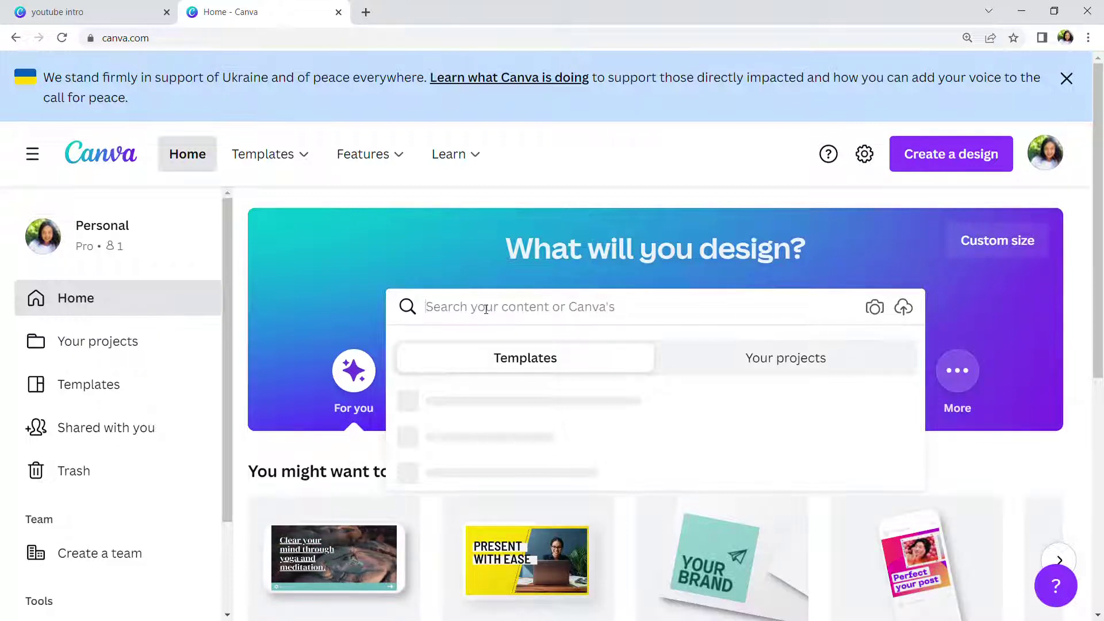
# - Search Canva for 'youtube intro' templates and start a new blank video design
pyautogui.write('youtube intr')
pyautogui.press('BackSpace')
pyautogui.press('BackSpace')
pyautogui.press('BackSpace')
pyautogui.press('BackSpace')
pyautogui.write('intro')
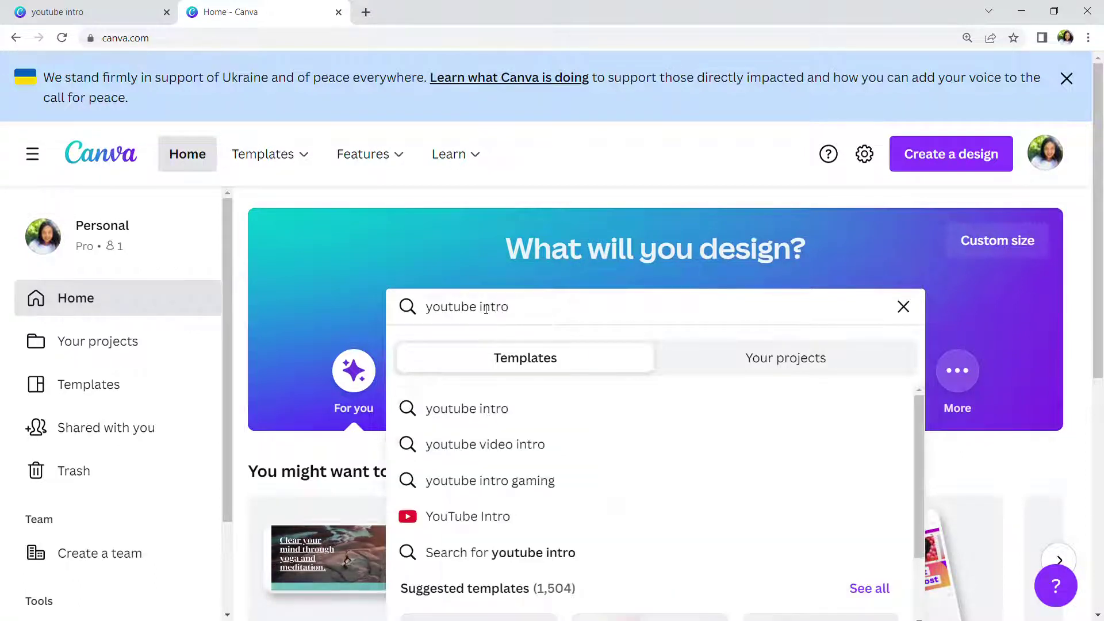
pyautogui.press('Return')
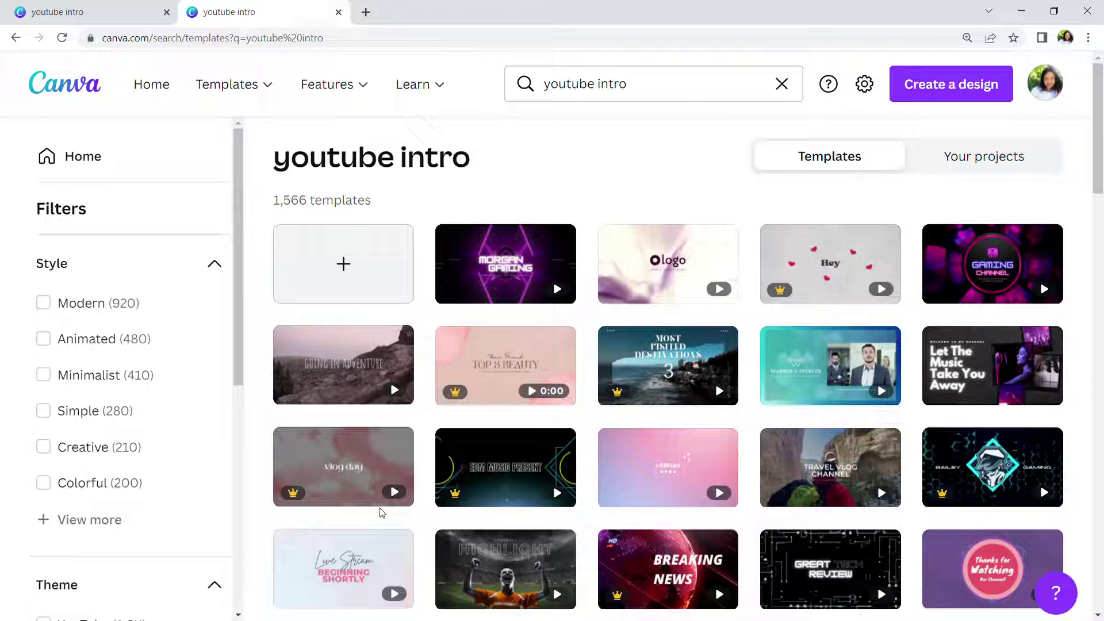
pyautogui.click(369, 263)
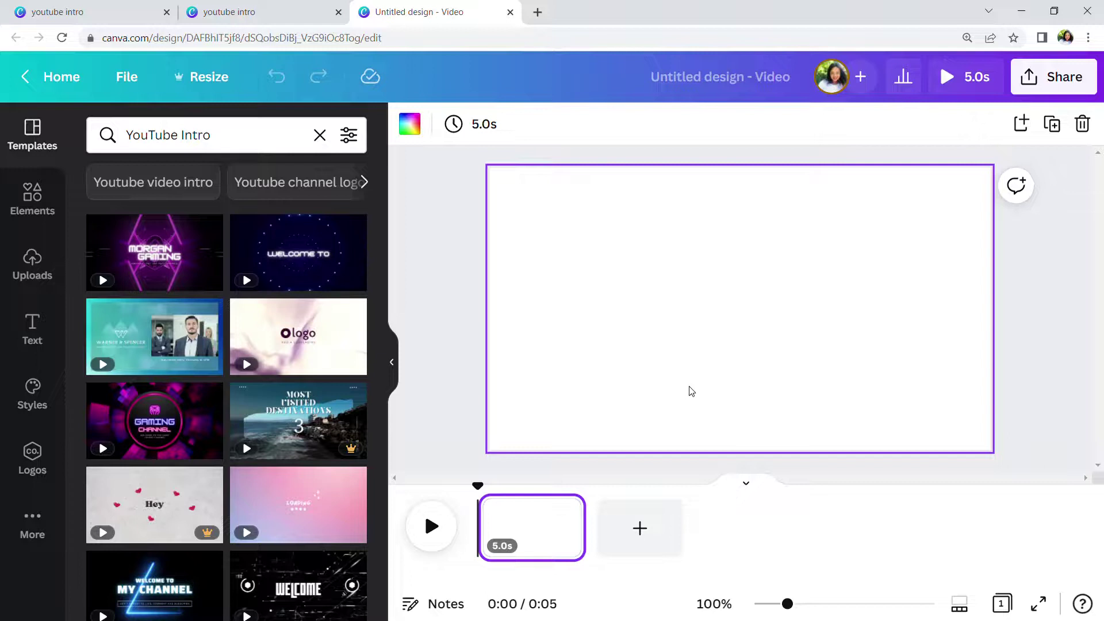
# - Add a second page to the video and shorten its duration
pyautogui.click(636, 537)
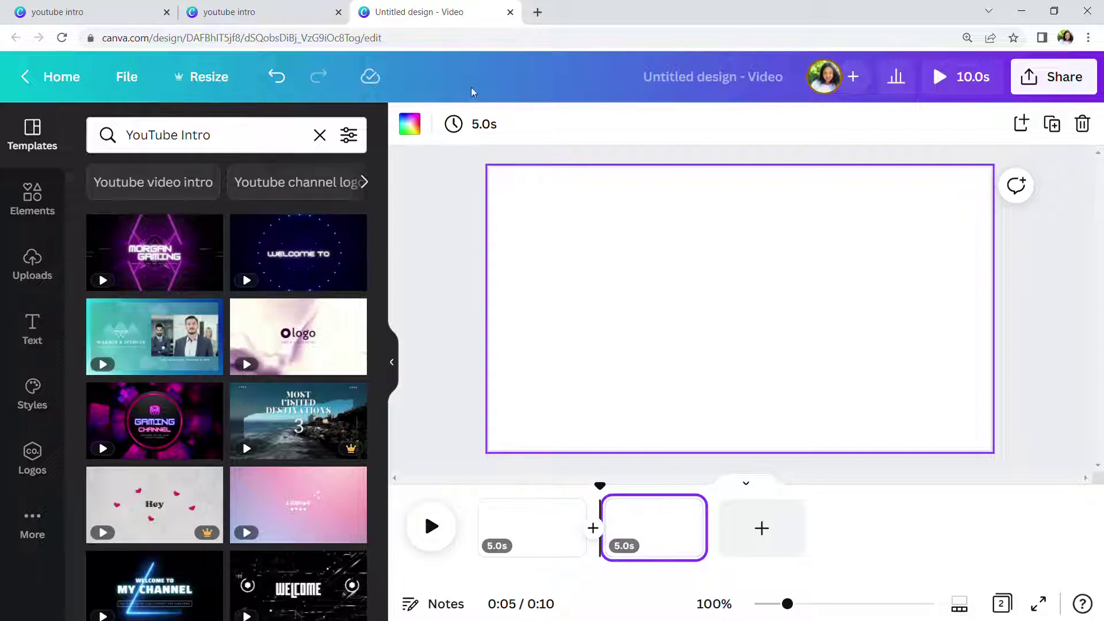
pyautogui.click(464, 126)
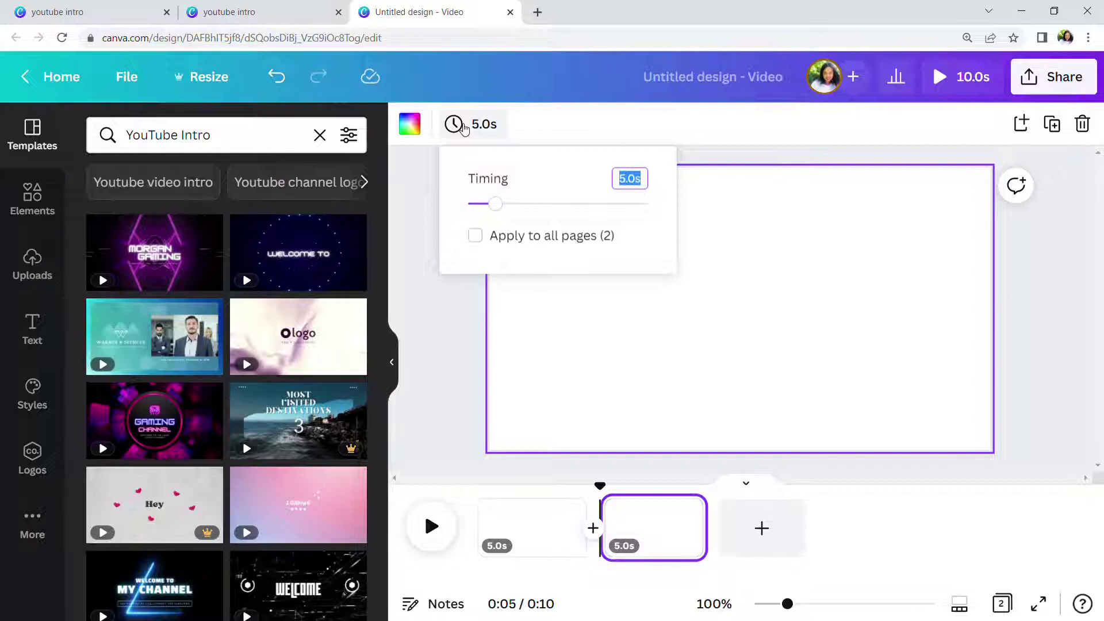
pyautogui.click(480, 205)
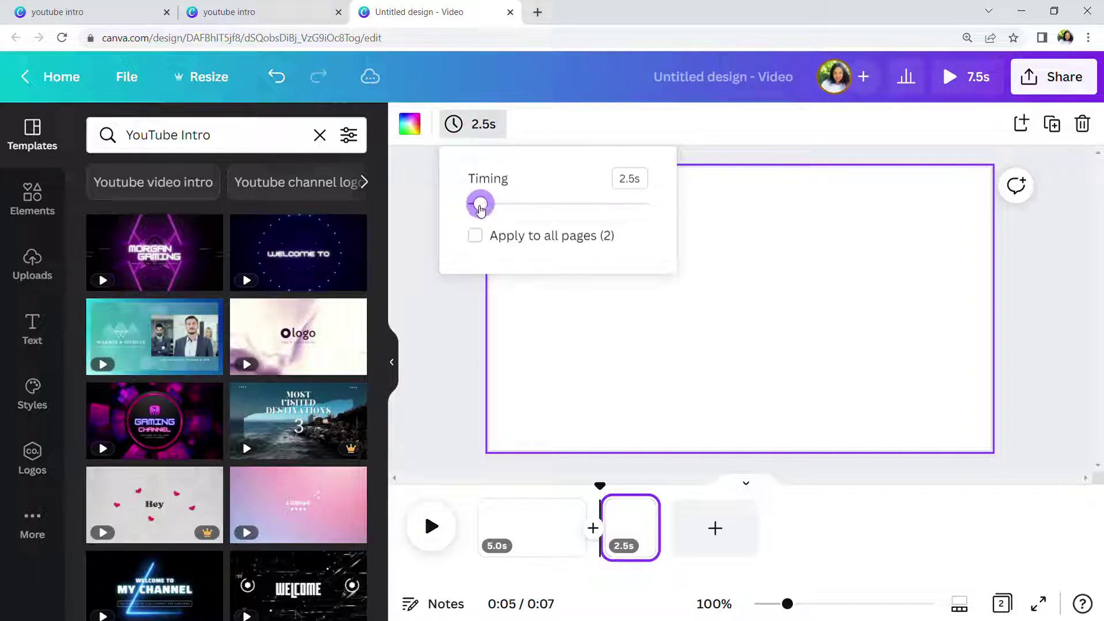
pyautogui.moveTo(481, 205); pyautogui.dragTo(471, 204)
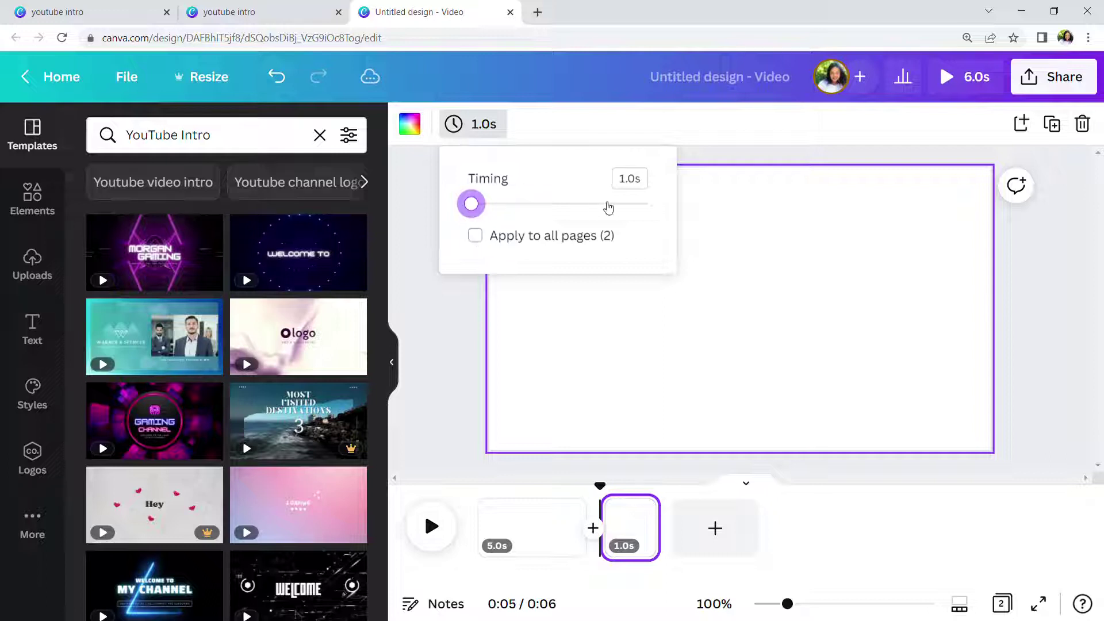
pyautogui.click(432, 423)
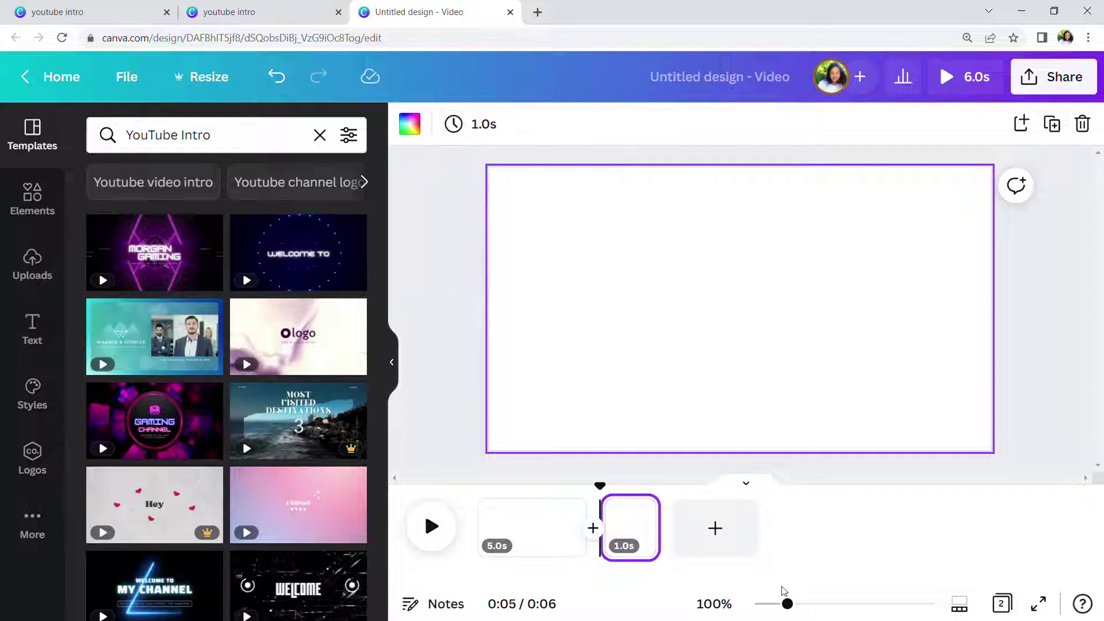
# - Set page 1's duration to 1.0s
pyautogui.click(560, 541)
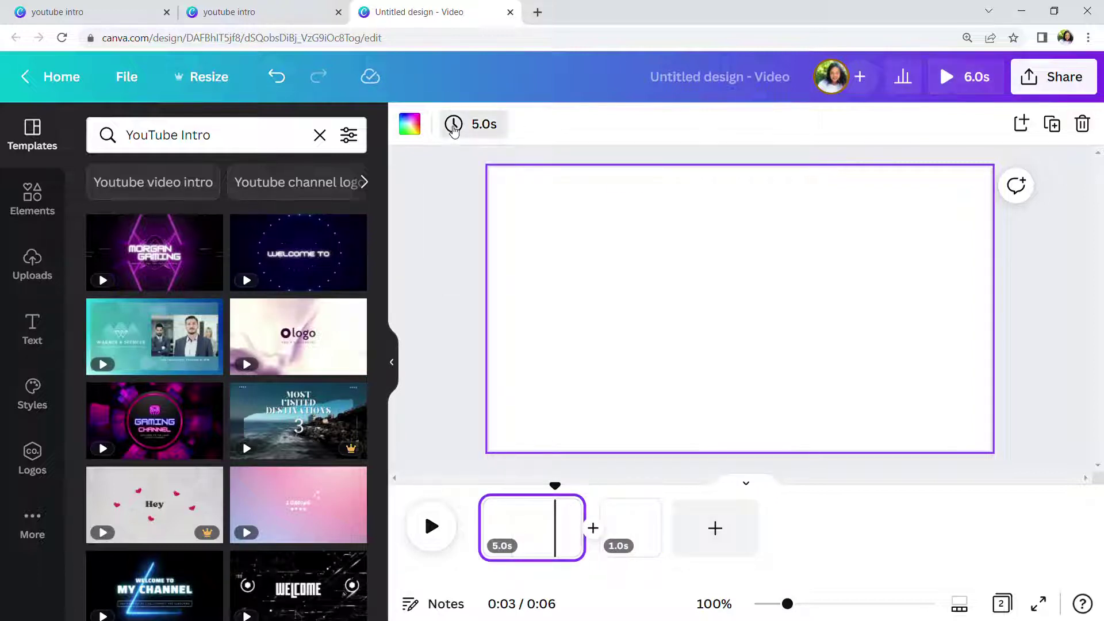
pyautogui.click(460, 124)
pyautogui.moveTo(484, 206); pyautogui.dragTo(475, 208)
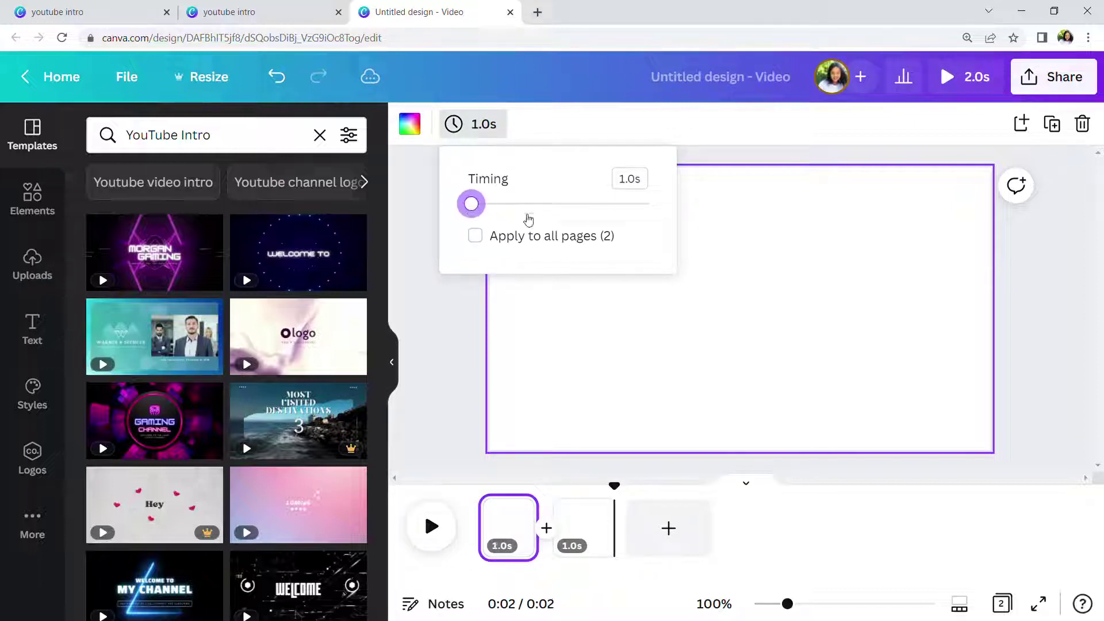
pyautogui.click(429, 297)
# - Set page 2's duration to 2.0s, making a 3-second video
pyautogui.click(583, 518)
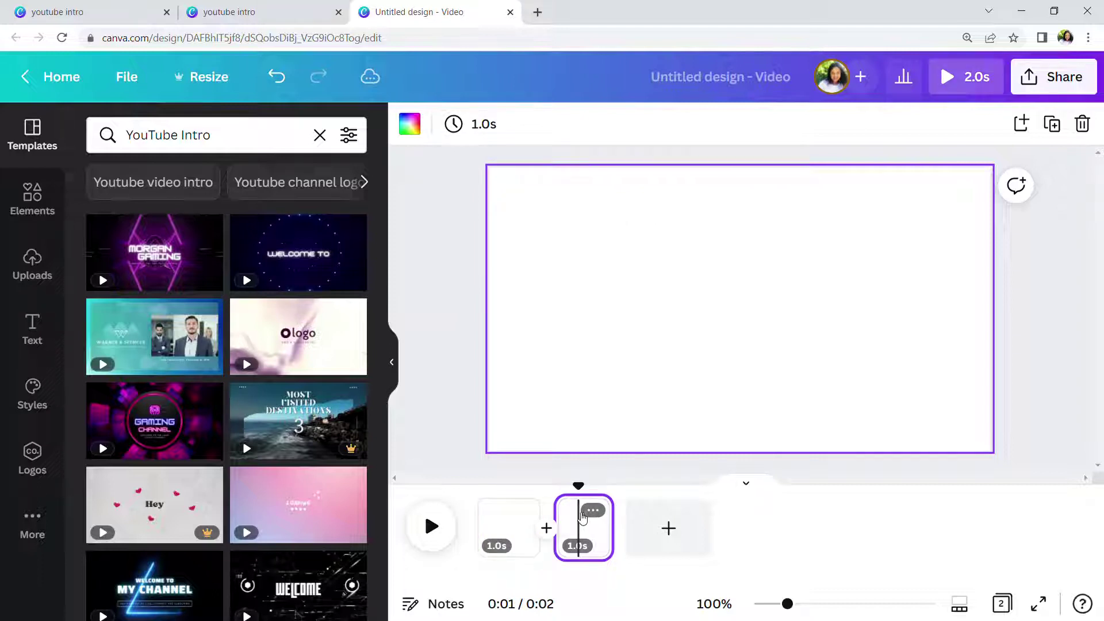
pyautogui.click(458, 134)
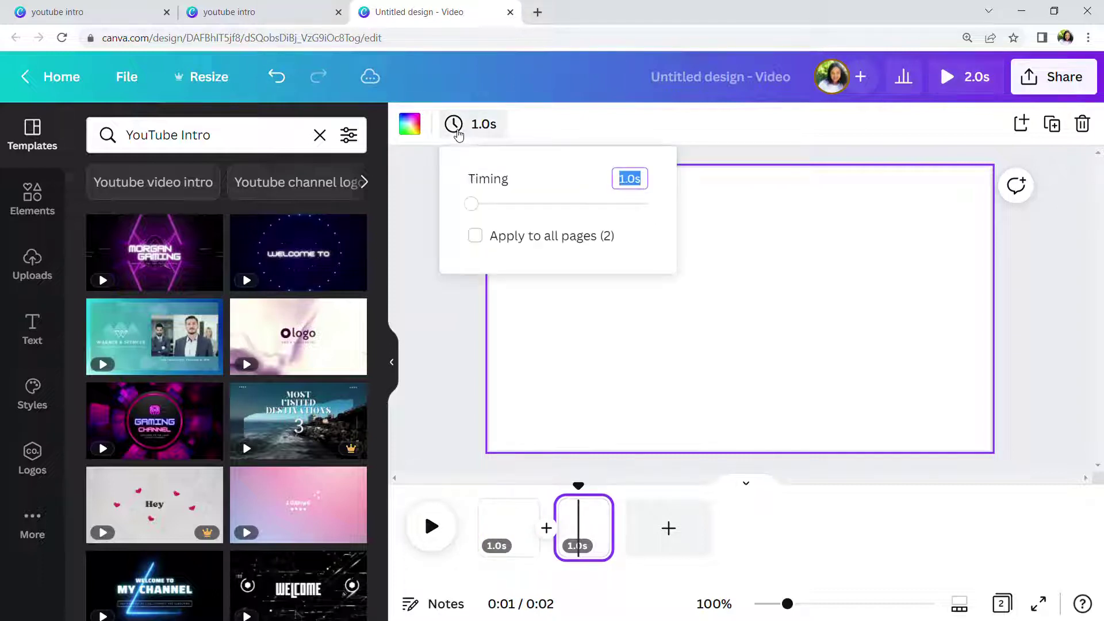
pyautogui.click(485, 208)
pyautogui.moveTo(485, 208); pyautogui.dragTo(483, 210)
pyautogui.click(473, 325)
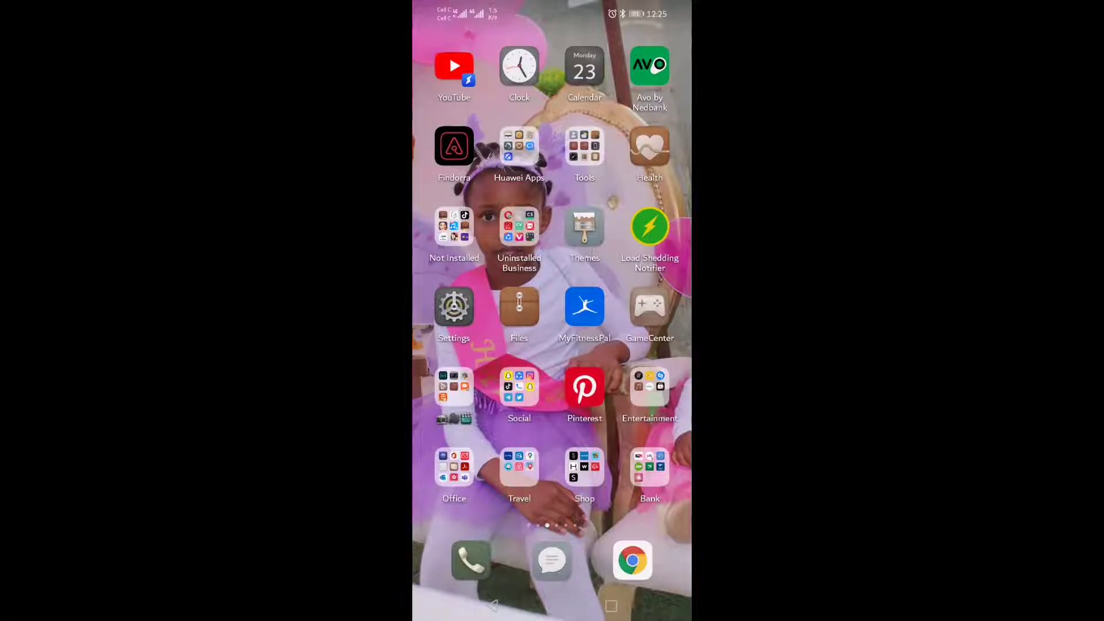
# - Check and close the phone's notification shade, then open the Social app folder
pyautogui.moveTo(638, 9); pyautogui.dragTo(638, 432)
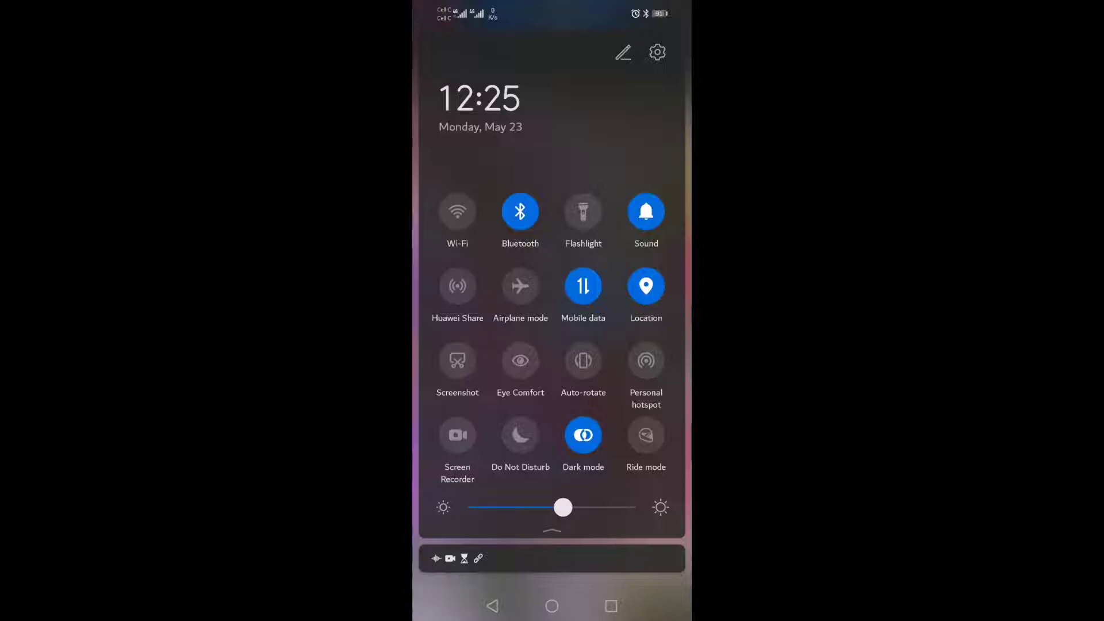
pyautogui.moveTo(552, 507); pyautogui.dragTo(552, 345)
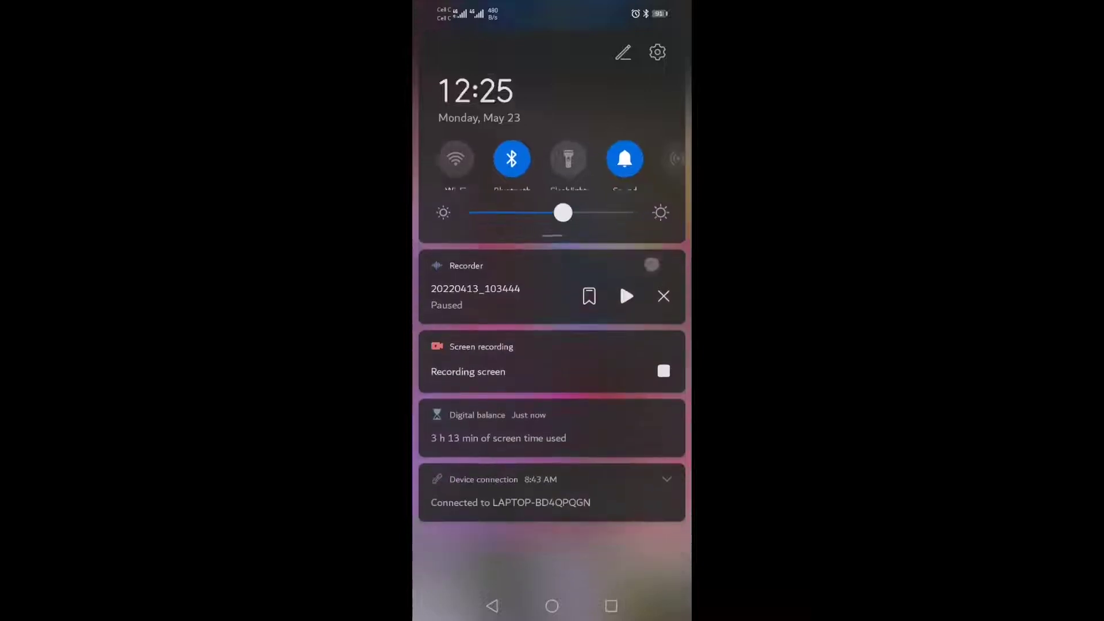
pyautogui.moveTo(628, 461); pyautogui.dragTo(628, 173)
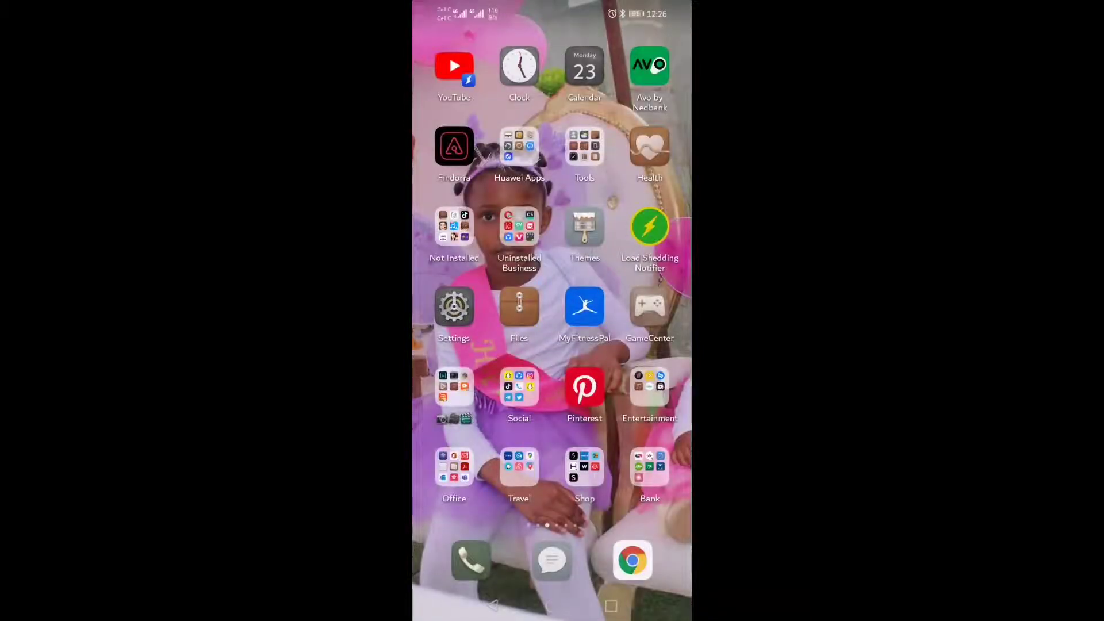
pyautogui.click(520, 387)
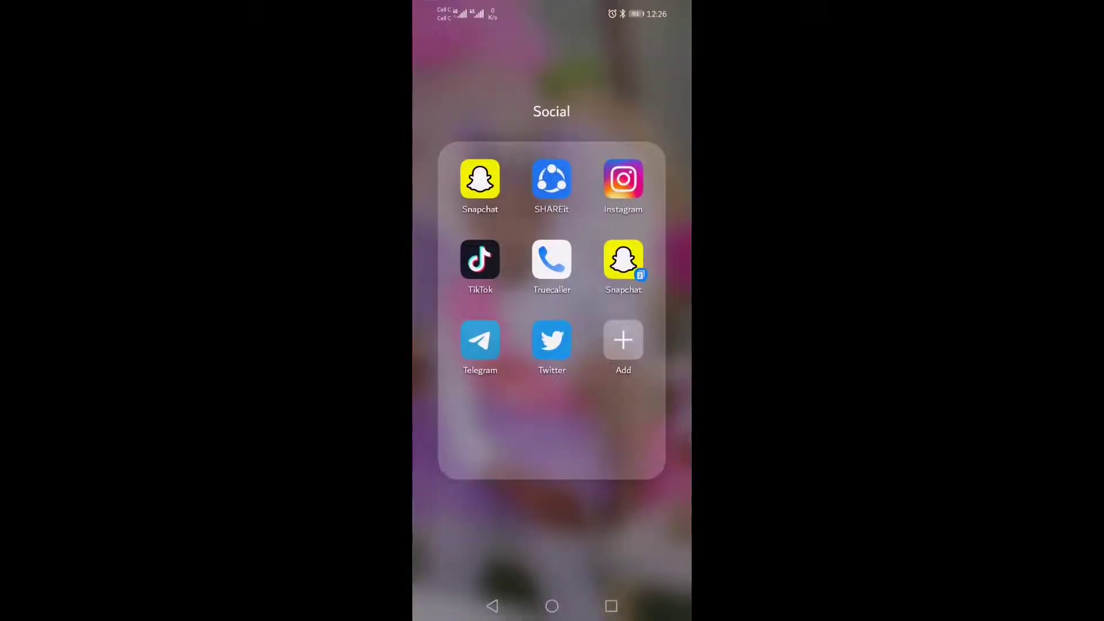
# - Launch Instagram and scroll through the profile's photo grid
pyautogui.click(624, 179)
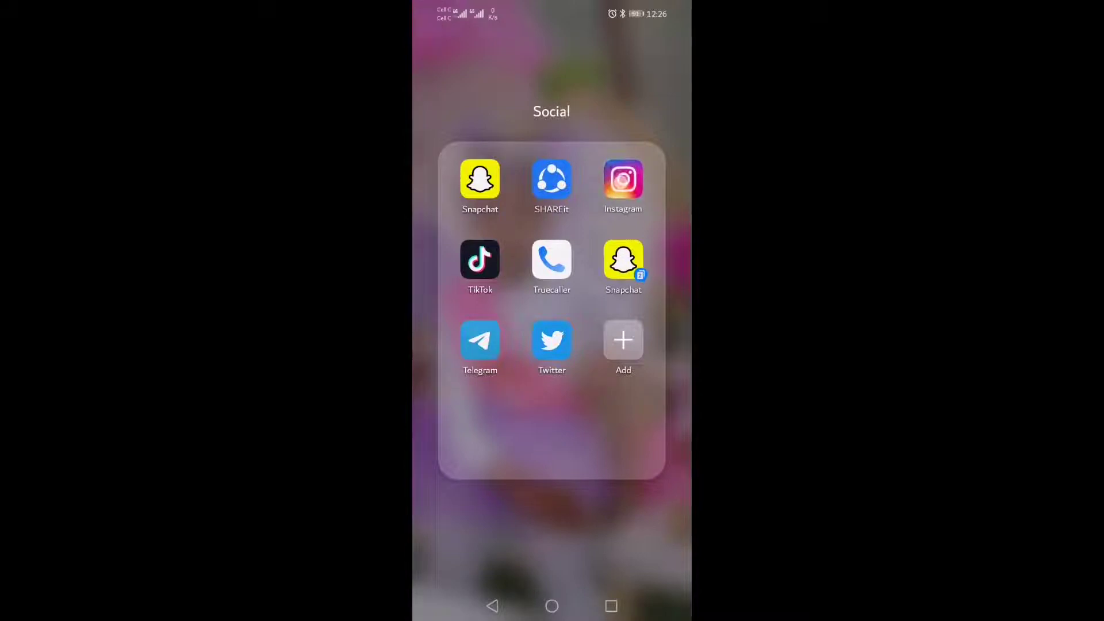
pyautogui.scroll(15, 552, 326)
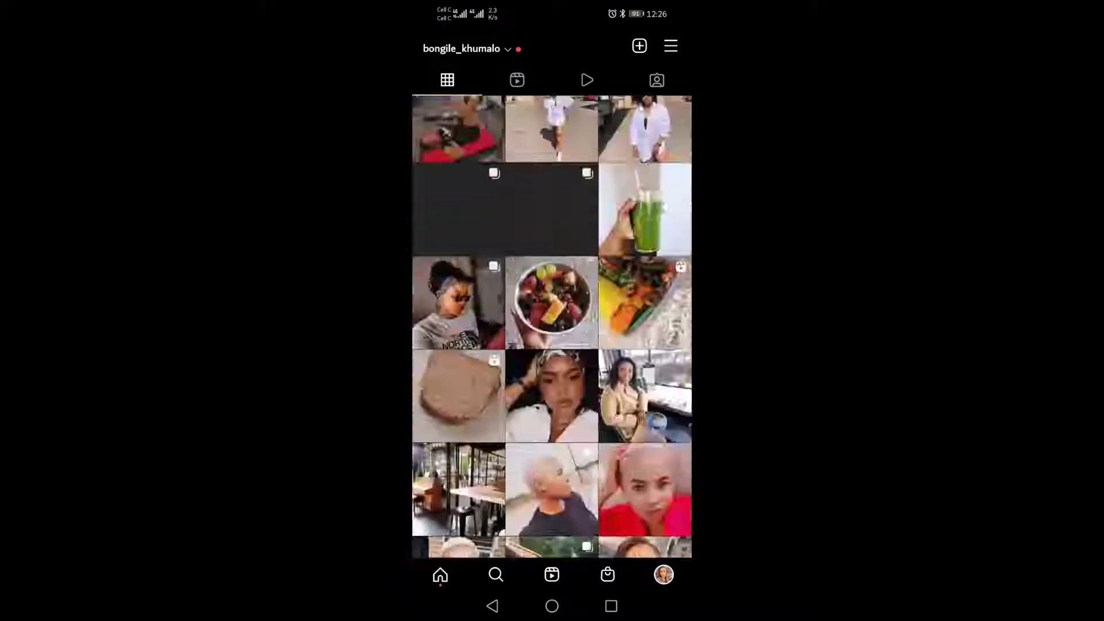
pyautogui.scroll(-5, 552, 326)
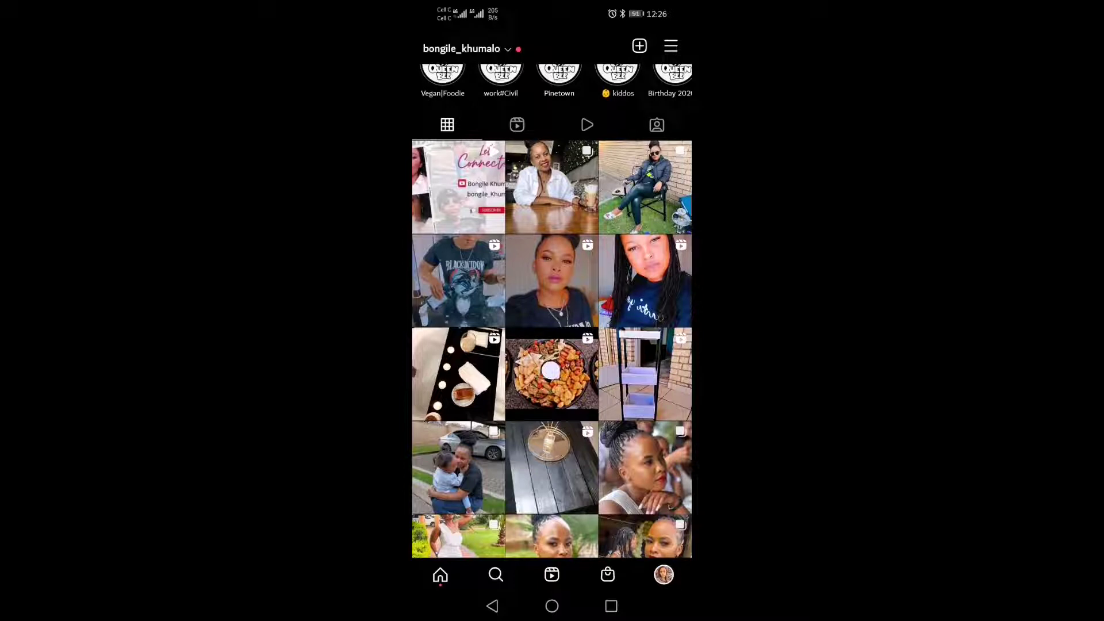
pyautogui.scroll(-2, 553, 326)
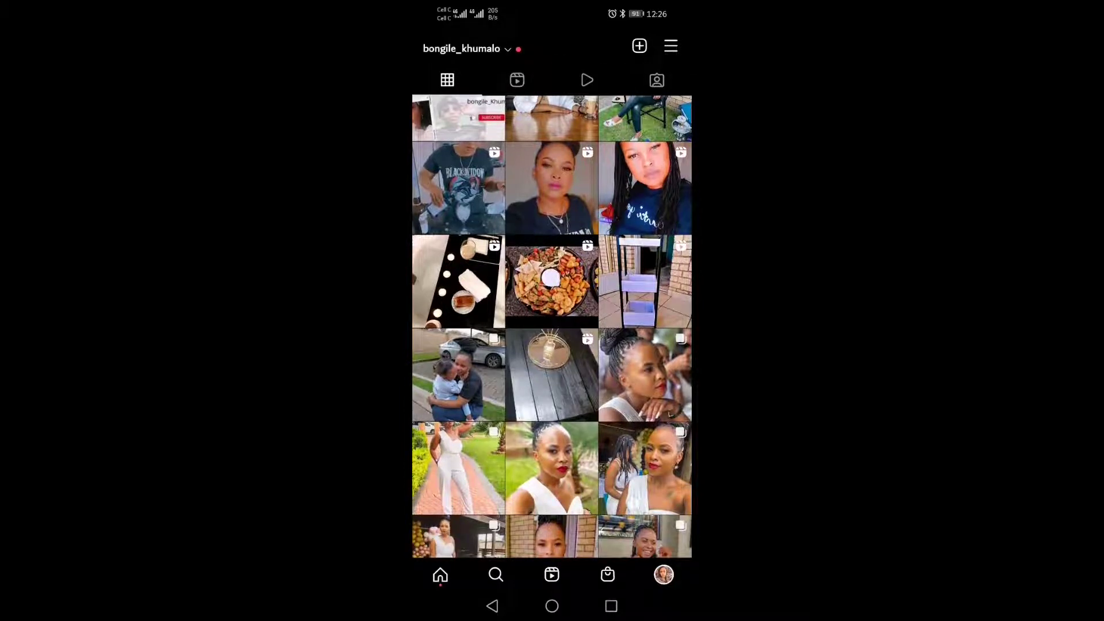
pyautogui.scroll(-6, 552, 326)
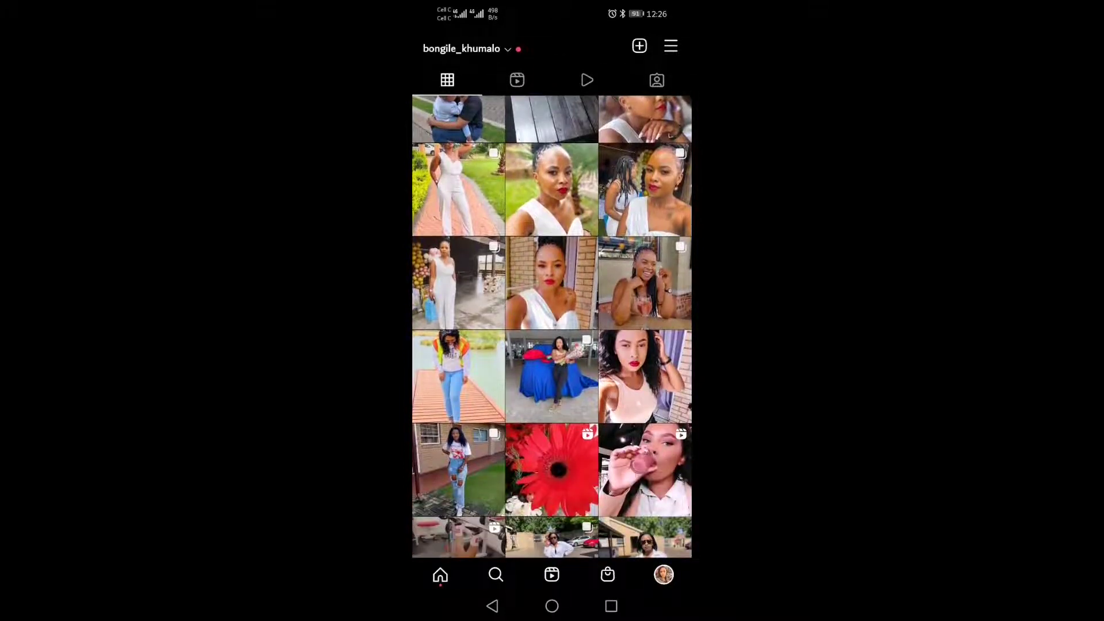
pyautogui.scroll(-3, 552, 327)
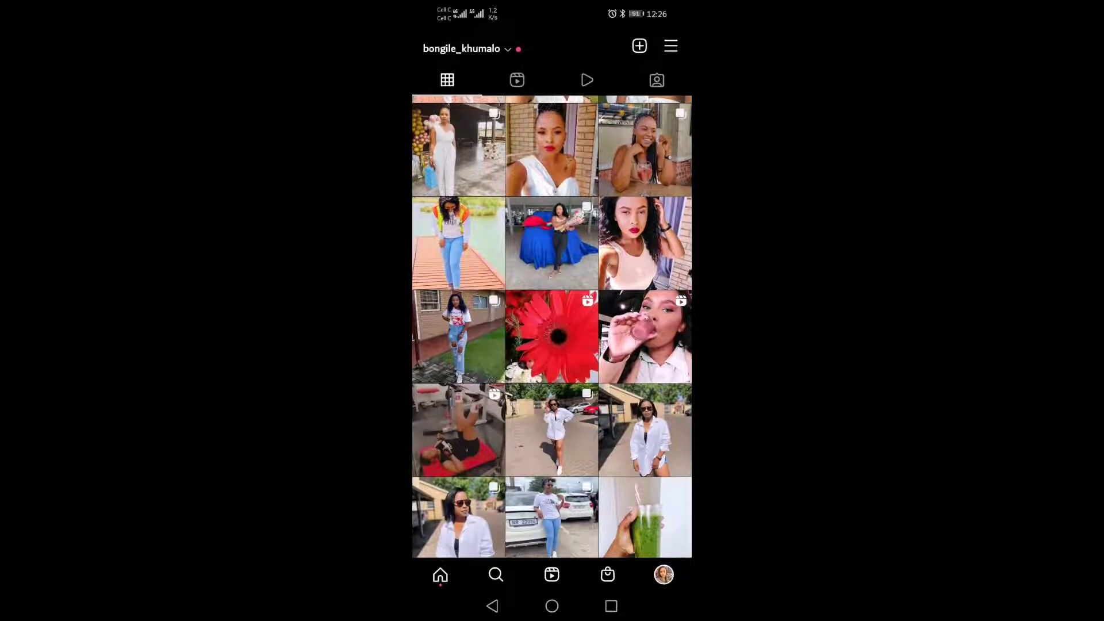
pyautogui.scroll(-5, 552, 326)
pyautogui.scroll(-3, 553, 326)
pyautogui.scroll(-2, 552, 326)
pyautogui.scroll(-3, 552, 326)
pyautogui.scroll(2, 552, 326)
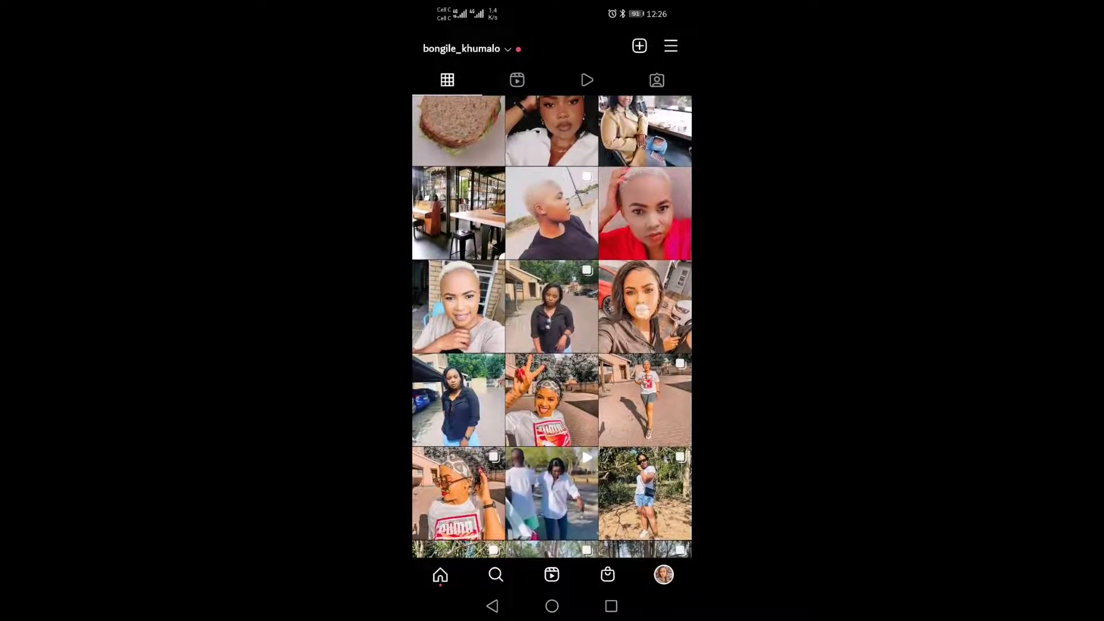
# - Open the red car photo, like the post, and browse the posts feed
pyautogui.click(643, 311)
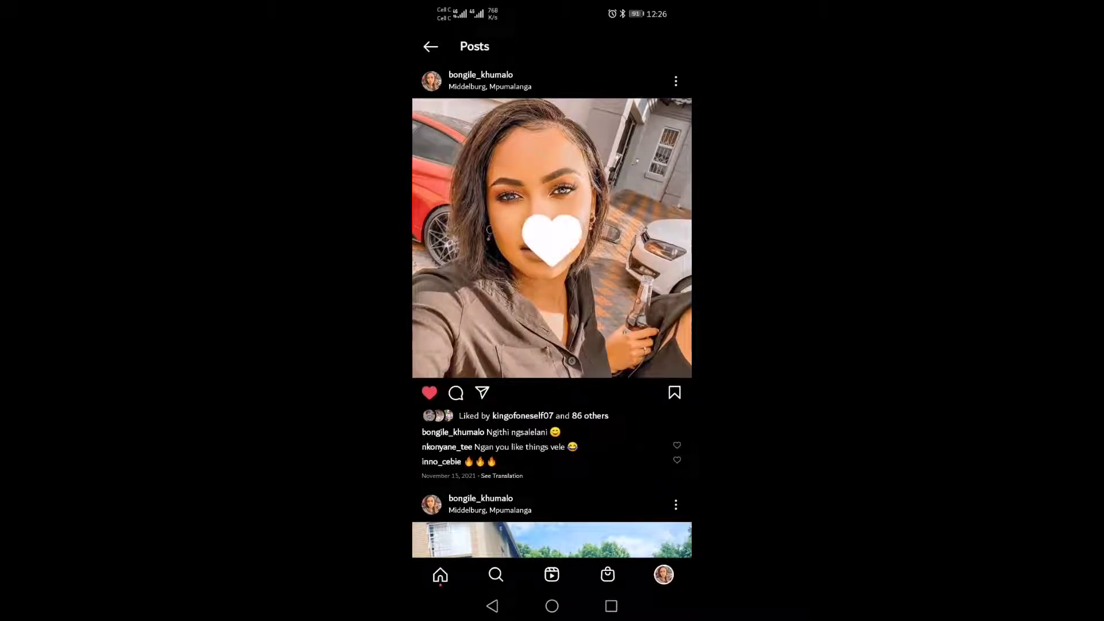
pyautogui.scroll(-5, 552, 345)
pyautogui.doubleClick(552, 387)
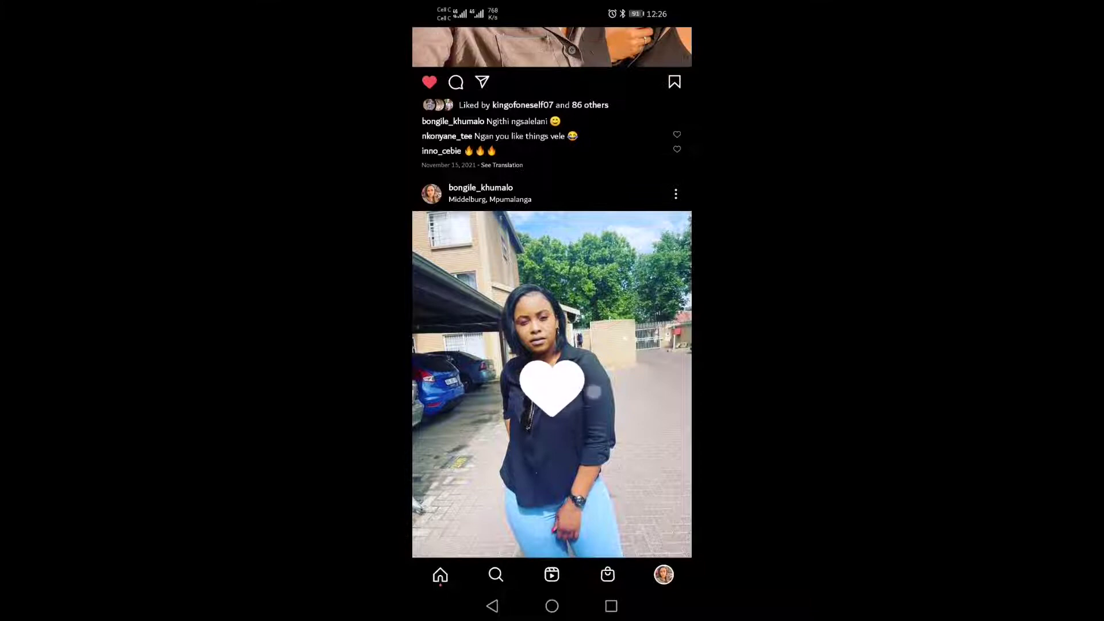
pyautogui.scroll(-6, 552, 345)
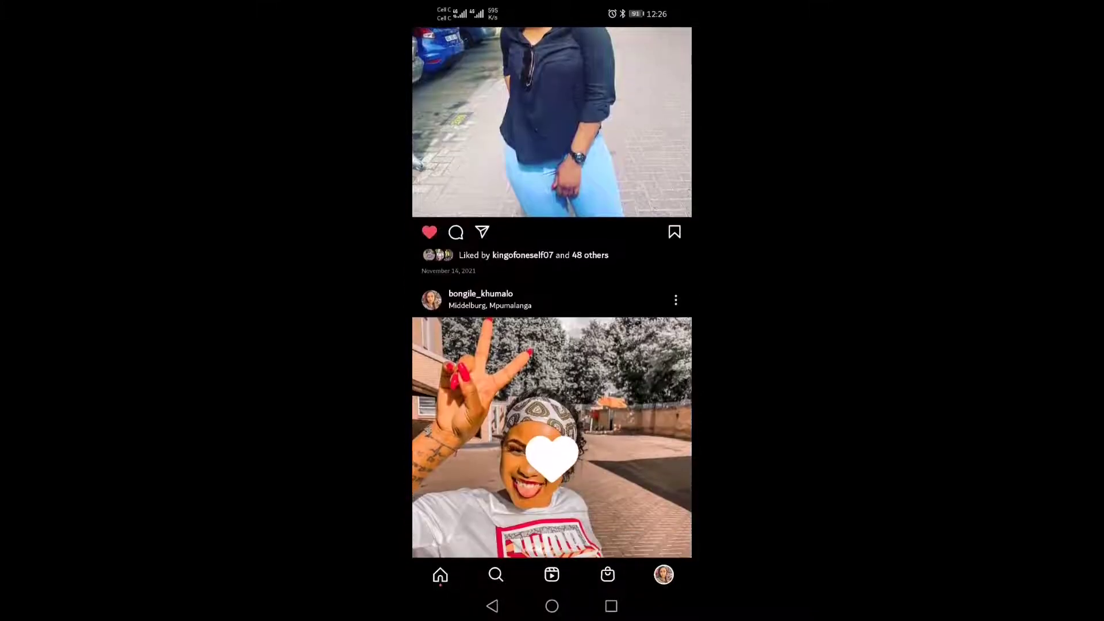
pyautogui.scroll(-6, 552, 288)
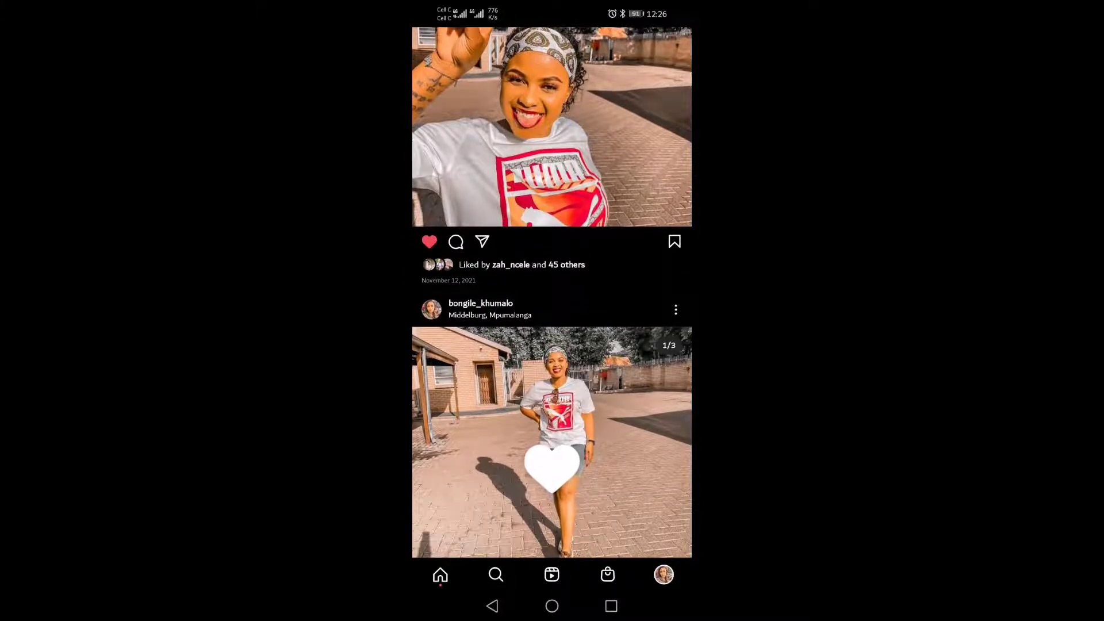
pyautogui.scroll(-6, 552, 294)
pyautogui.scroll(-5, 553, 293)
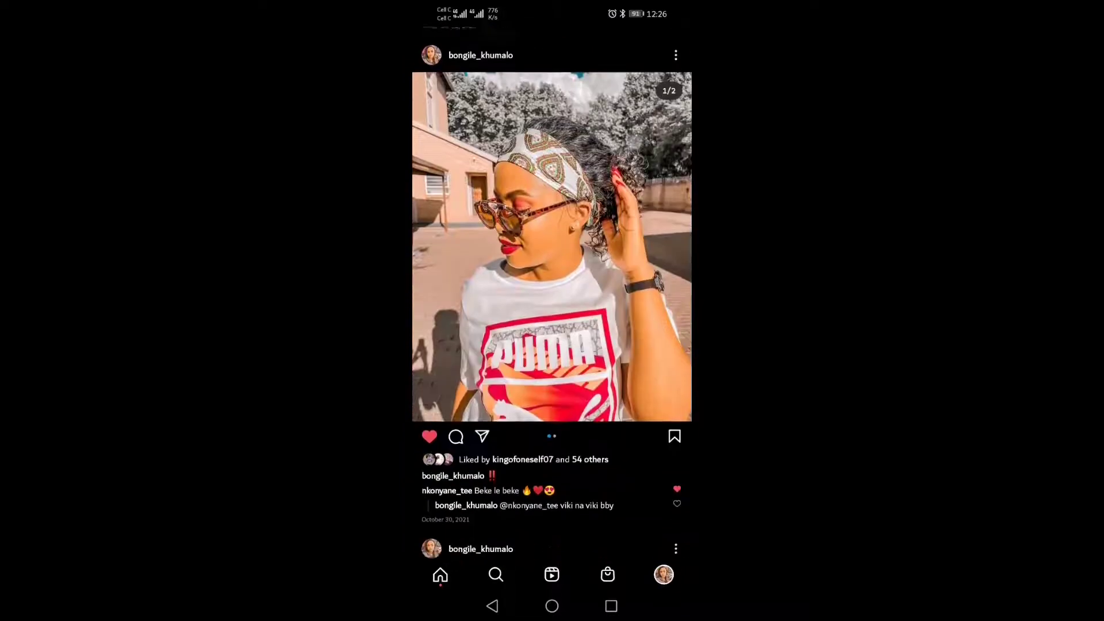
pyautogui.scroll(5, 552, 311)
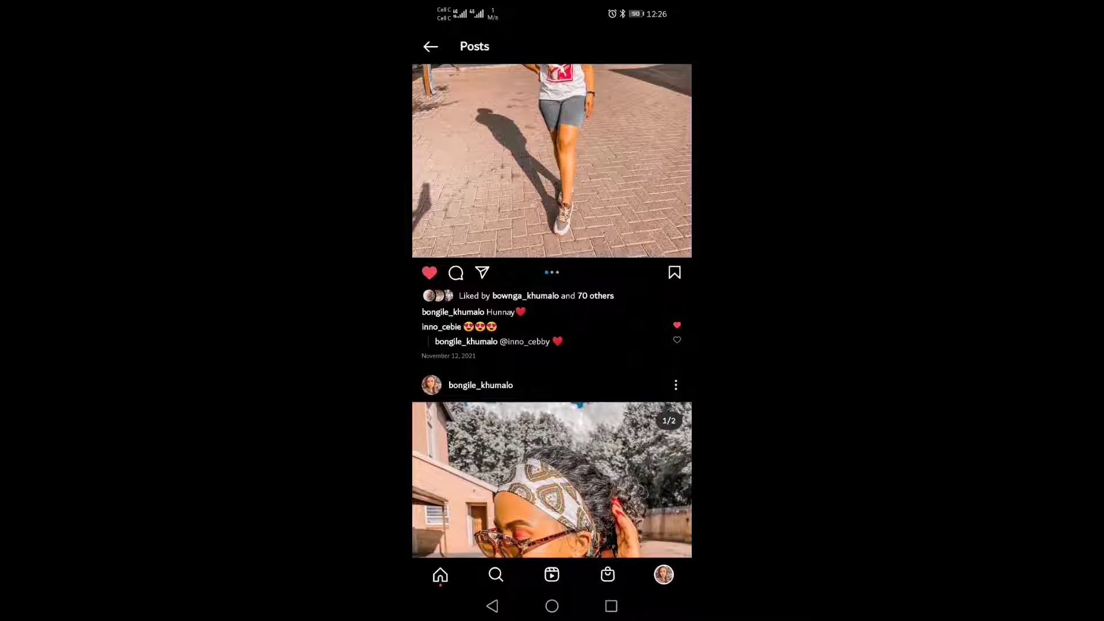
pyautogui.scroll(4, 552, 311)
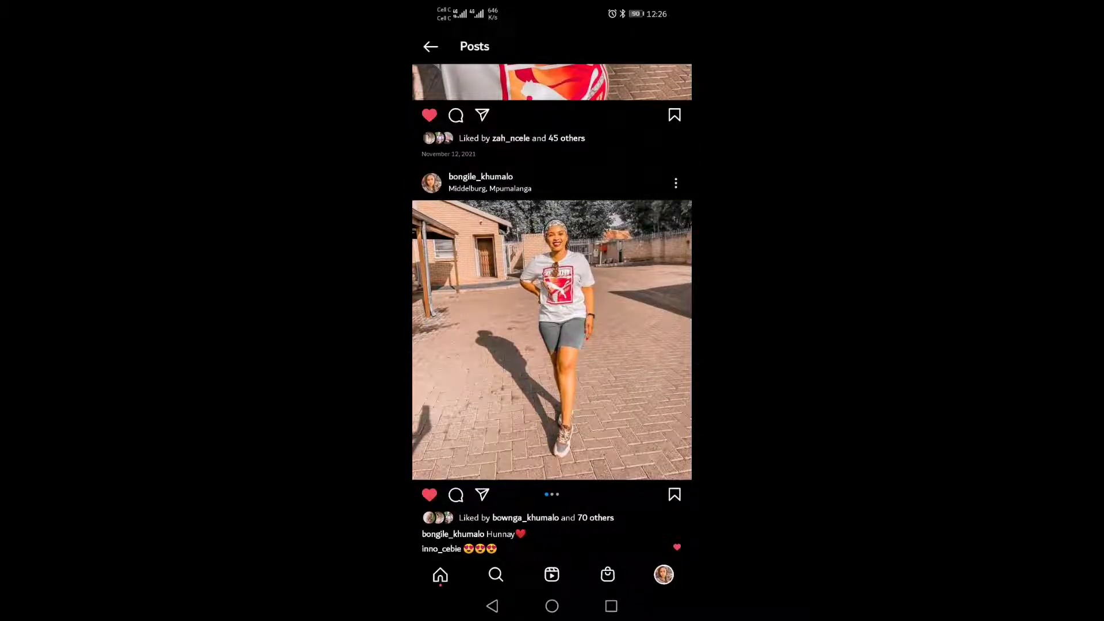
pyautogui.scroll(4, 552, 310)
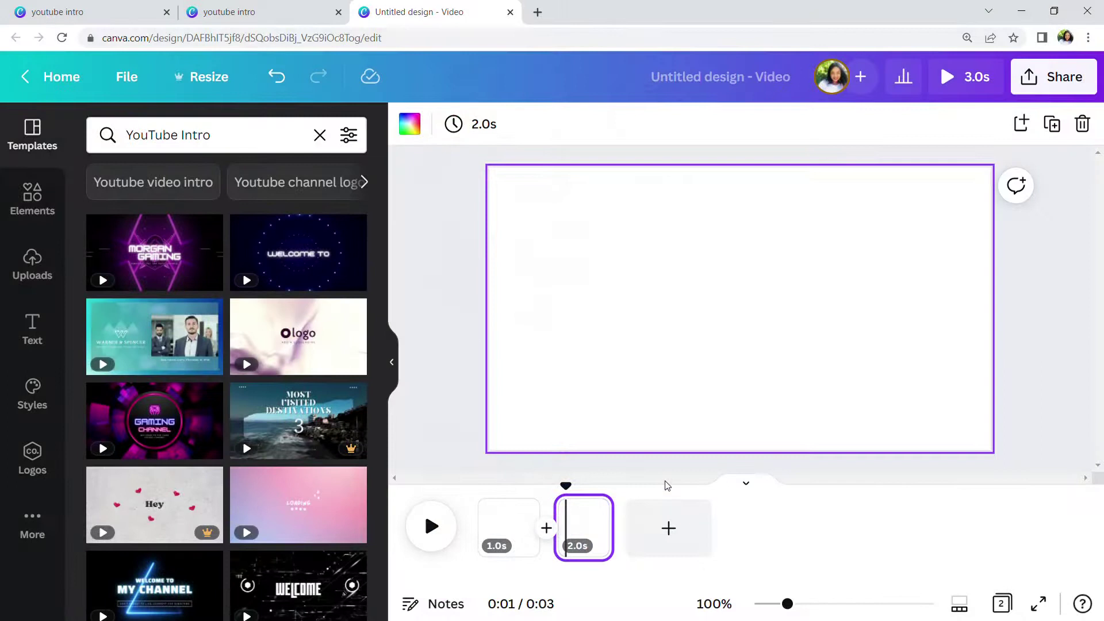
# - Change page 2's background colour to solid black
pyautogui.click(33, 261)
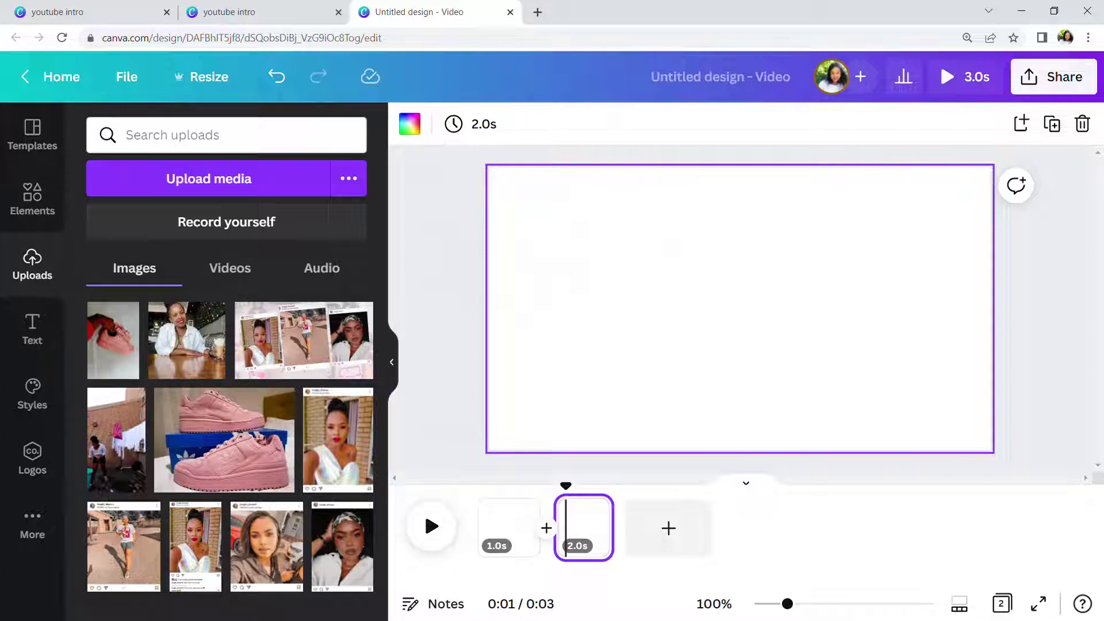
pyautogui.click(410, 131)
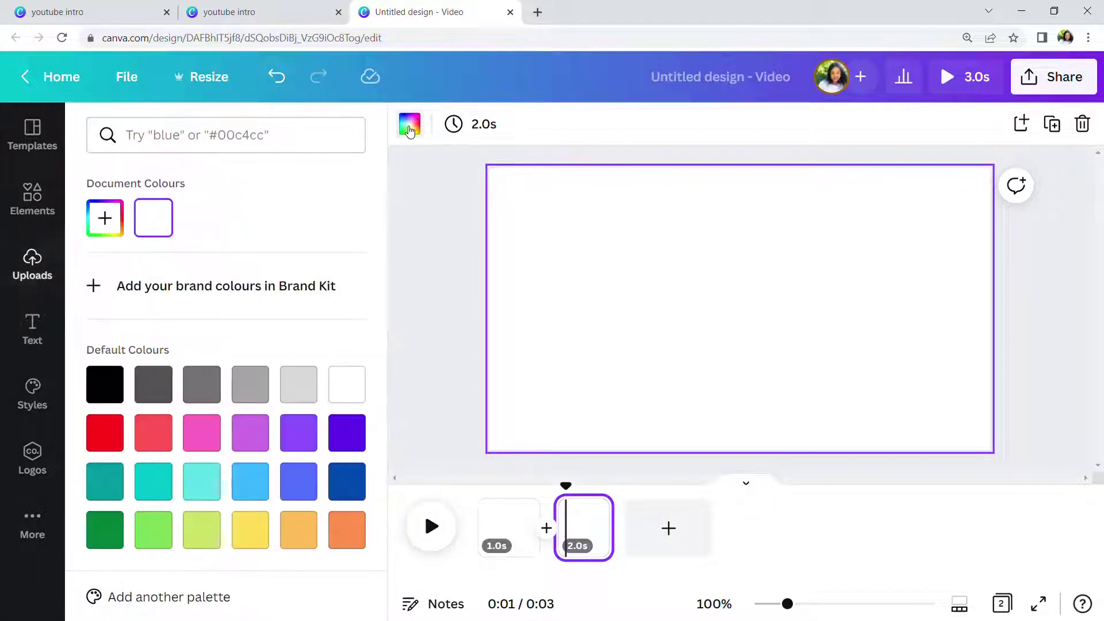
pyautogui.click(209, 385)
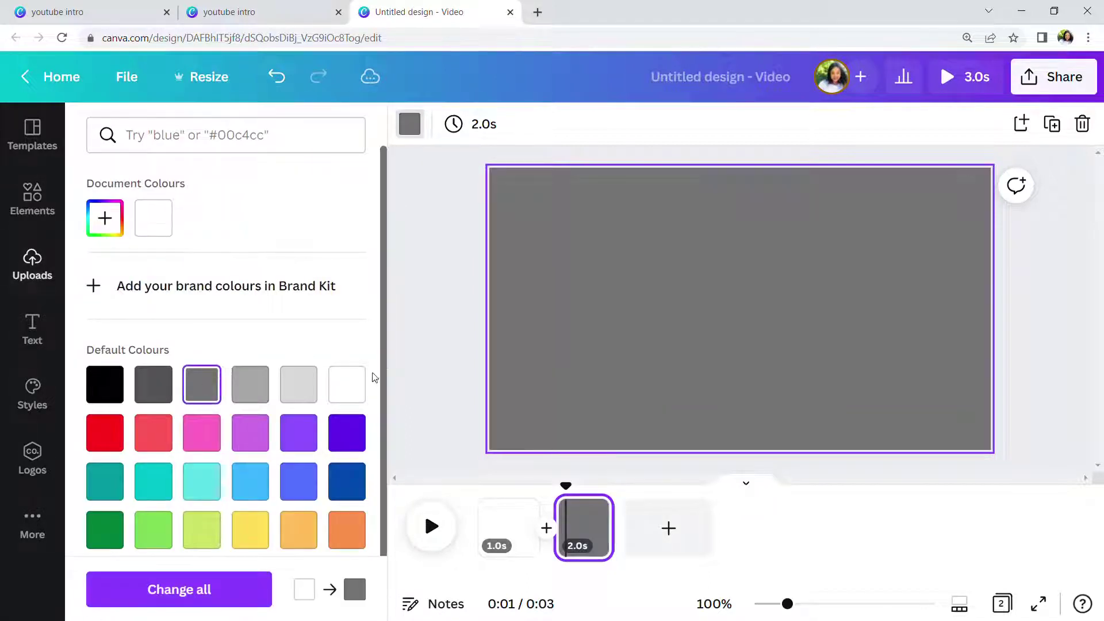
pyautogui.click(99, 388)
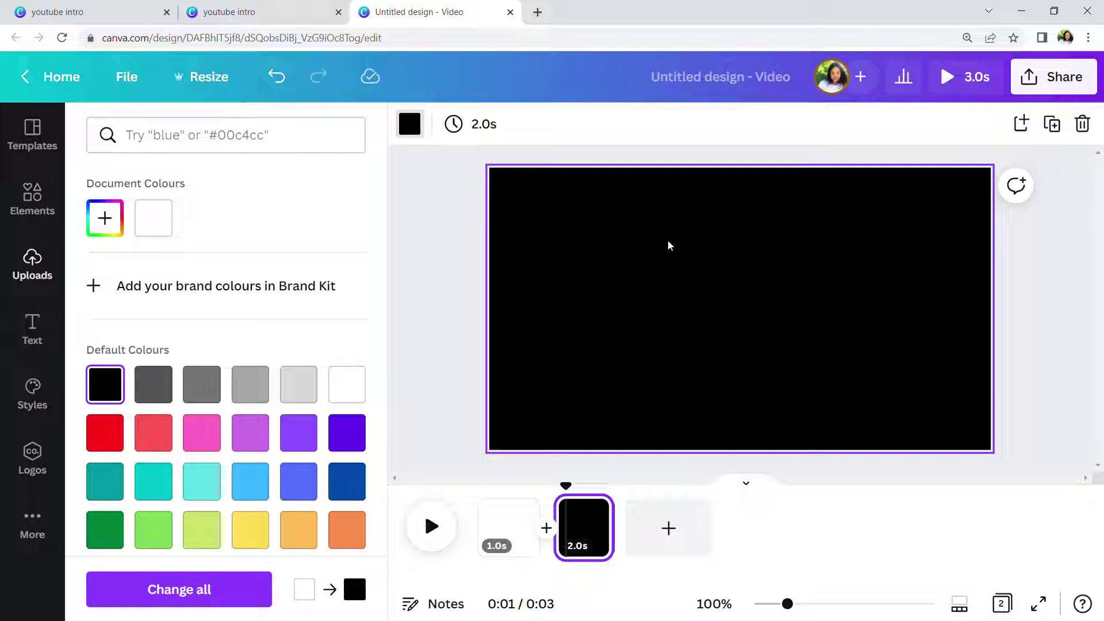
pyautogui.click(32, 193)
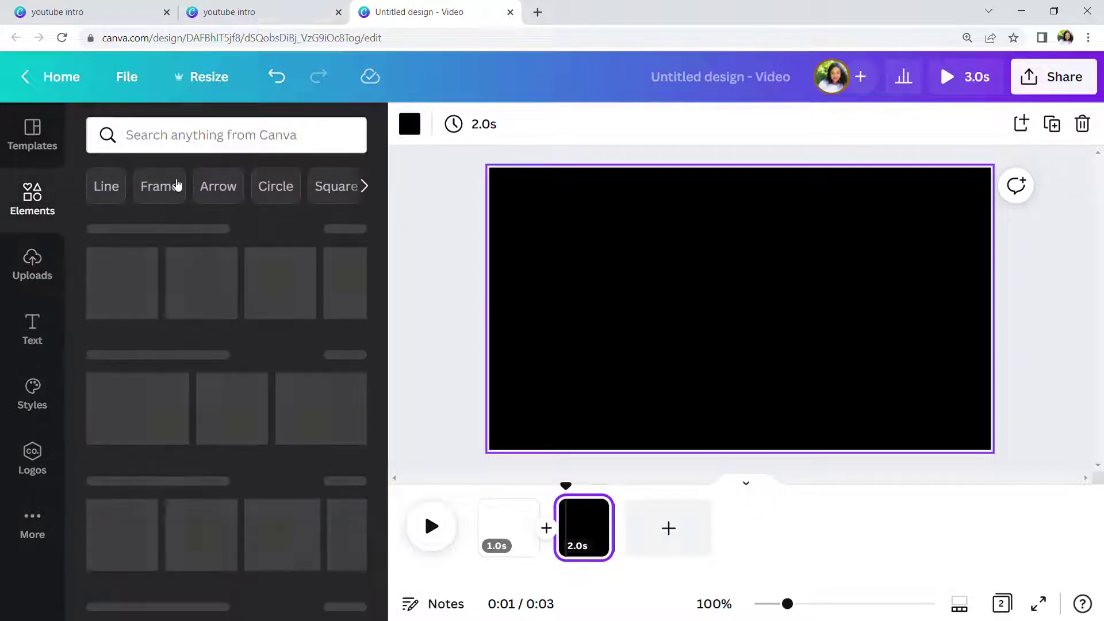
# - Search Elements for 'falling diamonds' and add the diamonds video clip to page 2
pyautogui.click(216, 142)
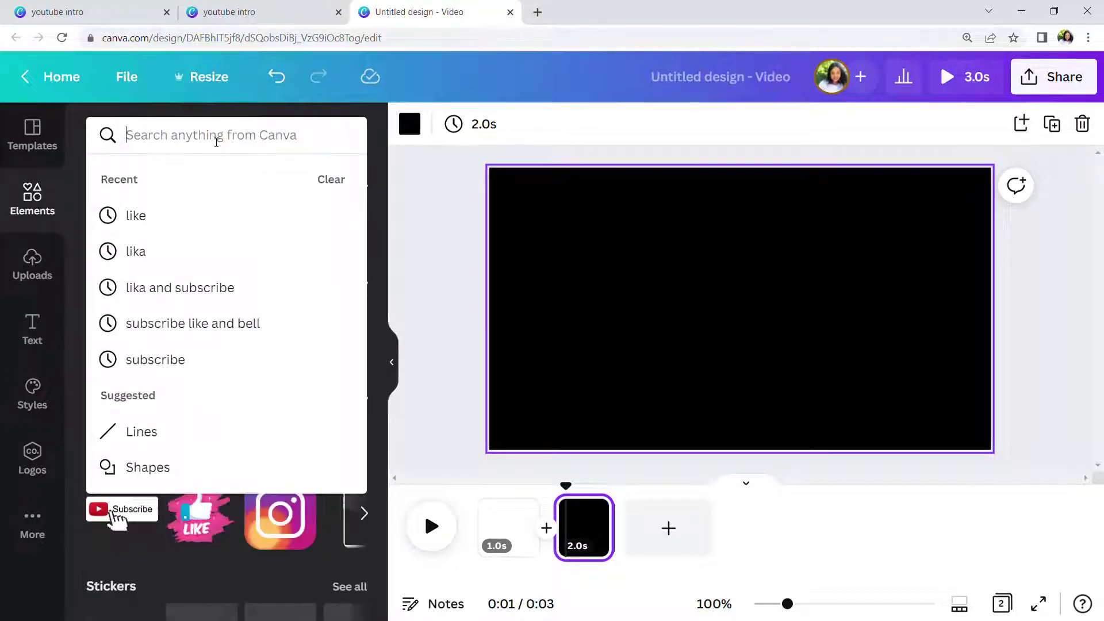
pyautogui.write('falling diamon')
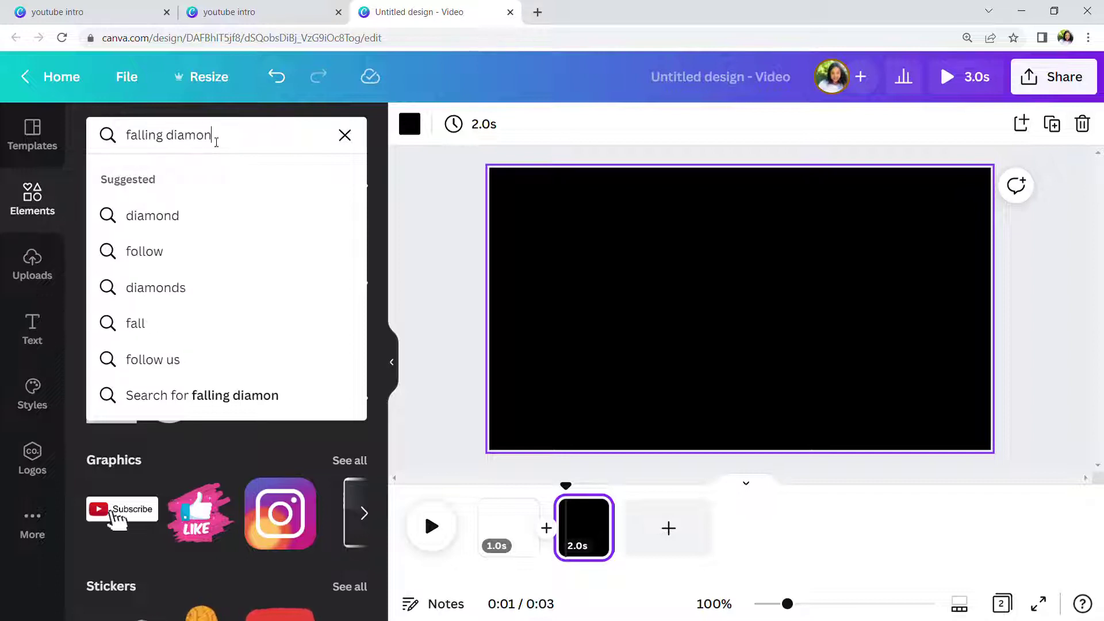
pyautogui.press('Return')
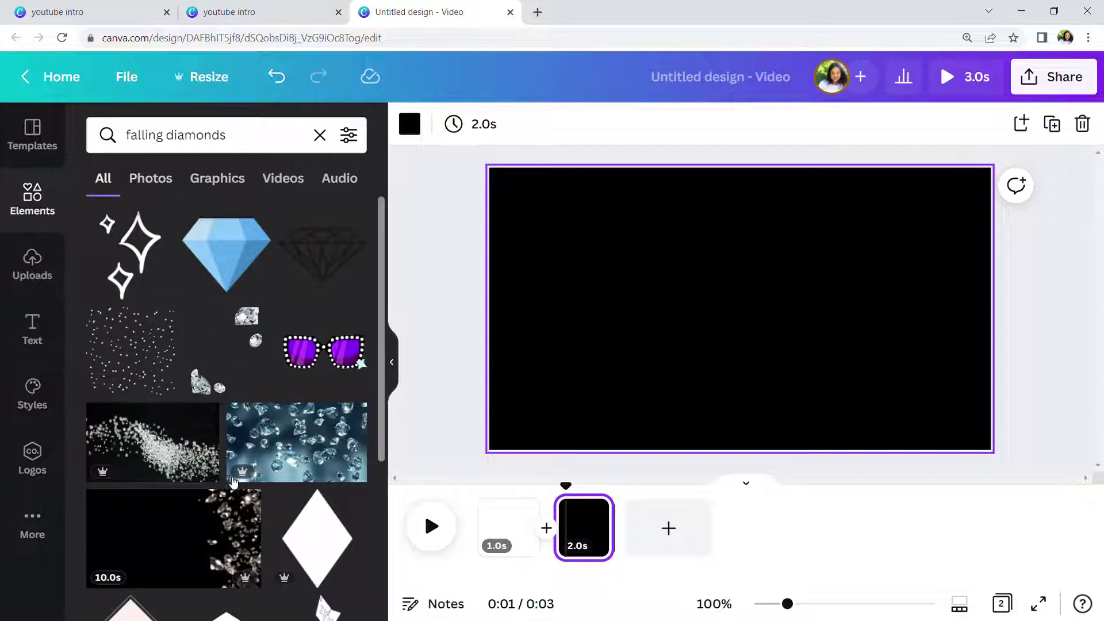
pyautogui.scroll(-5, 233, 482)
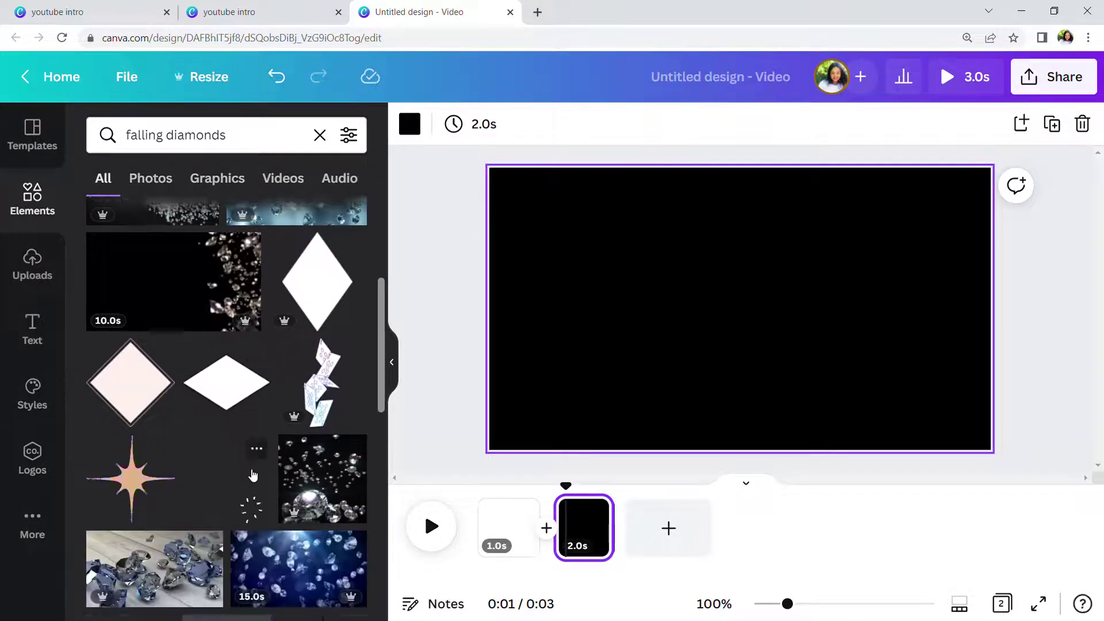
pyautogui.scroll(-5, 253, 475)
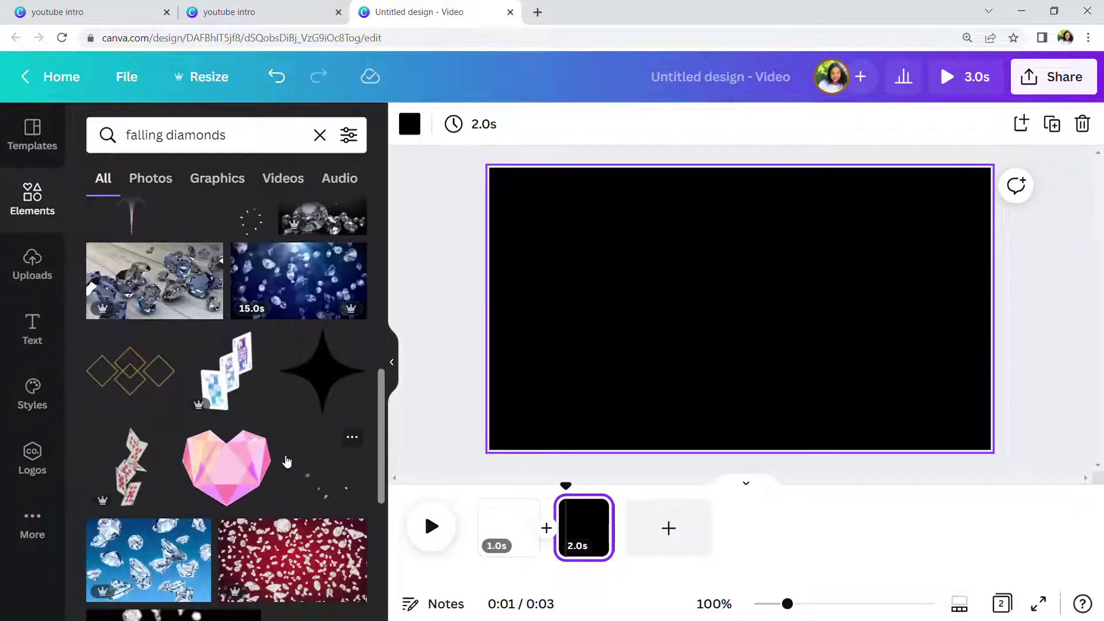
pyautogui.scroll(10, 321, 391)
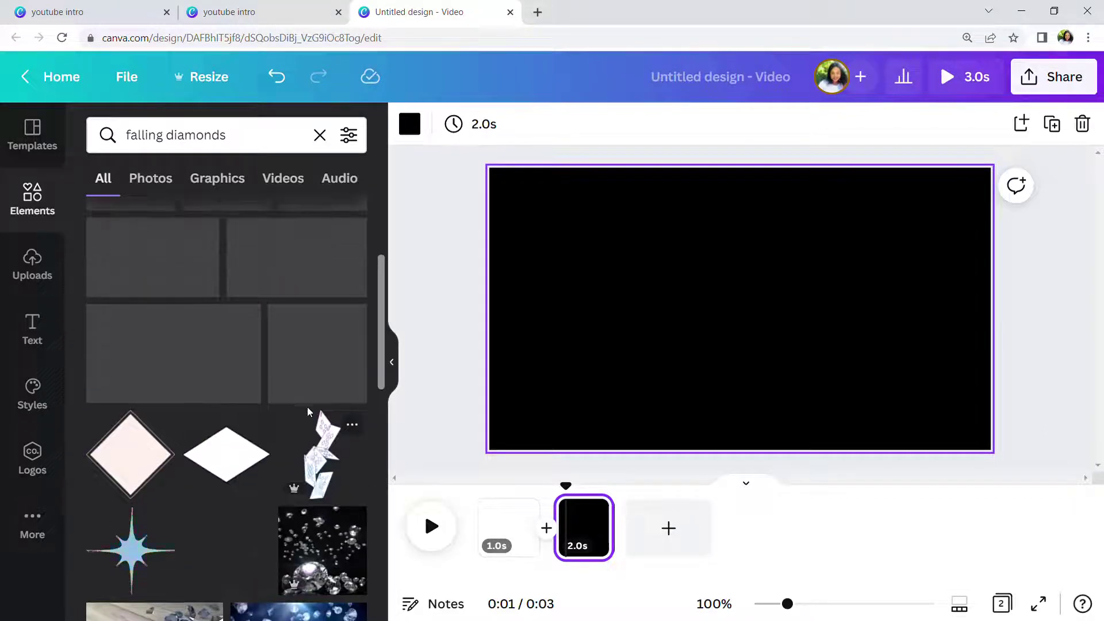
pyautogui.scroll(-3, 313, 413)
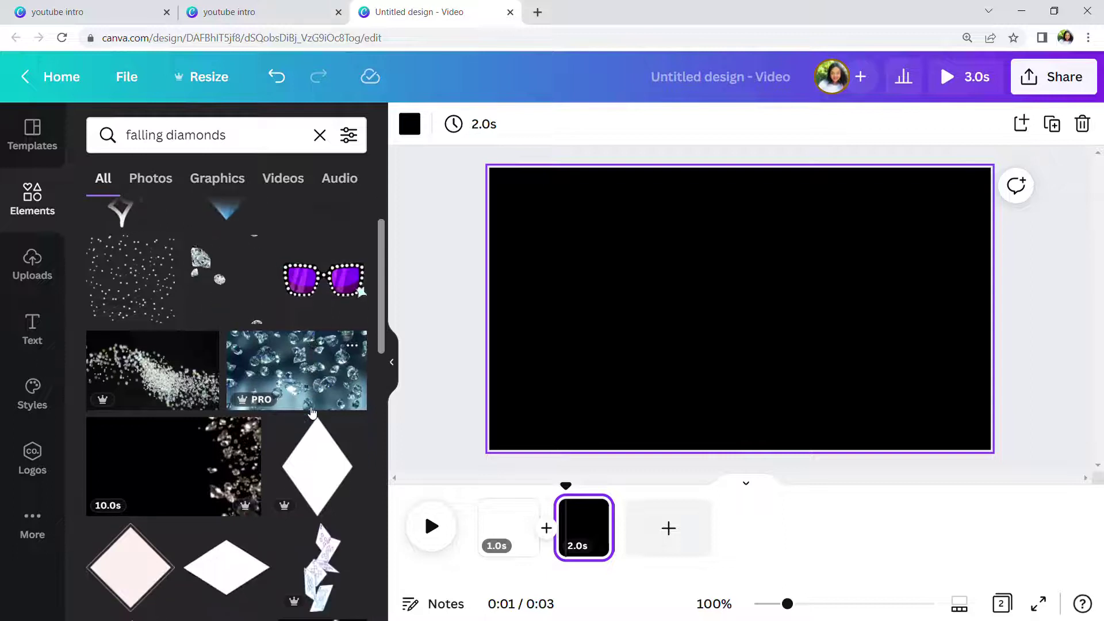
pyautogui.click(302, 312)
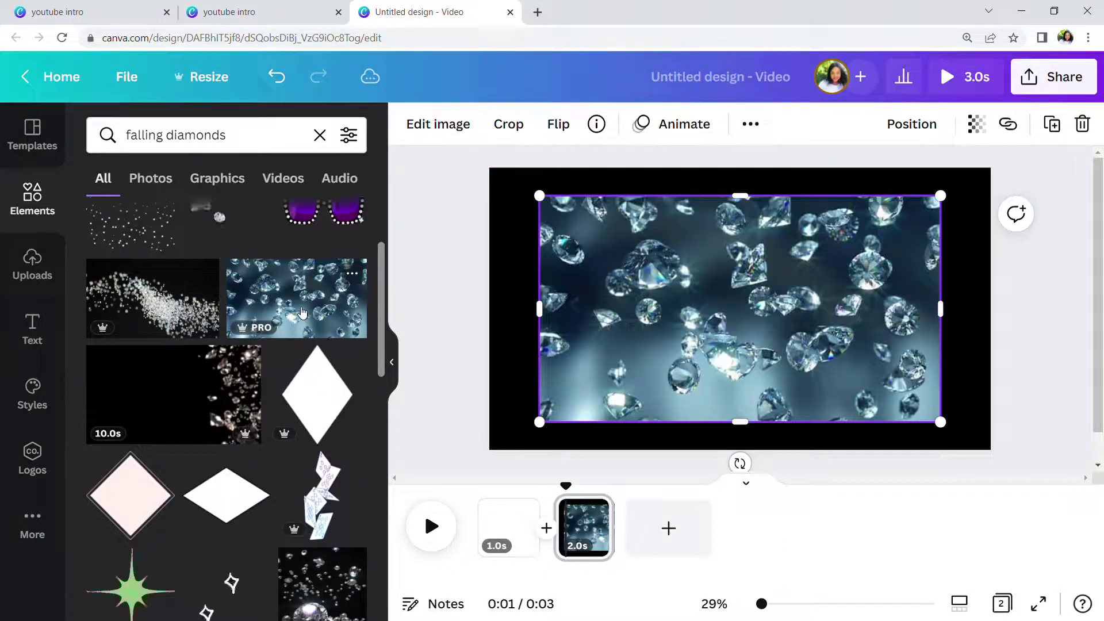
# - Stretch the diamonds video to fill the whole page and preview it playing
pyautogui.moveTo(543, 203); pyautogui.dragTo(490, 168)
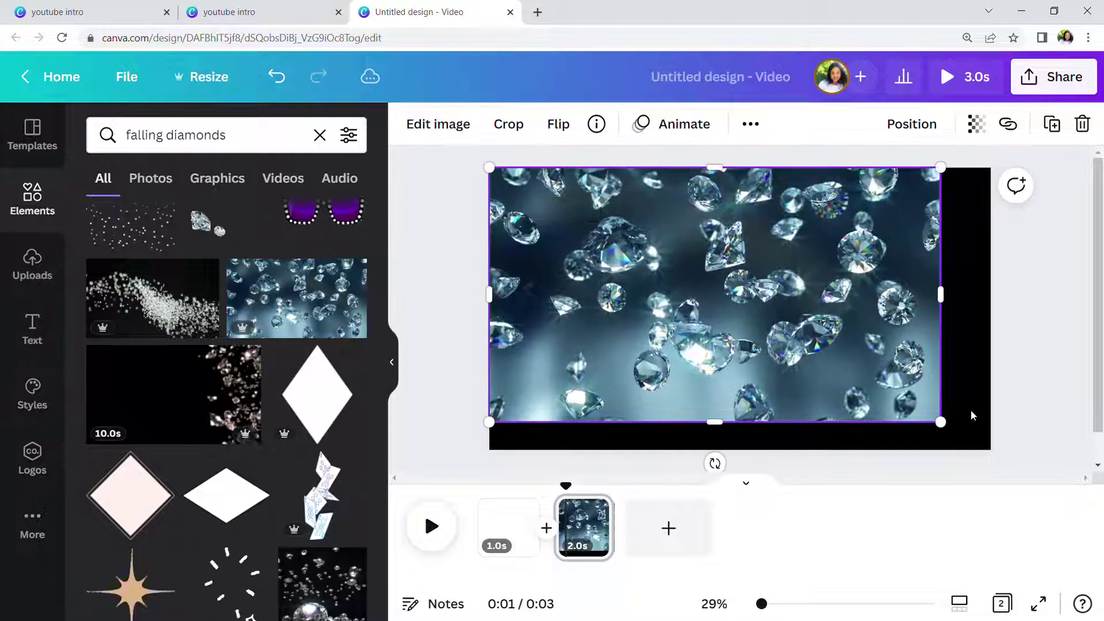
pyautogui.moveTo(965, 434); pyautogui.dragTo(997, 450)
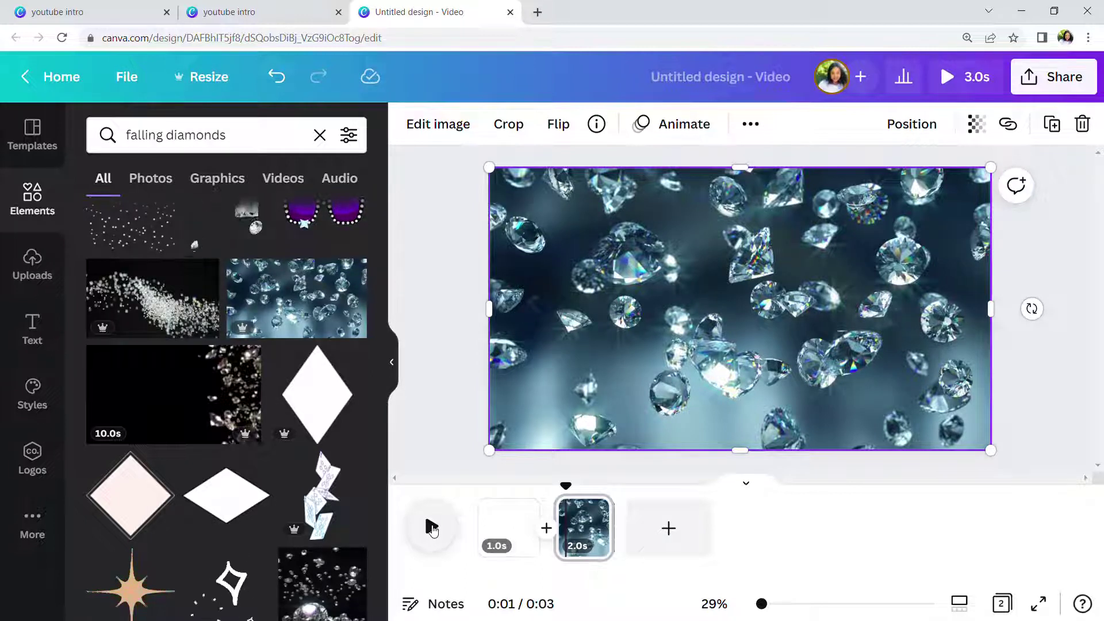
pyautogui.click(432, 528)
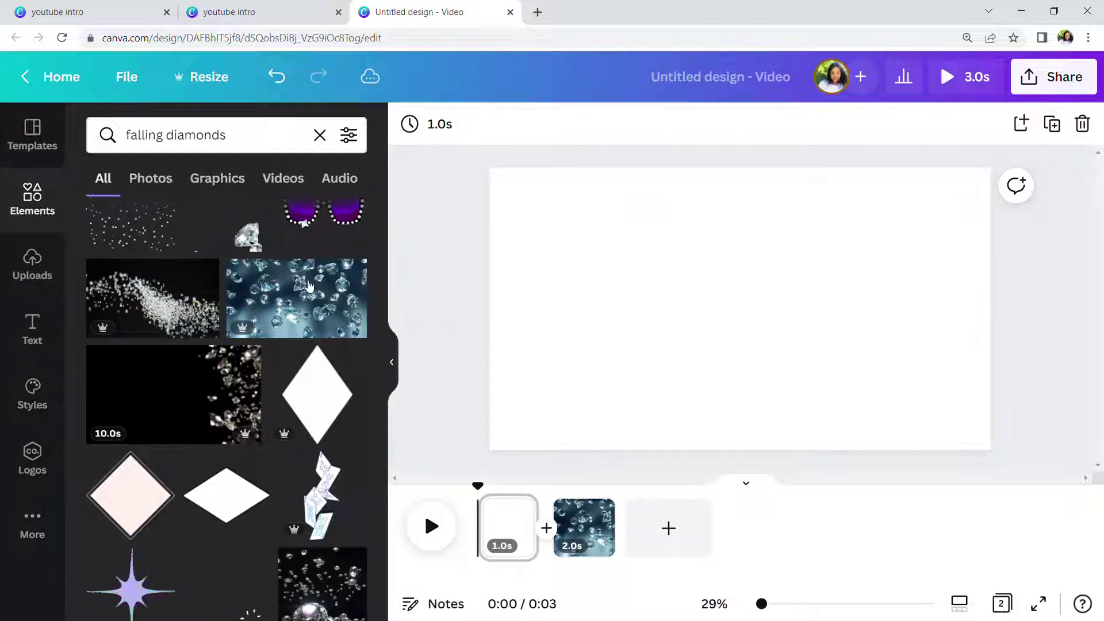
# - Add the falling-diamonds graphic to page 1 and stretch it to the page's full height
pyautogui.click(228, 221)
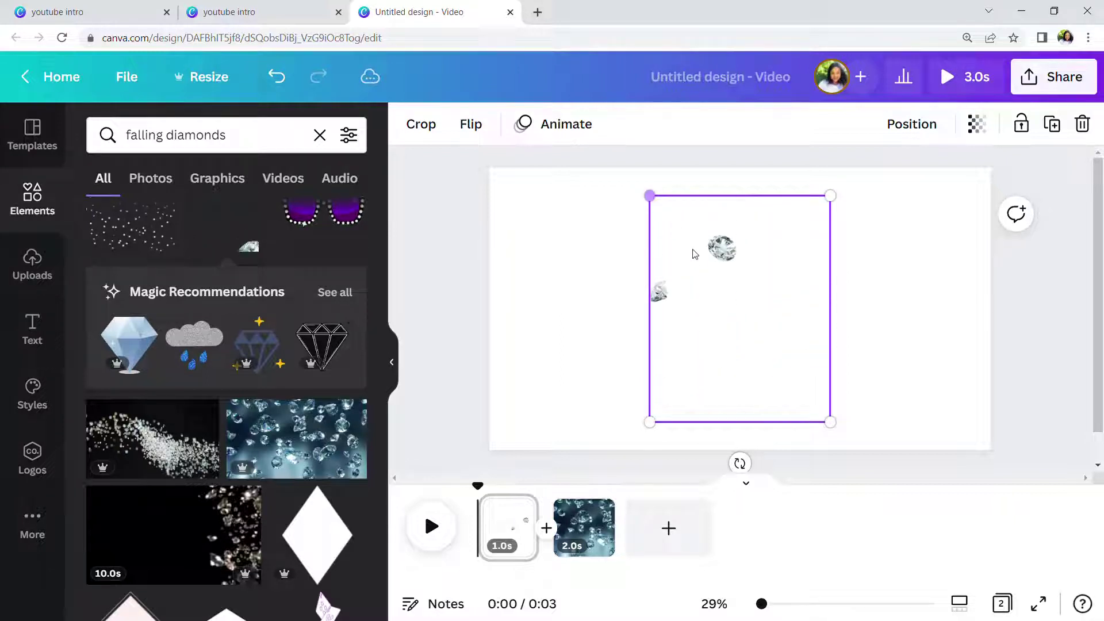
pyautogui.moveTo(649, 195); pyautogui.dragTo(548, 255)
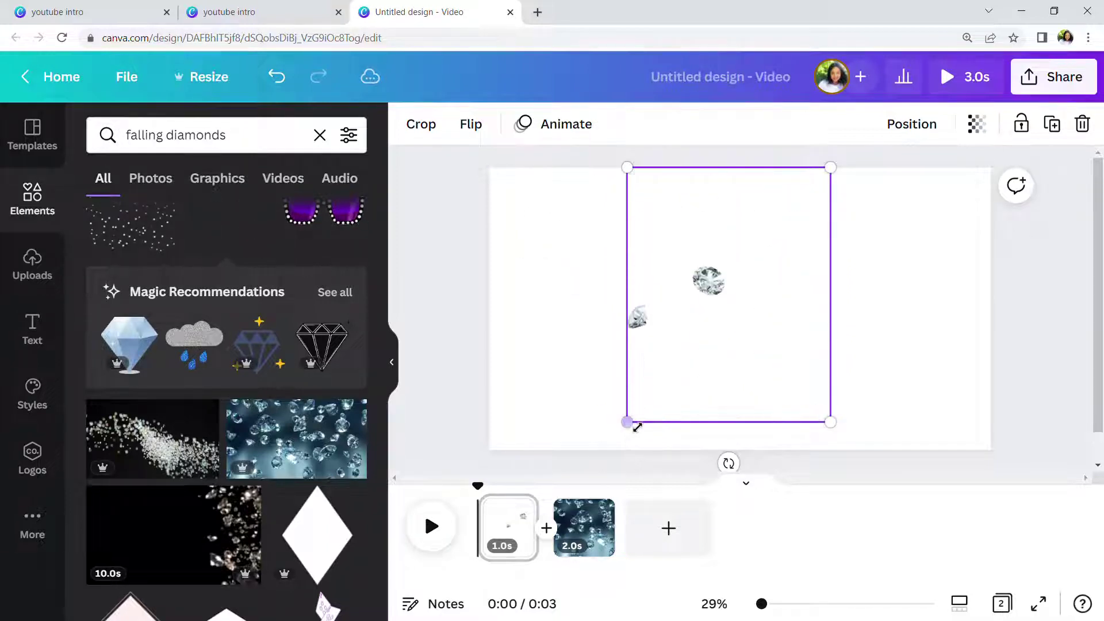
pyautogui.moveTo(627, 422); pyautogui.dragTo(604, 449)
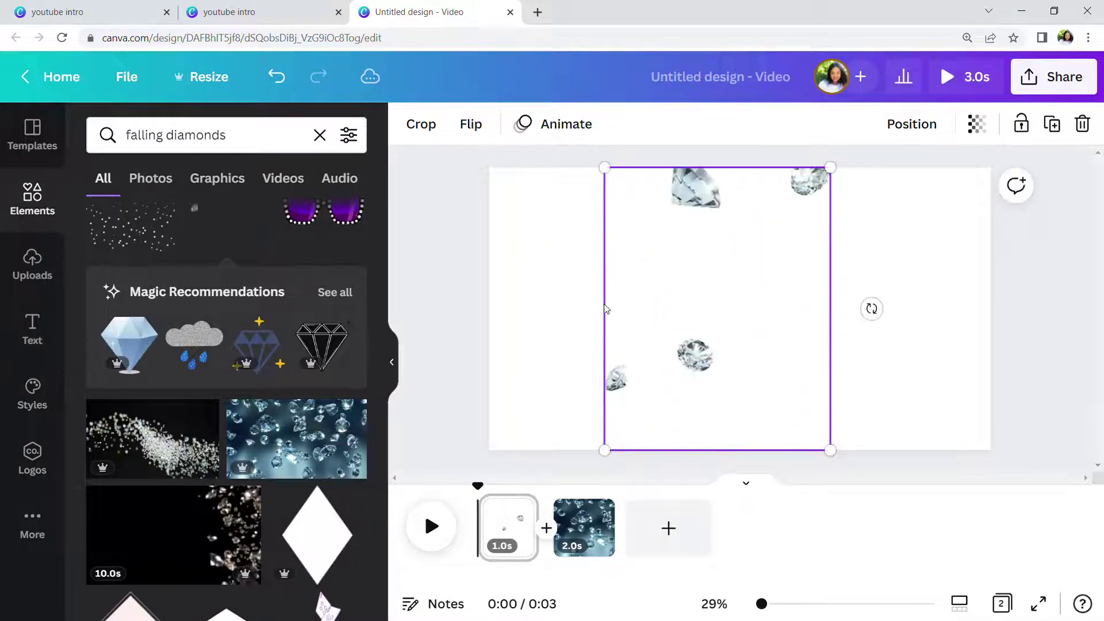
pyautogui.click(554, 309)
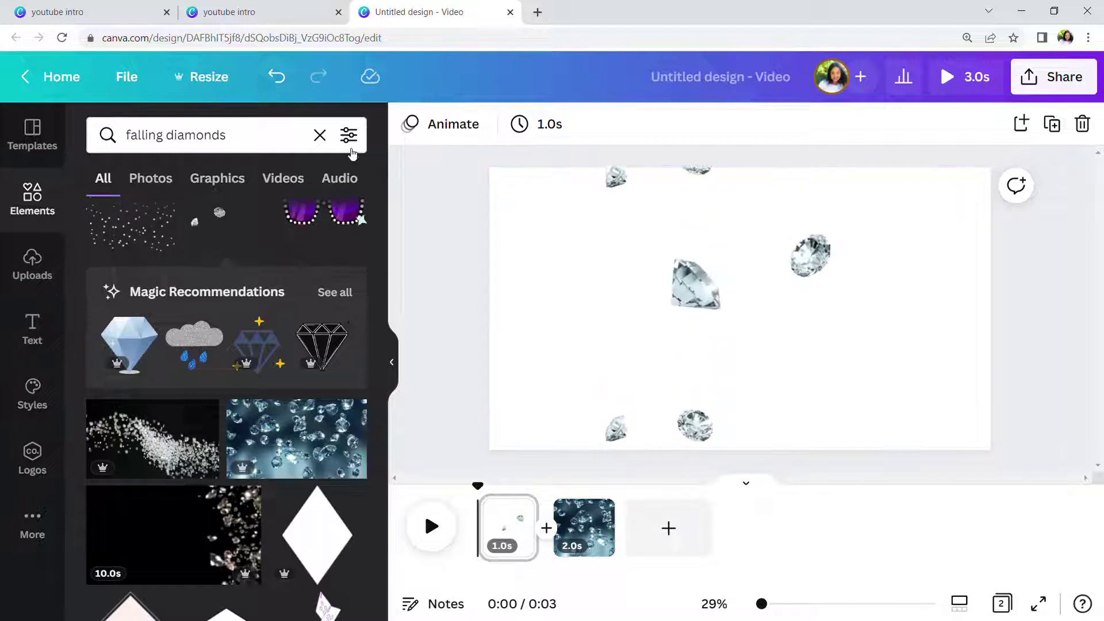
# - Make page 1's background black
pyautogui.click(588, 389)
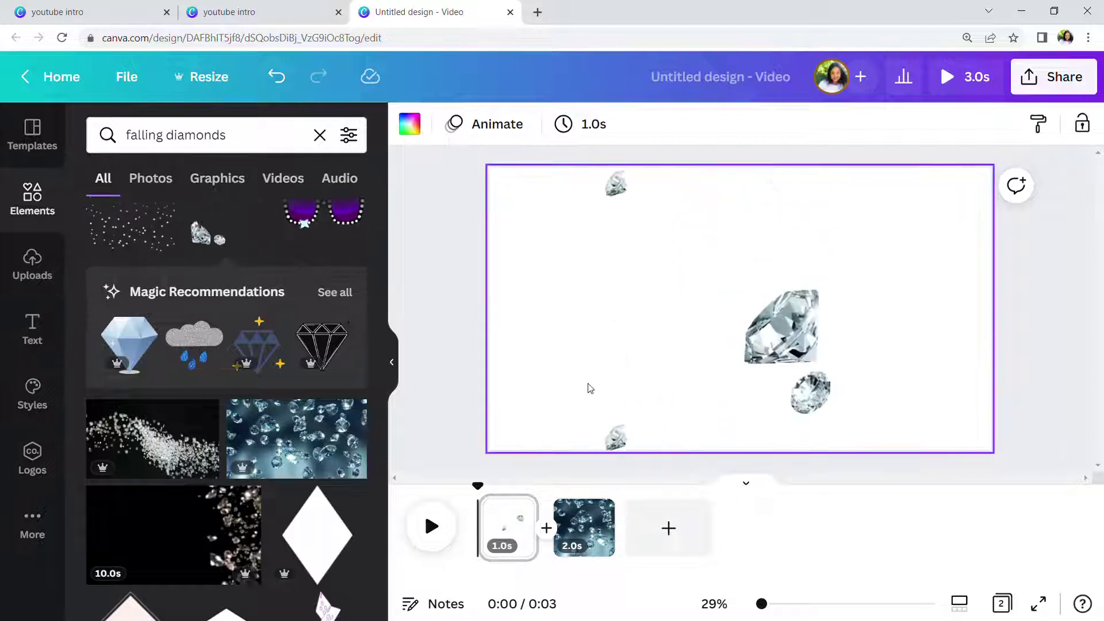
pyautogui.click(409, 123)
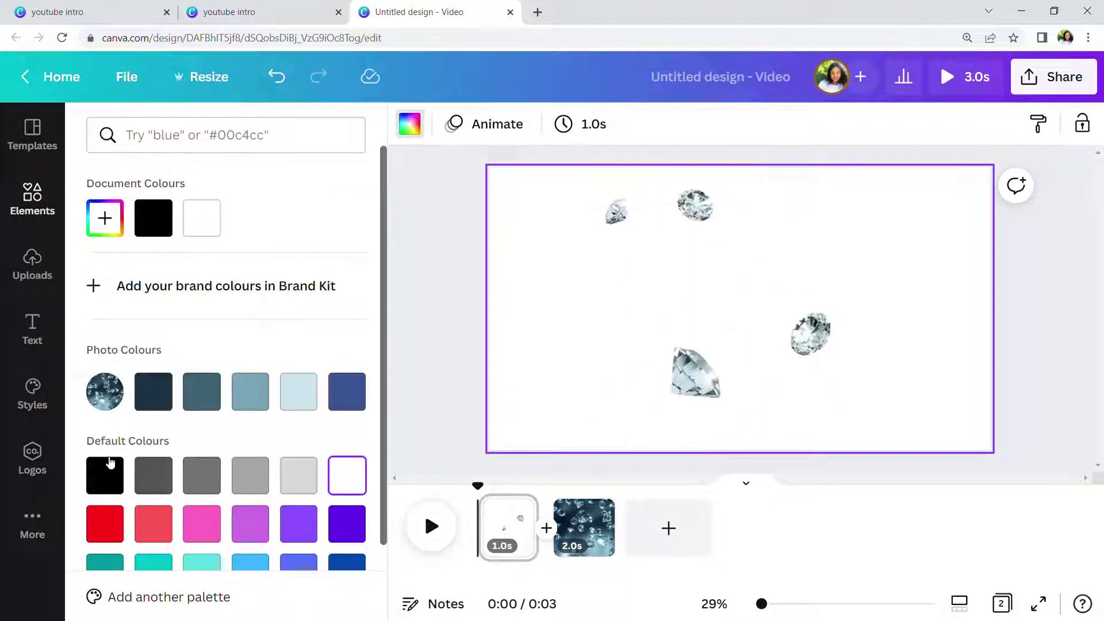
pyautogui.click(104, 475)
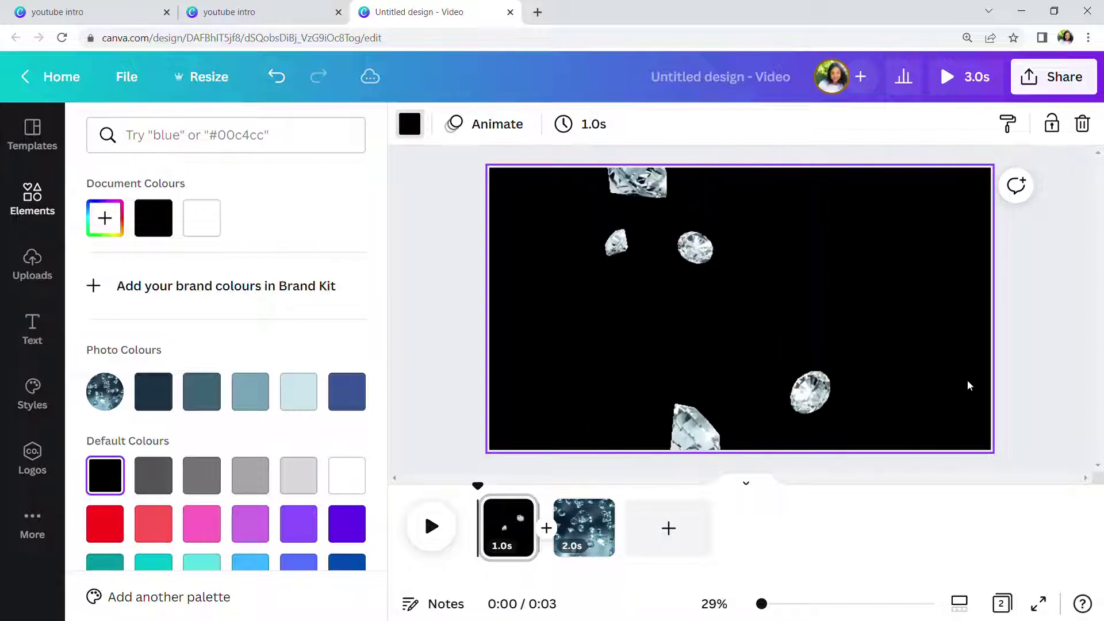
# - Centre the falling-diamonds graphic horizontally on page 1 and select the old search words
pyautogui.click(818, 325)
pyautogui.moveTo(832, 314); pyautogui.dragTo(958, 311)
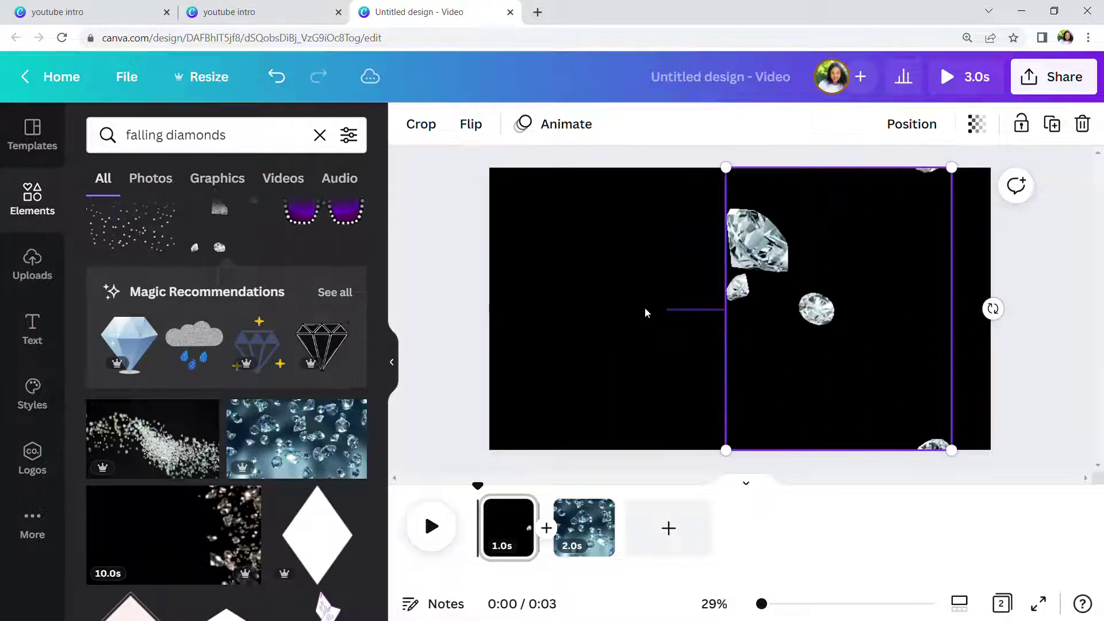
pyautogui.click(645, 308)
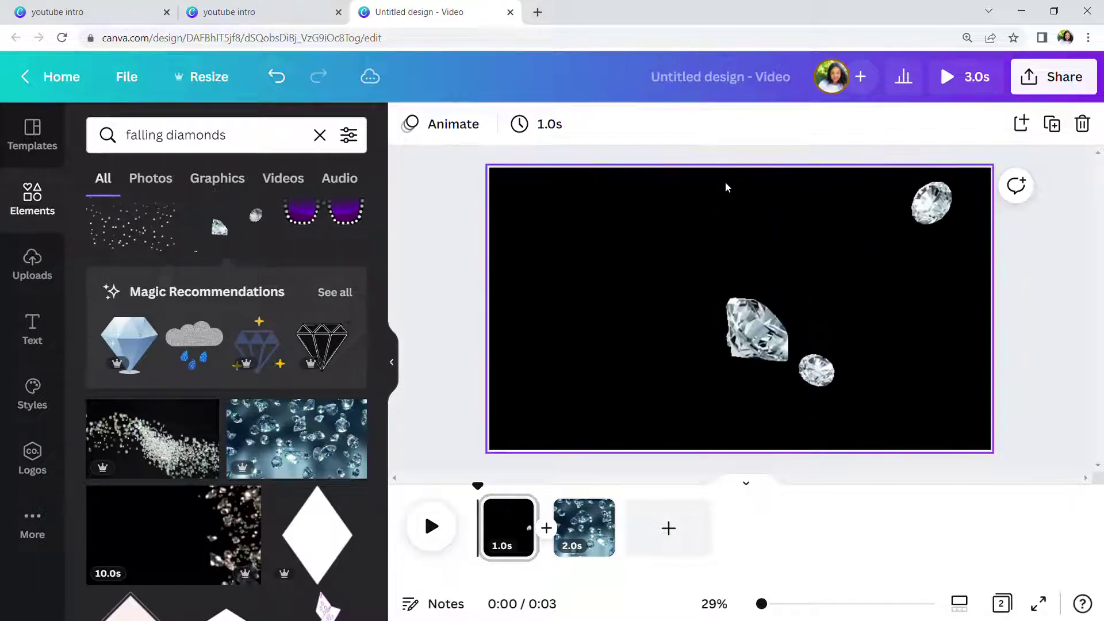
pyautogui.moveTo(762, 284); pyautogui.dragTo(663, 282)
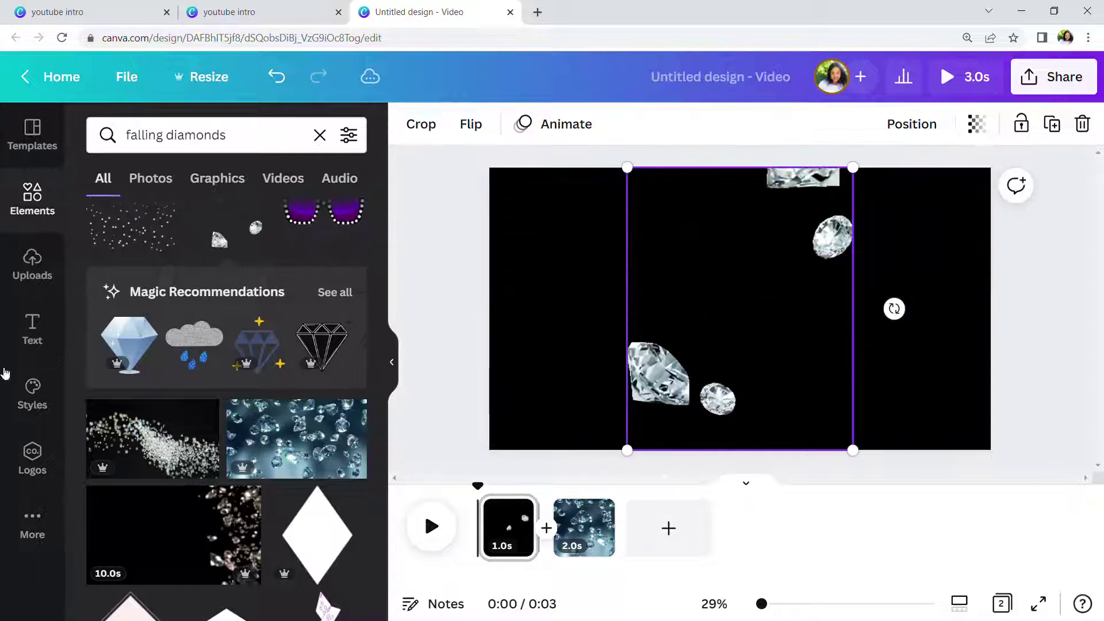
pyautogui.scroll(-10, 309, 493)
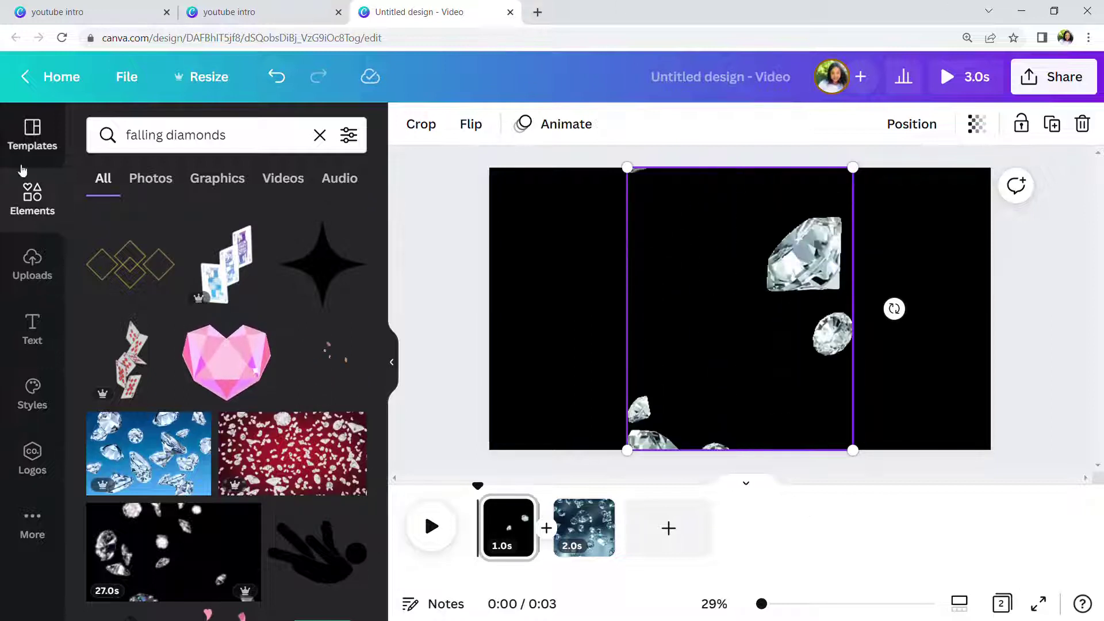
pyautogui.click(249, 145)
pyautogui.moveTo(249, 145); pyautogui.dragTo(121, 142)
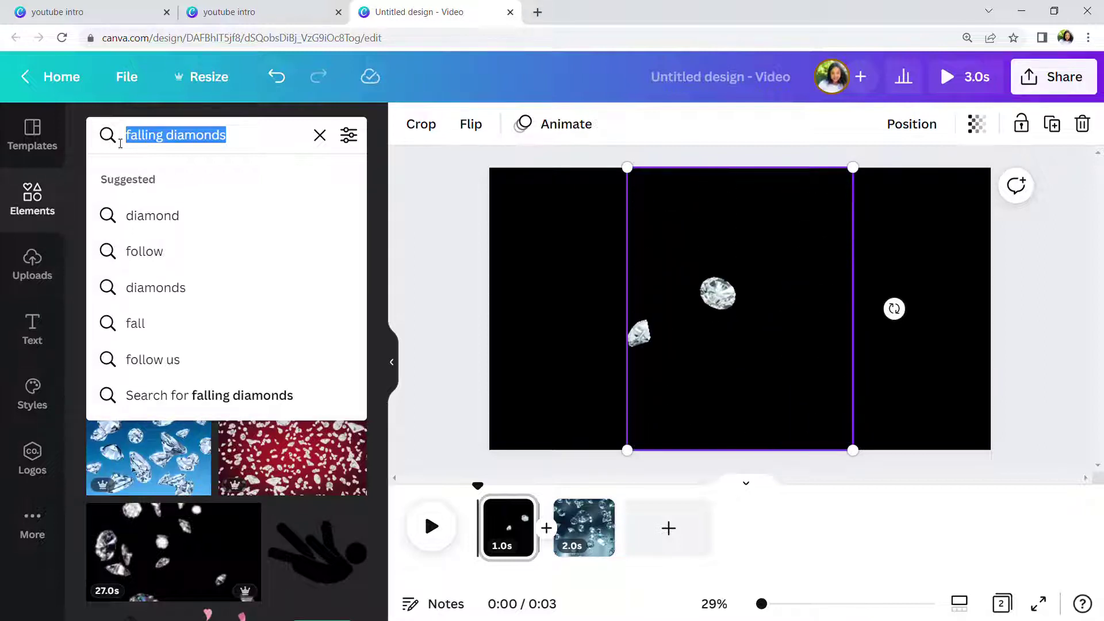
# - Search Elements for 'dancing chicken' and place the afro dancer graphic on page 1
pyautogui.write('chil')
pyautogui.press('BackSpace')
pyautogui.press('BackSpace')
pyautogui.press('BackSpace')
pyautogui.press('BackSpace')
pyautogui.write('d')
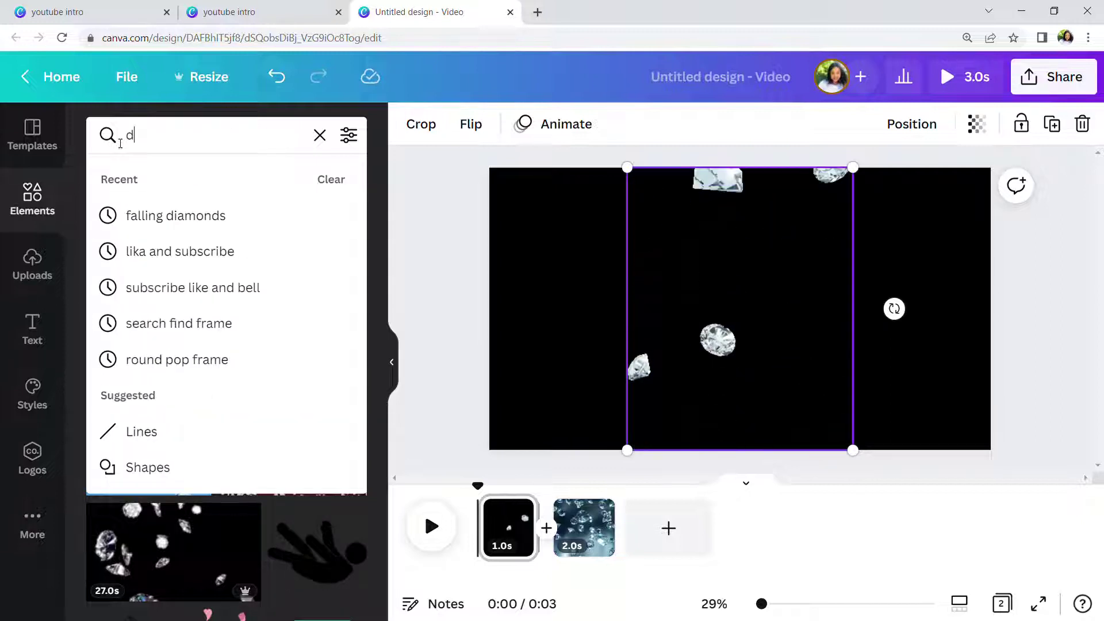
pyautogui.write('ancing c')
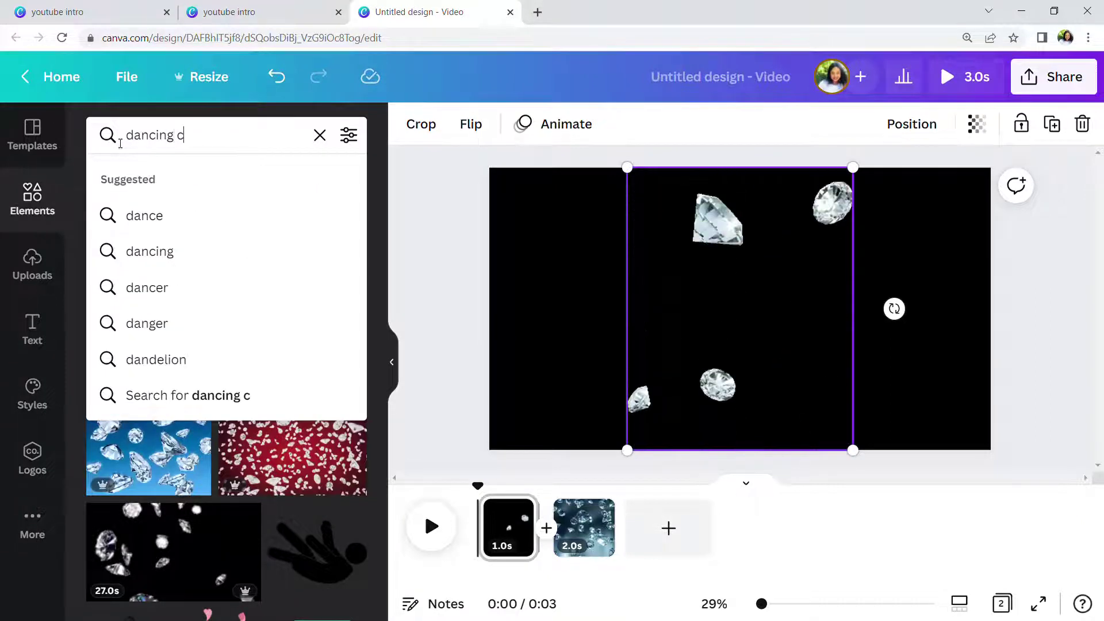
pyautogui.write('hincken')
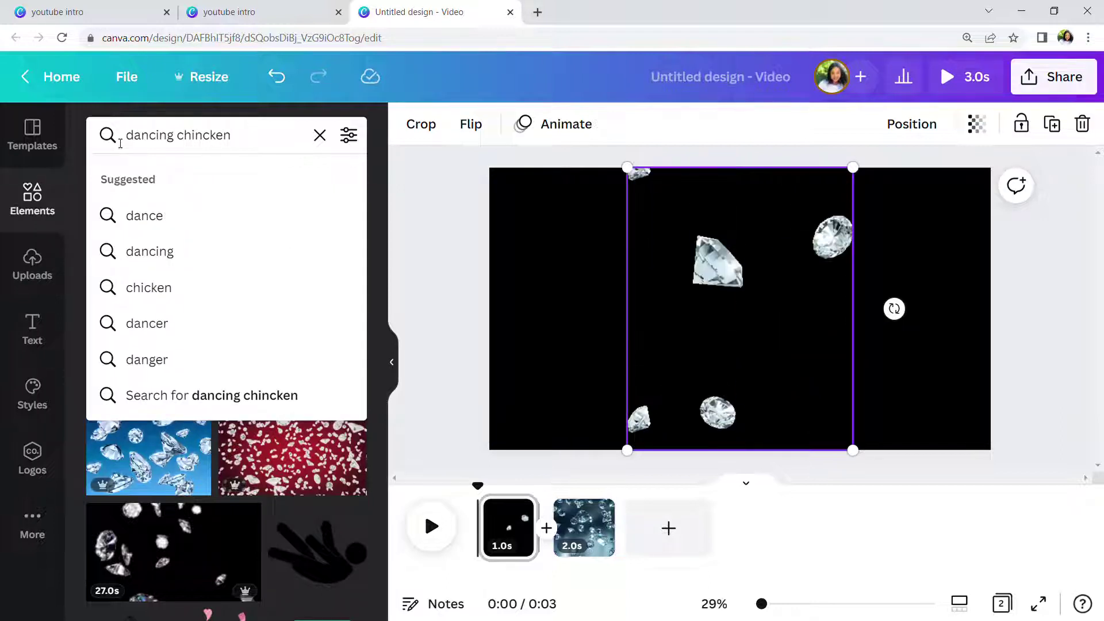
pyautogui.press('Return')
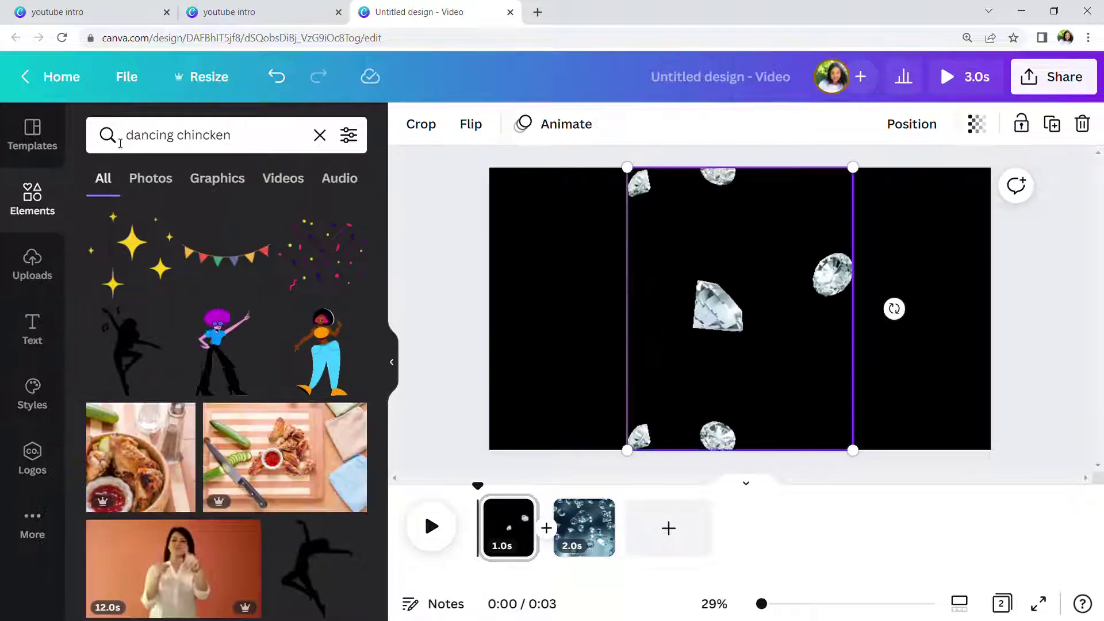
pyautogui.moveTo(221, 345); pyautogui.dragTo(583, 244)
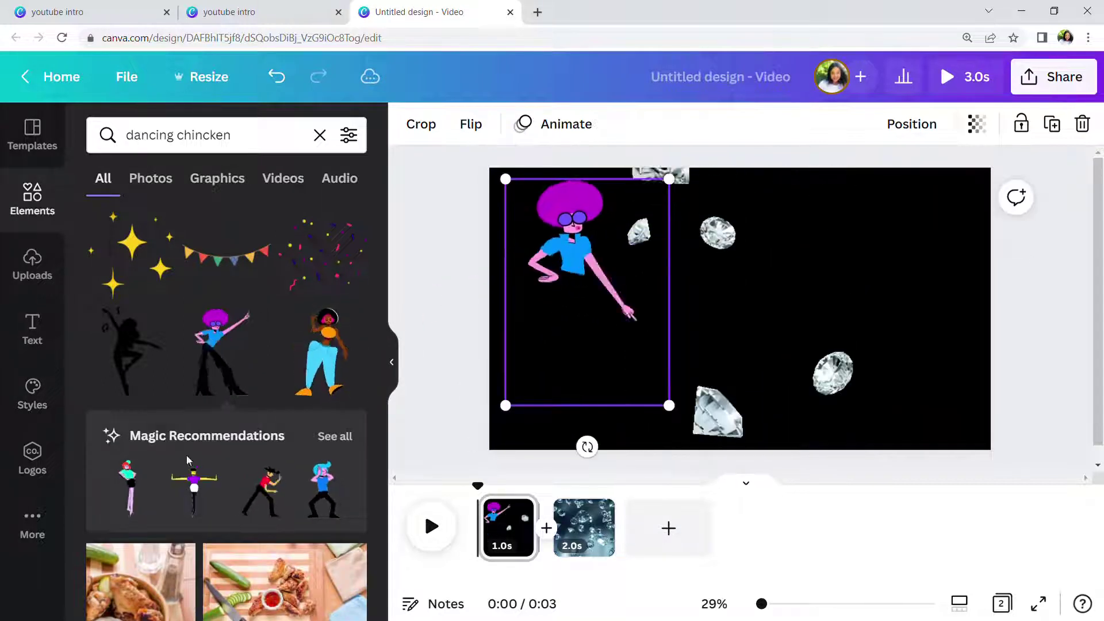
# - Undo twice to remove the dancer and the black page background
pyautogui.scroll(-7, 207, 455)
pyautogui.scroll(-9, 204, 469)
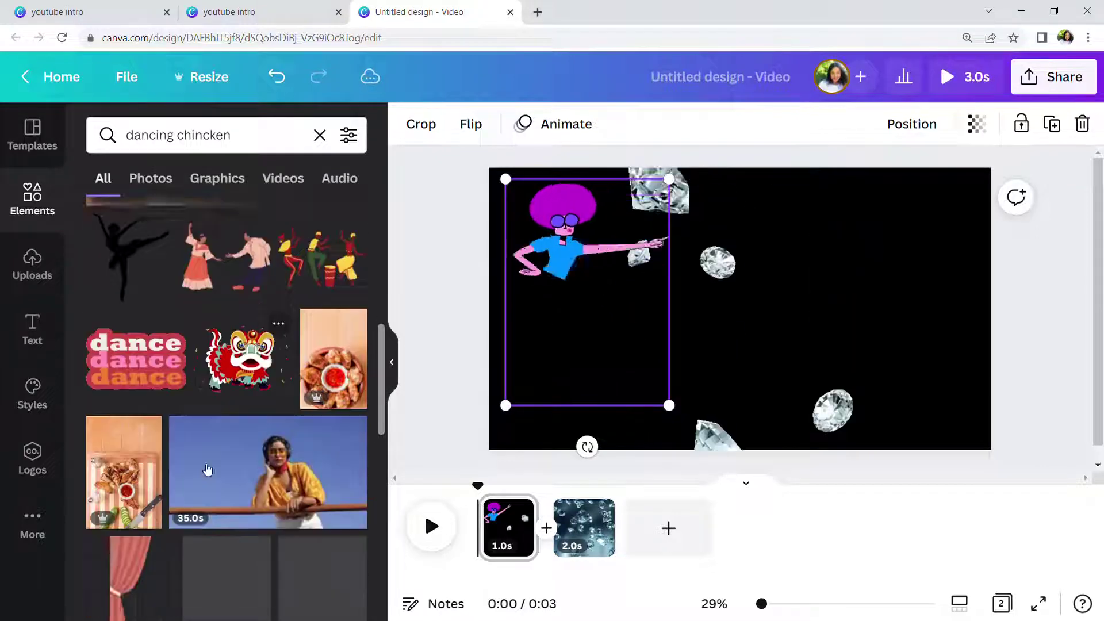
pyautogui.scroll(-3, 213, 463)
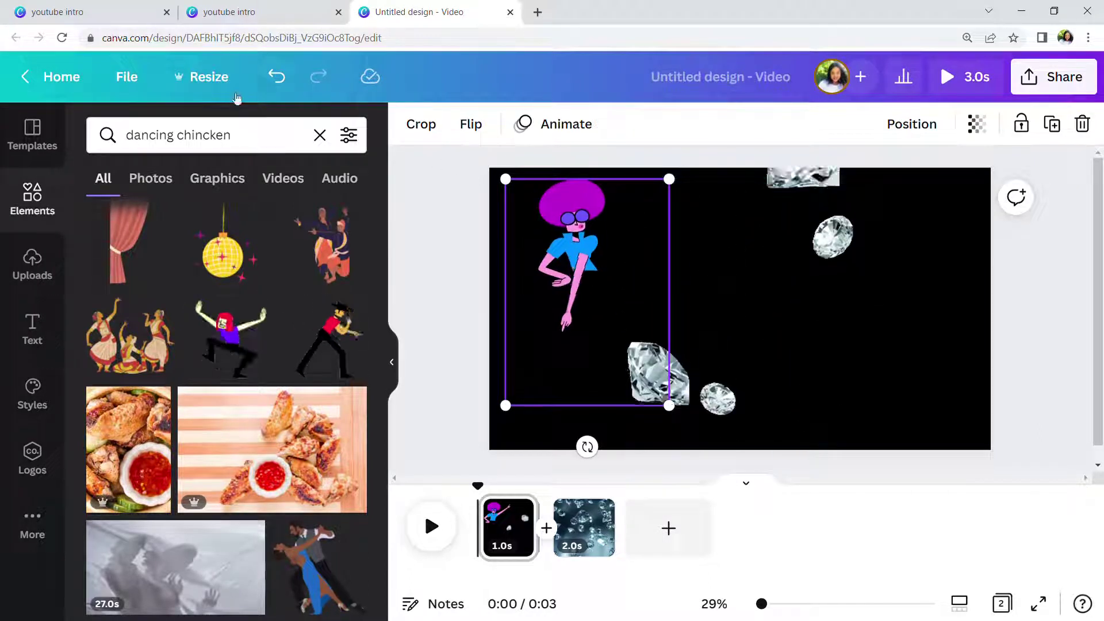
pyautogui.click(279, 75)
pyautogui.click(278, 74)
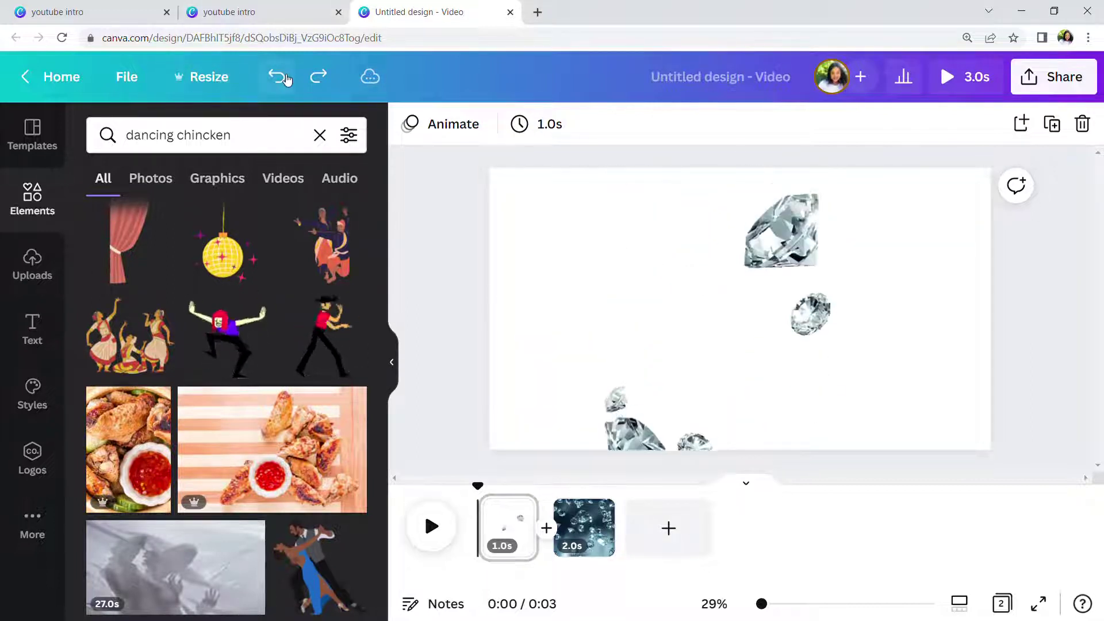
# - Undo the diamond clip so page 1 is blank white, and show the uploaded media
pyautogui.click(284, 77)
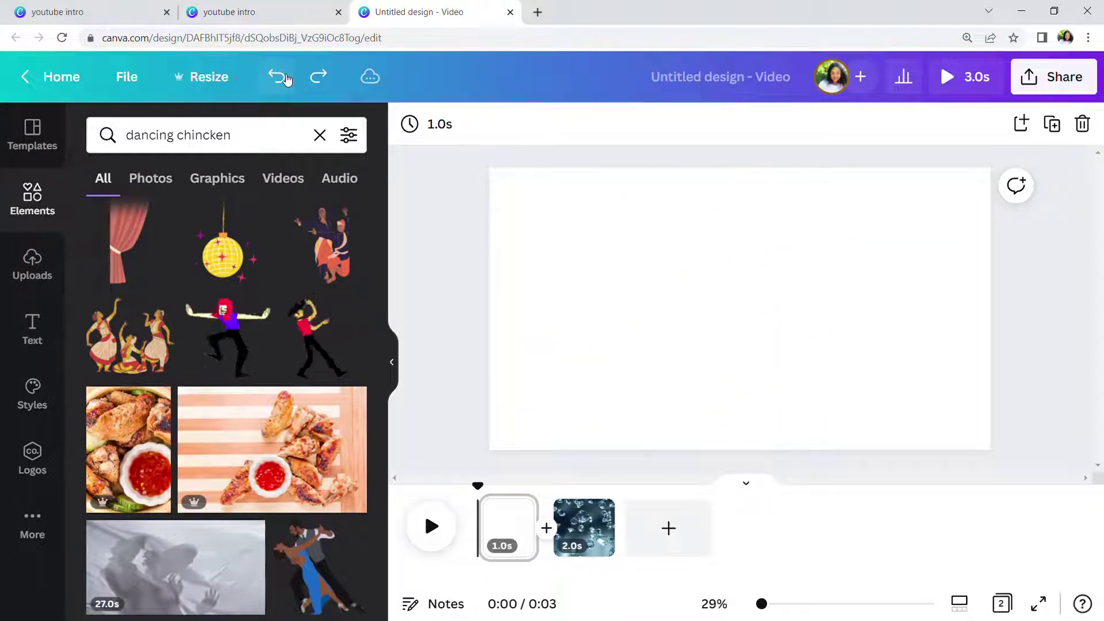
pyautogui.click(32, 263)
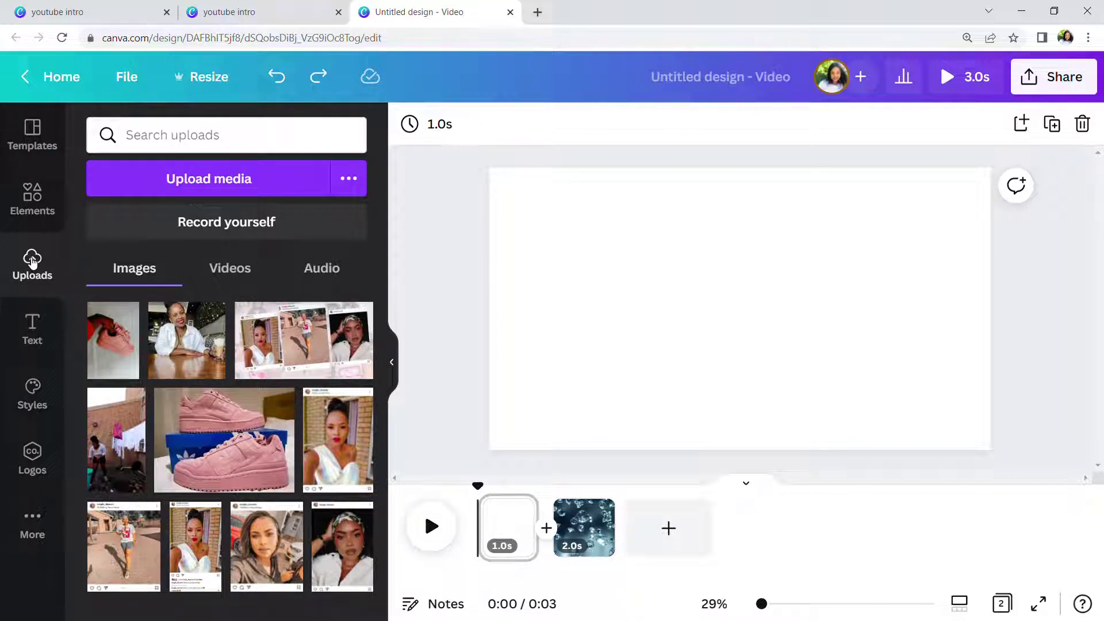
# - Delete the falling-diamonds picture from page 2 and confirm page 1's 1.0s timing
pyautogui.click(578, 535)
pyautogui.rightClick(681, 389)
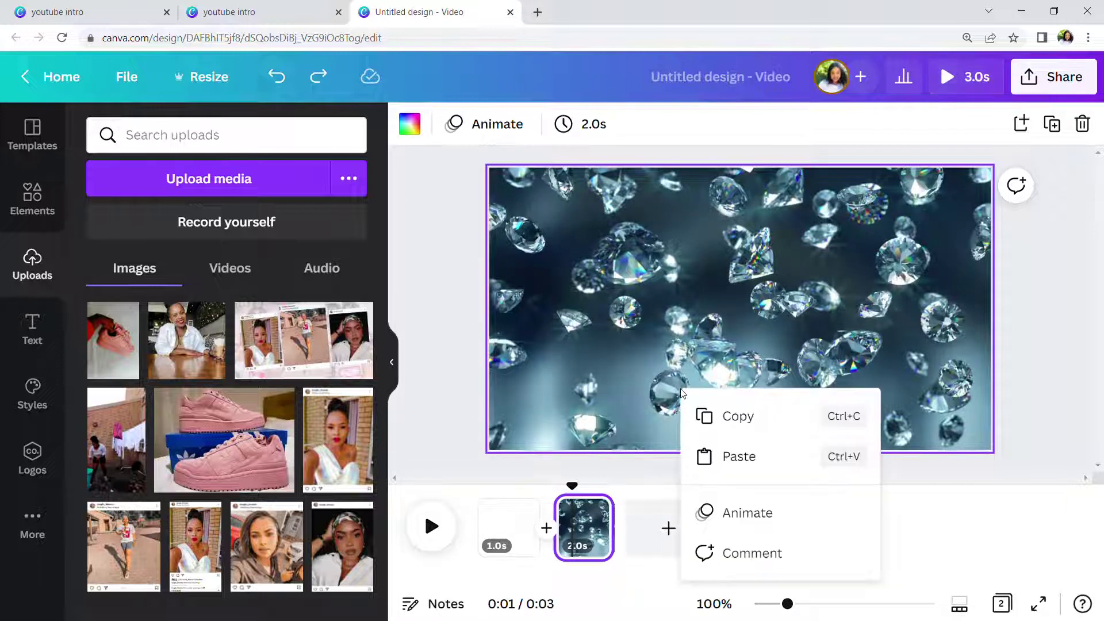
pyautogui.click(730, 457)
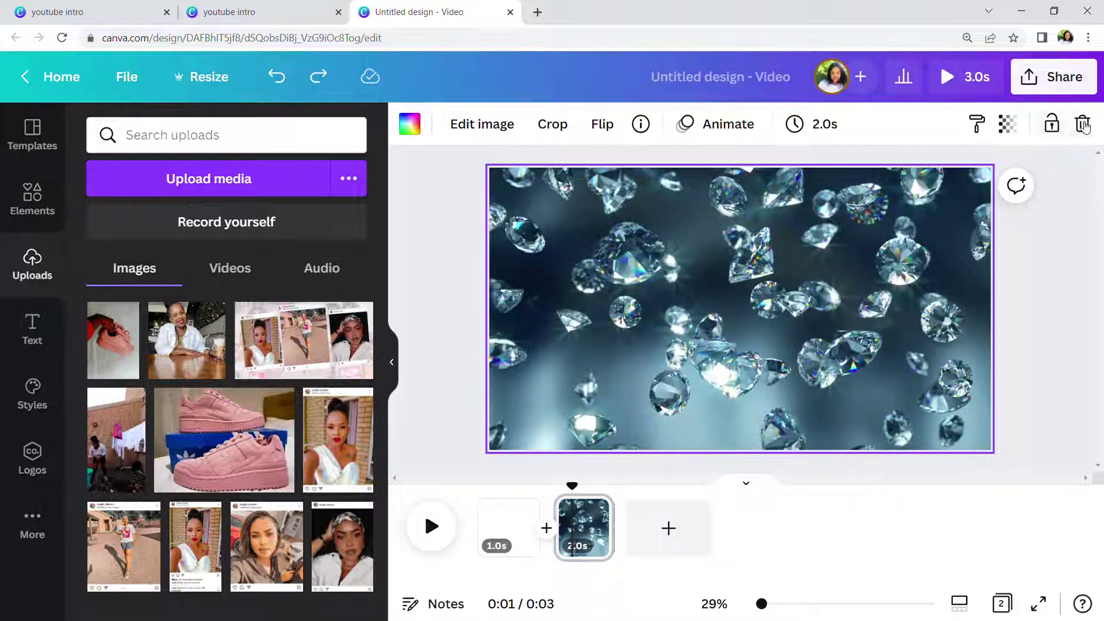
pyautogui.click(1083, 124)
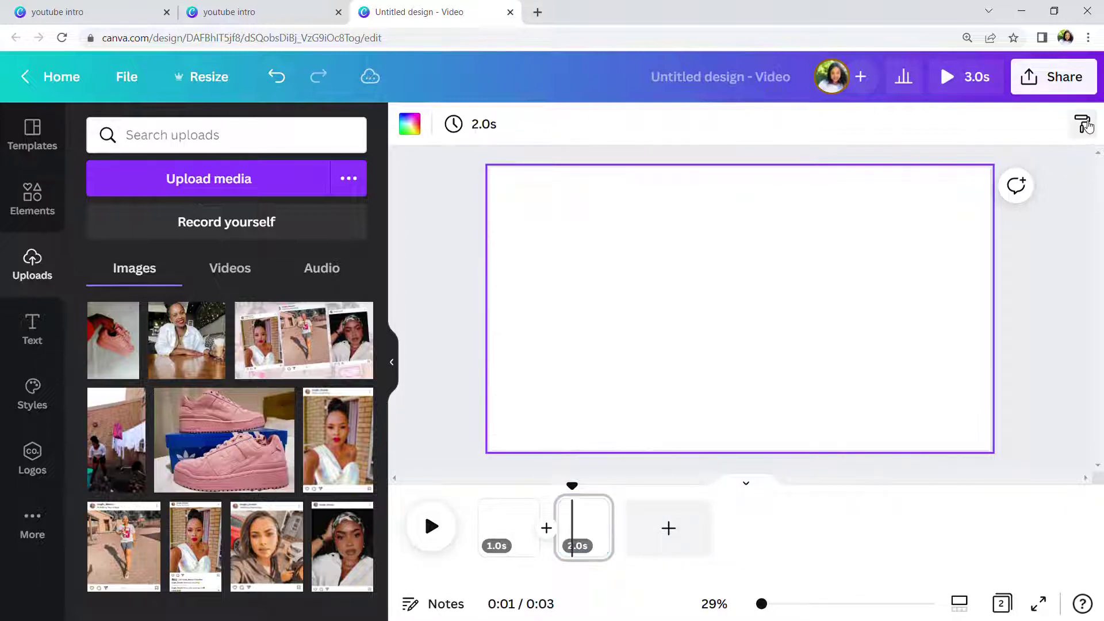
pyautogui.click(511, 544)
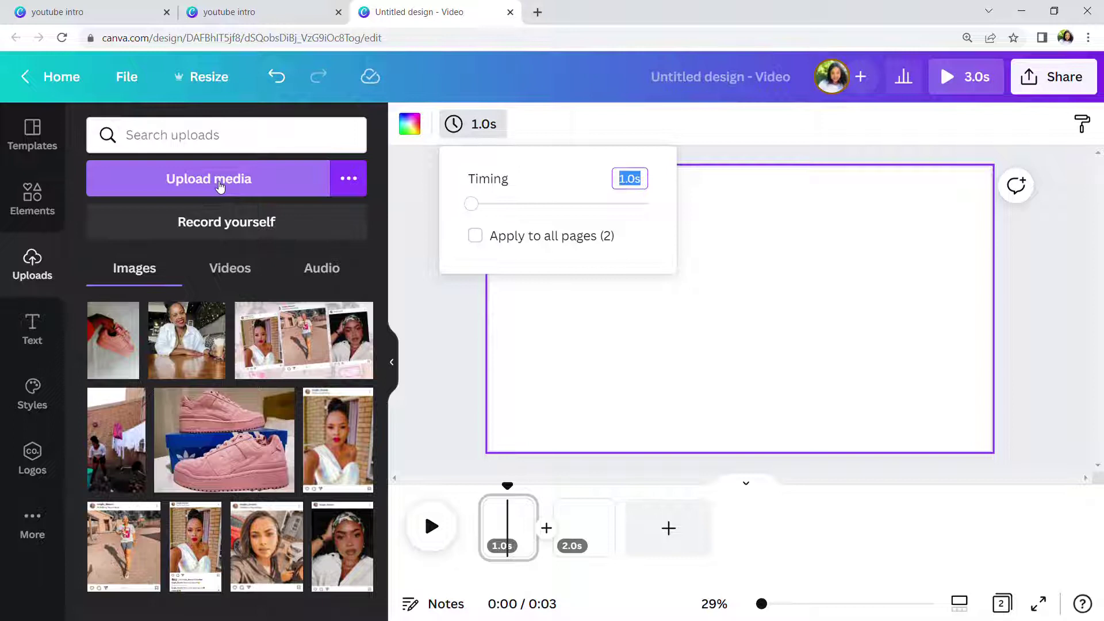
pyautogui.click(218, 184)
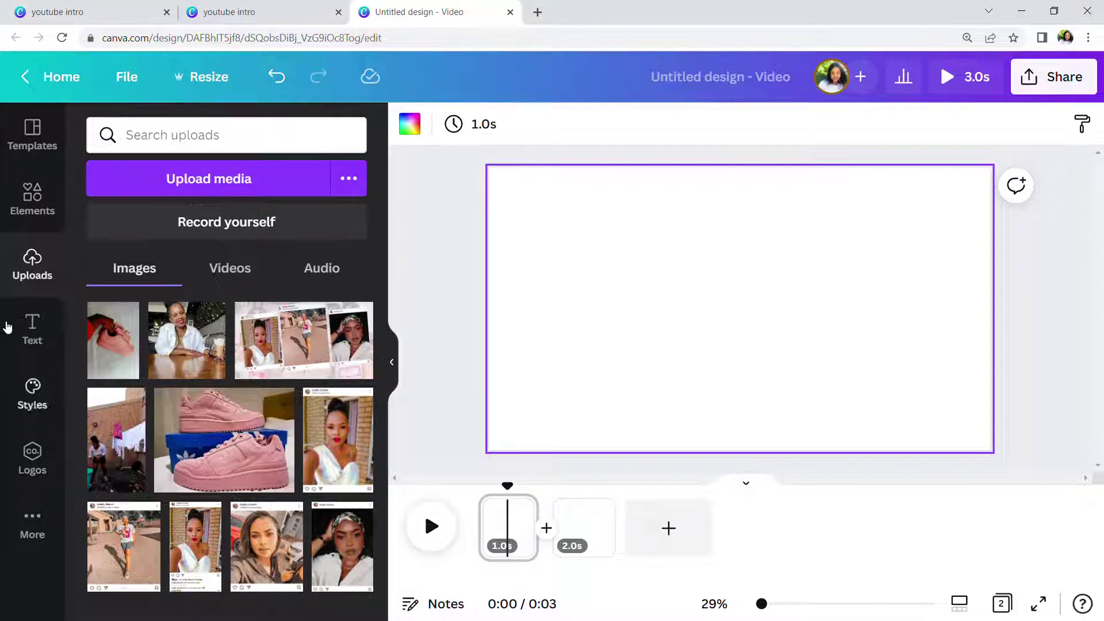
# - Place the uploaded 18.9s collage video on page 1 and stretch it edge to edge
pyautogui.click(230, 269)
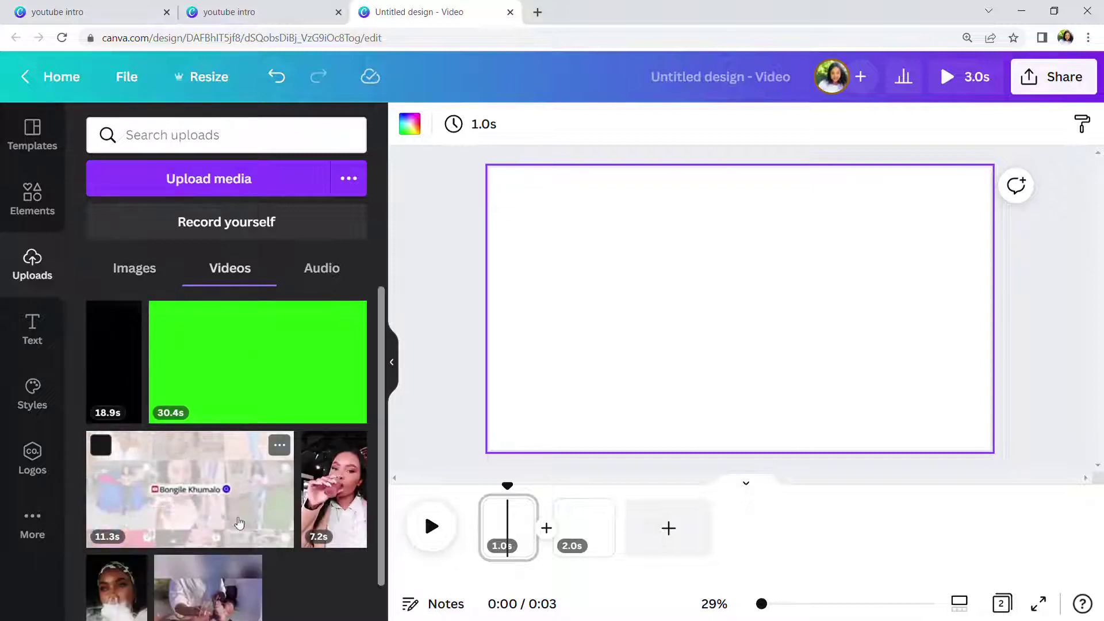
pyautogui.moveTo(107, 347); pyautogui.dragTo(672, 230)
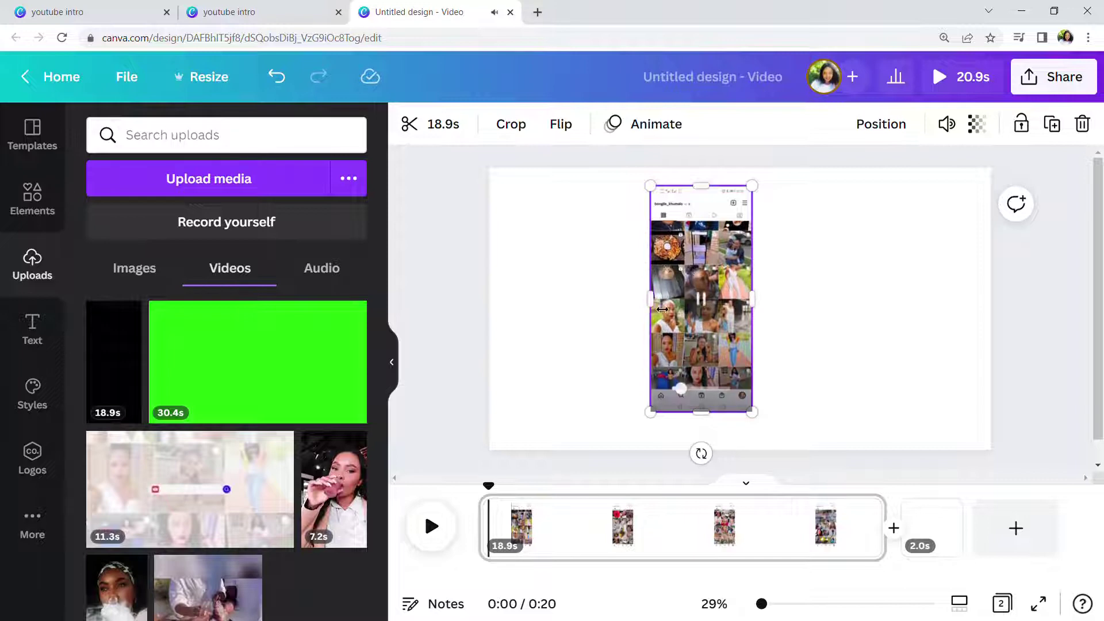
pyautogui.moveTo(650, 299); pyautogui.dragTo(489, 310)
pyautogui.moveTo(765, 305); pyautogui.dragTo(995, 281)
pyautogui.moveTo(742, 198); pyautogui.dragTo(746, 174)
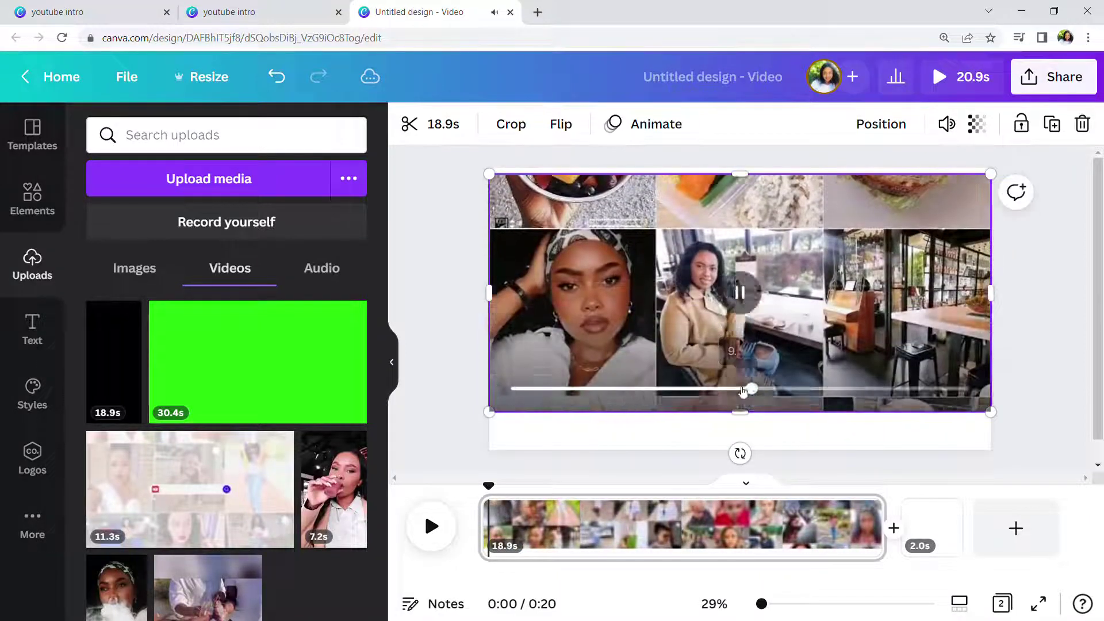
pyautogui.moveTo(741, 412); pyautogui.dragTo(739, 458)
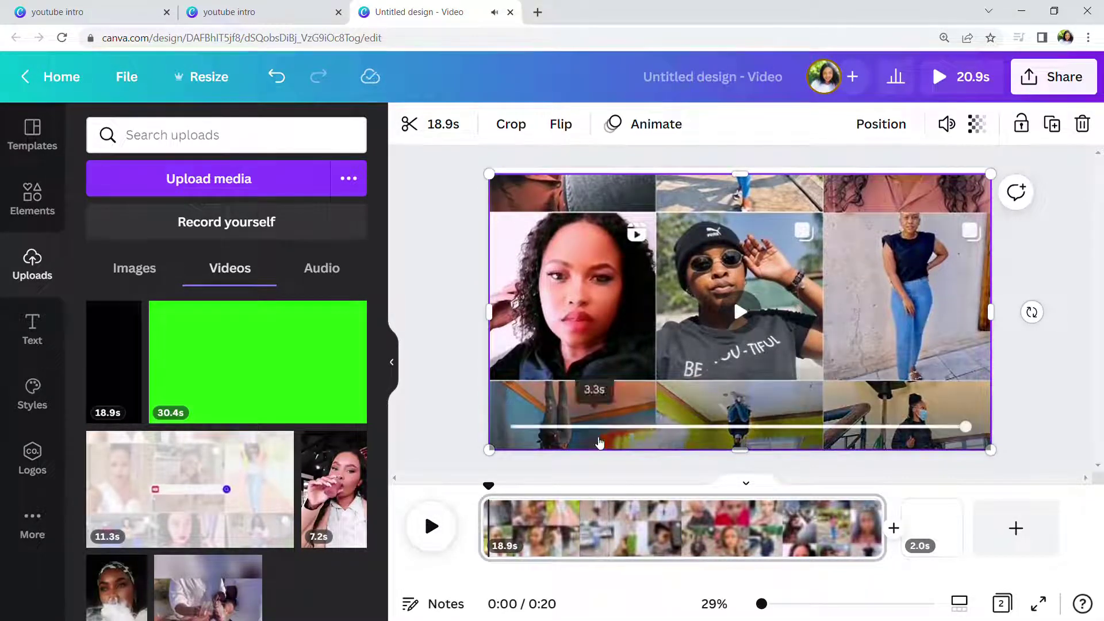
pyautogui.click(442, 128)
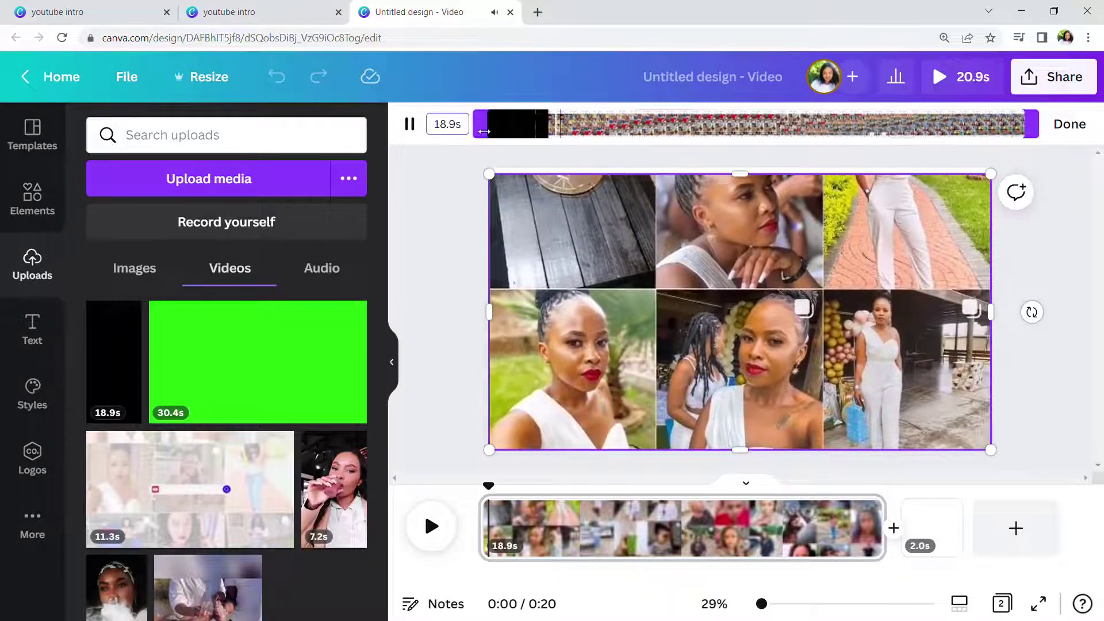
# - Trim the collage video down to a 1.0s clip and stretch it to full page height
pyautogui.click(493, 132)
pyautogui.moveTo(493, 131); pyautogui.dragTo(554, 131)
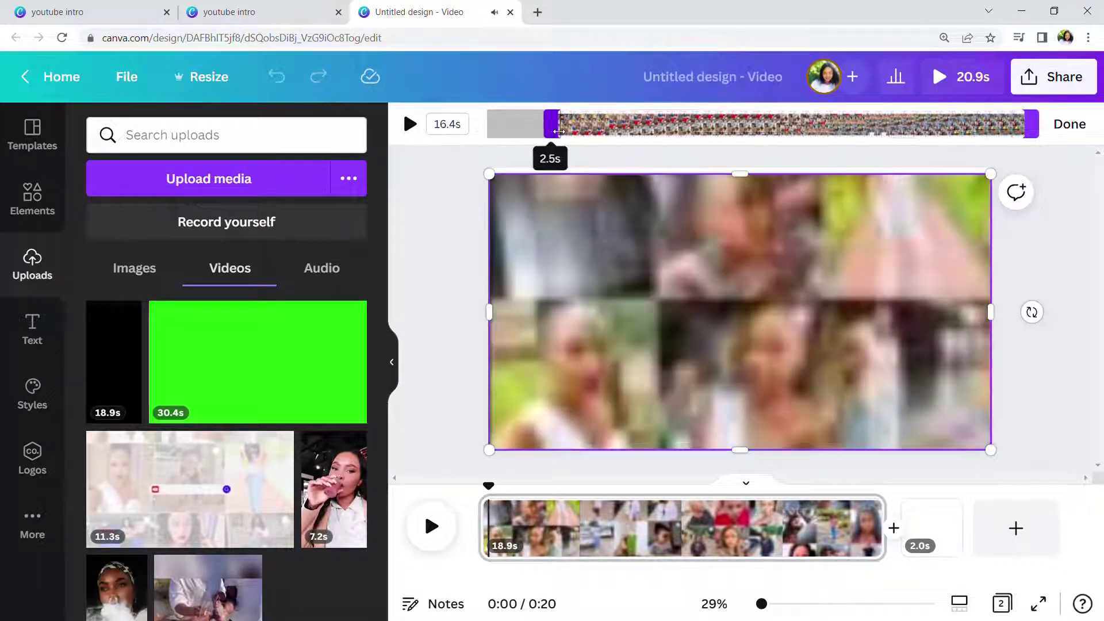
pyautogui.moveTo(561, 132); pyautogui.dragTo(568, 132)
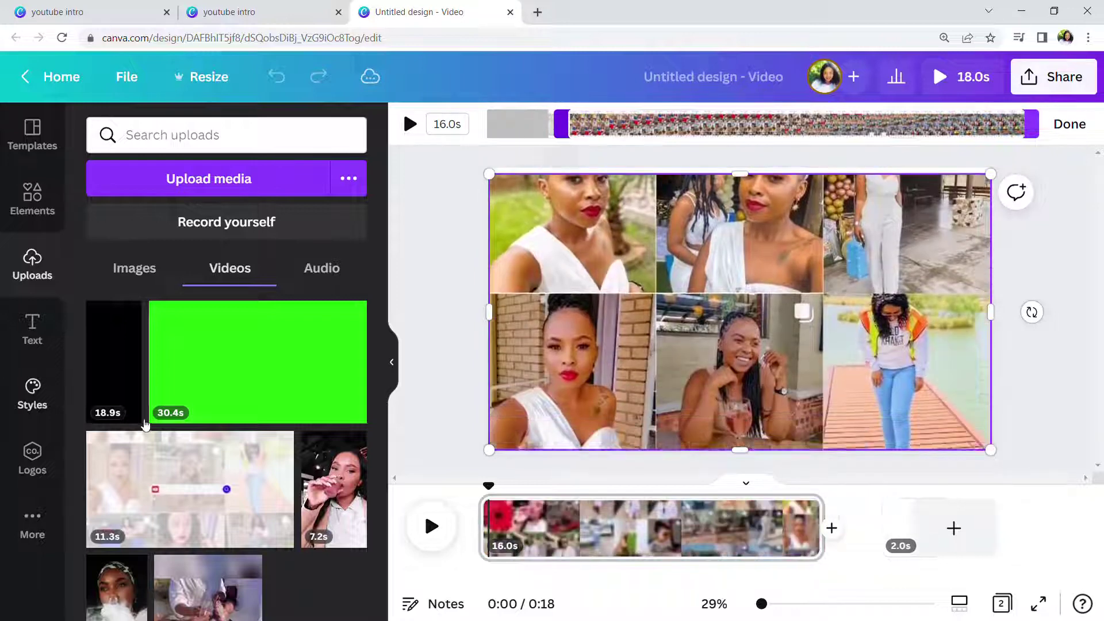
pyautogui.press('space')
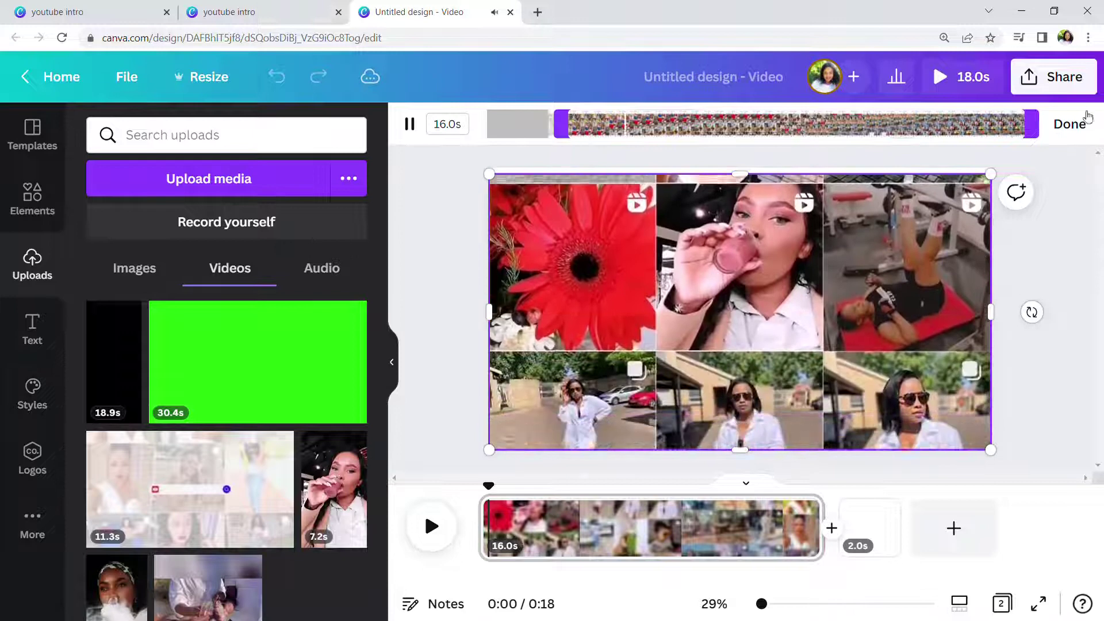
pyautogui.moveTo(1032, 124); pyautogui.dragTo(589, 137)
pyautogui.click(662, 306)
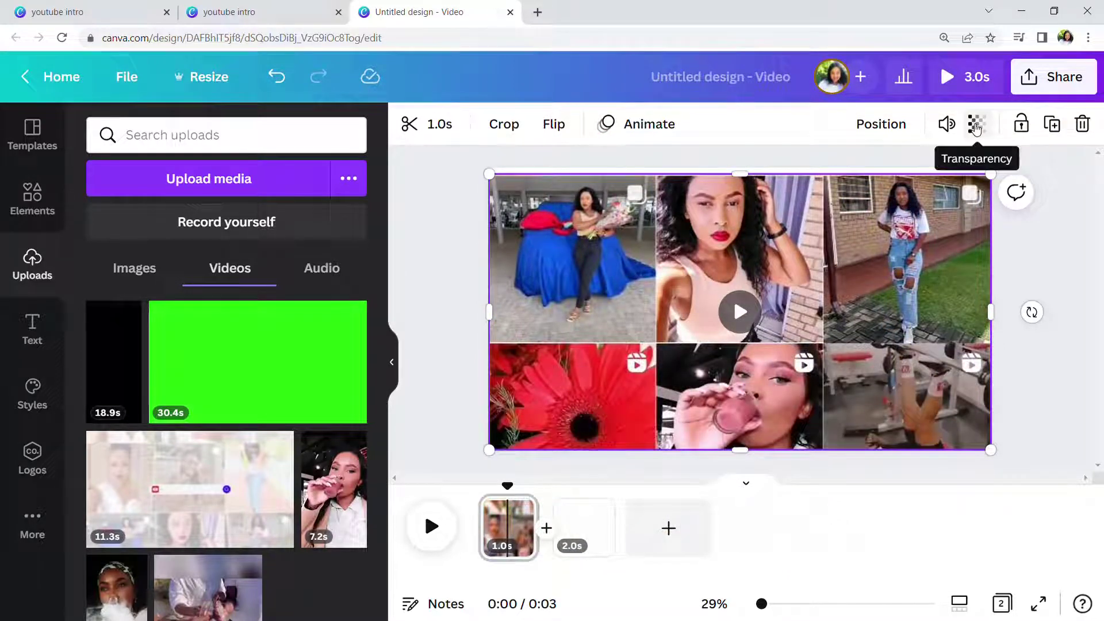
pyautogui.moveTo(746, 181); pyautogui.dragTo(746, 175)
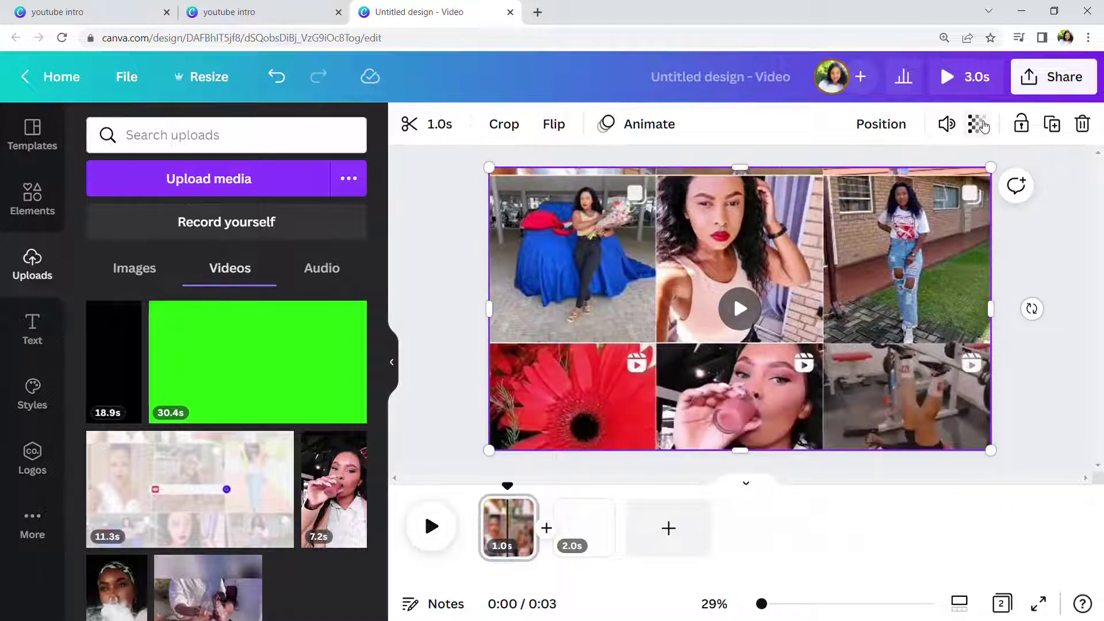
pyautogui.click(984, 127)
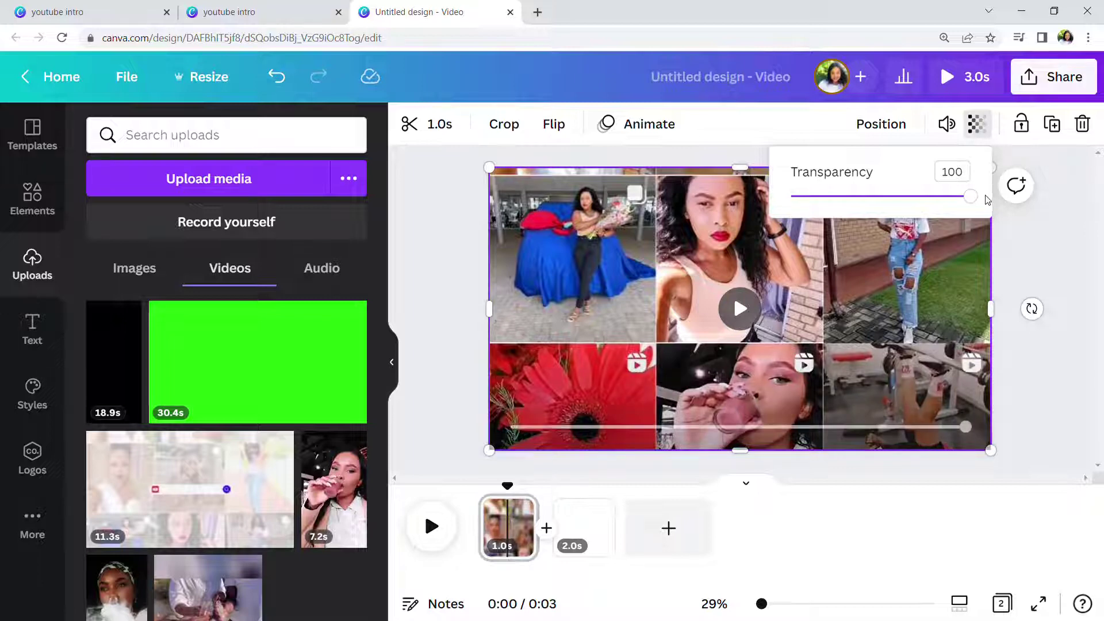
# - Lower the collage video's transparency to 30 for a faded, washed-out look
pyautogui.moveTo(974, 200); pyautogui.dragTo(847, 214)
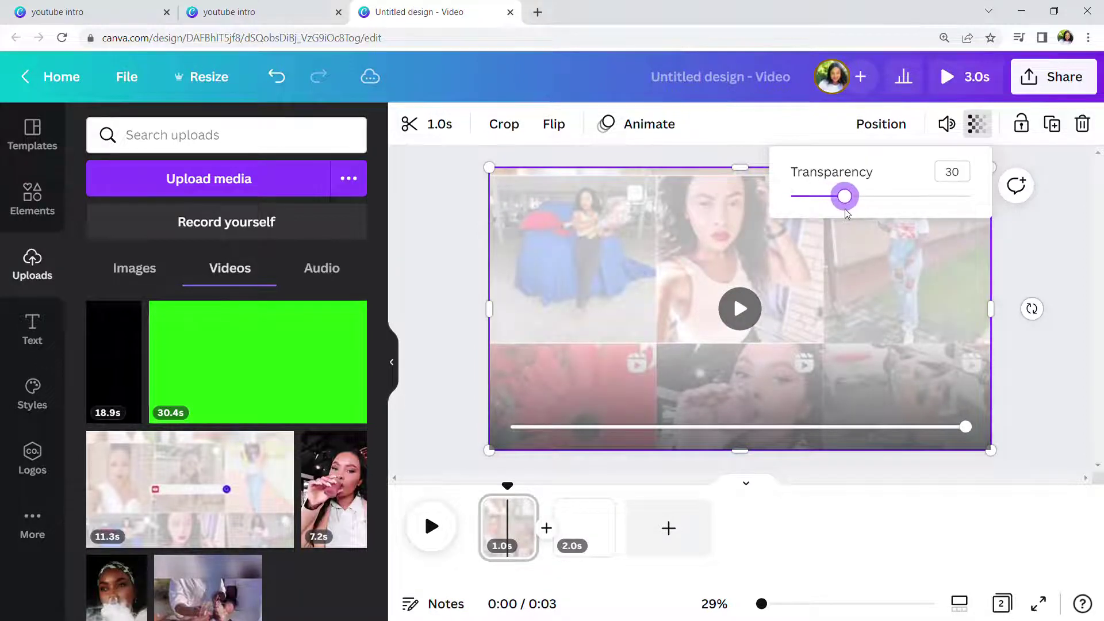
pyautogui.click(838, 476)
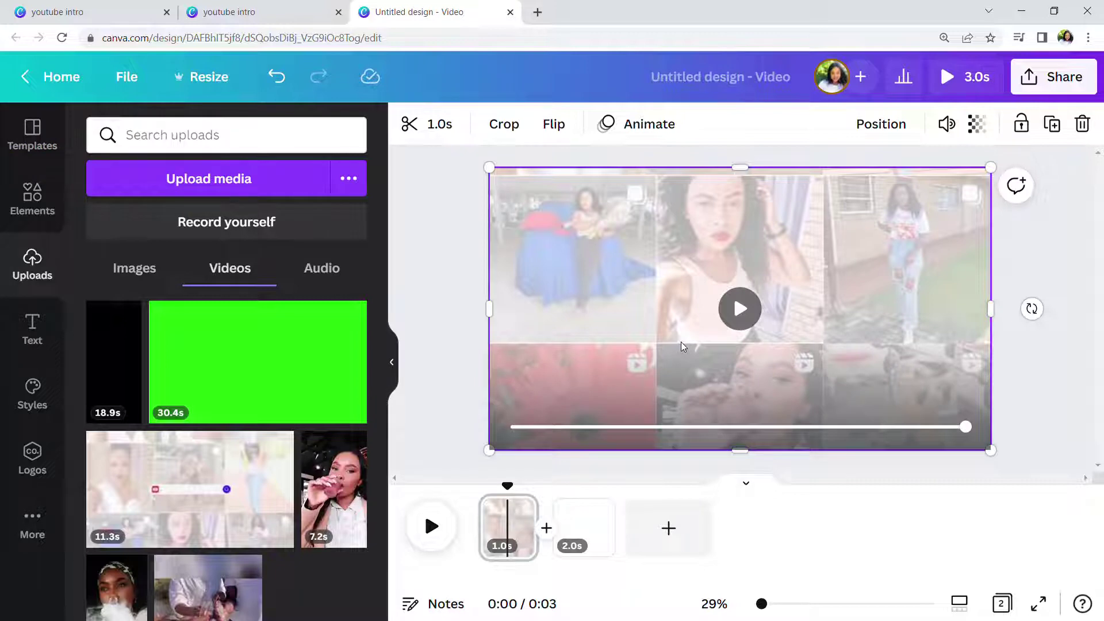
# - Drag the white search-bar graphic from recently used elements onto the middle of page 1
pyautogui.click(31, 194)
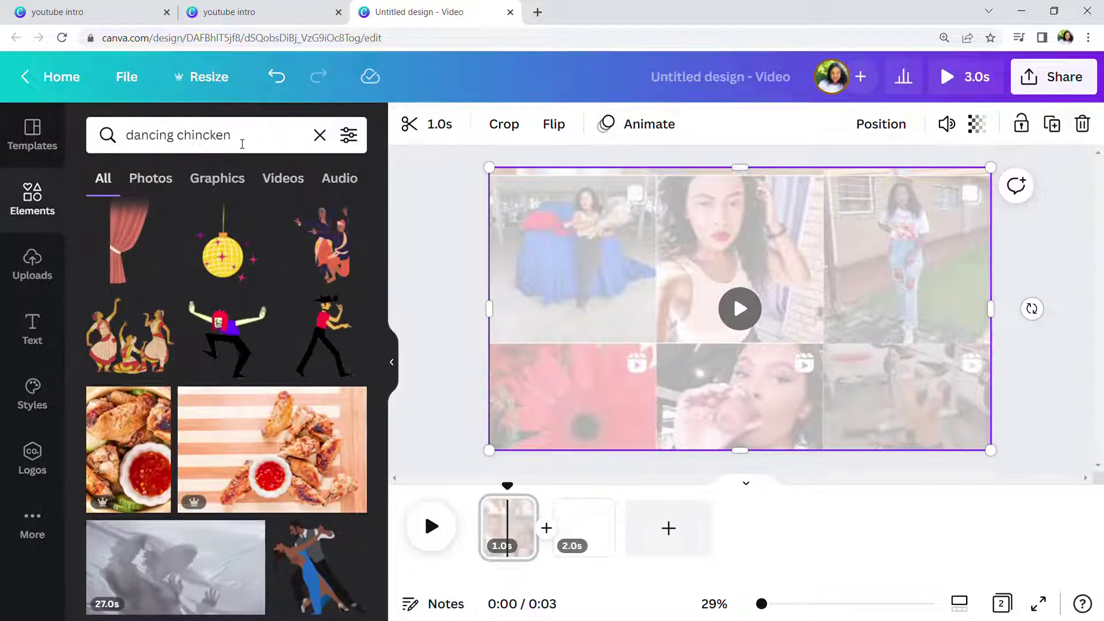
pyautogui.click(320, 135)
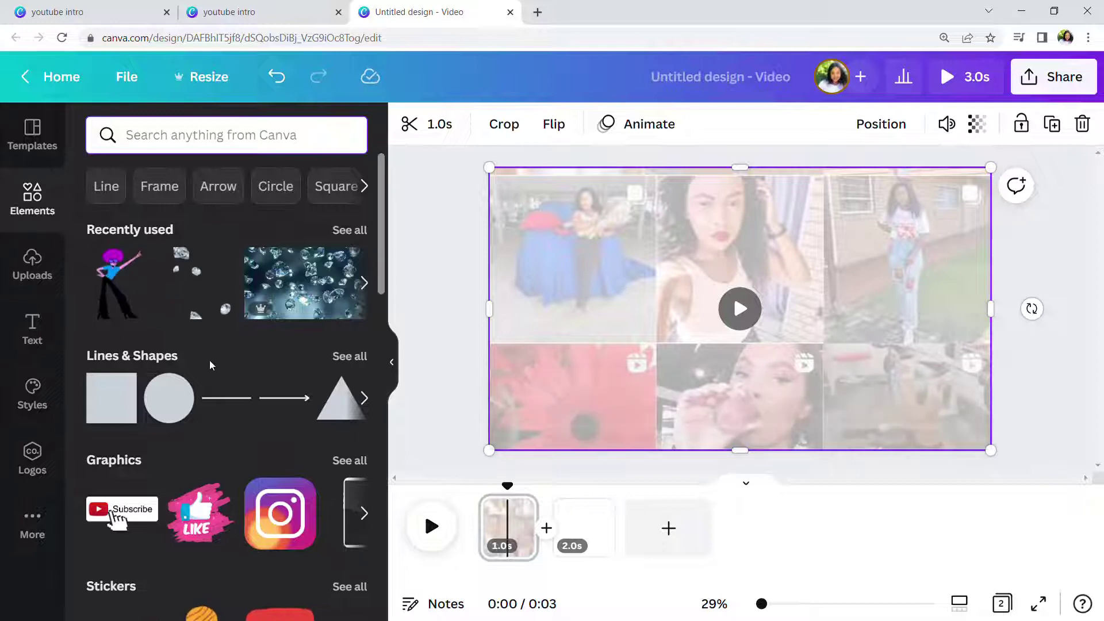
pyautogui.scroll(-3, 210, 365)
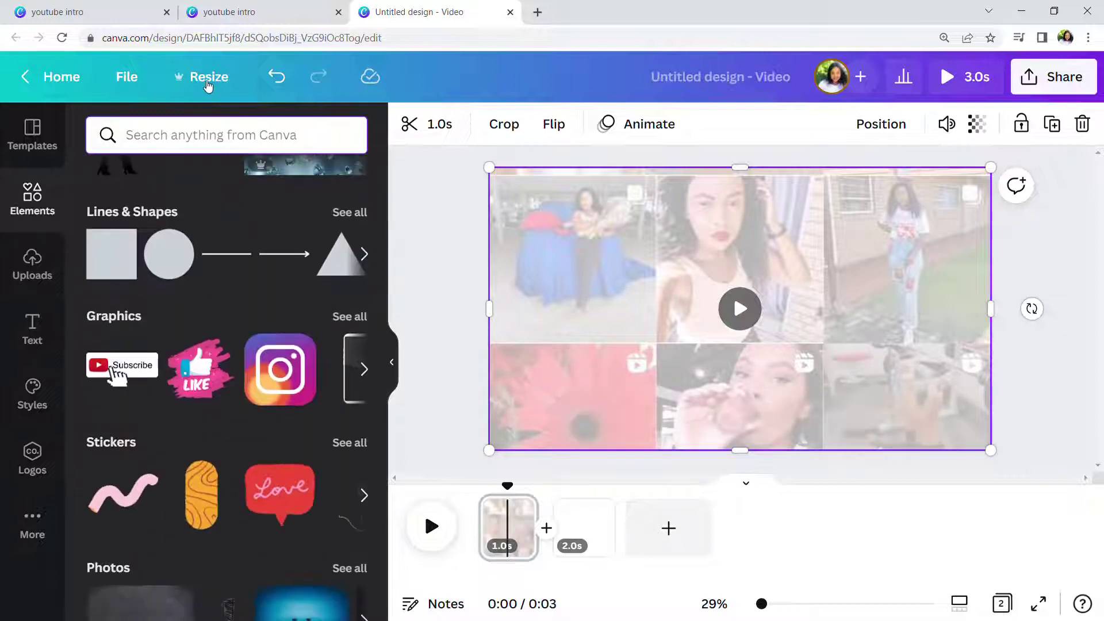
pyautogui.click(195, 135)
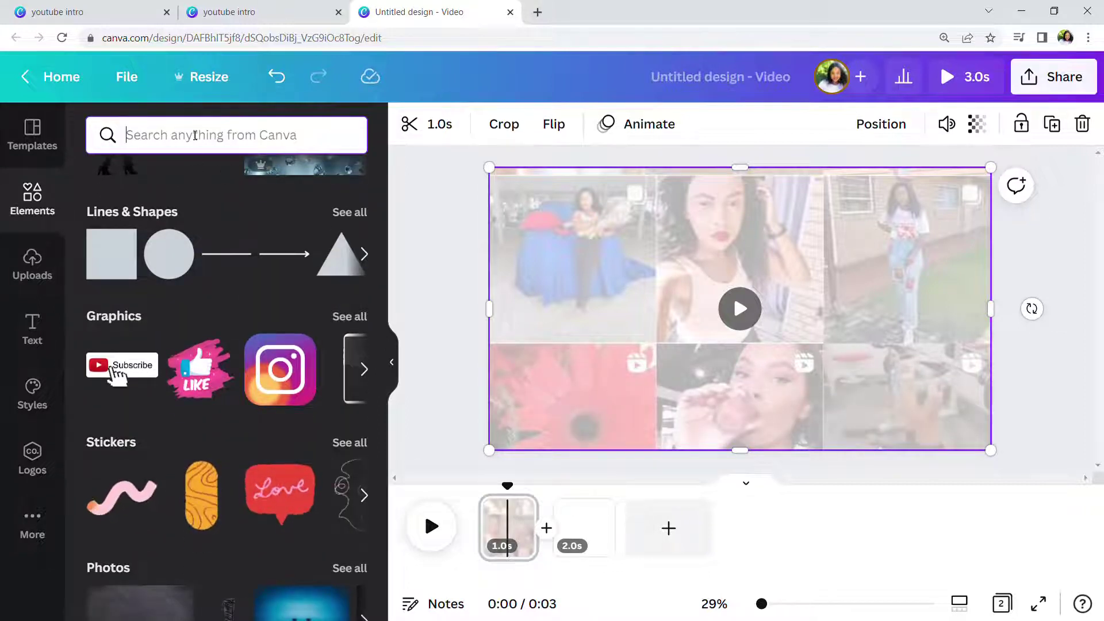
pyautogui.scroll(2, 343, 347)
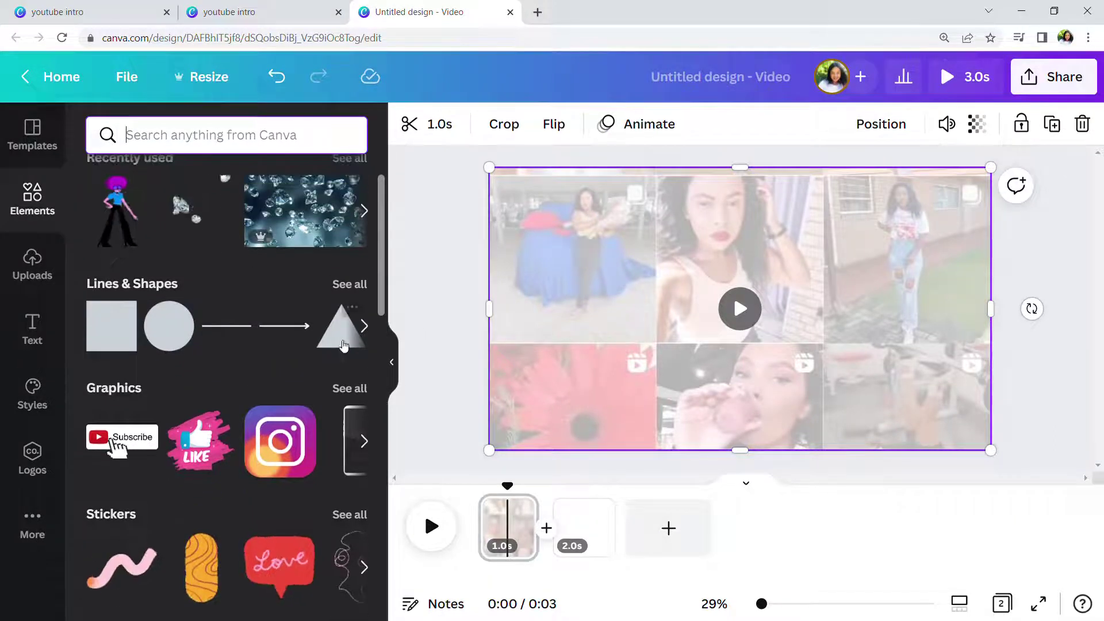
pyautogui.click(350, 388)
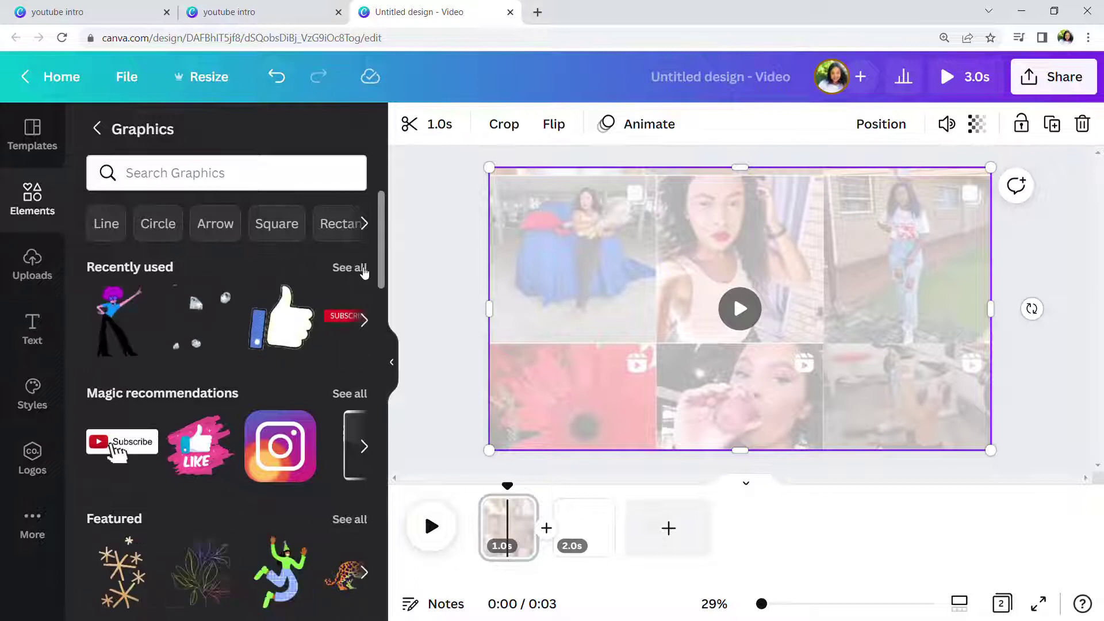
pyautogui.click(362, 271)
pyautogui.scroll(-4, 316, 271)
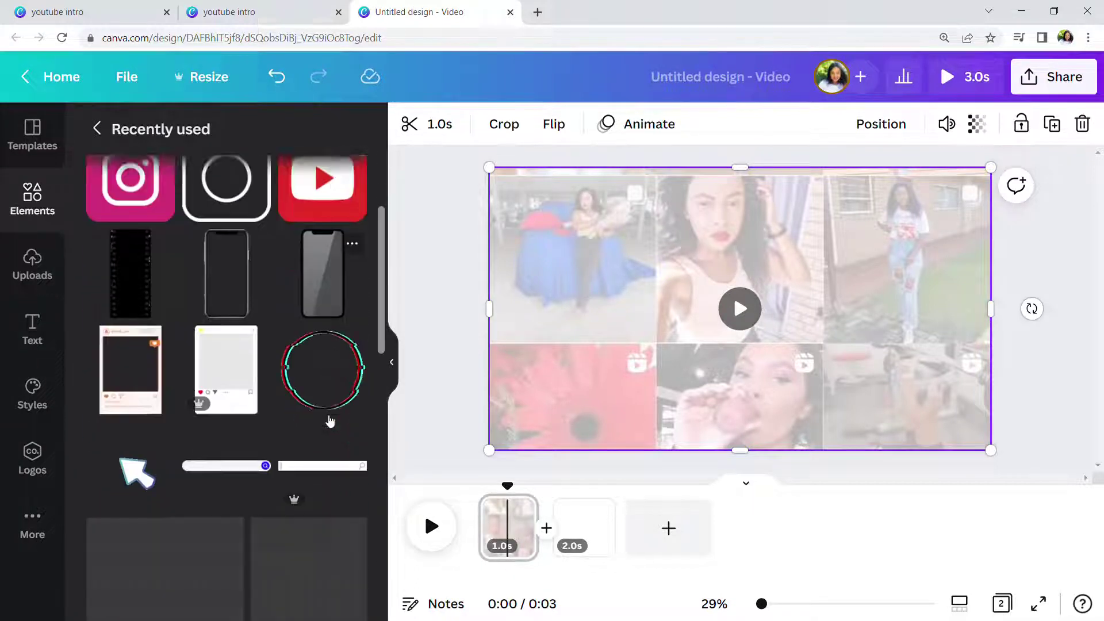
pyautogui.scroll(4, 325, 406)
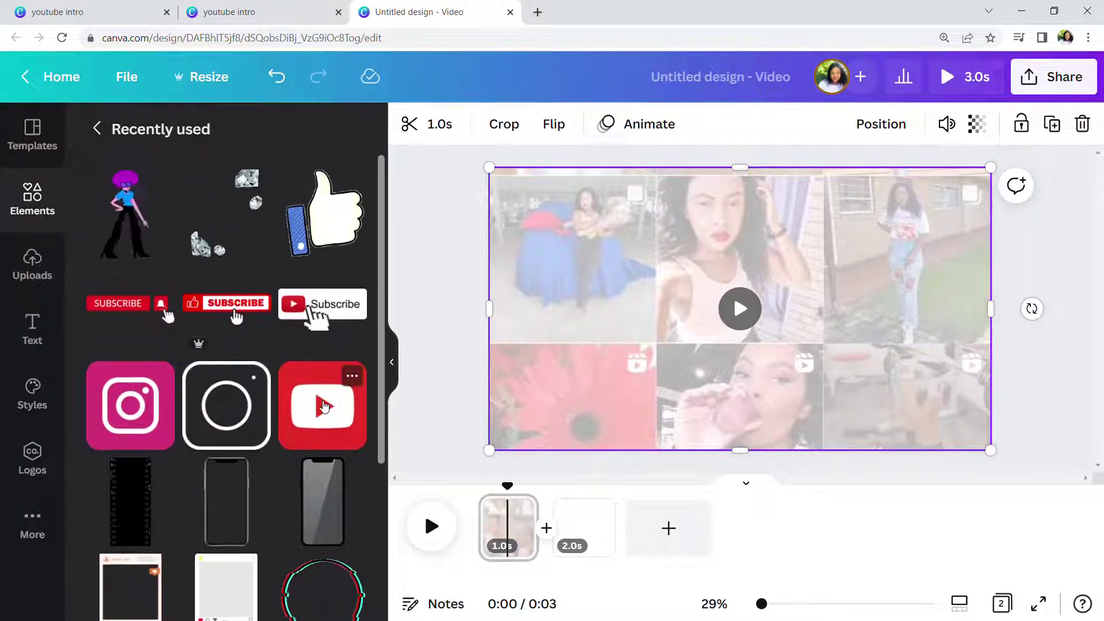
pyautogui.scroll(-4, 325, 406)
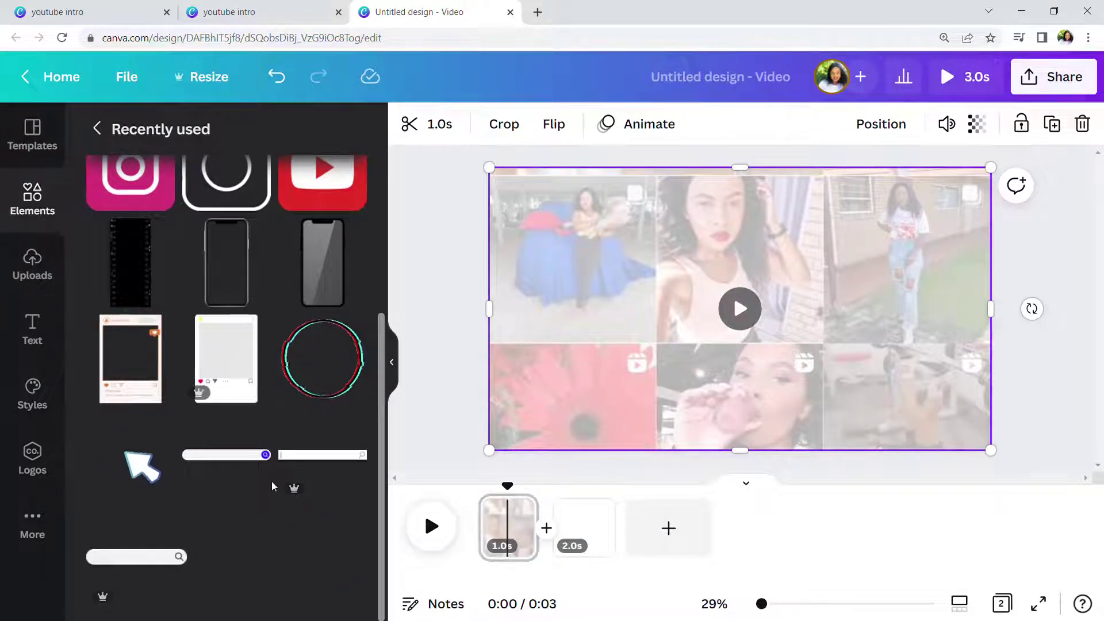
pyautogui.moveTo(261, 455); pyautogui.dragTo(697, 344)
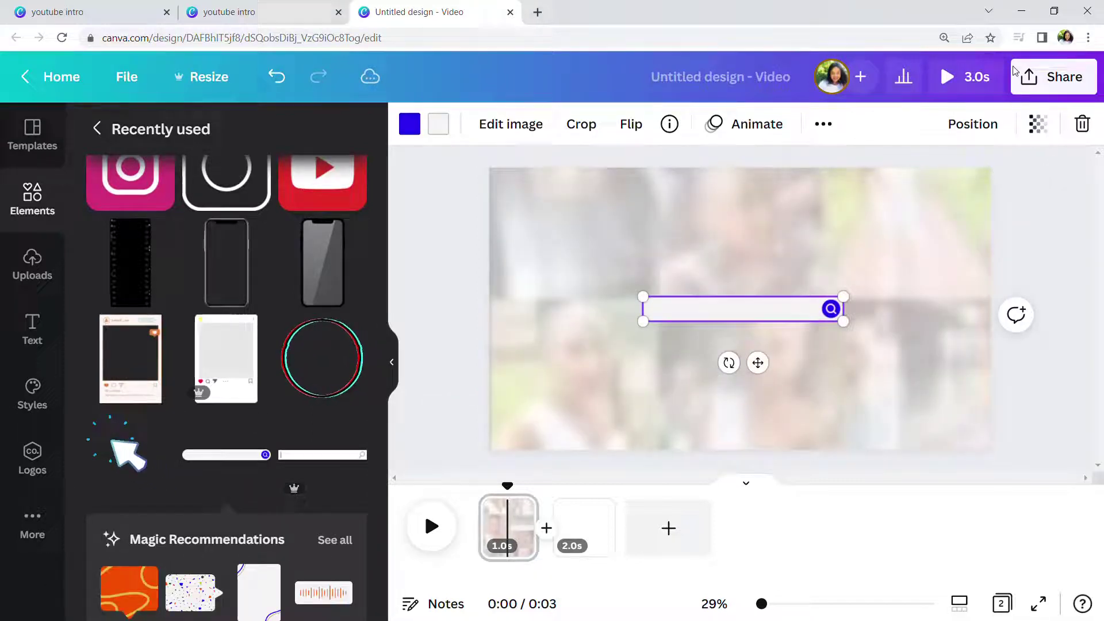
# - Align the search-bar graphic to the horizontal centre of the page
pyautogui.click(984, 126)
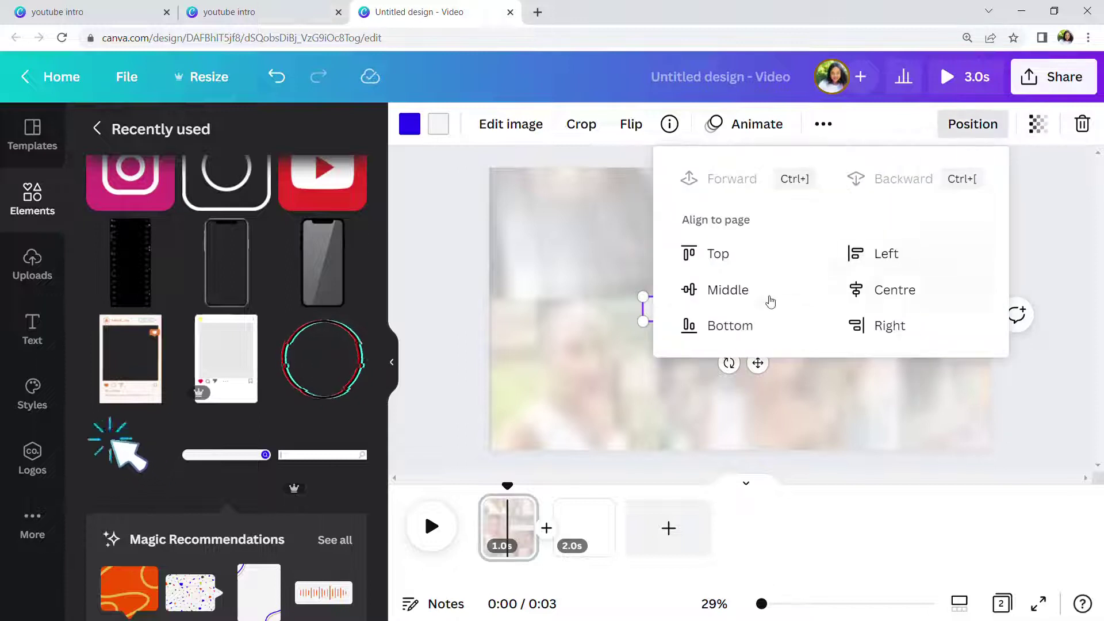
pyautogui.click(897, 291)
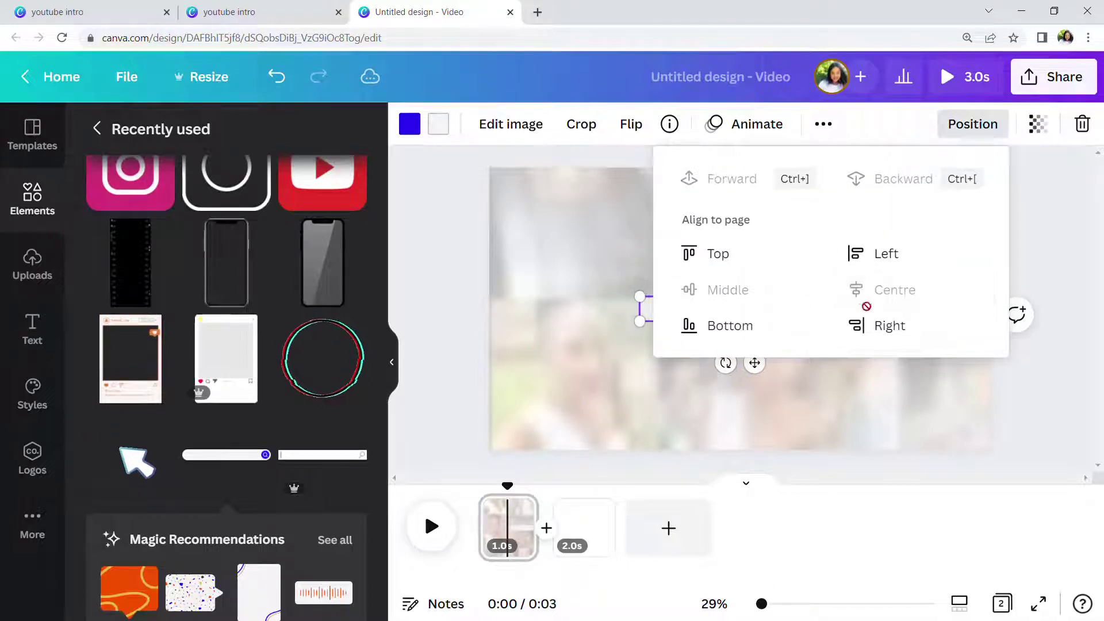
pyautogui.click(815, 401)
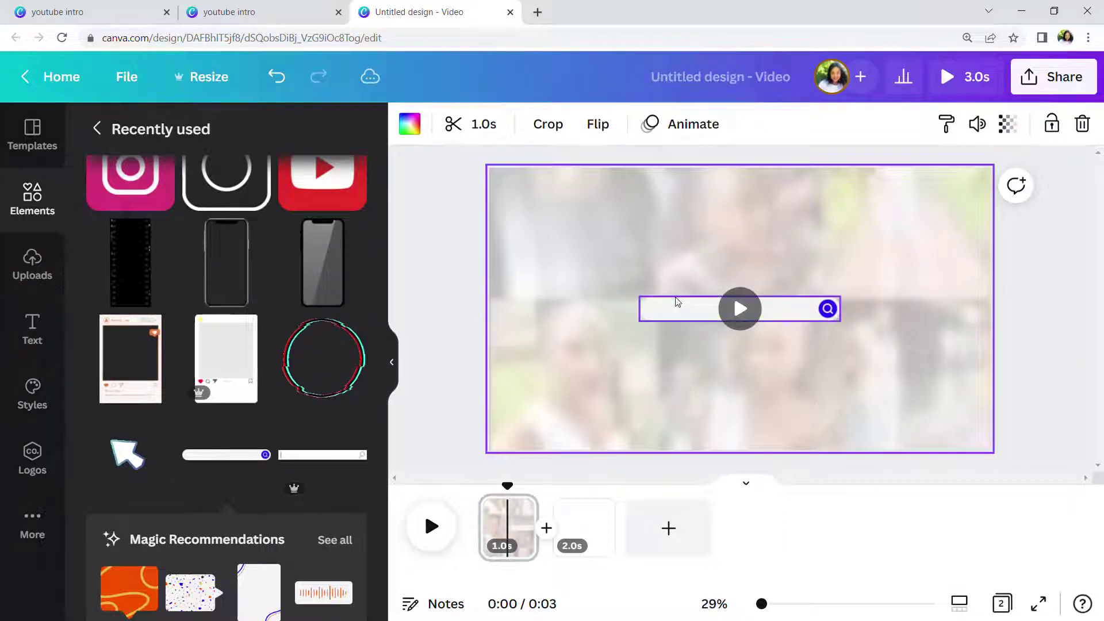
pyautogui.click(666, 312)
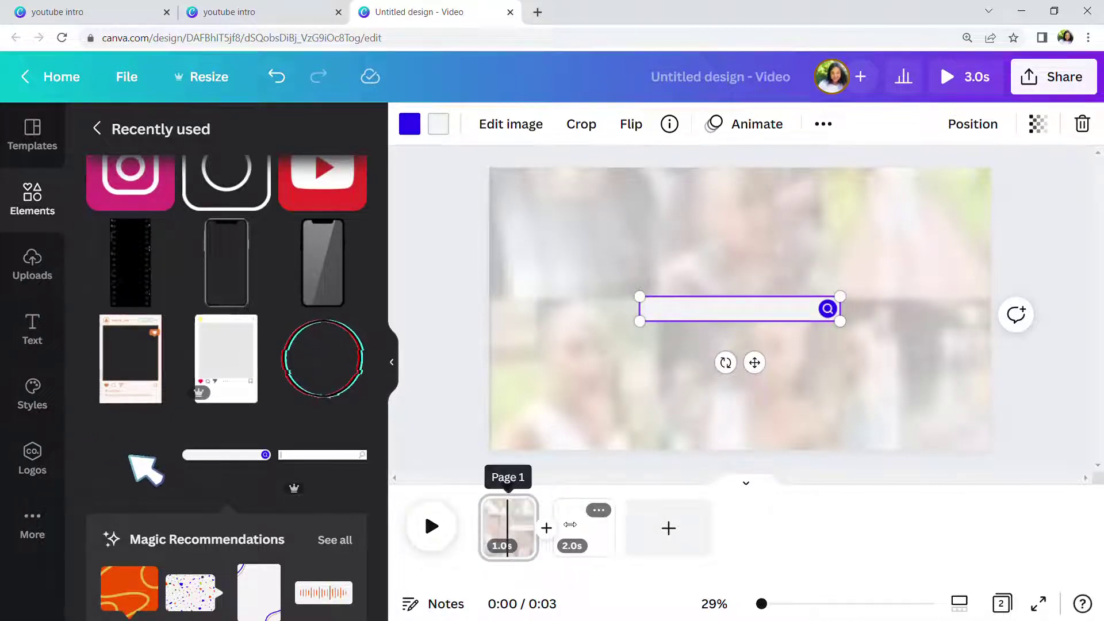
# - Duplicate page 1 and lengthen the copy to 2.0s, bringing the video to 5.0s
pyautogui.rightClick(528, 527)
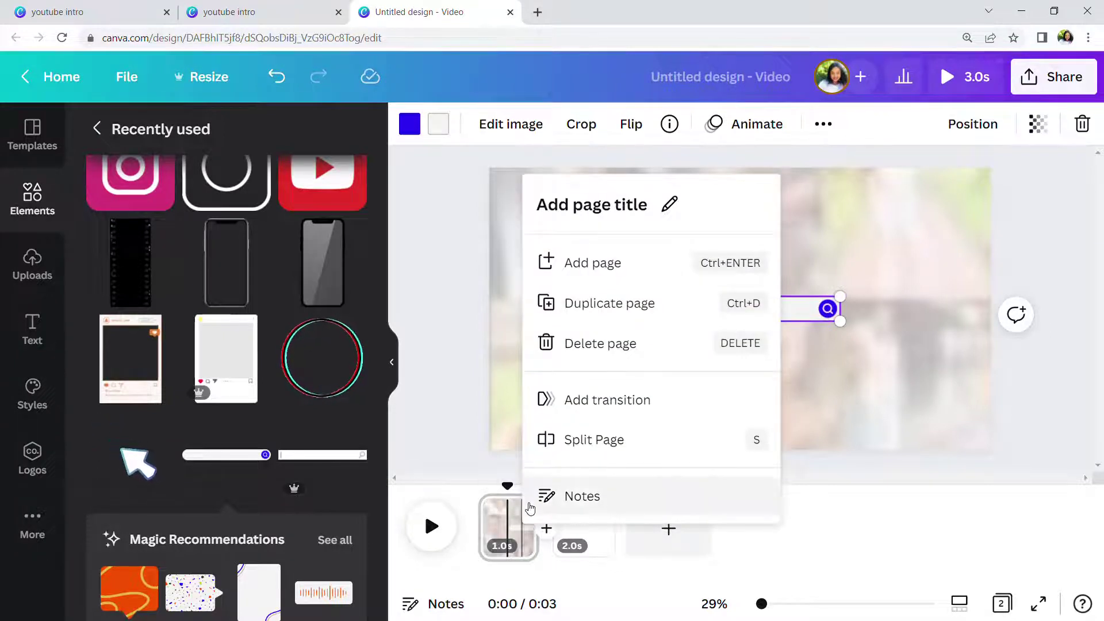
pyautogui.click(549, 301)
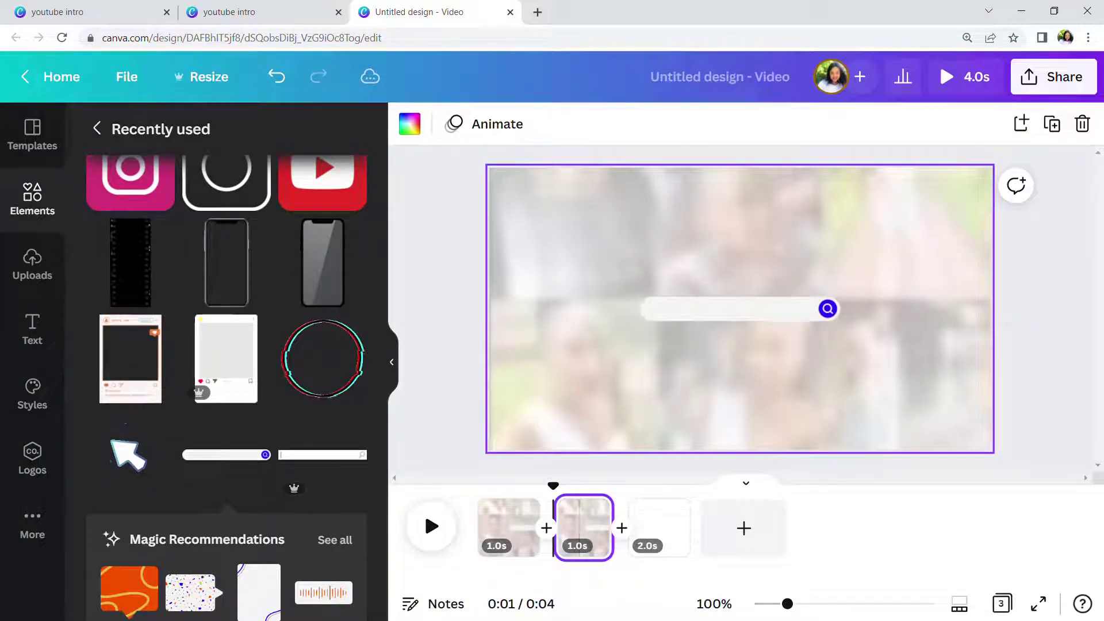
pyautogui.click(578, 549)
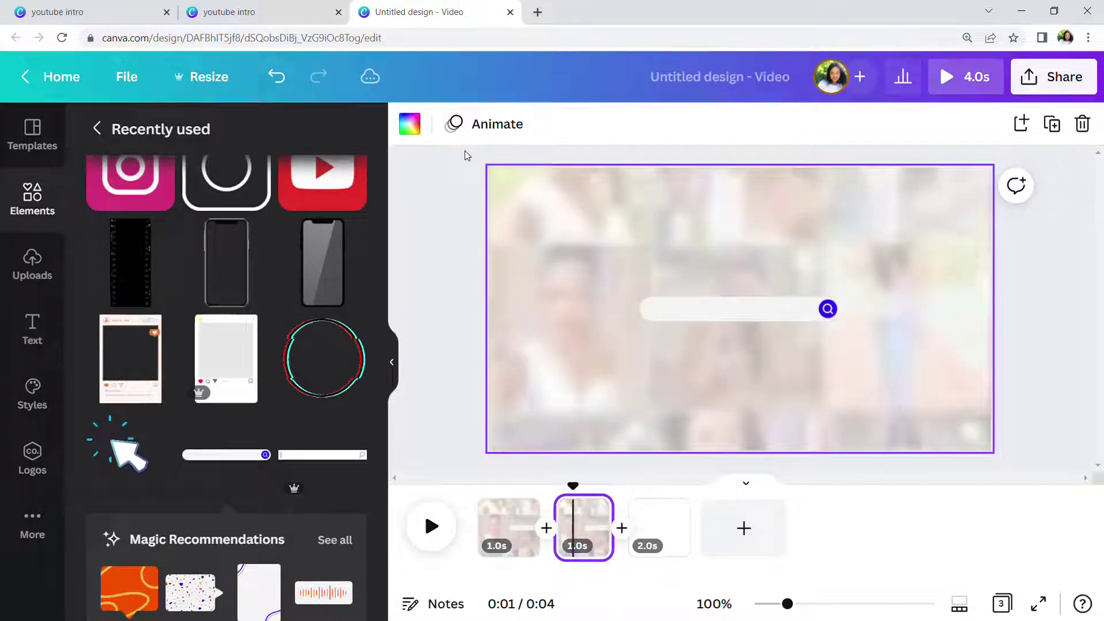
pyautogui.click(578, 548)
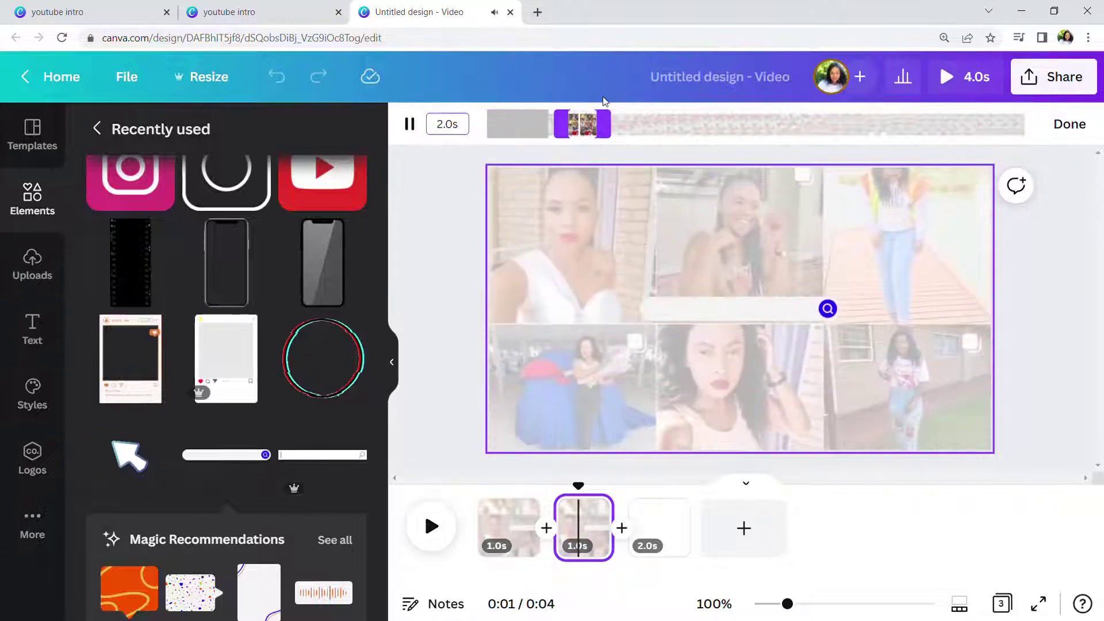
pyautogui.moveTo(598, 127); pyautogui.dragTo(674, 126)
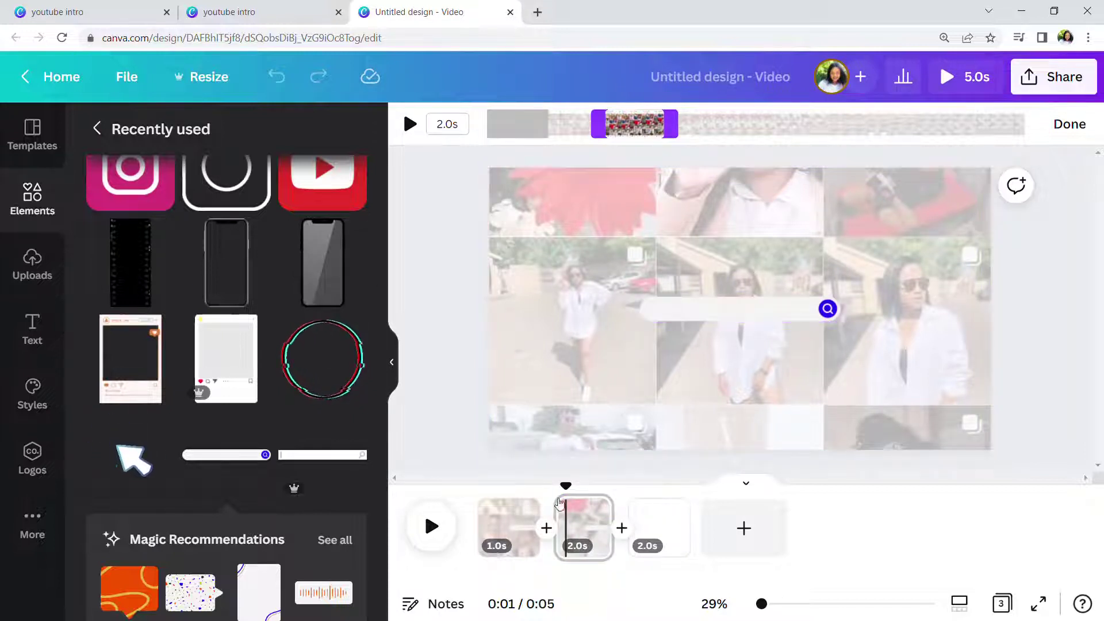
pyautogui.click(518, 510)
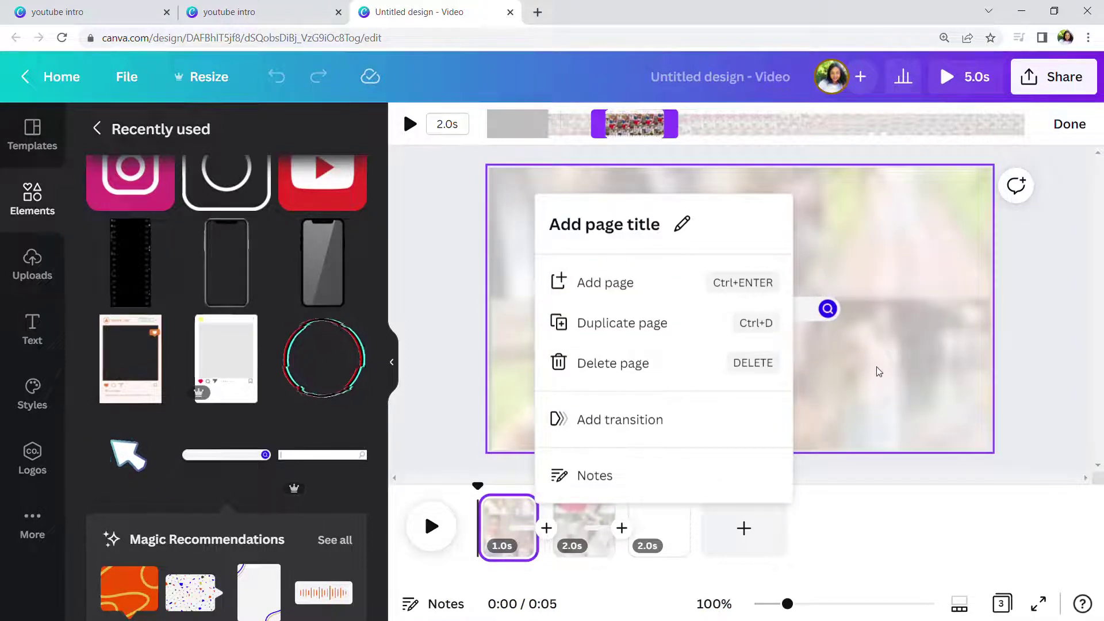
pyautogui.click(803, 324)
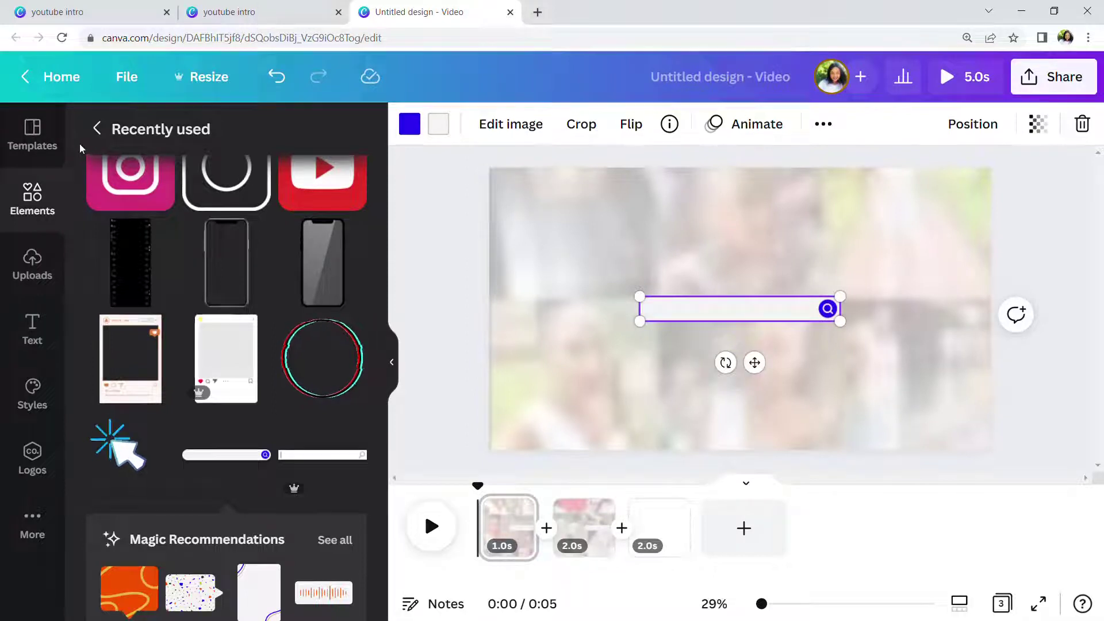
# - Add a subheading with the channel owner's full name and move it into the search bar
pyautogui.click(31, 325)
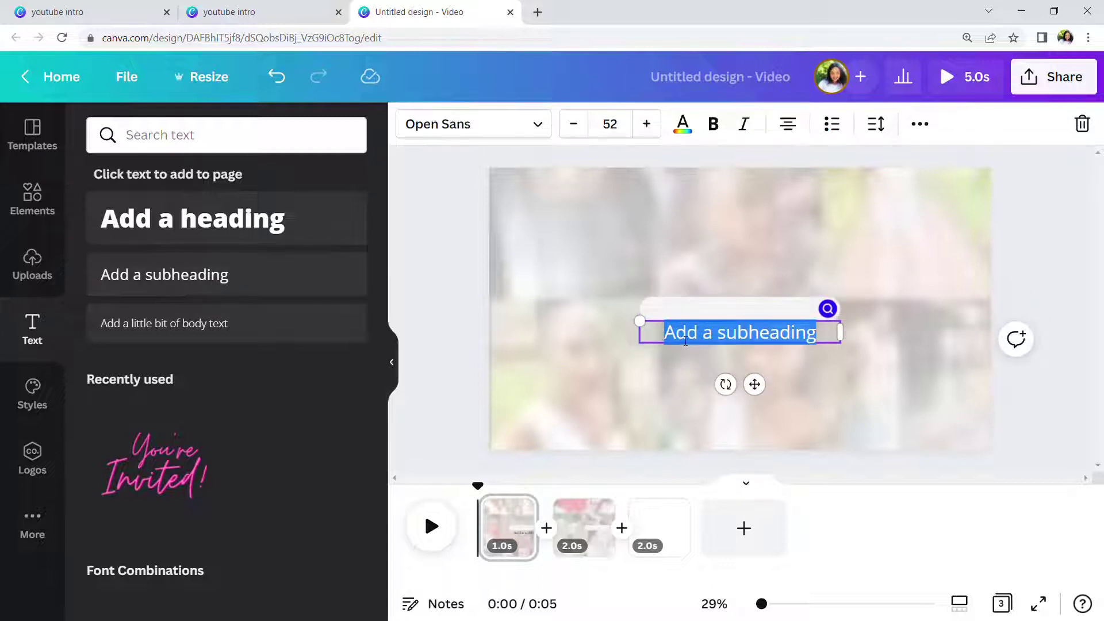
pyautogui.click(682, 340)
pyautogui.moveTo(823, 339); pyautogui.dragTo(676, 336)
pyautogui.write('B')
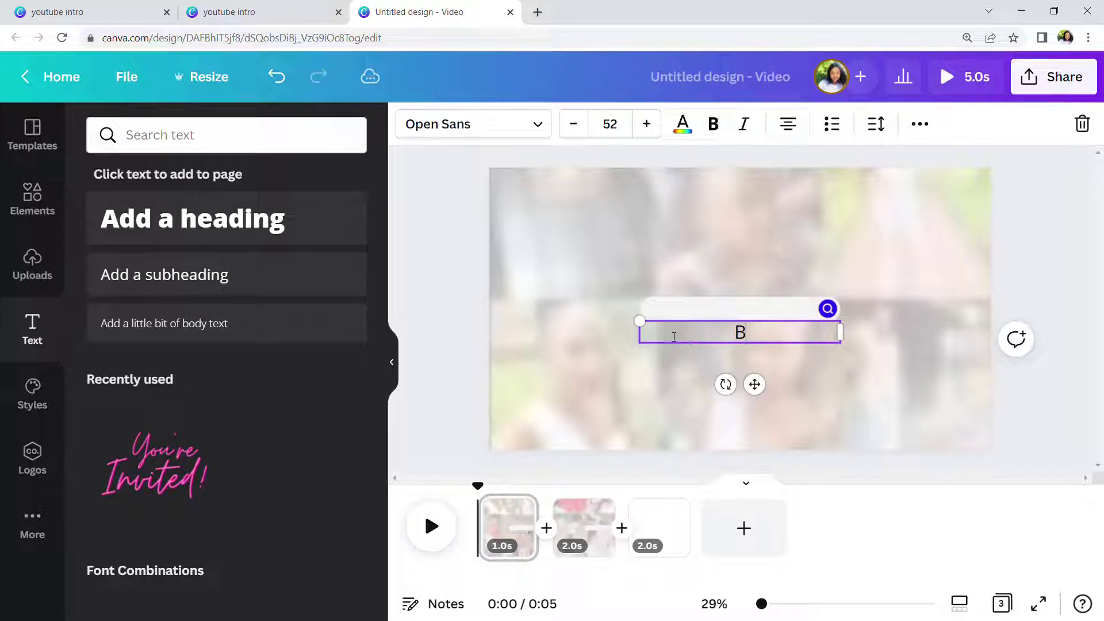
pyautogui.write('ongile Khumalo')
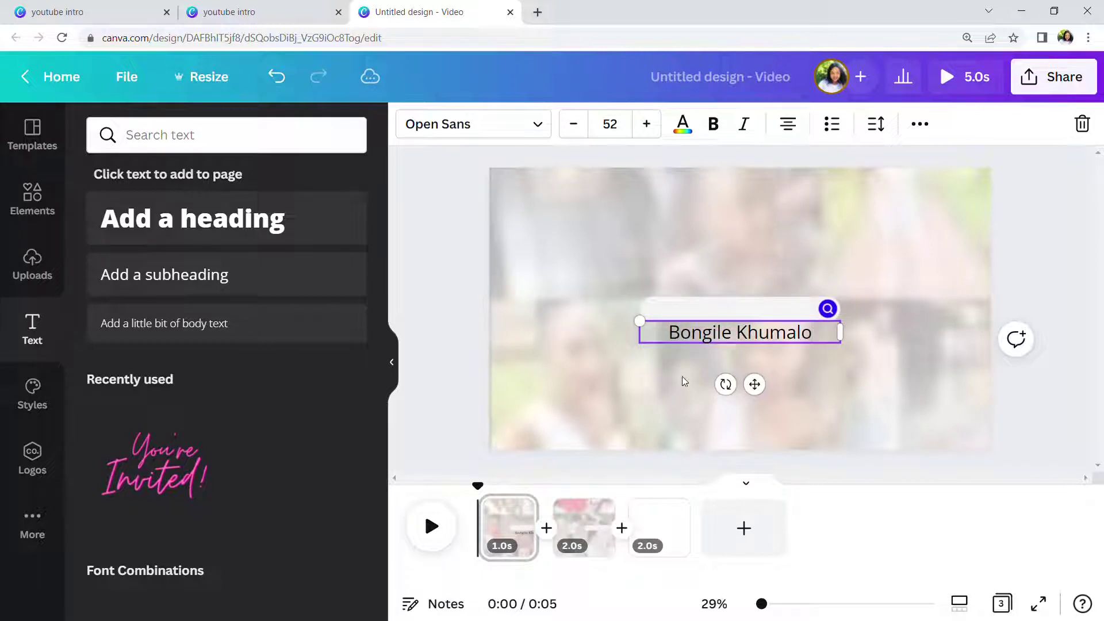
pyautogui.moveTo(742, 321); pyautogui.dragTo(741, 303)
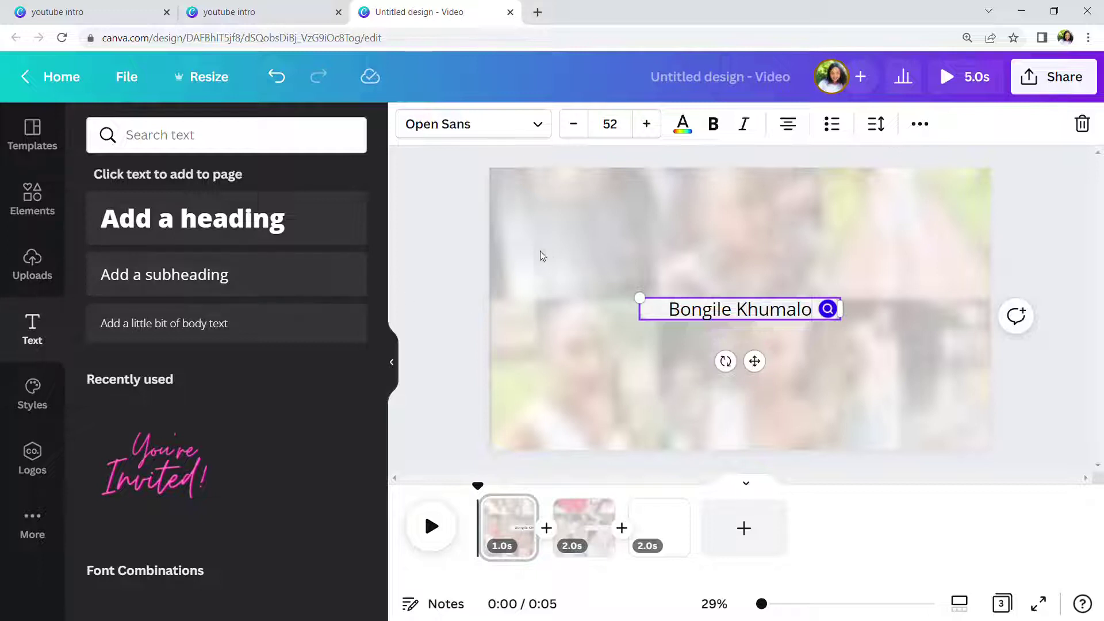
# - Add the YouTube logo from recently used elements and shrink it to a small size
pyautogui.click(33, 207)
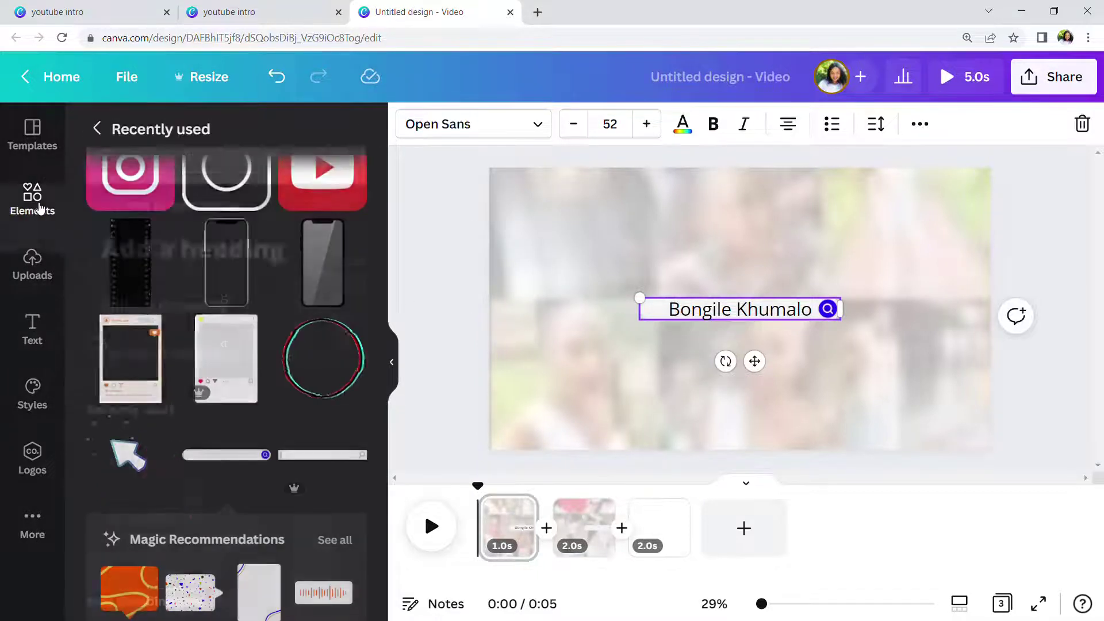
pyautogui.scroll(4, 201, 344)
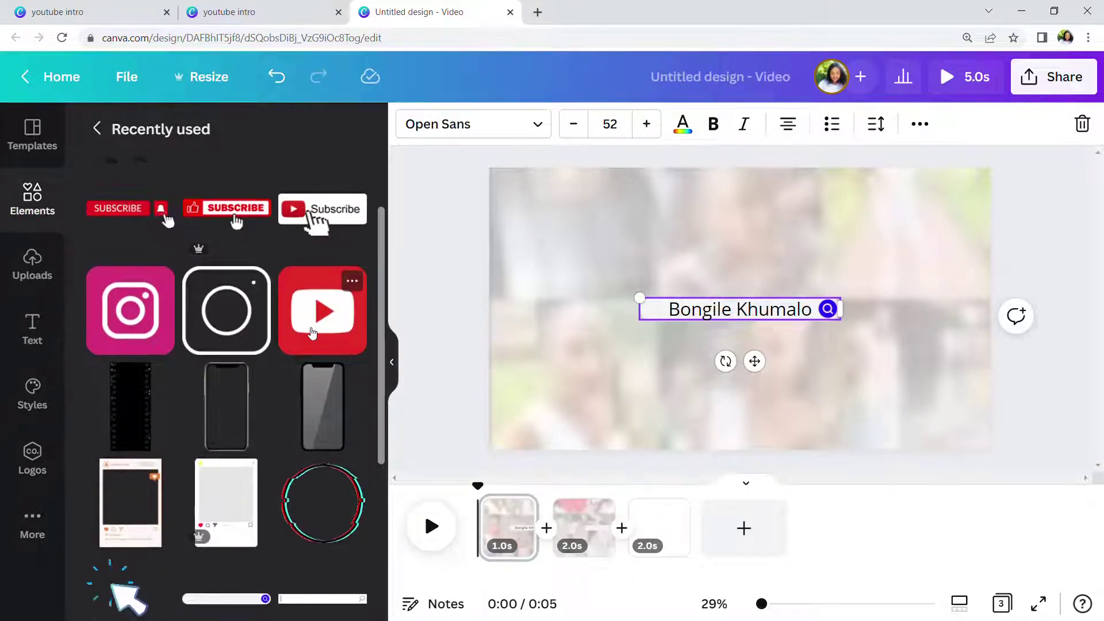
pyautogui.moveTo(309, 377); pyautogui.dragTo(577, 311)
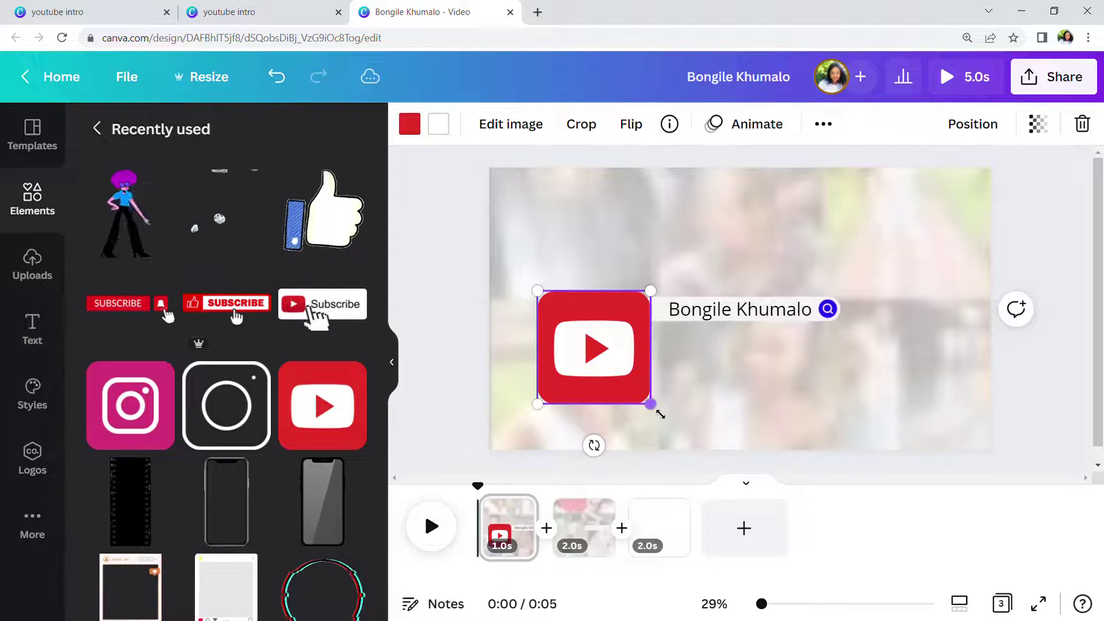
pyautogui.moveTo(650, 402); pyautogui.dragTo(664, 324)
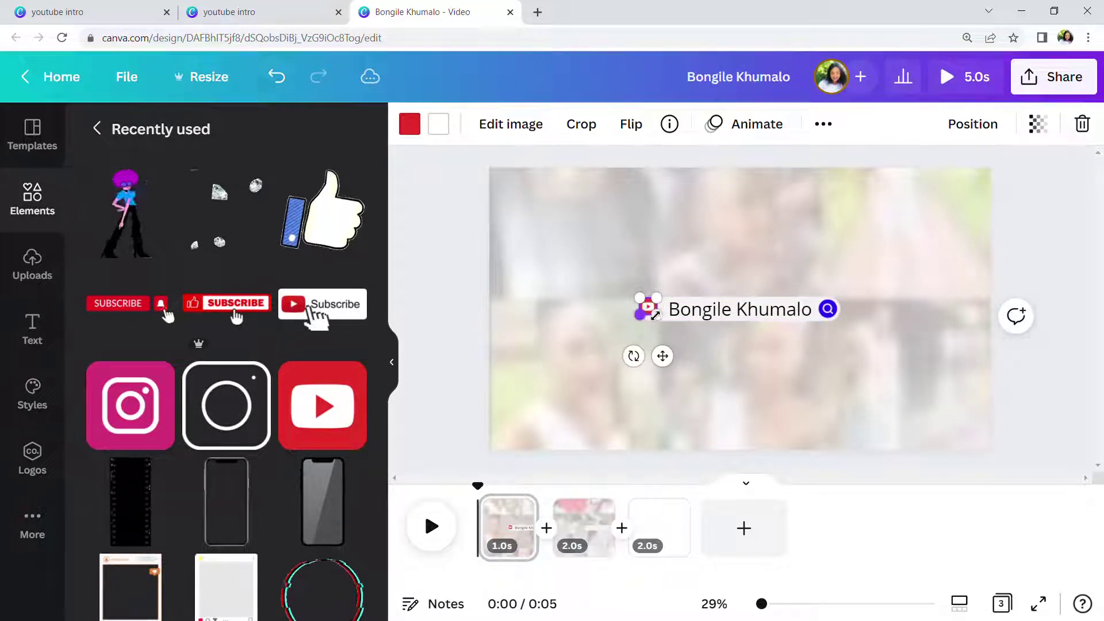
# - Reposition the name text beside the logo so it sits neatly inside the search bar
pyautogui.moveTo(653, 311); pyautogui.dragTo(653, 315)
pyautogui.click(656, 358)
pyautogui.click(653, 310)
pyautogui.doubleClick(657, 313)
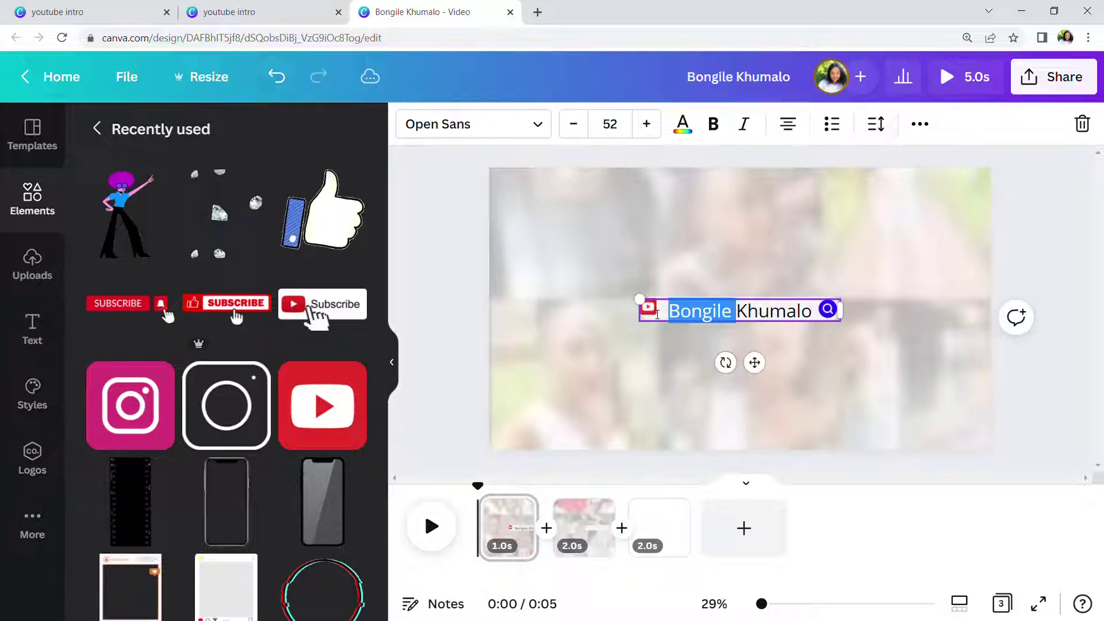
pyautogui.click(629, 358)
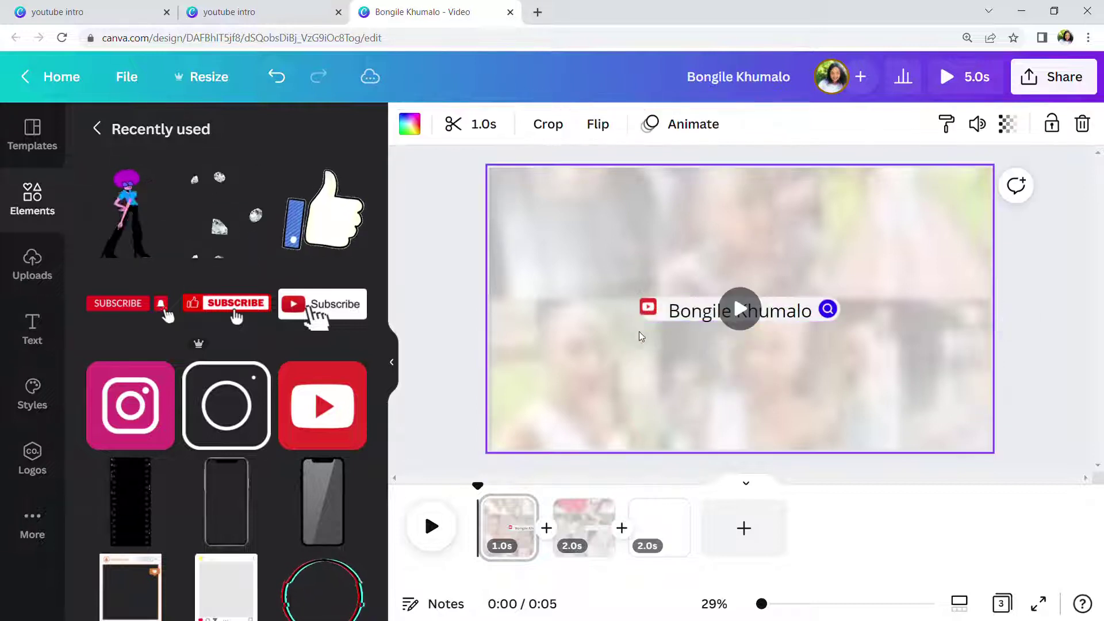
pyautogui.moveTo(646, 311)
pyautogui.mouseDown()
pyautogui.moveTo(682, 347)
pyautogui.moveTo(666, 320)
pyautogui.mouseUp()
pyautogui.click(663, 317)
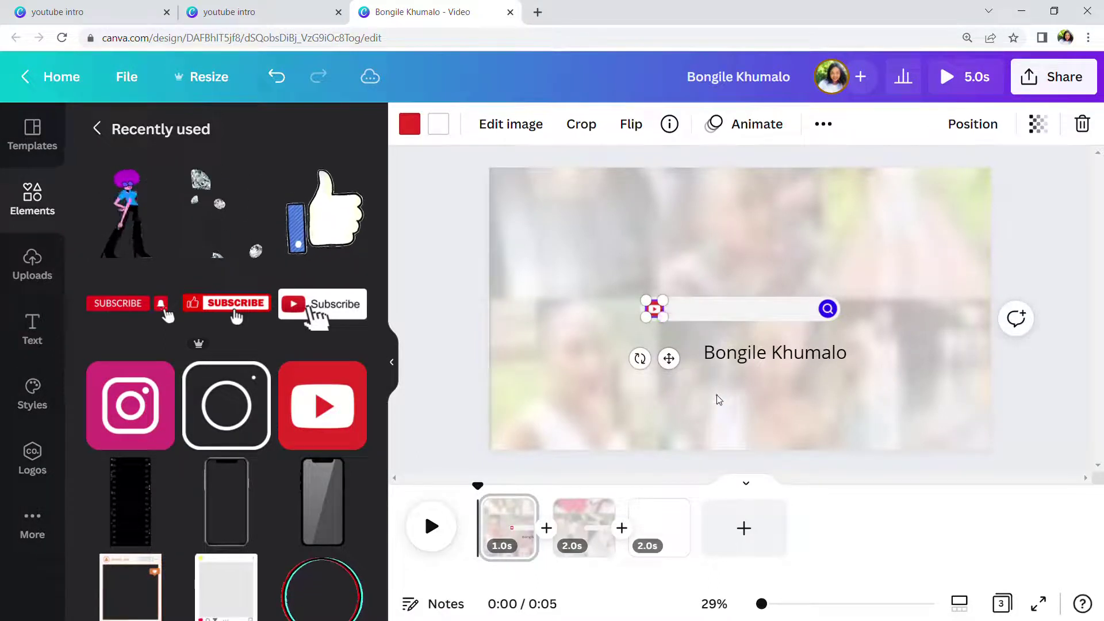
pyautogui.click(719, 400)
pyautogui.moveTo(748, 360); pyautogui.dragTo(715, 318)
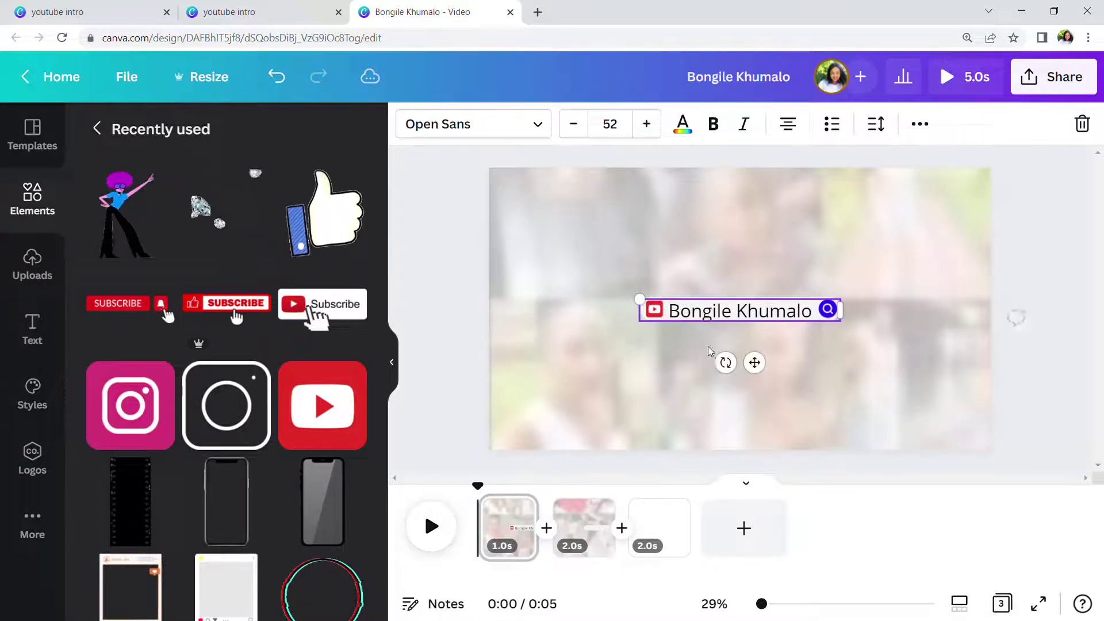
pyautogui.click(701, 358)
pyautogui.click(699, 314)
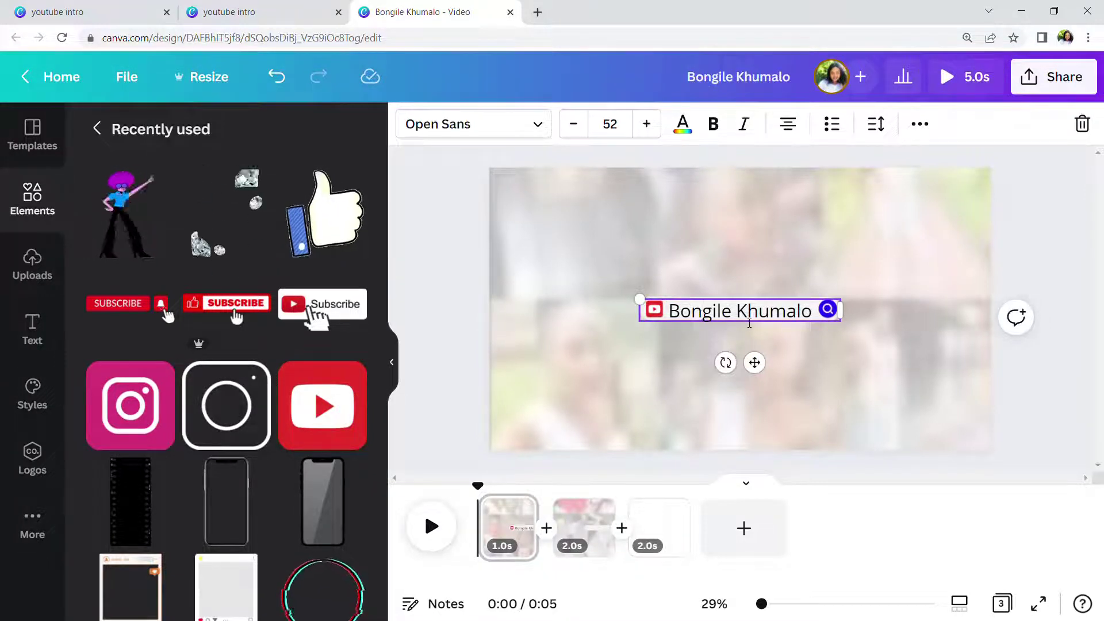
pyautogui.click(569, 423)
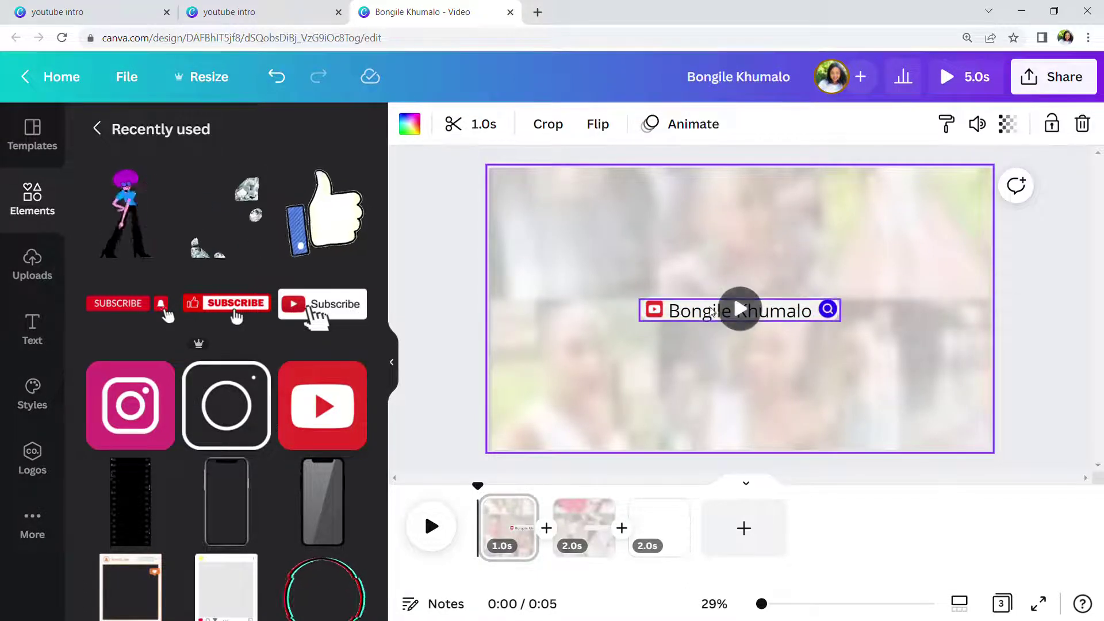
# - Apply the Typewriter text animation to the name and preview page 1 playing
pyautogui.click(715, 313)
pyautogui.doubleClick(724, 311)
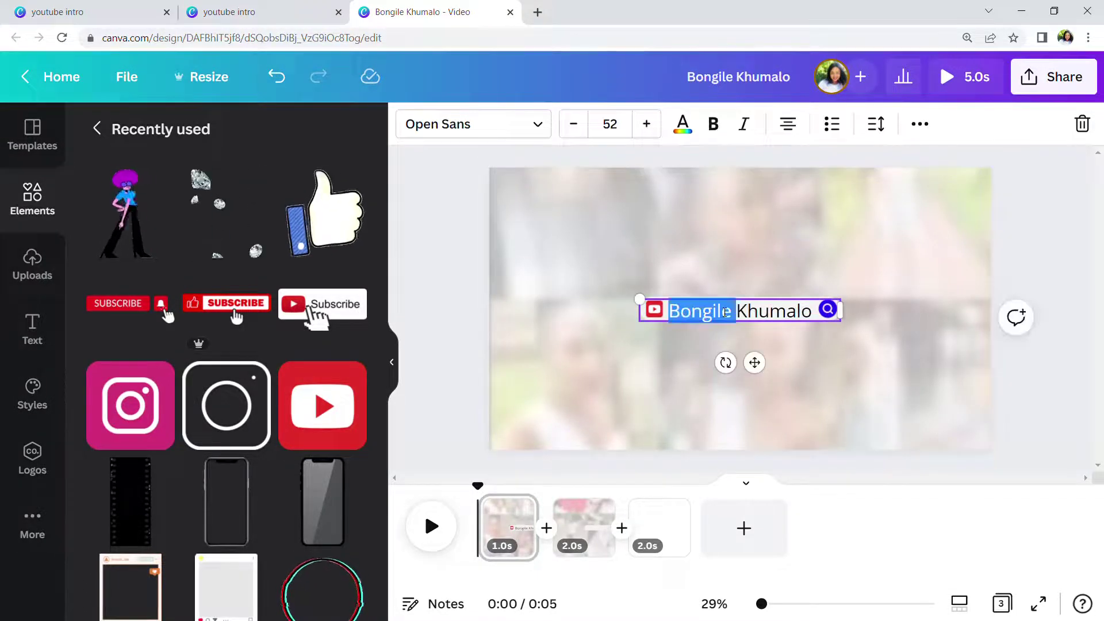
pyautogui.click(784, 315)
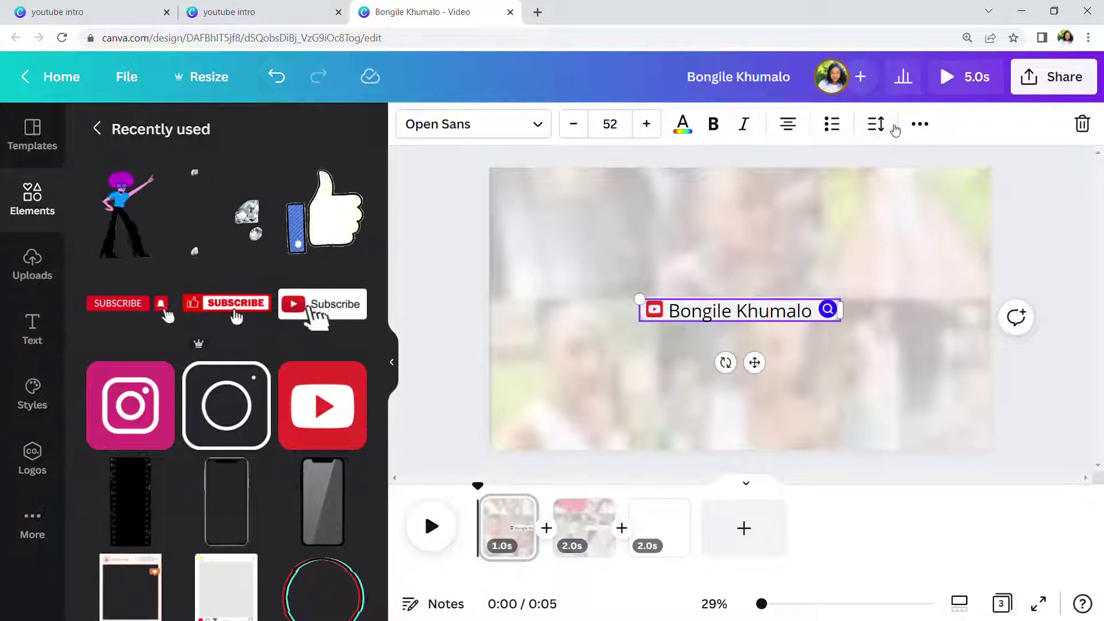
pyautogui.click(915, 128)
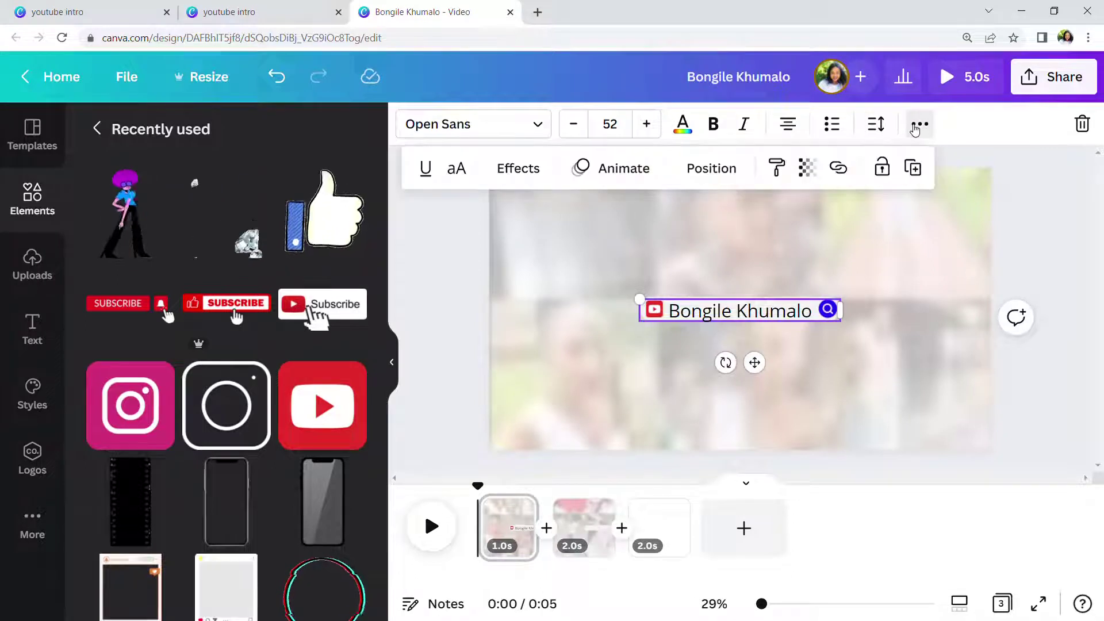
pyautogui.click(626, 174)
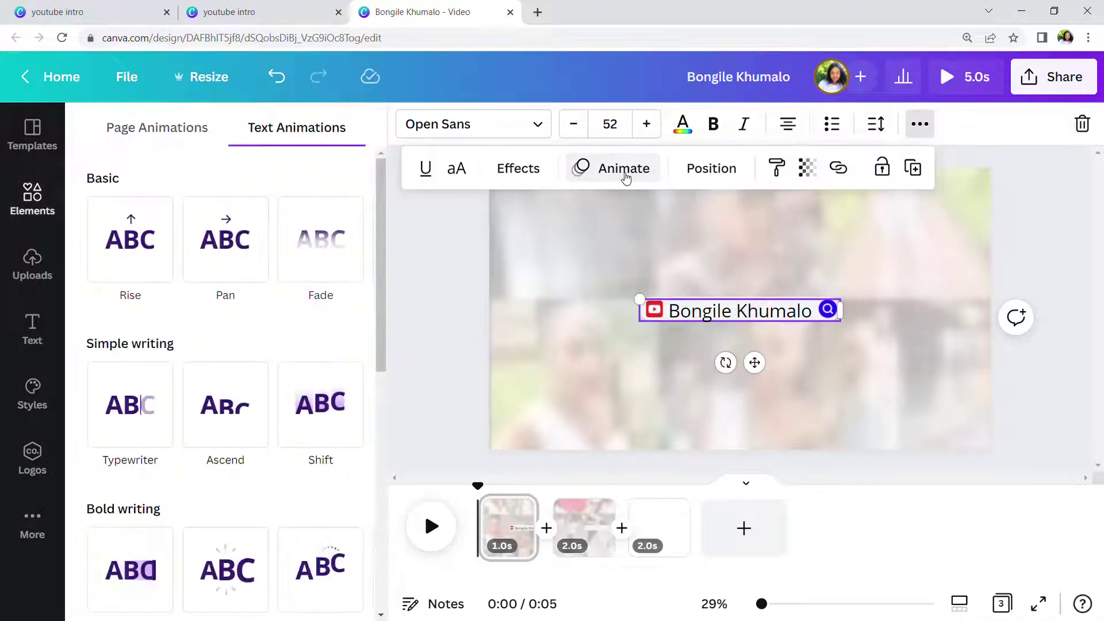
pyautogui.click(112, 407)
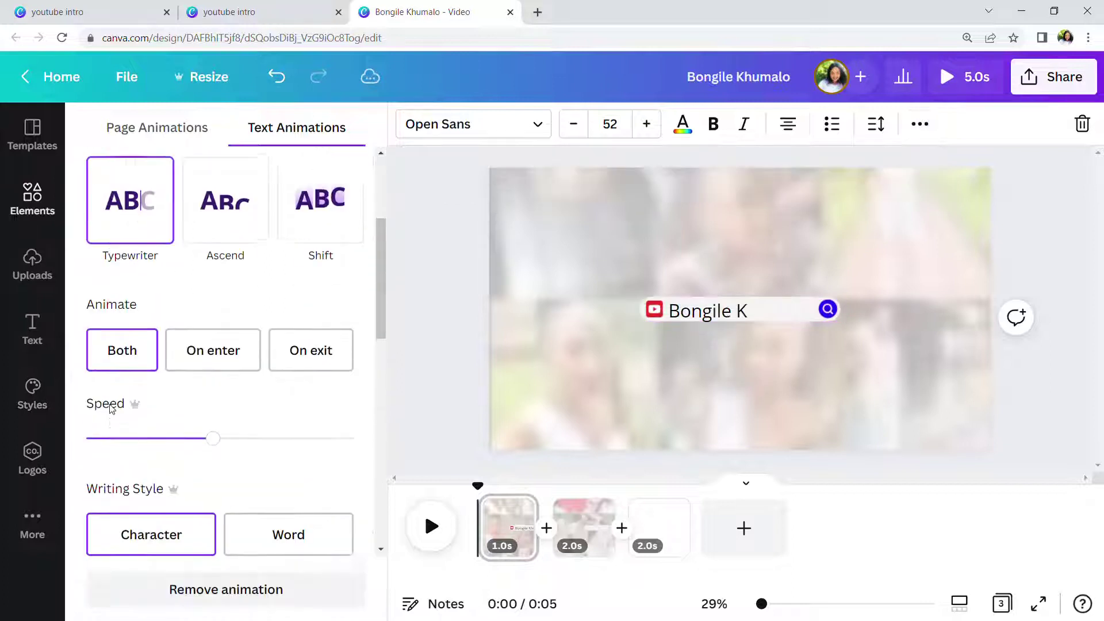
pyautogui.press('Escape')
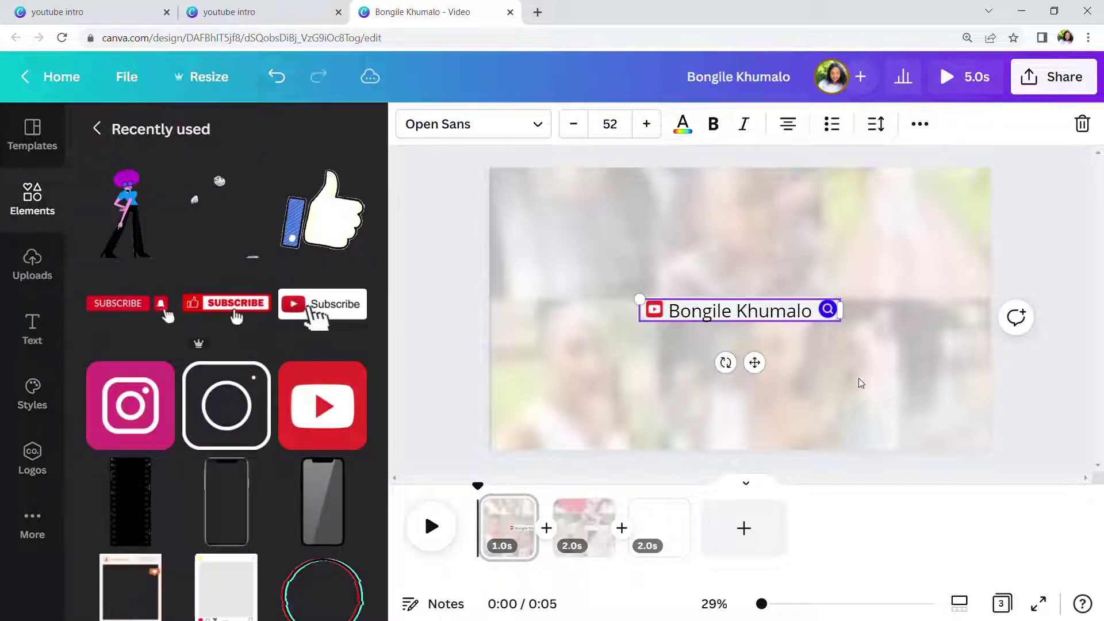
pyautogui.click(429, 529)
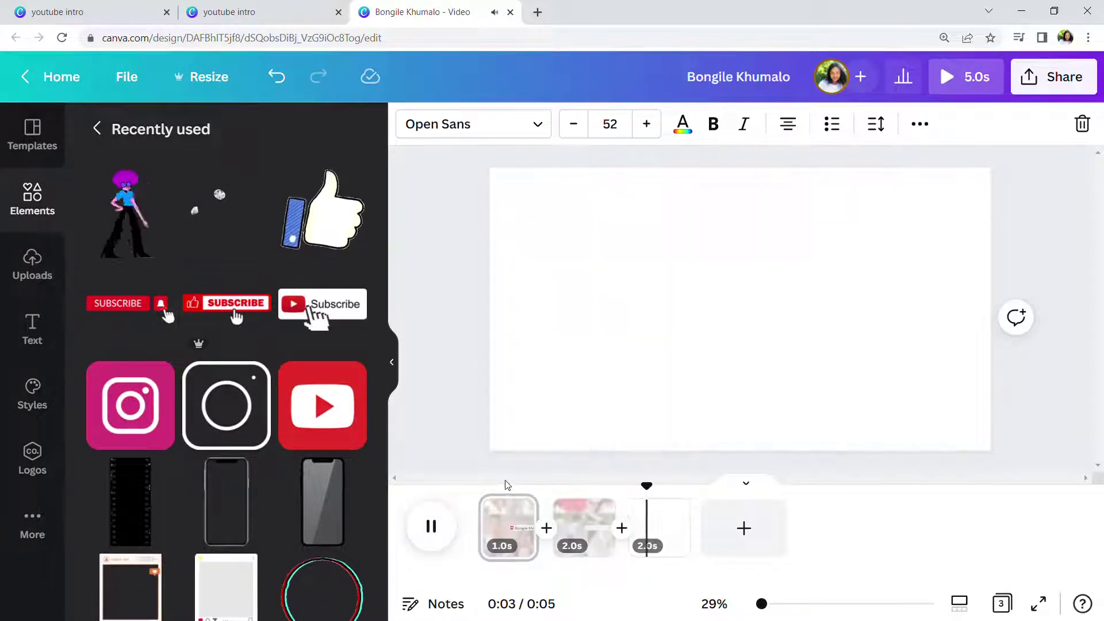
pyautogui.rightClick(614, 517)
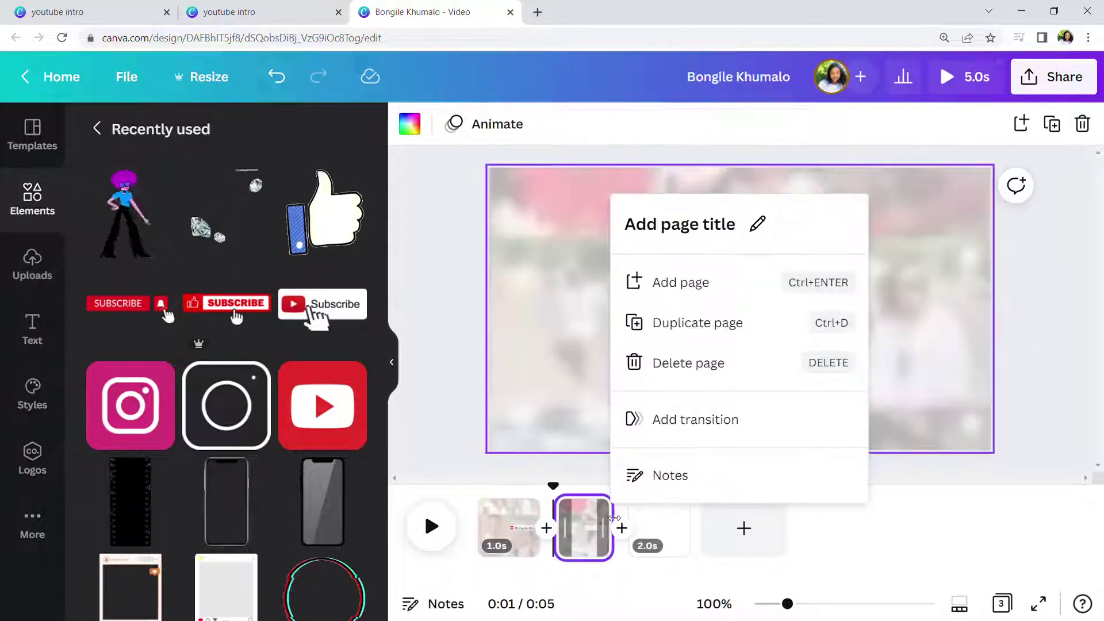
# - Drag the YouTube icon from Recently used into the search-bar graphic on page 2
pyautogui.click(531, 335)
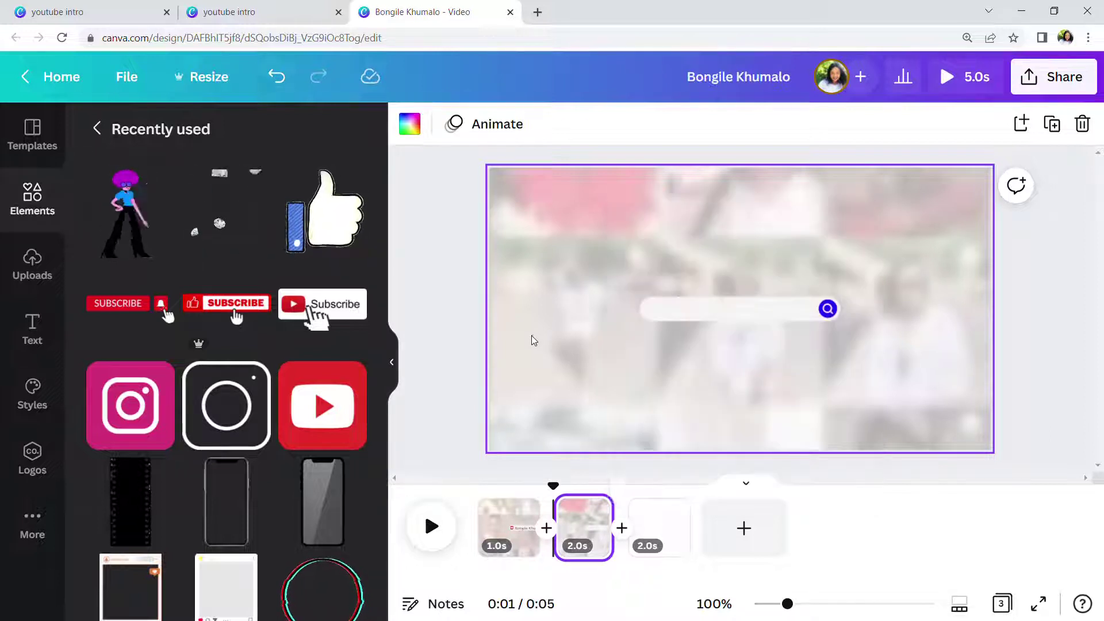
pyautogui.click(662, 309)
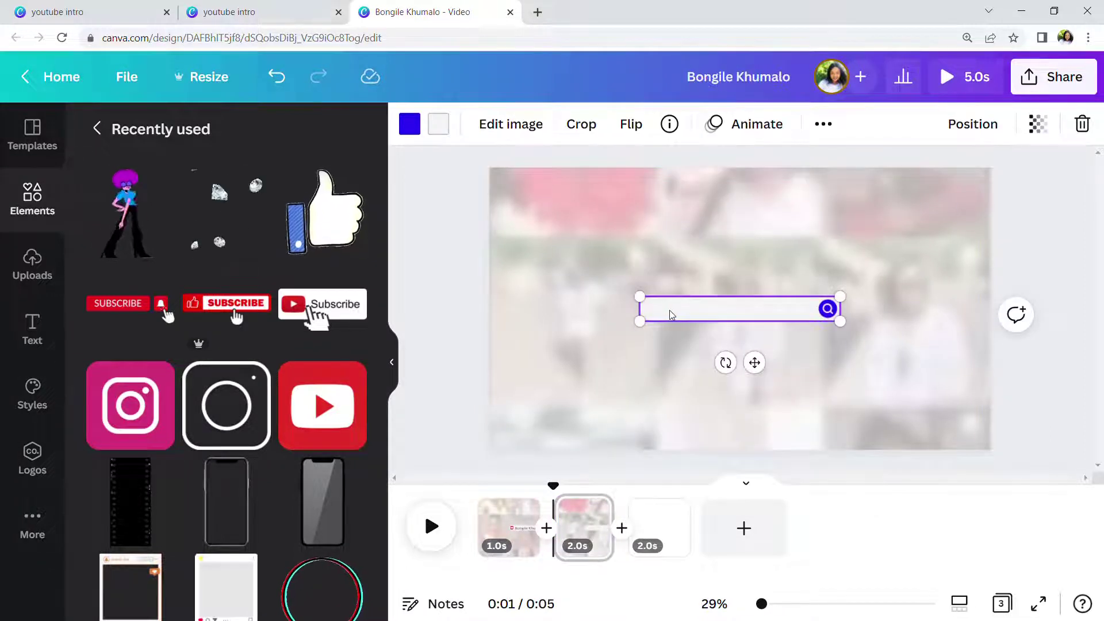
pyautogui.moveTo(345, 377); pyautogui.dragTo(553, 293)
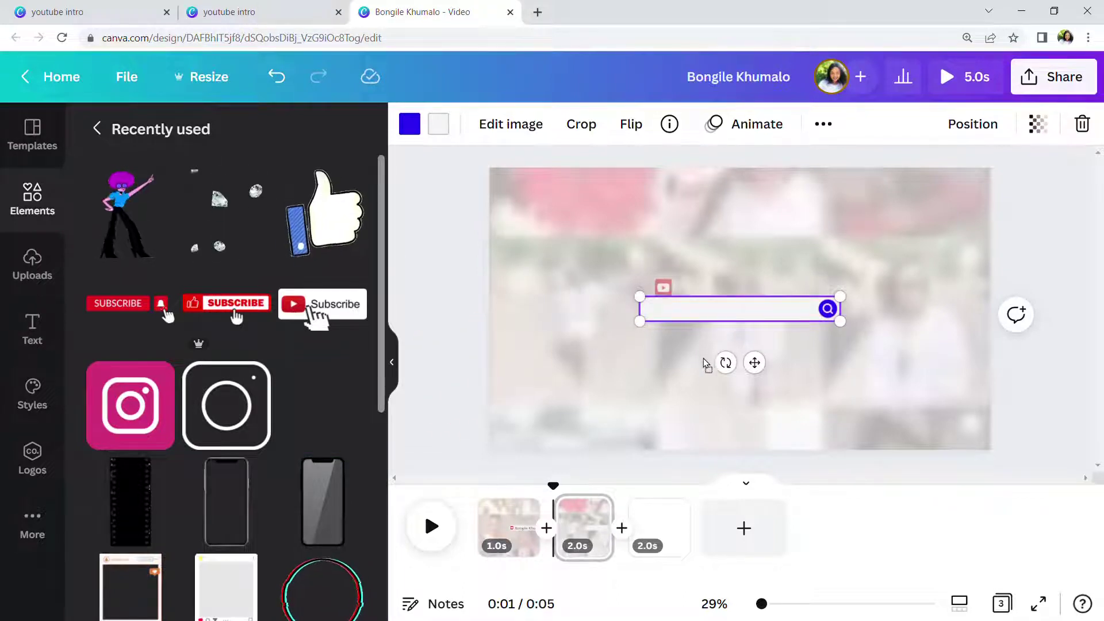
pyautogui.click(662, 370)
pyautogui.click(684, 310)
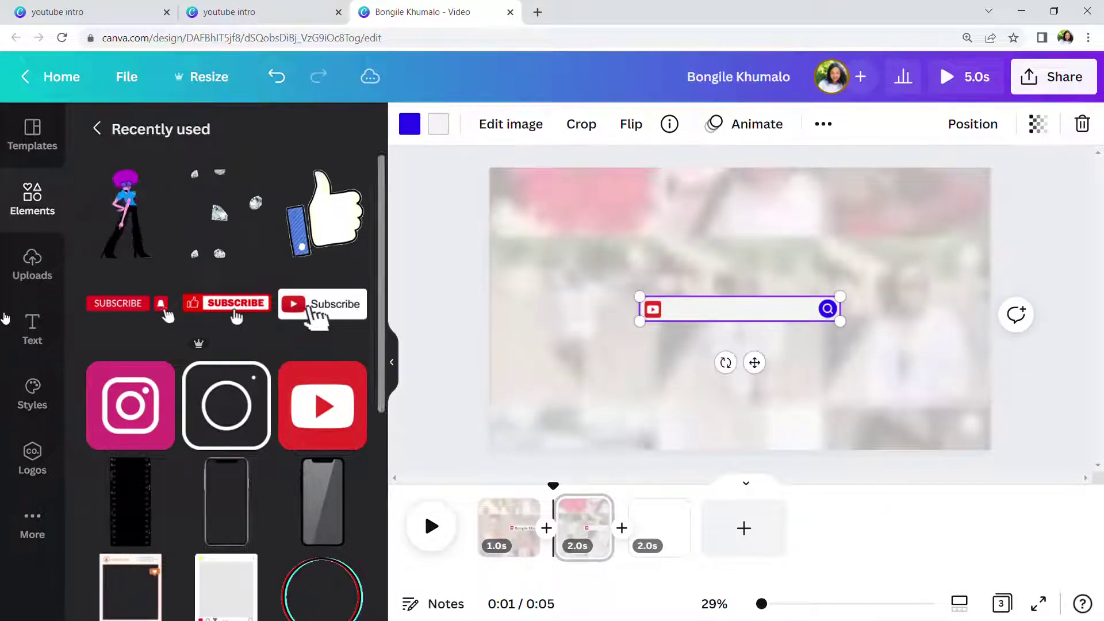
# - Add a subheading with the creator's name and move it up onto the search bar
pyautogui.press('t')
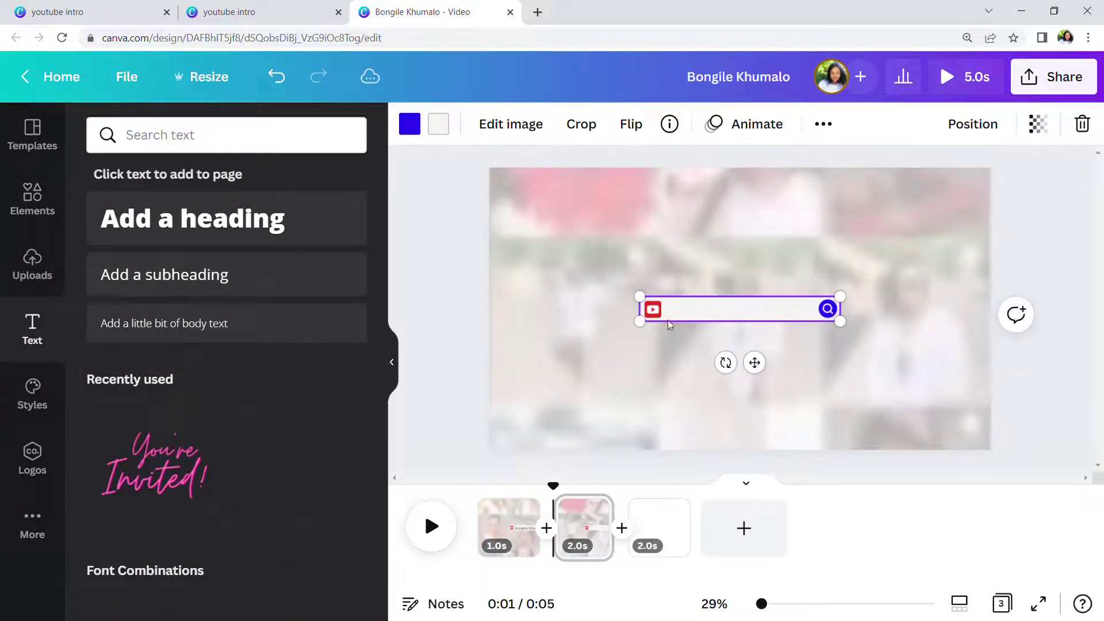
pyautogui.click(259, 285)
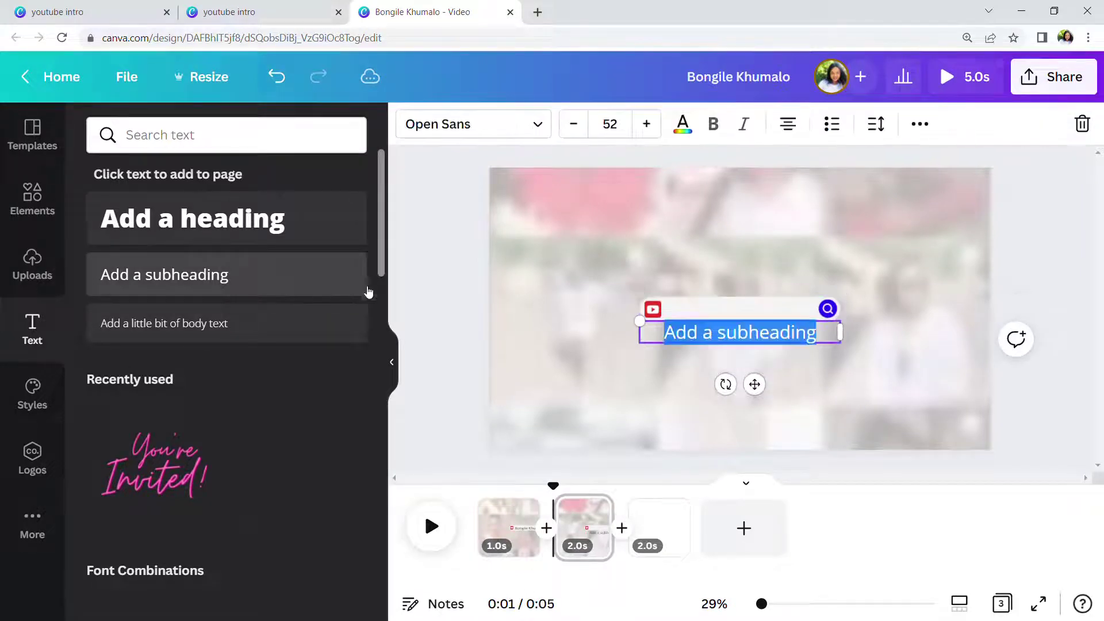
pyautogui.write('Bongile Khumalo')
pyautogui.moveTo(752, 329); pyautogui.dragTo(747, 314)
pyautogui.click(746, 309)
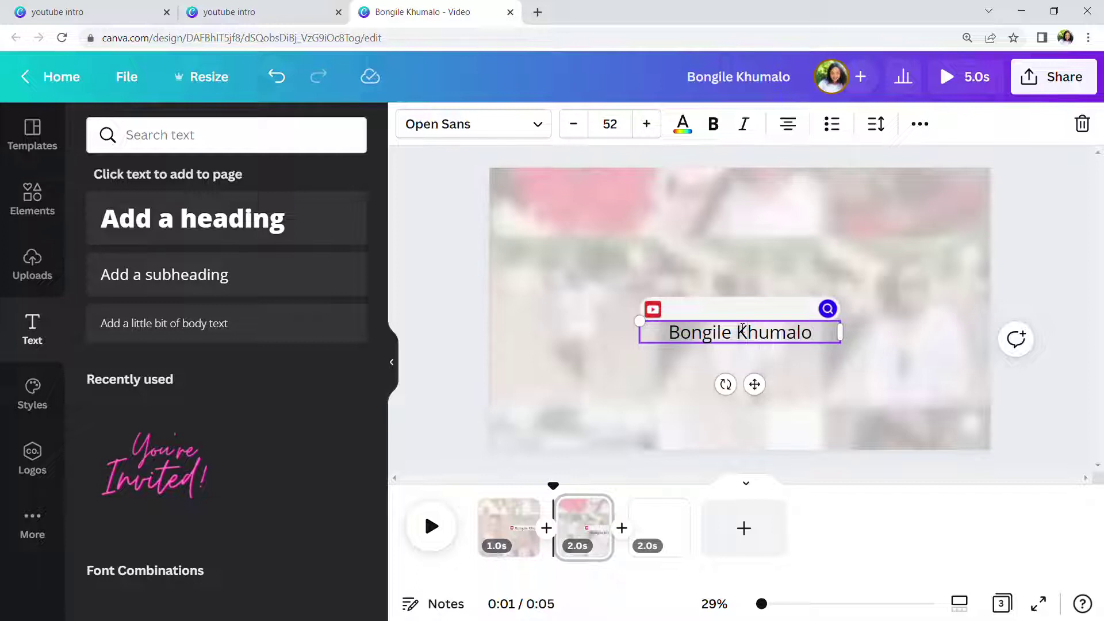
pyautogui.moveTo(741, 315); pyautogui.dragTo(742, 293)
pyautogui.click(794, 345)
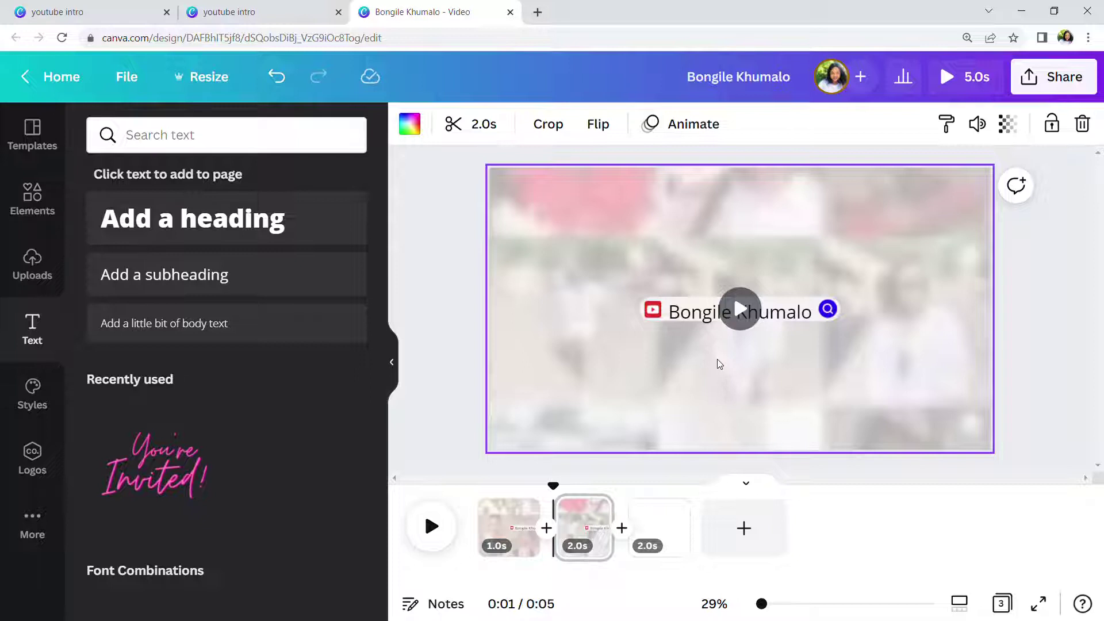
# - Add the animated cursor sticker from Recently used, shrink it, and place it beside the search icon
pyautogui.click(32, 199)
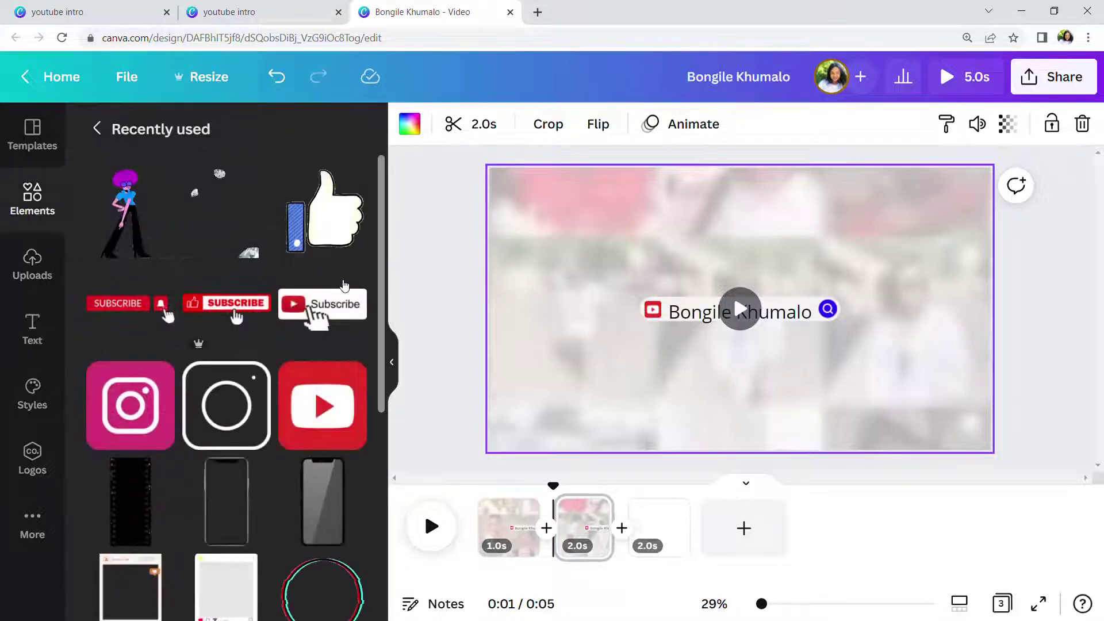
pyautogui.scroll(-5, 230, 328)
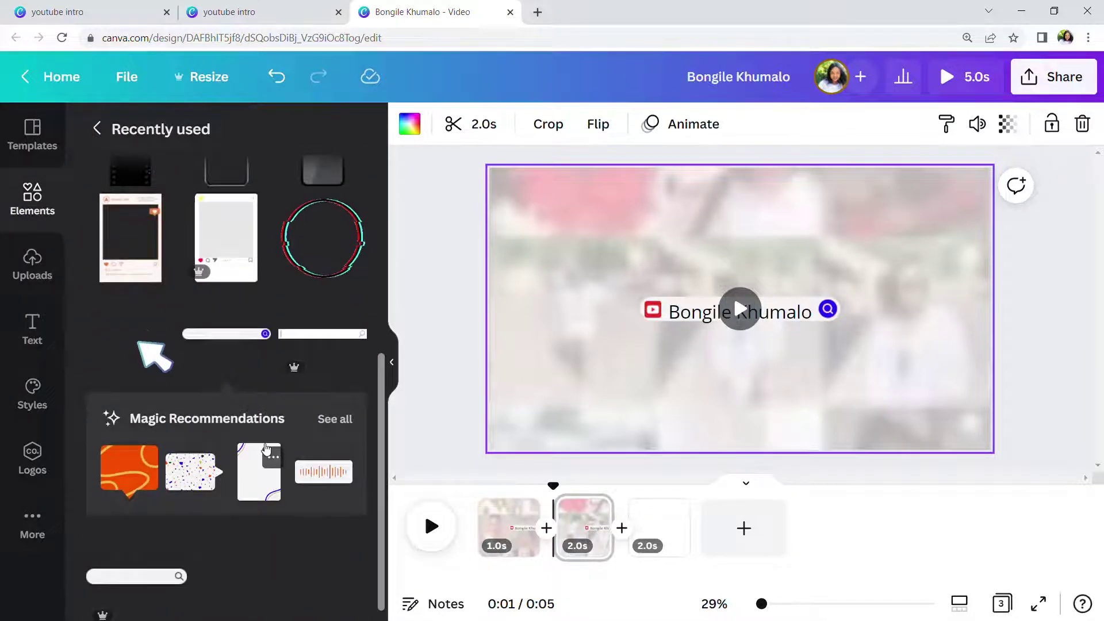
pyautogui.moveTo(142, 347); pyautogui.dragTo(816, 299)
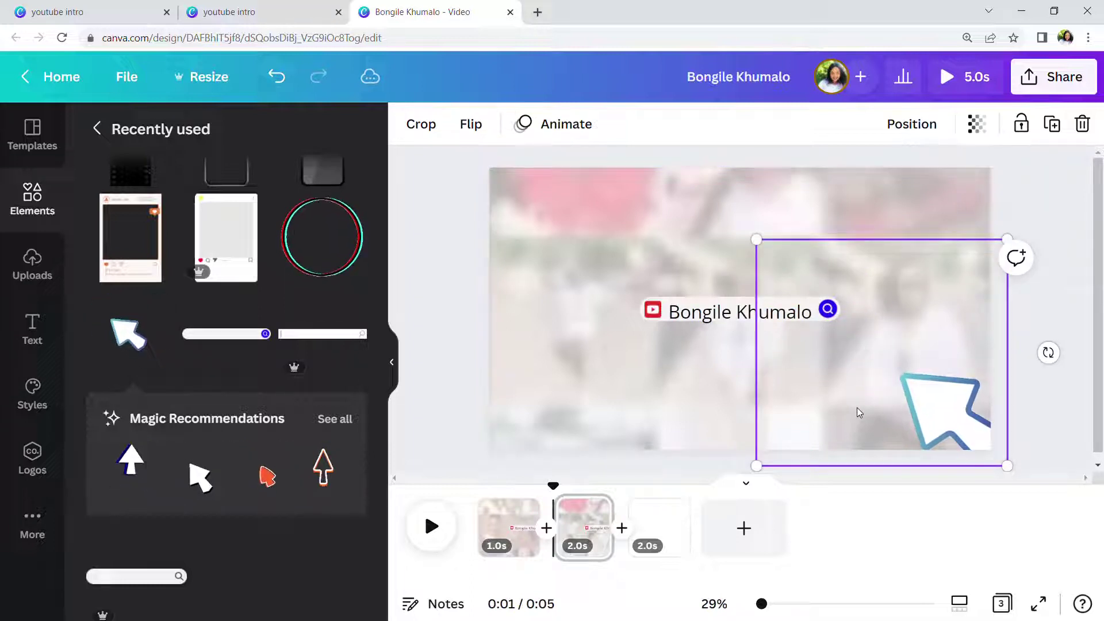
pyautogui.moveTo(1006, 463); pyautogui.dragTo(852, 322)
pyautogui.click(849, 338)
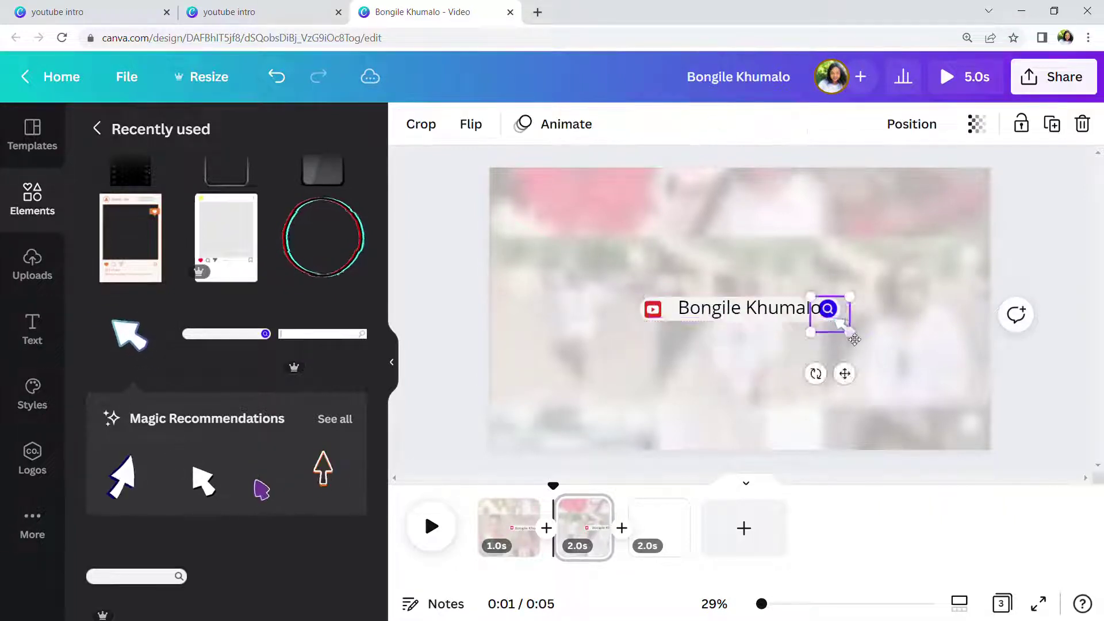
pyautogui.moveTo(856, 340); pyautogui.dragTo(861, 344)
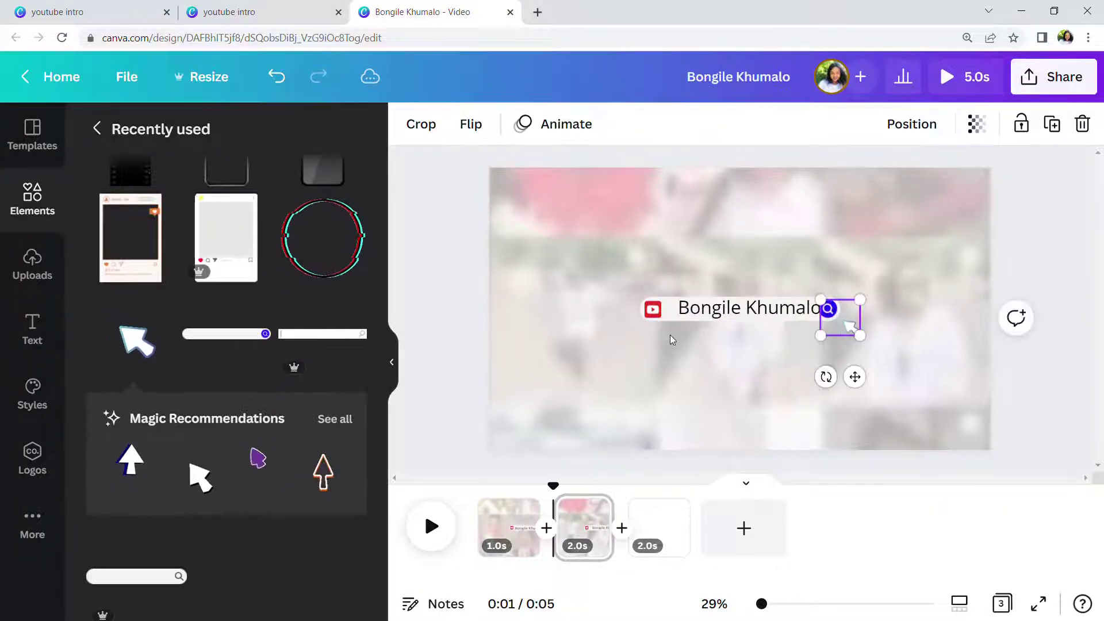
# - Rewind the intro to the start and play it back
pyautogui.click(675, 353)
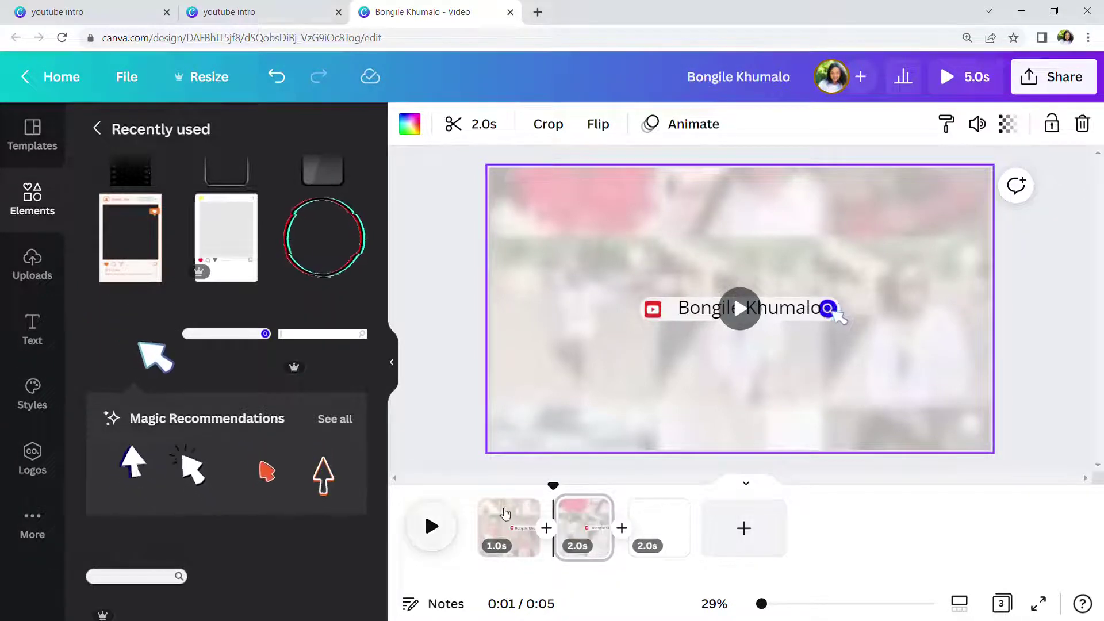
pyautogui.moveTo(565, 497); pyautogui.dragTo(478, 496)
pyautogui.click(430, 528)
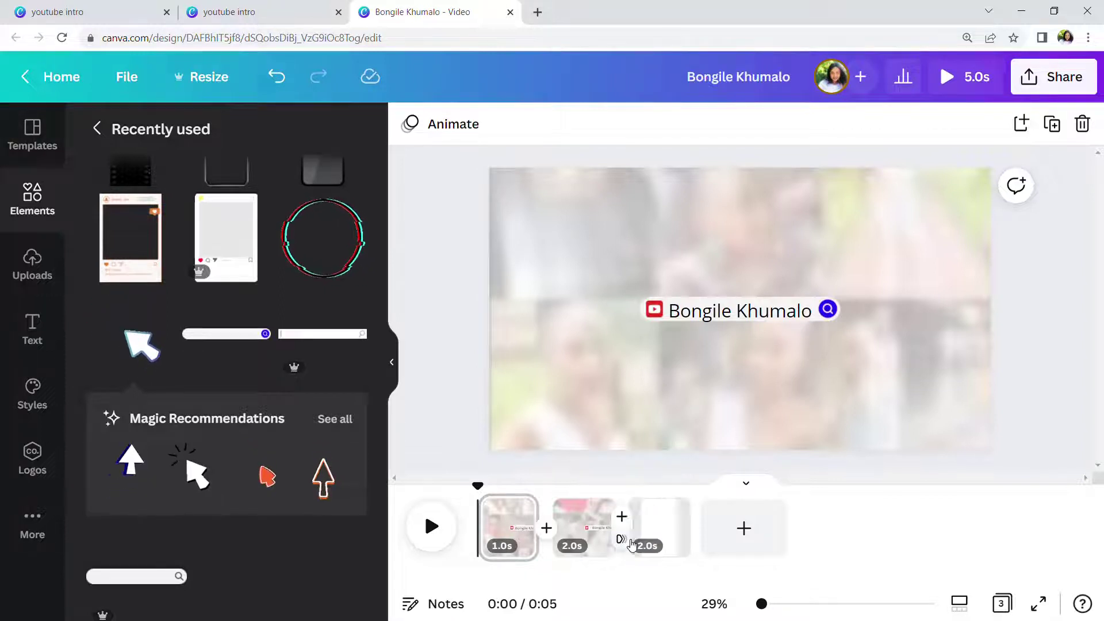
# - Insert a blank page after page 2, joined by a Circle Wipe transition
pyautogui.click(622, 517)
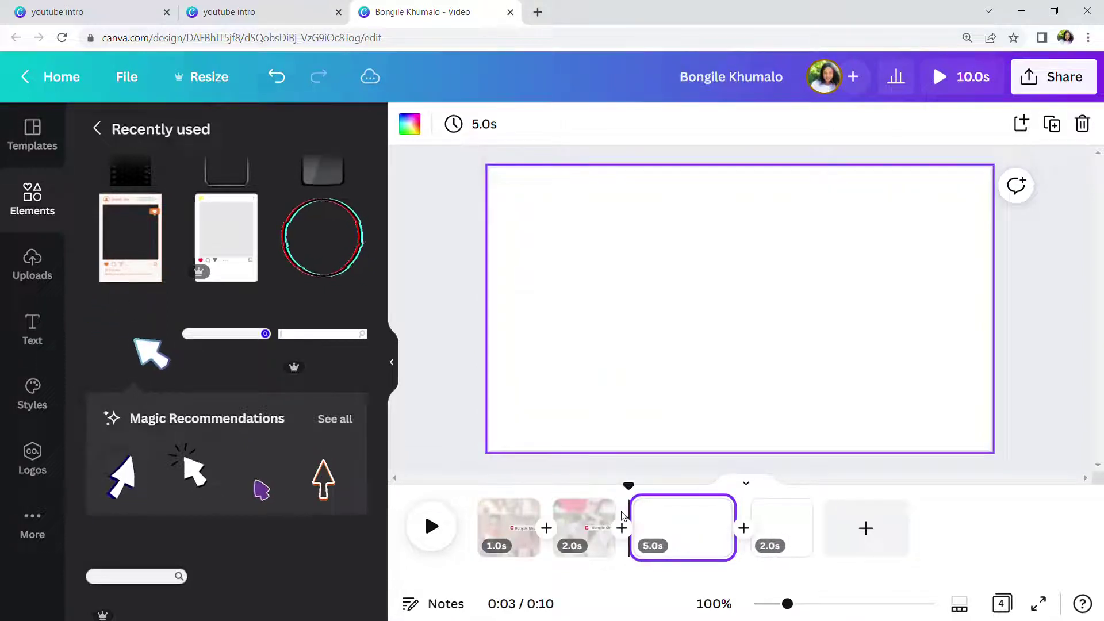
pyautogui.click(622, 528)
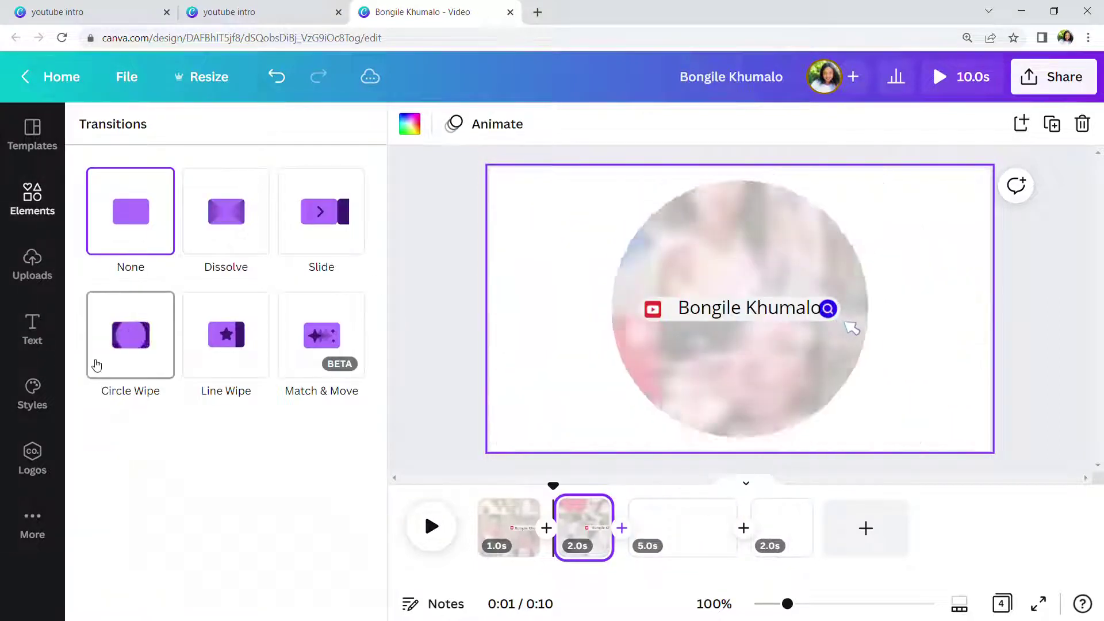
pyautogui.click(99, 363)
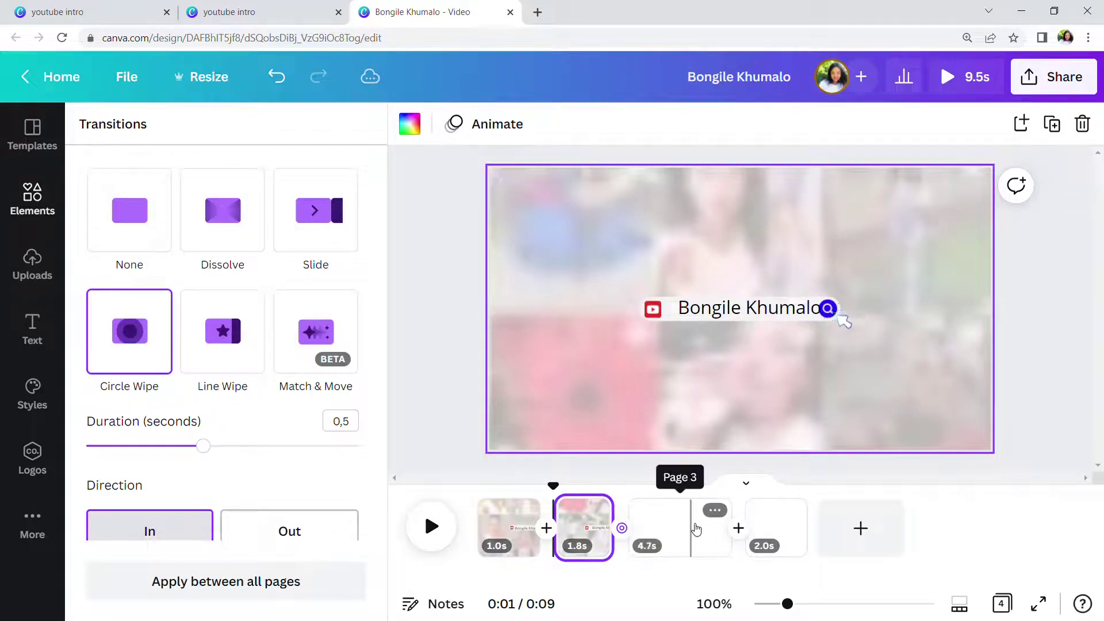
# - Set the new third page's duration to 1.5 seconds
pyautogui.click(696, 528)
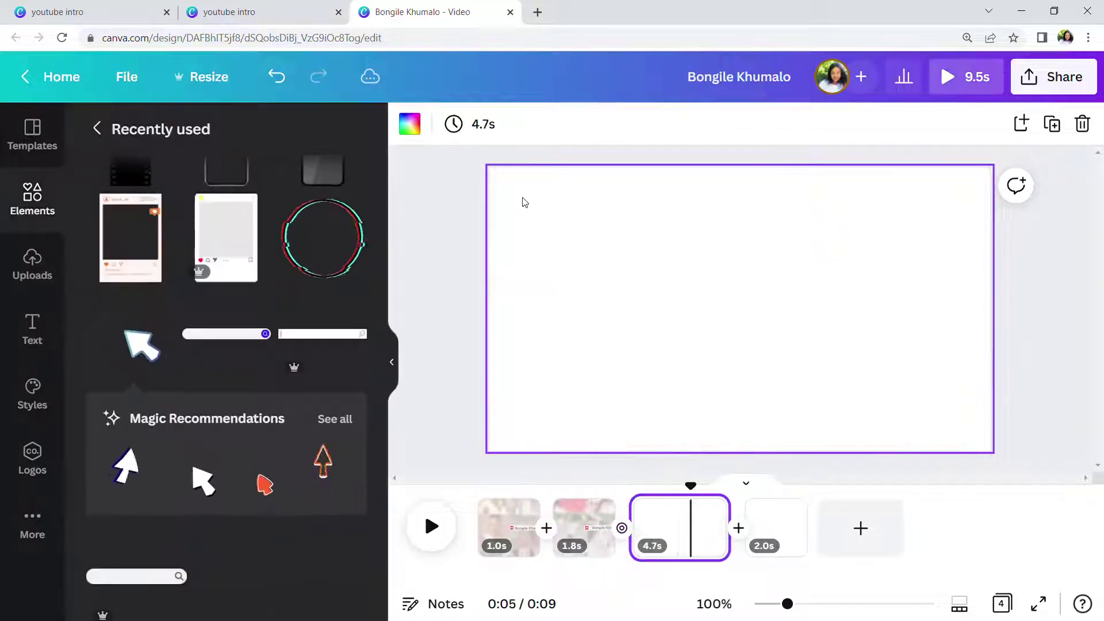
pyautogui.click(456, 125)
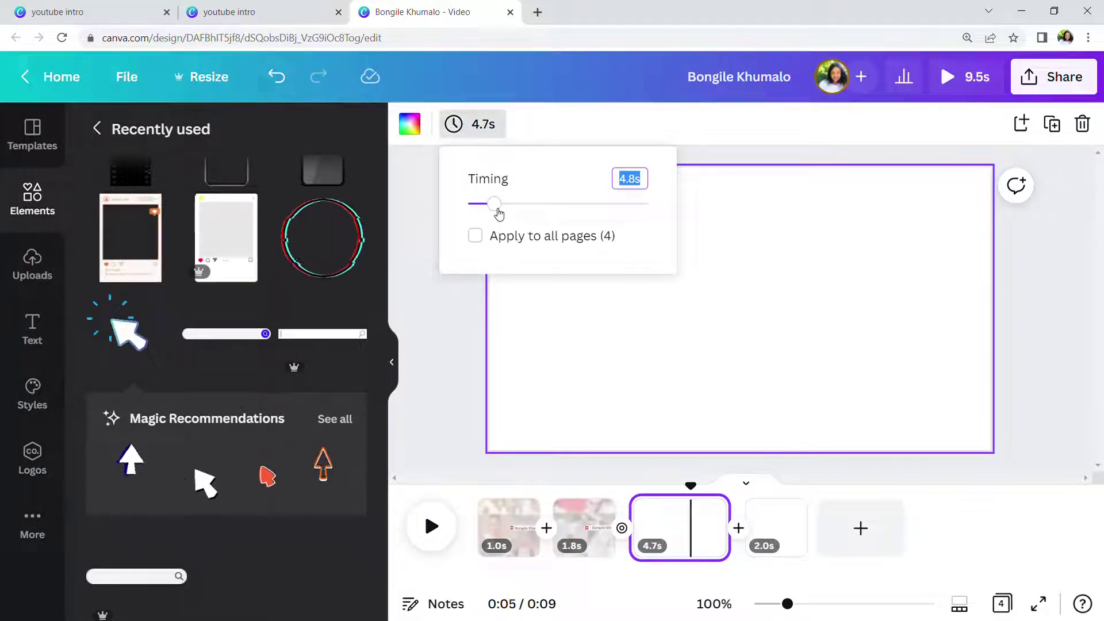
pyautogui.moveTo(494, 212); pyautogui.dragTo(478, 213)
pyautogui.click(654, 323)
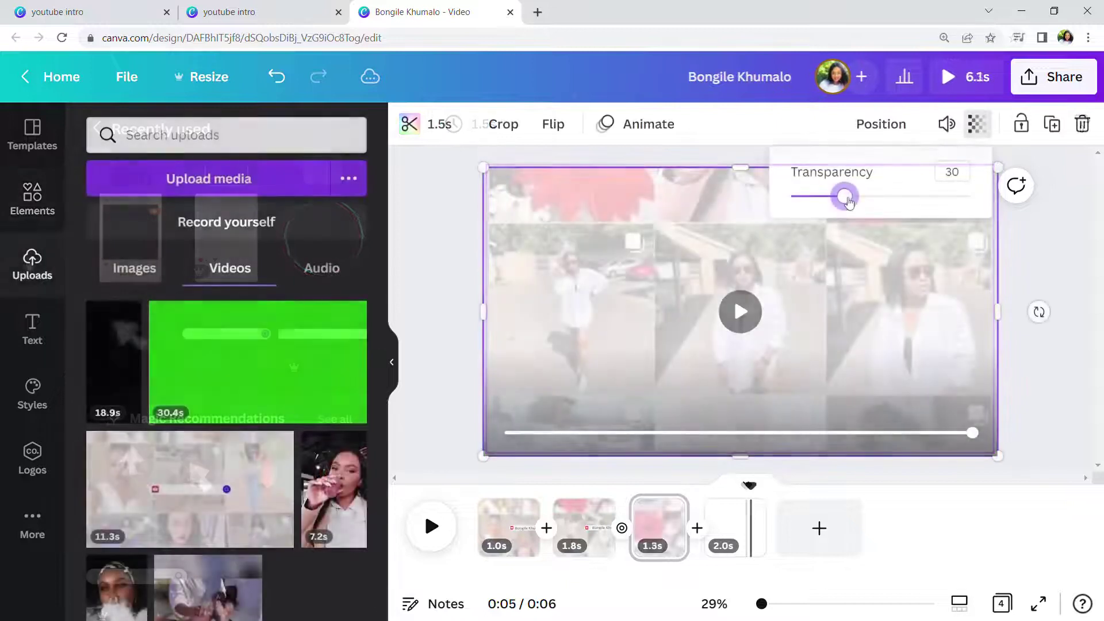
# - Confirm the collage video's transparency at 30 and browse the Elements library
pyautogui.click(759, 396)
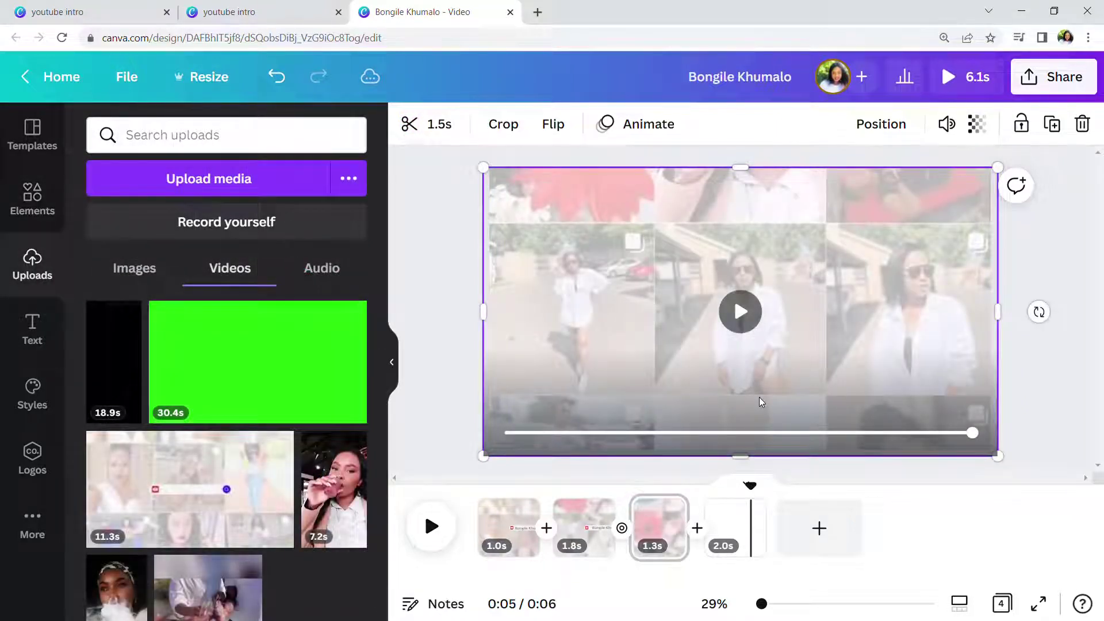
pyautogui.click(34, 204)
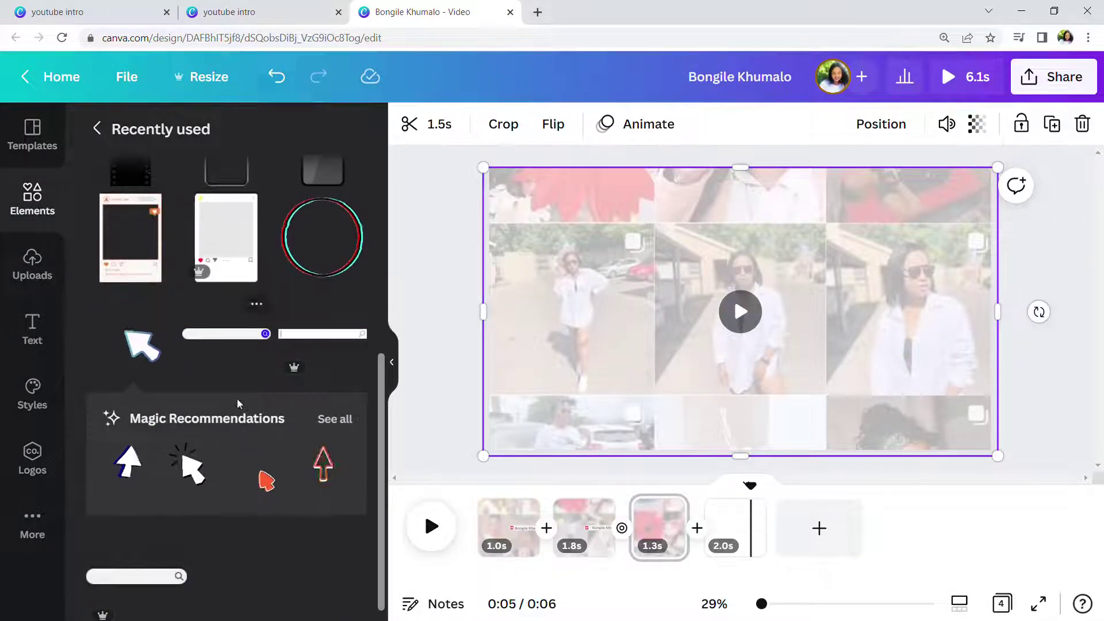
pyautogui.scroll(5, 339, 430)
pyautogui.scroll(-6, 344, 436)
pyautogui.scroll(6, 346, 434)
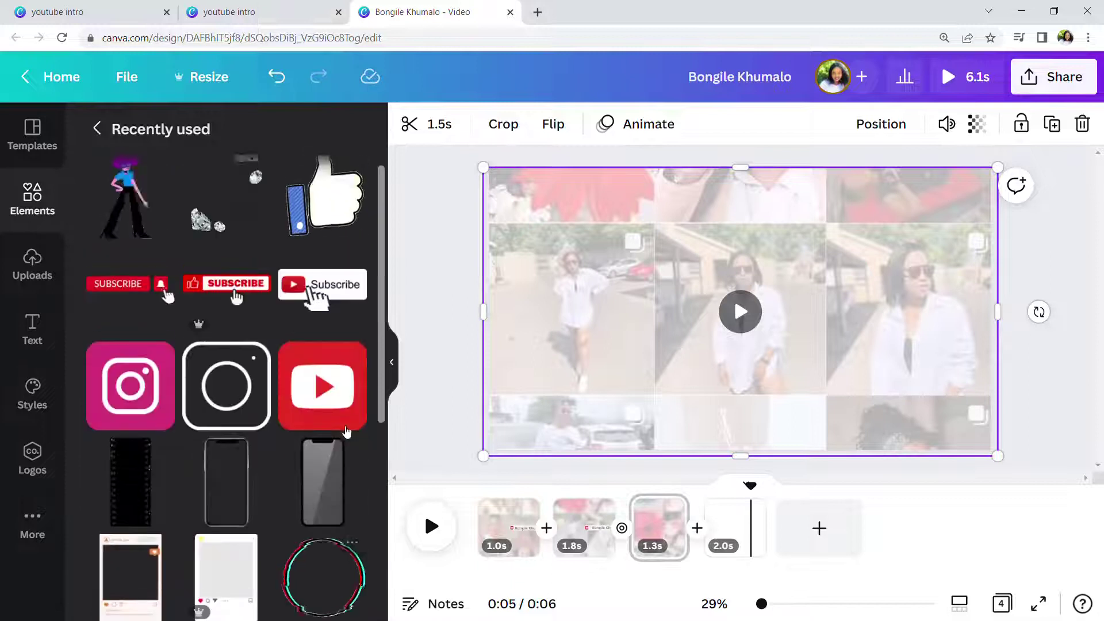
# - Browse the Graphics overview, then return to the main Elements library
pyautogui.click(99, 130)
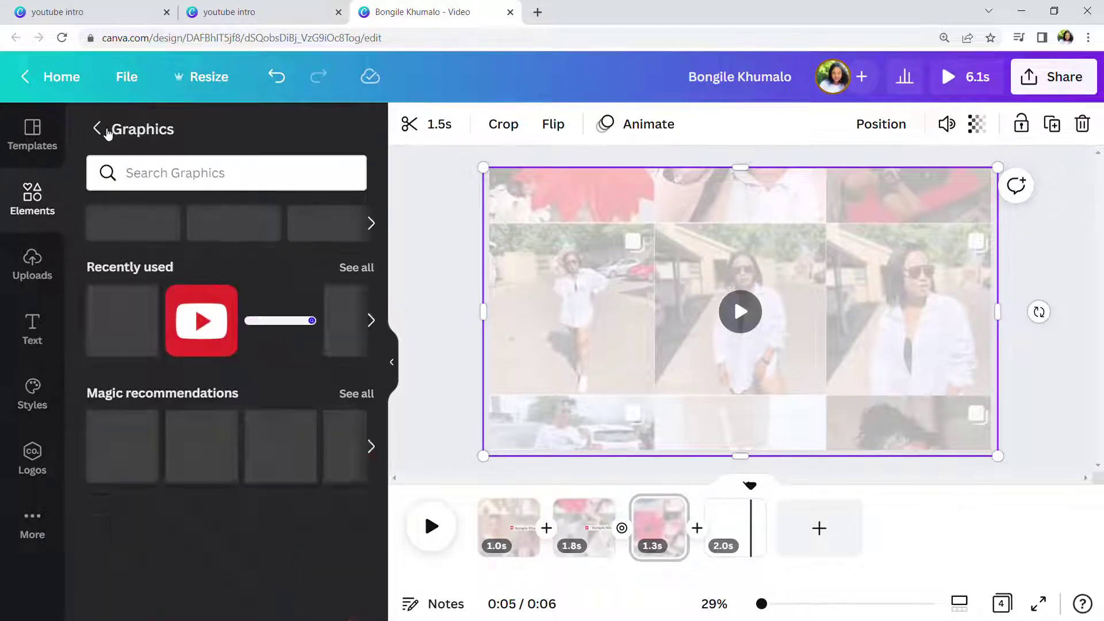
pyautogui.scroll(-10, 233, 414)
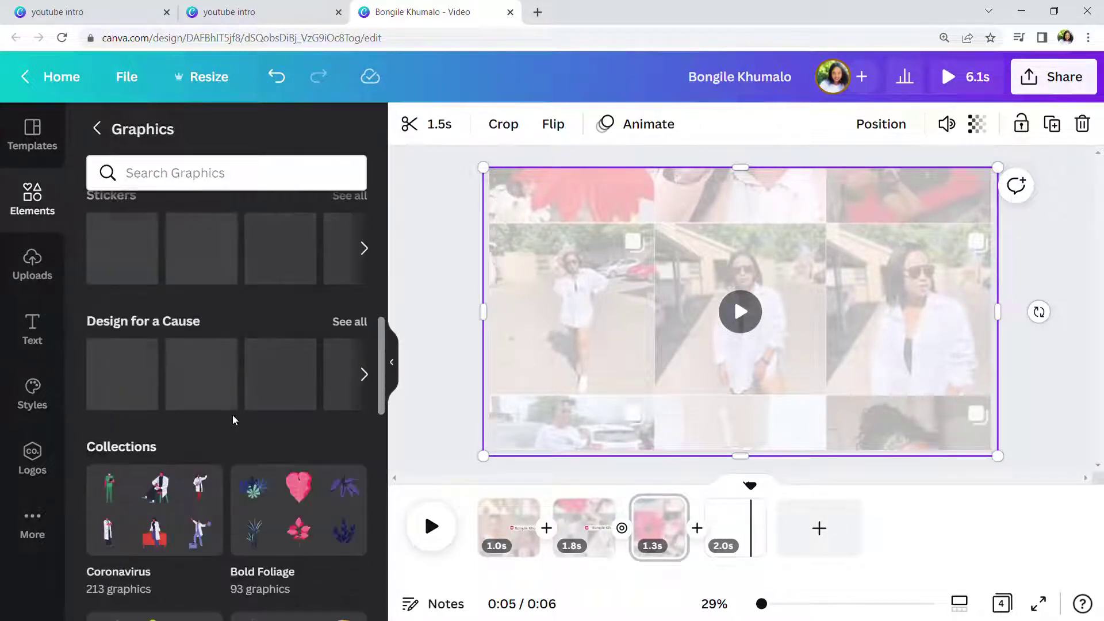
pyautogui.scroll(6, 233, 415)
pyautogui.scroll(-15, 233, 415)
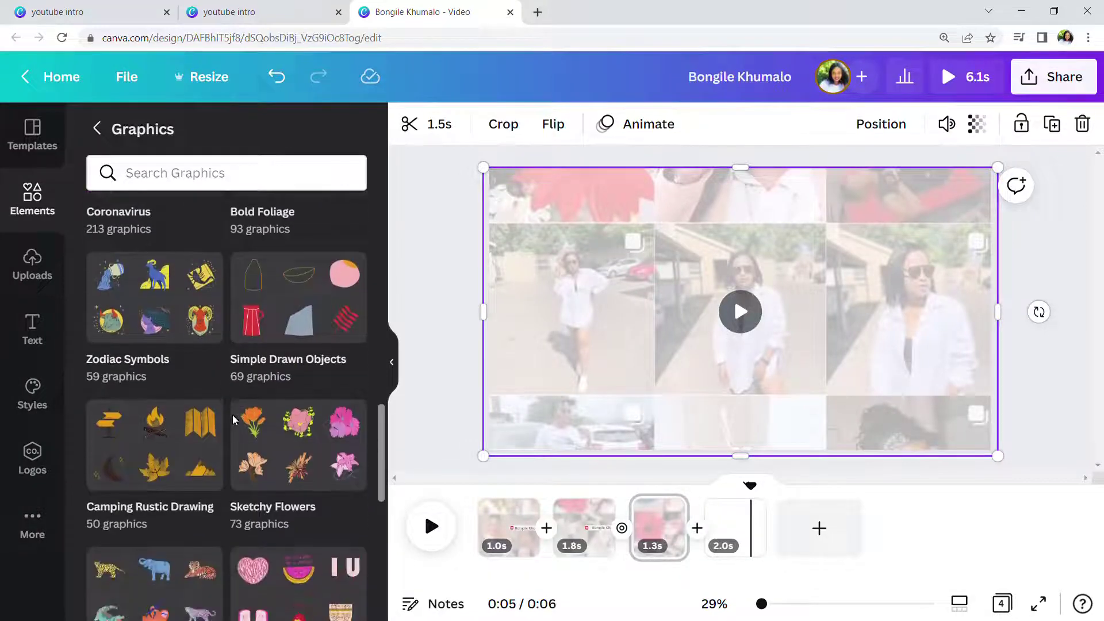
pyautogui.scroll(18, 239, 420)
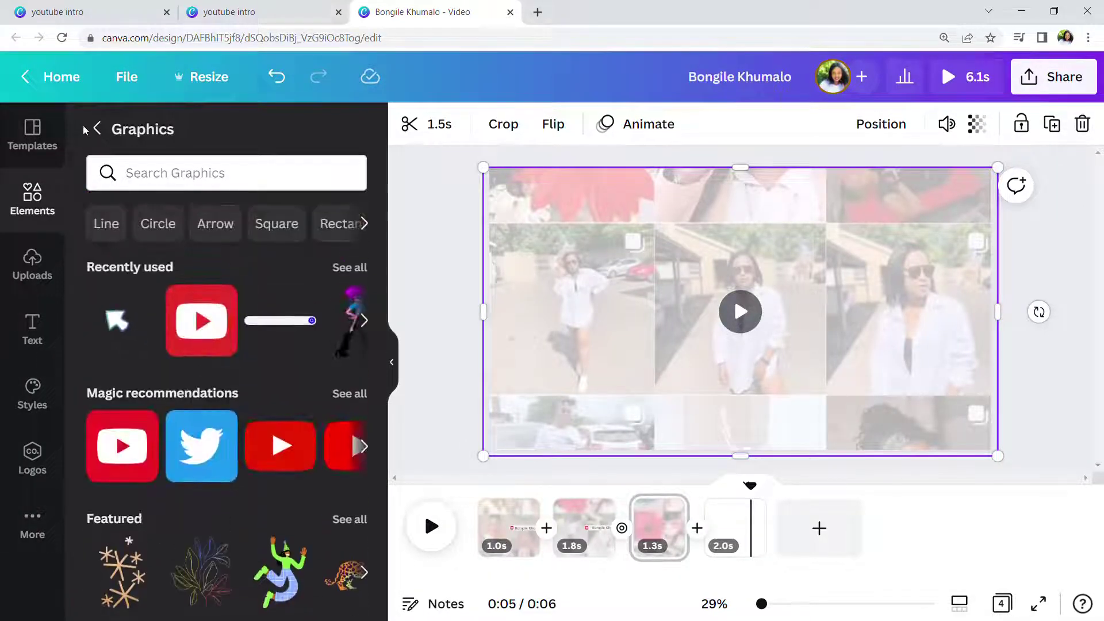
pyautogui.click(99, 130)
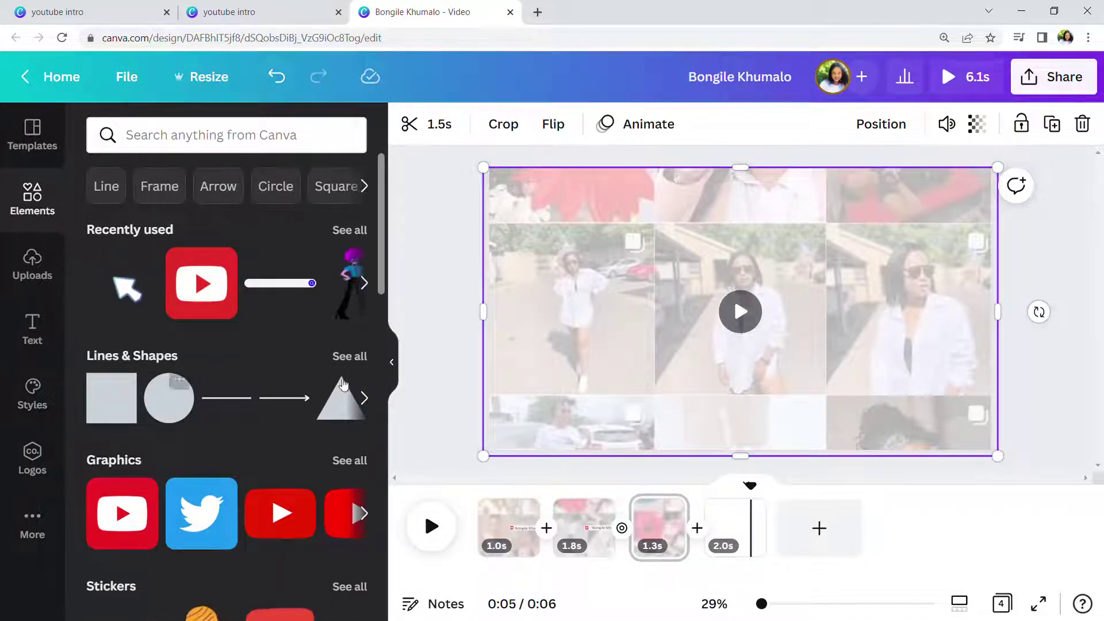
# - Place an enlarged circle from Lines & Shapes at page 3's centre and fill it white
pyautogui.click(363, 359)
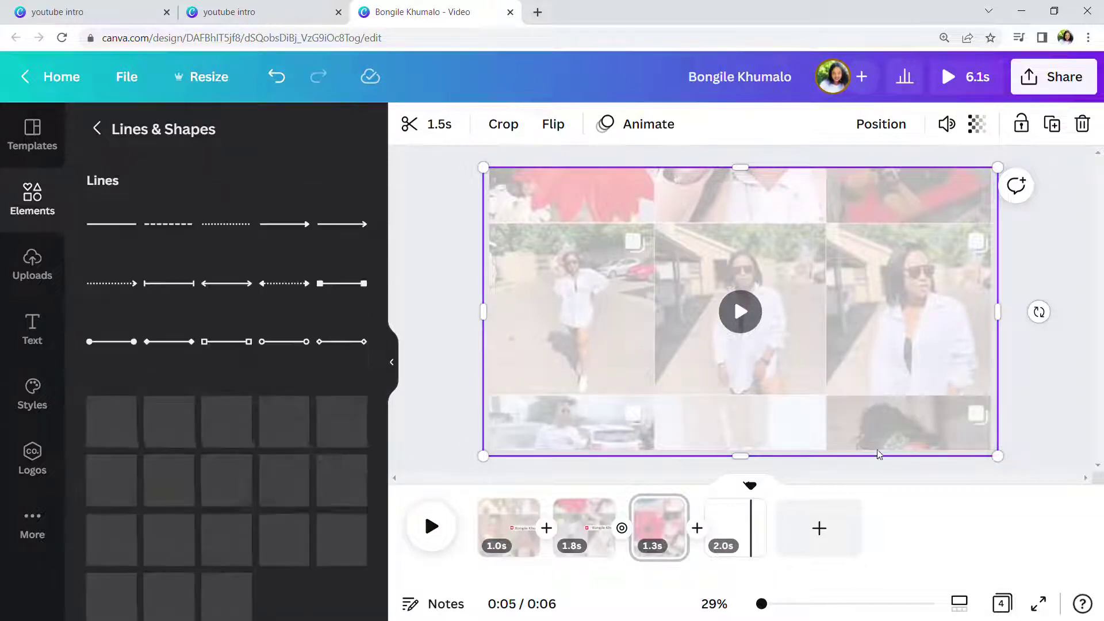
pyautogui.moveTo(177, 452); pyautogui.dragTo(734, 311)
pyautogui.moveTo(779, 355); pyautogui.dragTo(829, 396)
pyautogui.moveTo(757, 330); pyautogui.dragTo(745, 306)
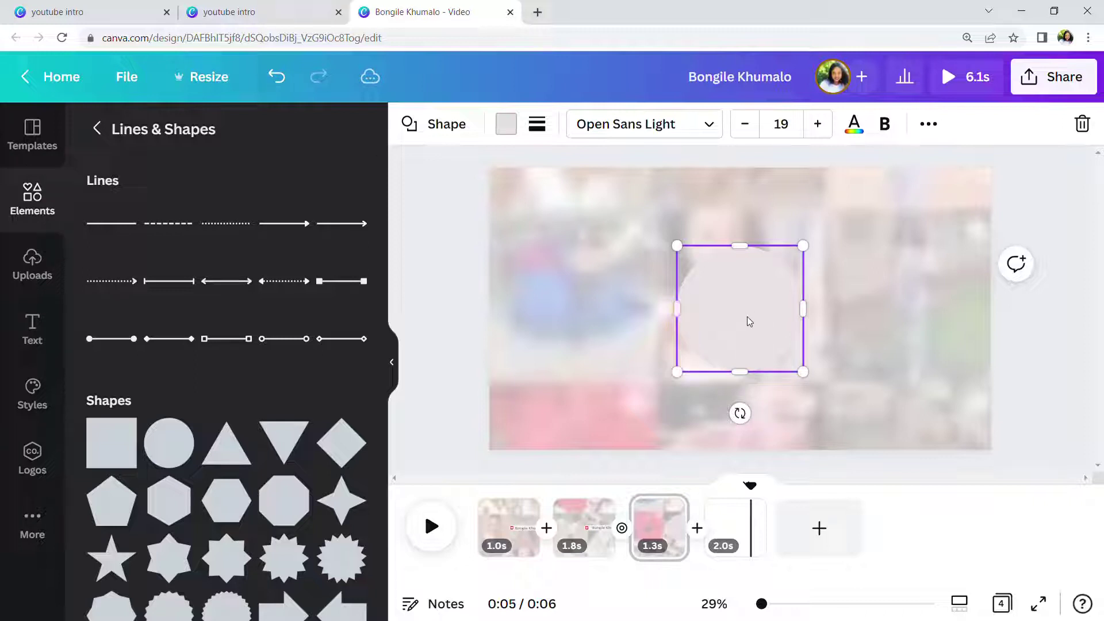
pyautogui.click(506, 124)
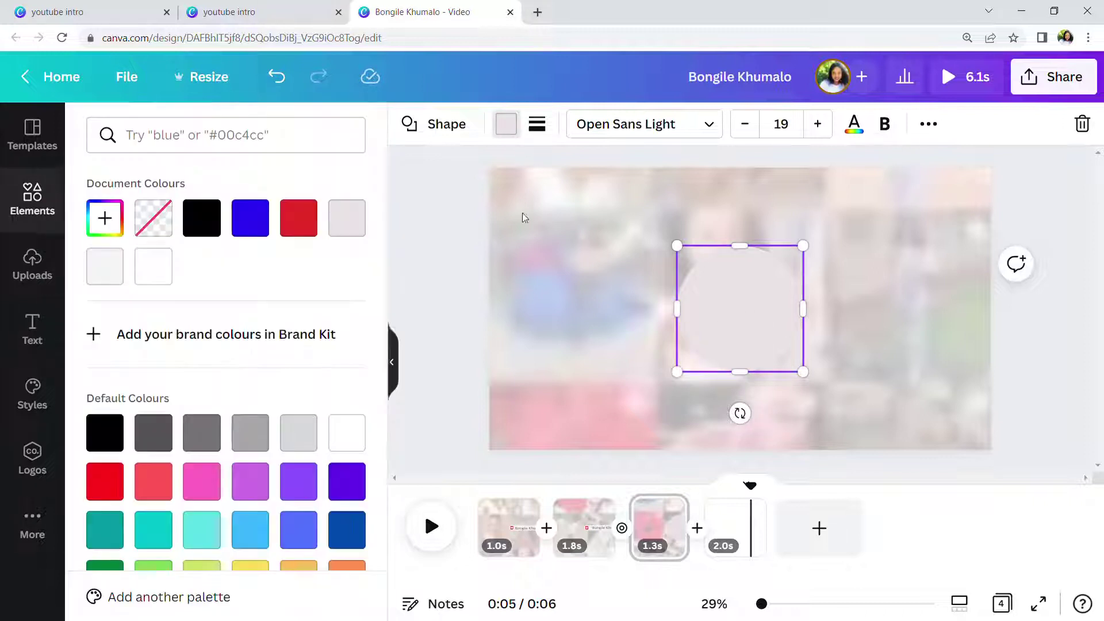
pyautogui.click(240, 231)
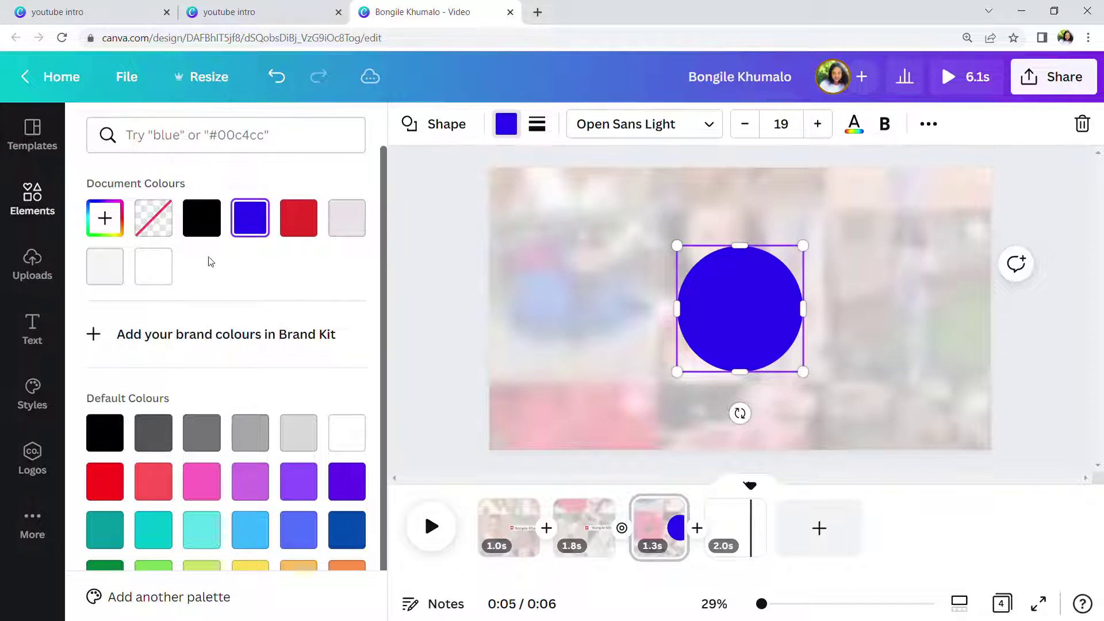
pyautogui.click(154, 275)
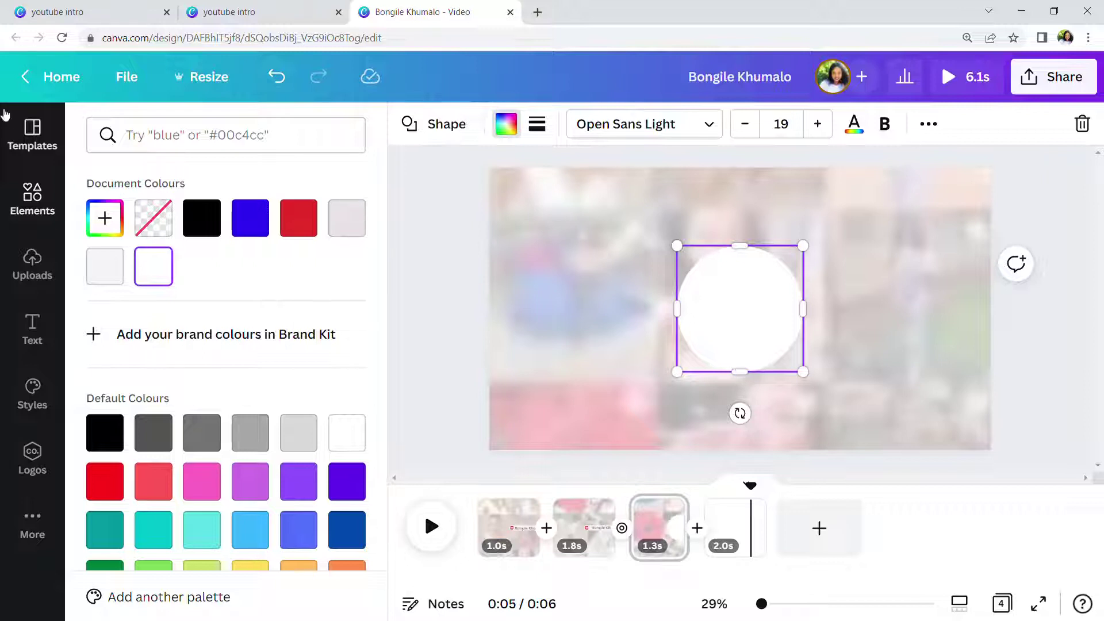
# - Switch the side panel back to Elements, then to the uploaded media
pyautogui.click(32, 203)
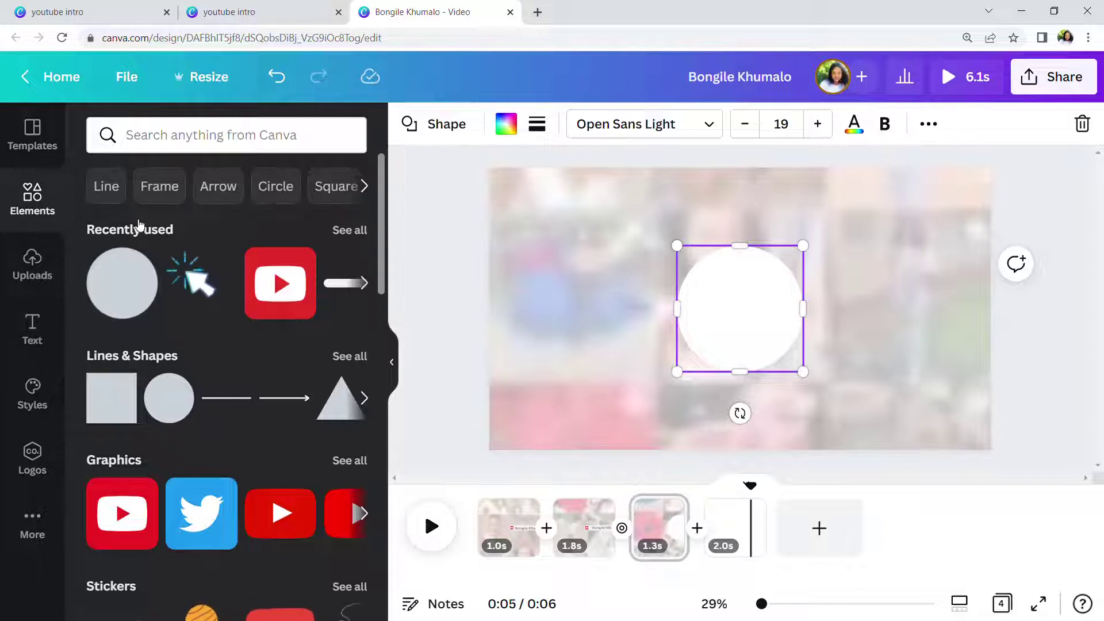
pyautogui.scroll(-3, 150, 291)
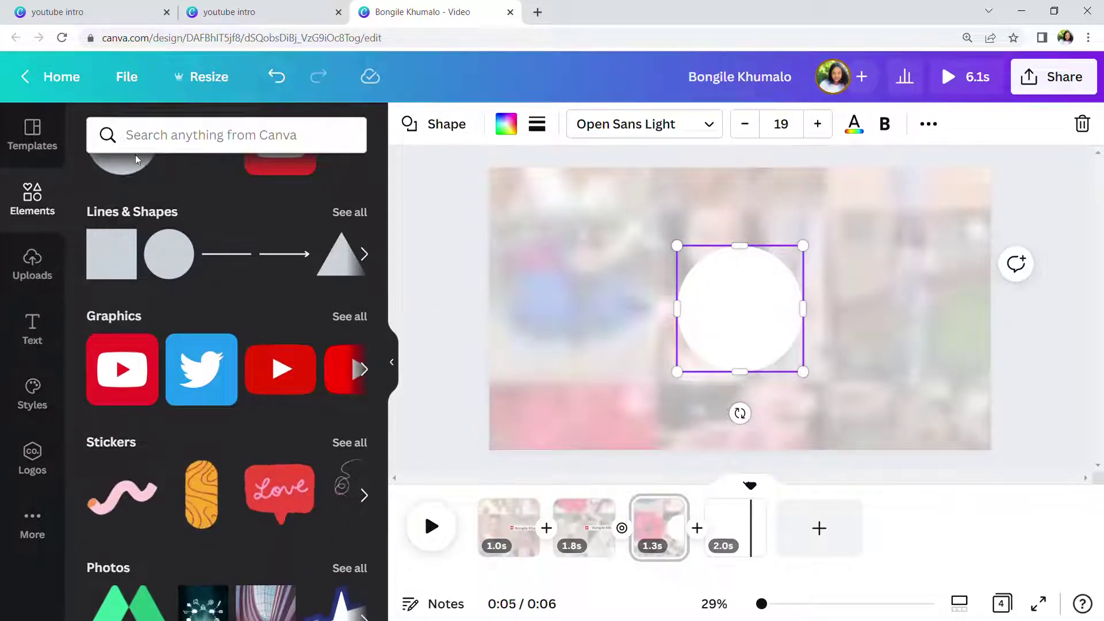
pyautogui.click(32, 264)
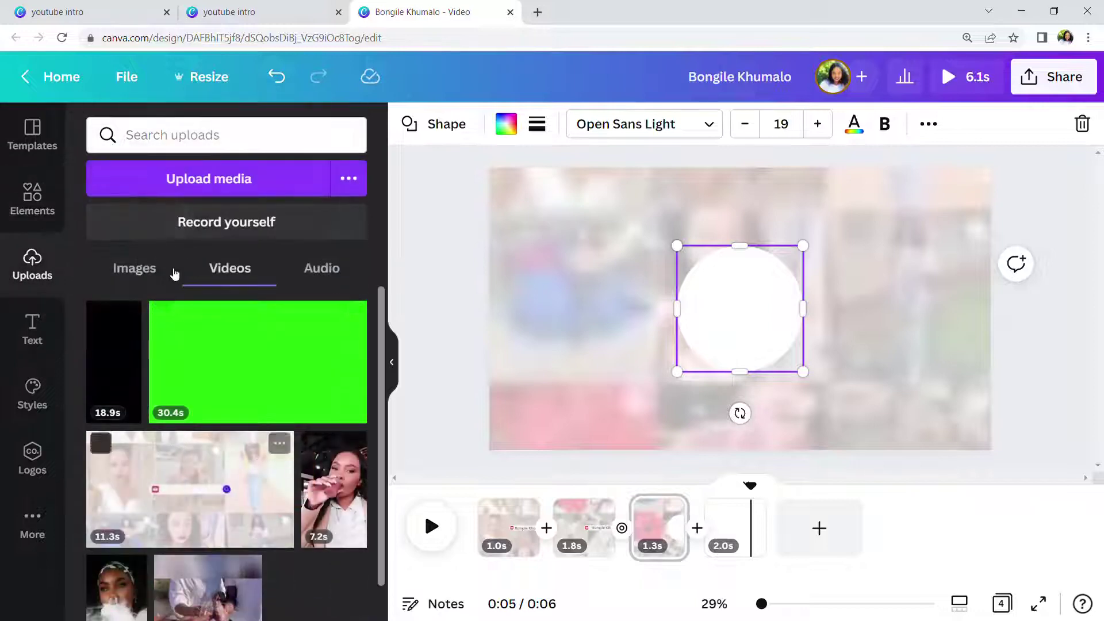
# - Drop the uploaded selfie over the white circle, then delete it again
pyautogui.click(147, 269)
pyautogui.moveTo(299, 545); pyautogui.dragTo(759, 339)
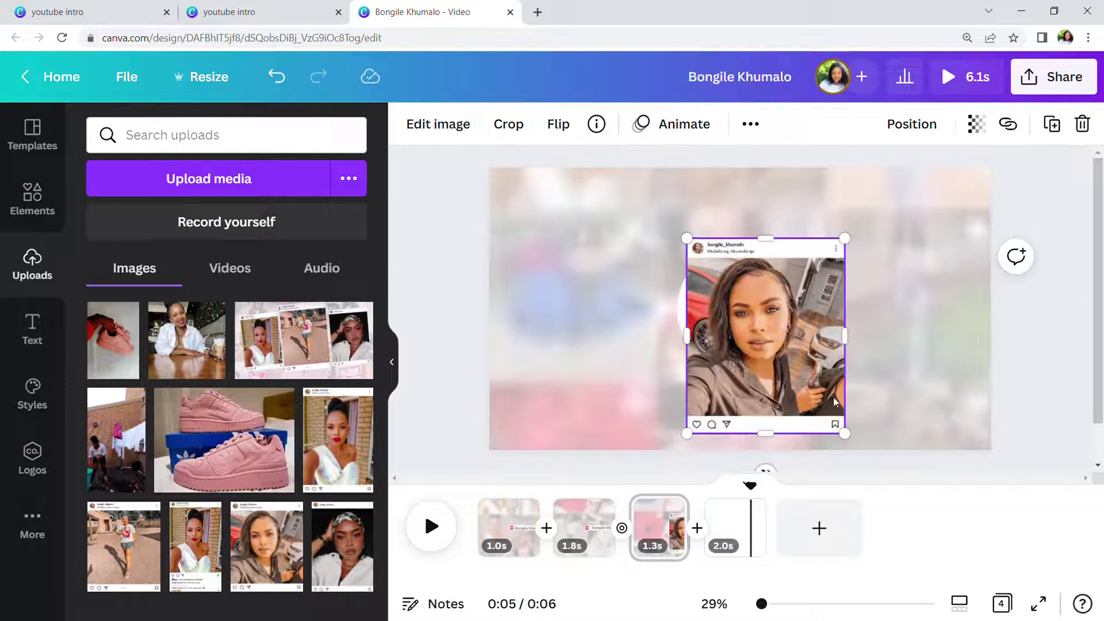
pyautogui.rightClick(780, 374)
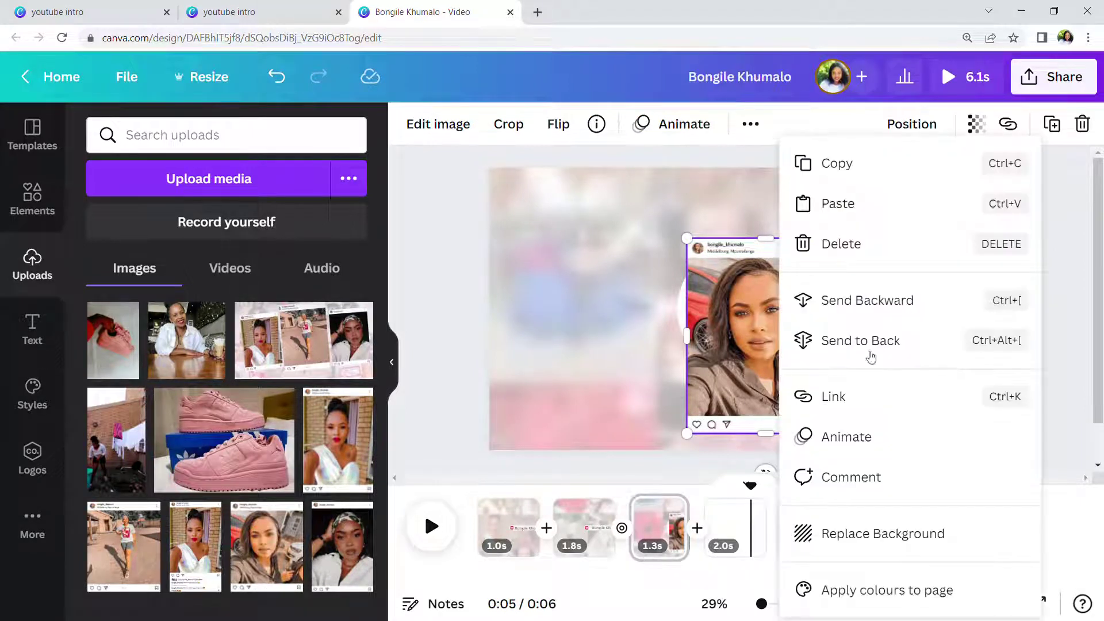
pyautogui.click(843, 249)
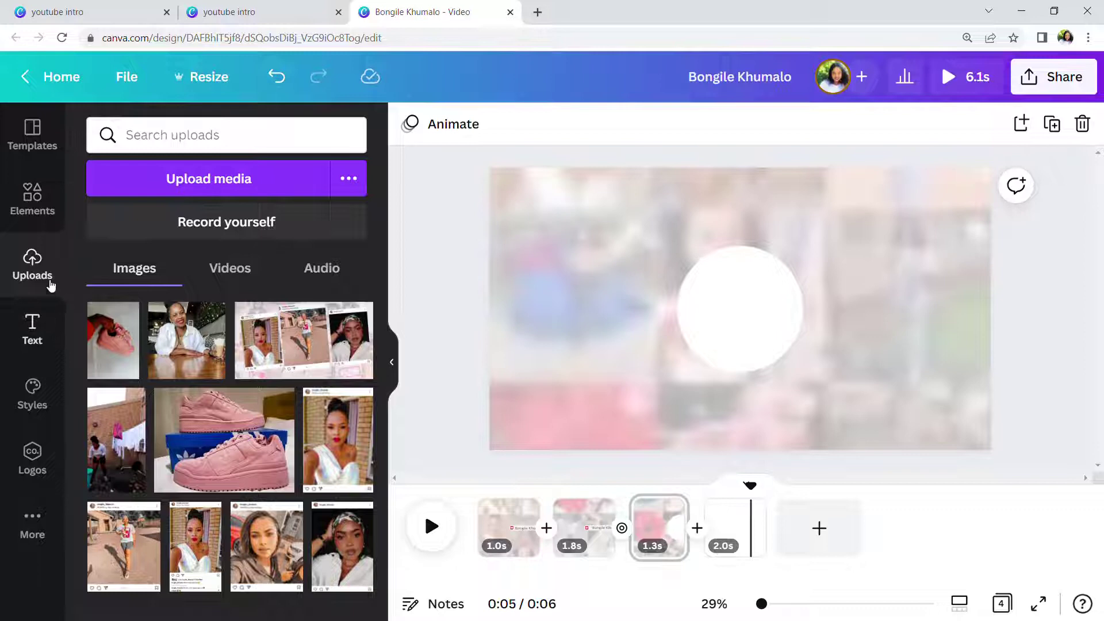
pyautogui.click(32, 198)
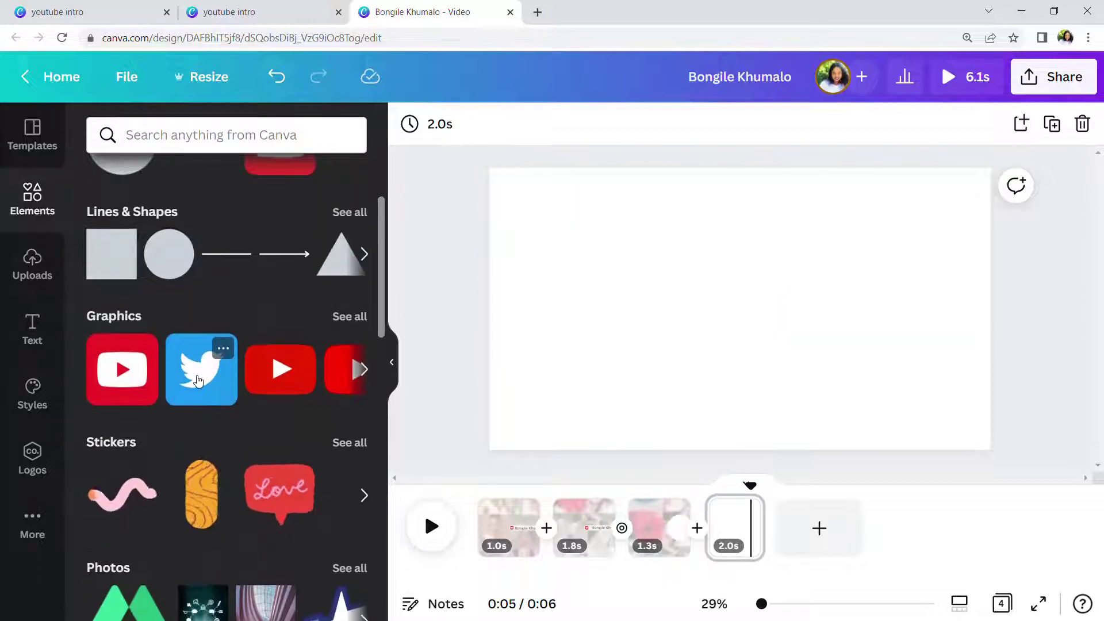
# - Scroll the Elements panel down to Frames and show every available frame
pyautogui.scroll(-4, 209, 327)
pyautogui.scroll(6, 196, 377)
pyautogui.scroll(-10, 196, 378)
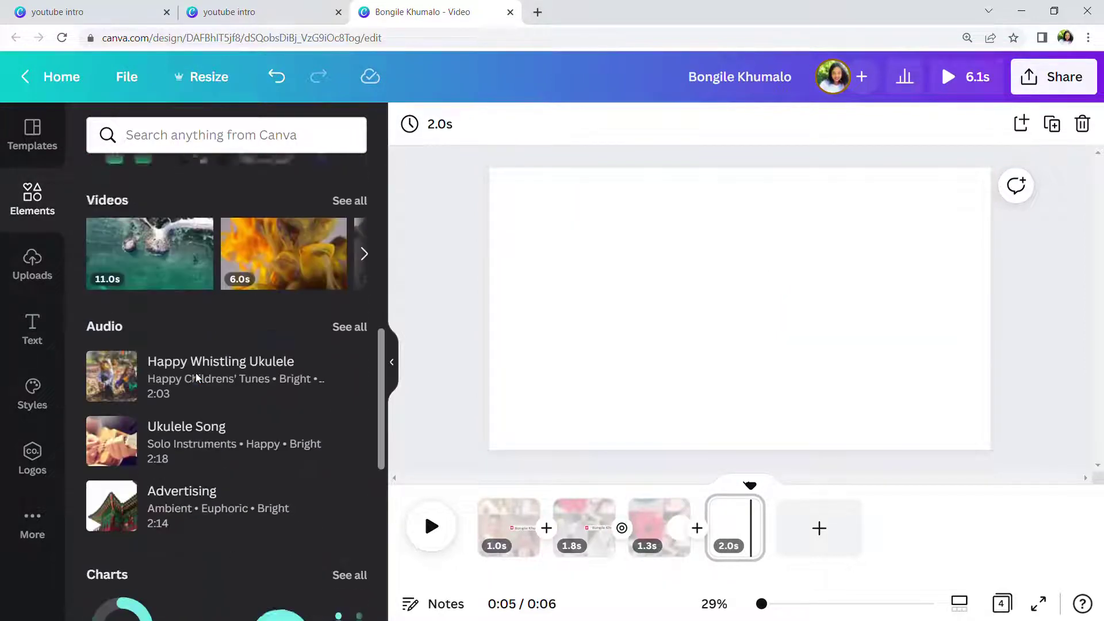
pyautogui.scroll(-1, 196, 377)
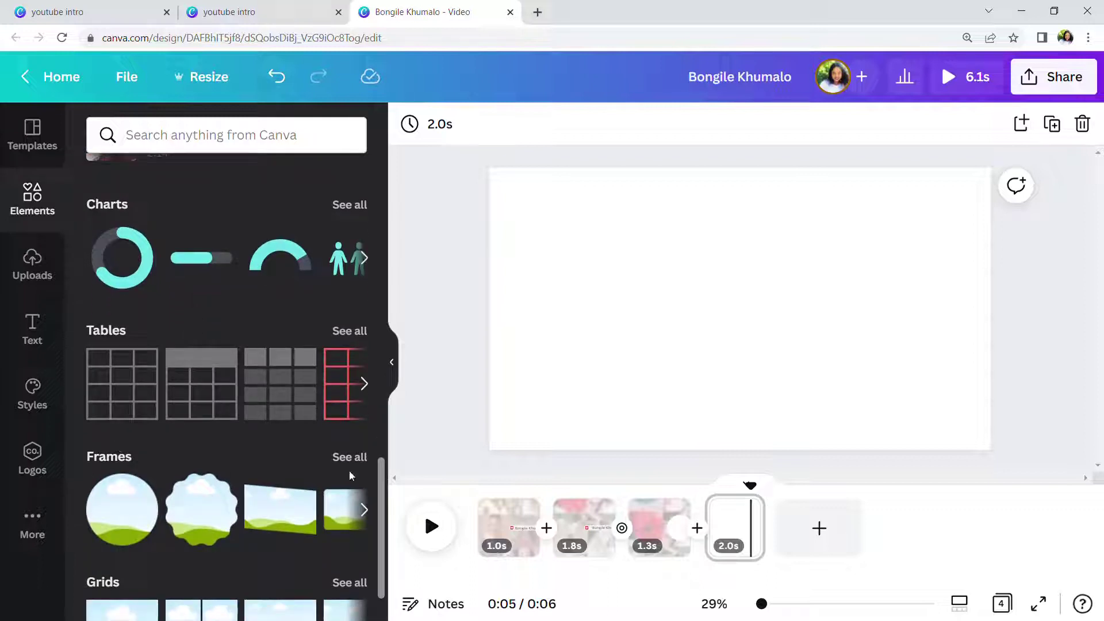
pyautogui.scroll(-1, 286, 478)
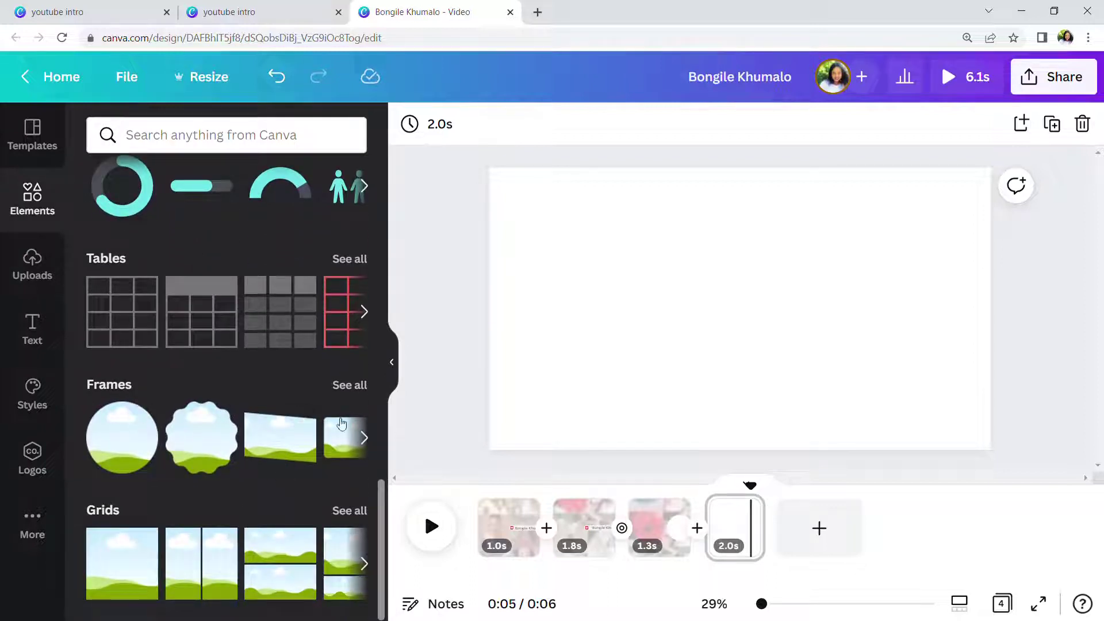
pyautogui.scroll(-1, 283, 556)
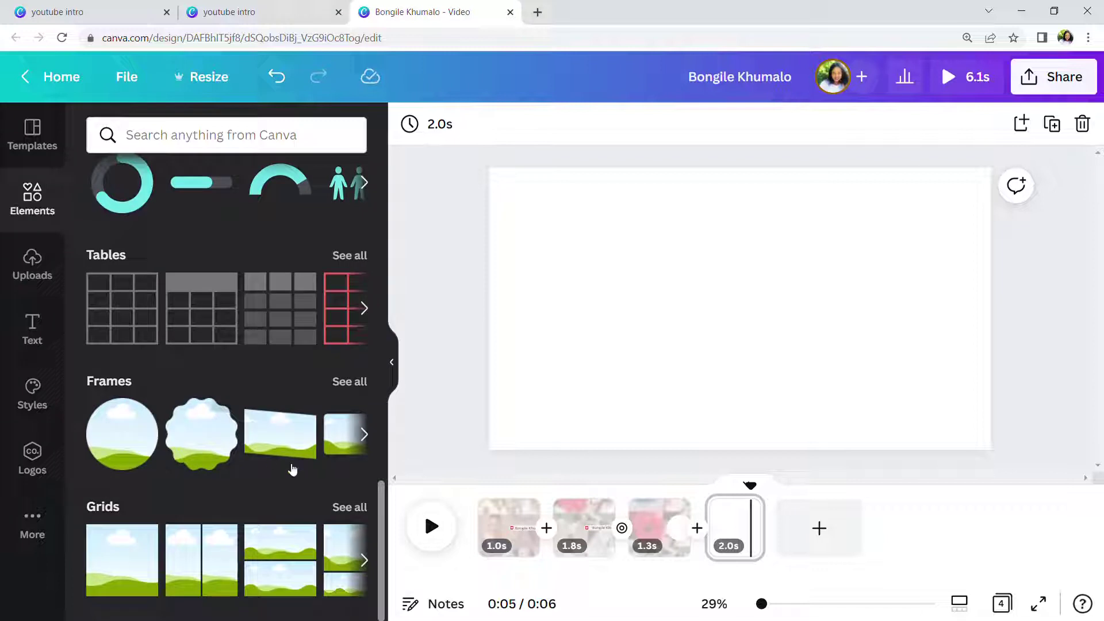
pyautogui.click(350, 383)
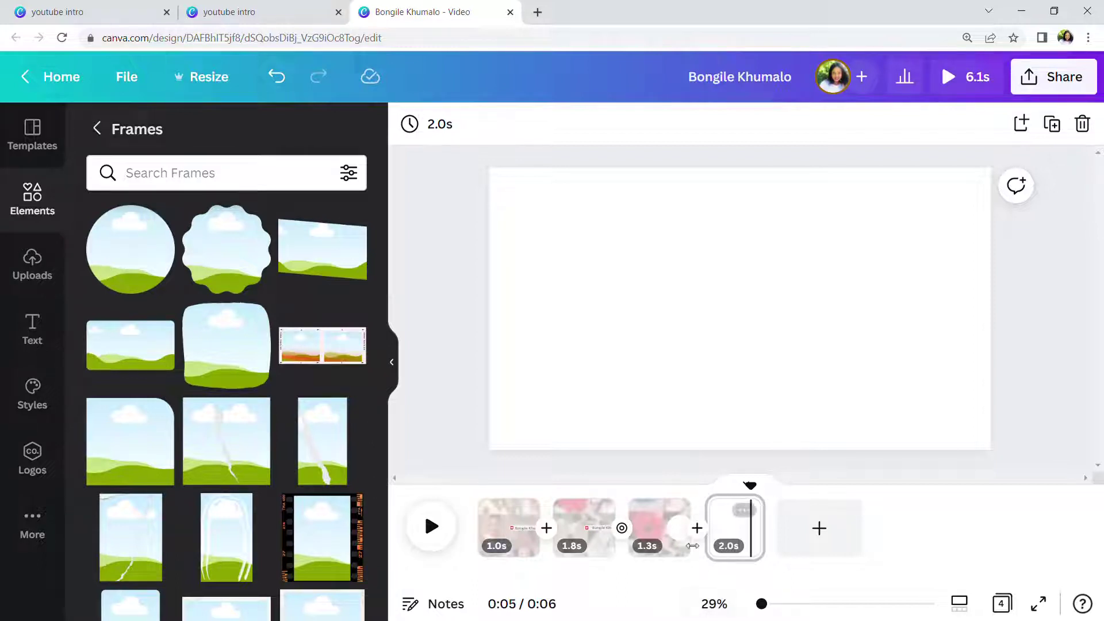
# - Drop a circular frame onto the white circle on page 3 and shrink it inside the ring
pyautogui.click(662, 526)
pyautogui.moveTo(132, 264); pyautogui.dragTo(605, 318)
pyautogui.moveTo(699, 401); pyautogui.dragTo(763, 334)
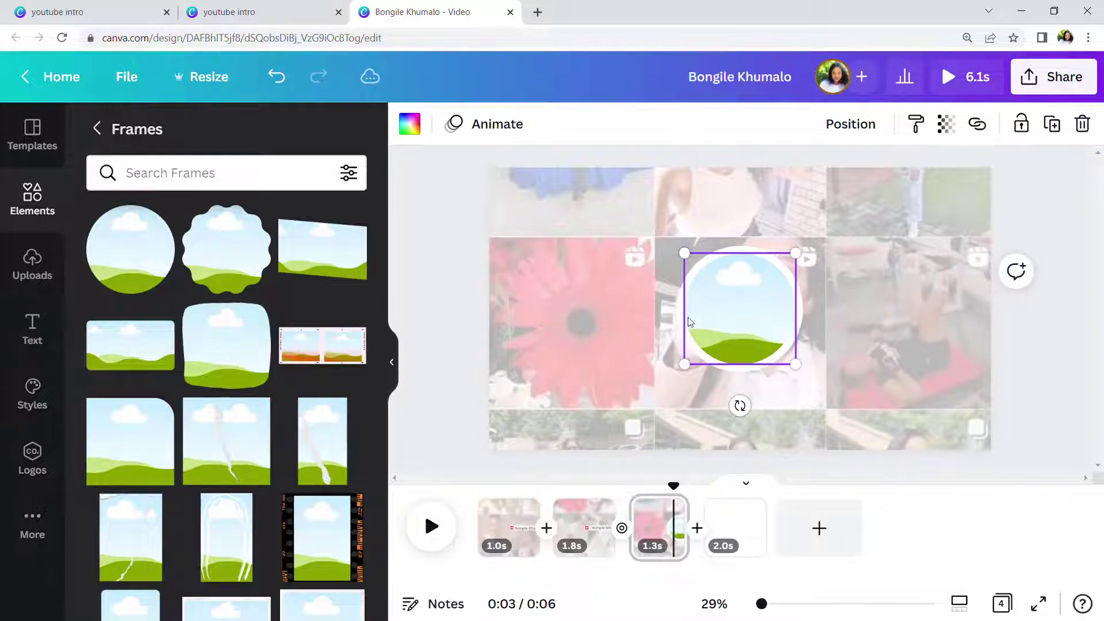
# - Select both the circular frame and the white circle and group them
pyautogui.click(826, 351)
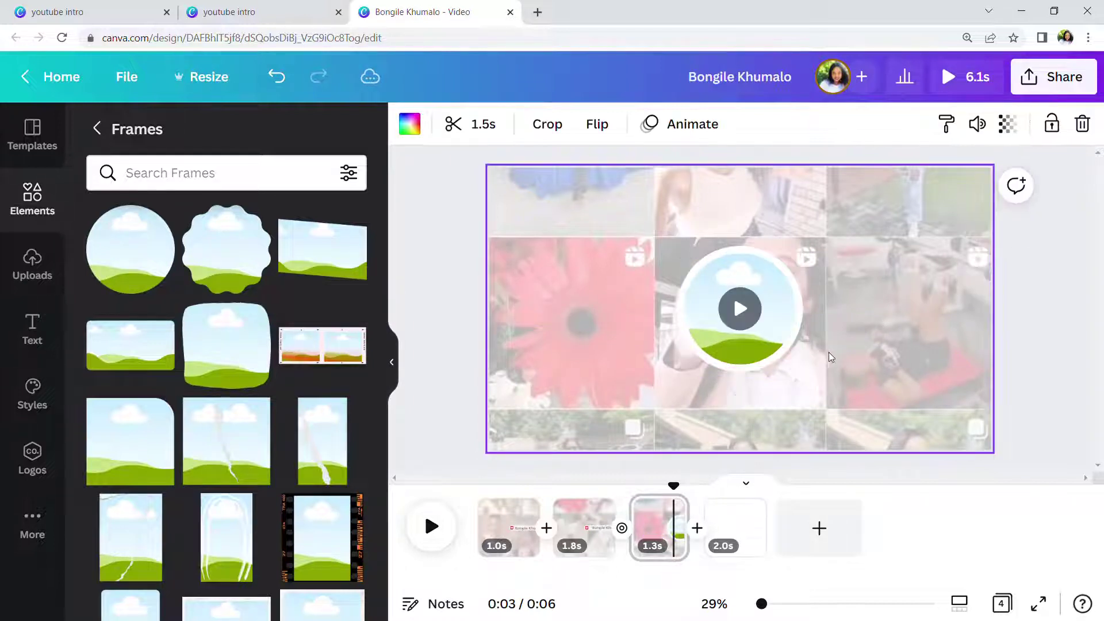
pyautogui.click(750, 263)
pyautogui.click(750, 260)
pyautogui.click(744, 249)
pyautogui.click(750, 257)
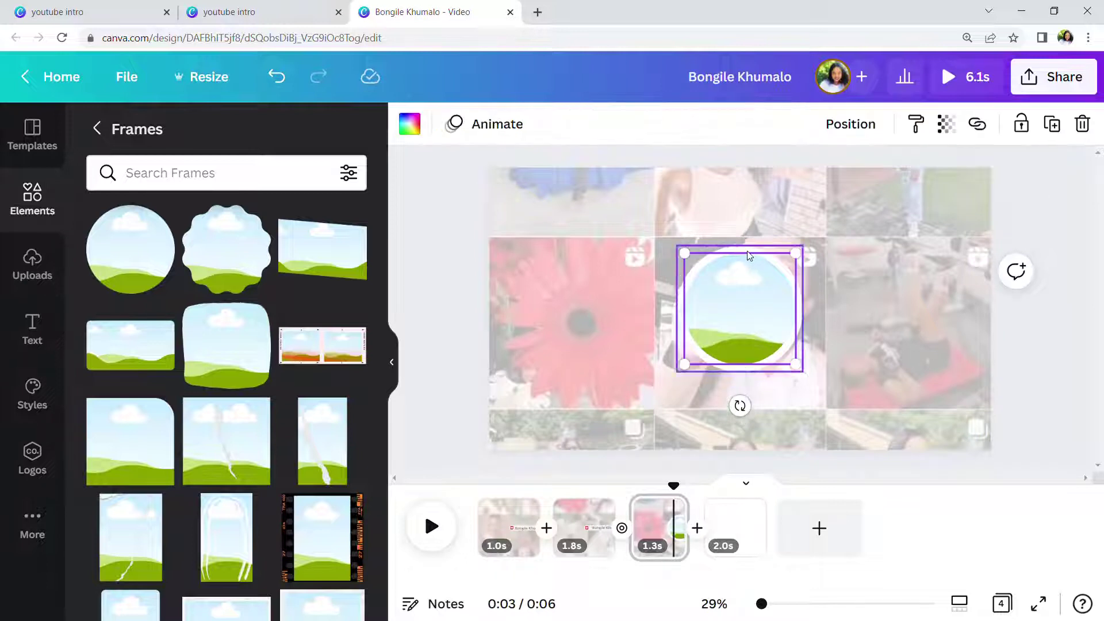
pyautogui.click(747, 255)
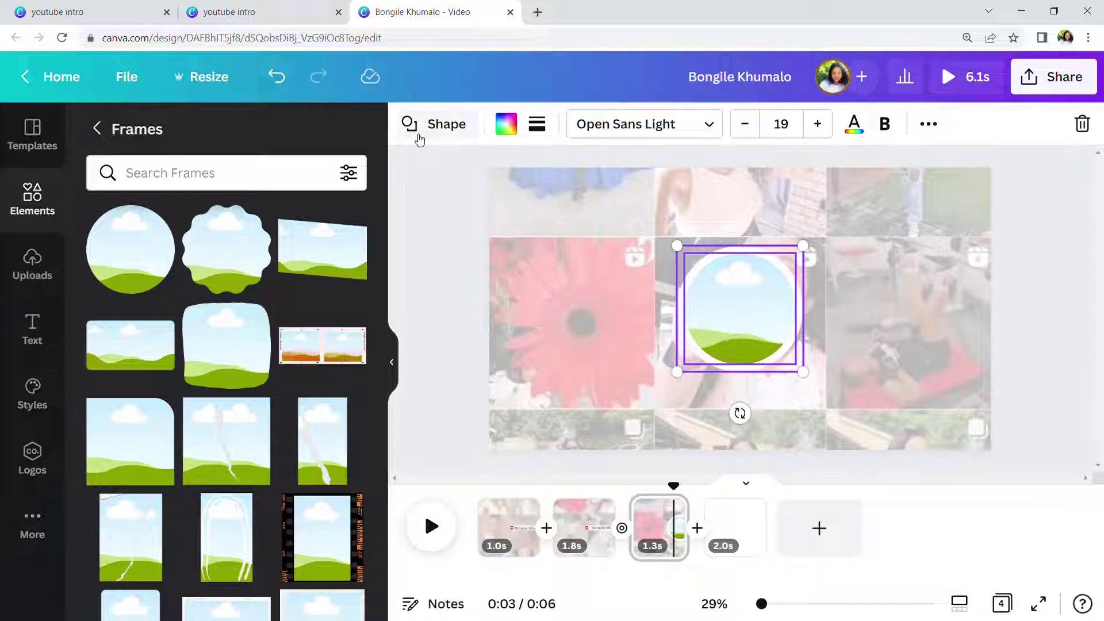
pyautogui.rightClick(746, 329)
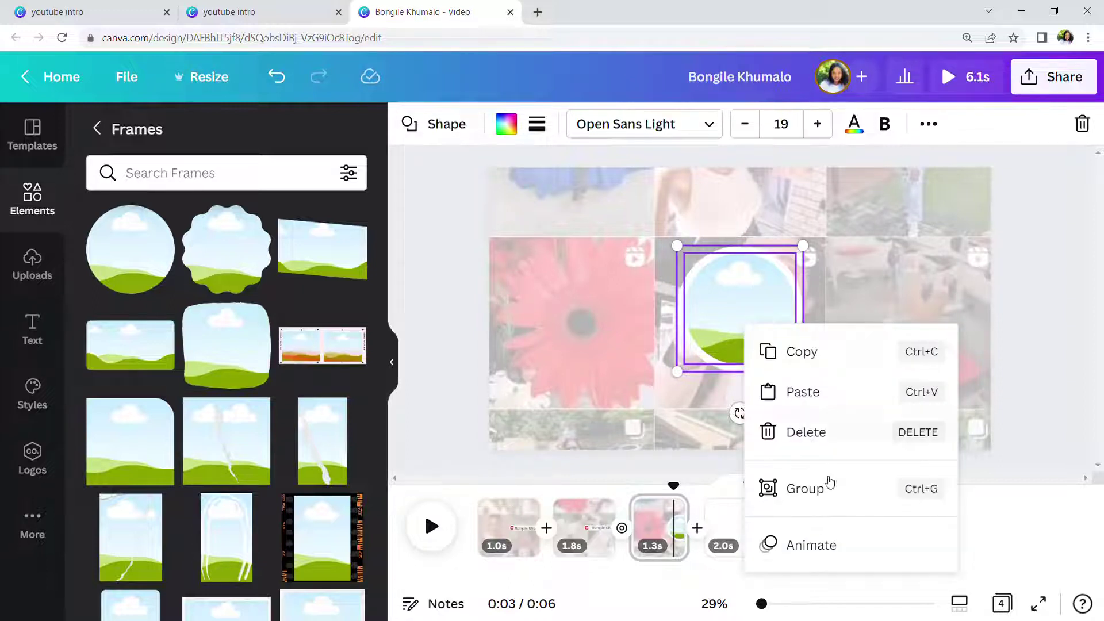
pyautogui.click(811, 496)
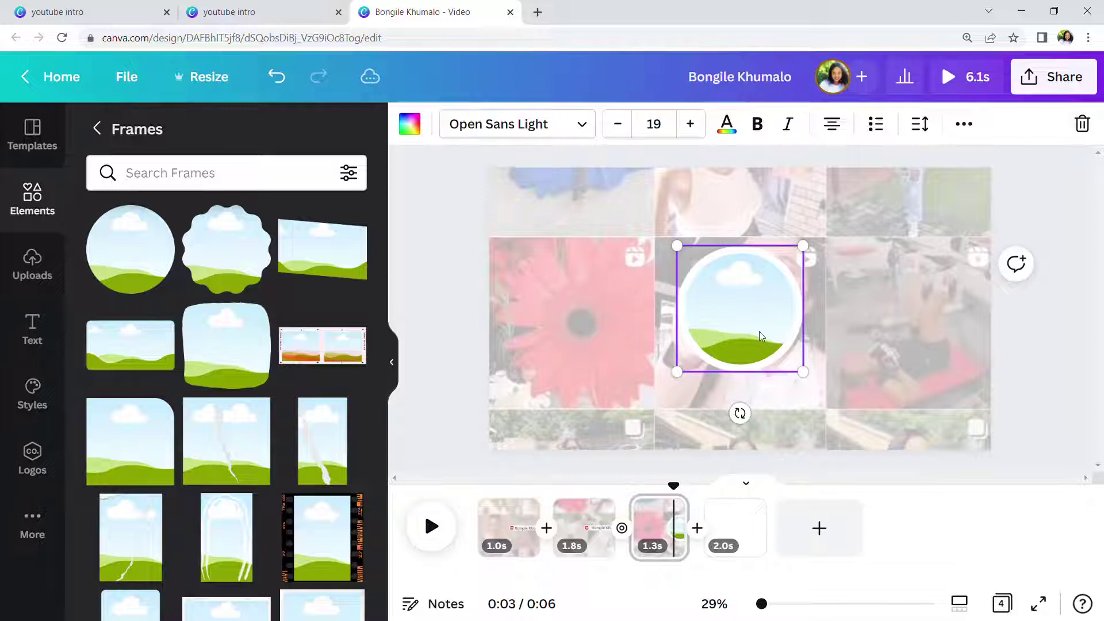
pyautogui.click(763, 259)
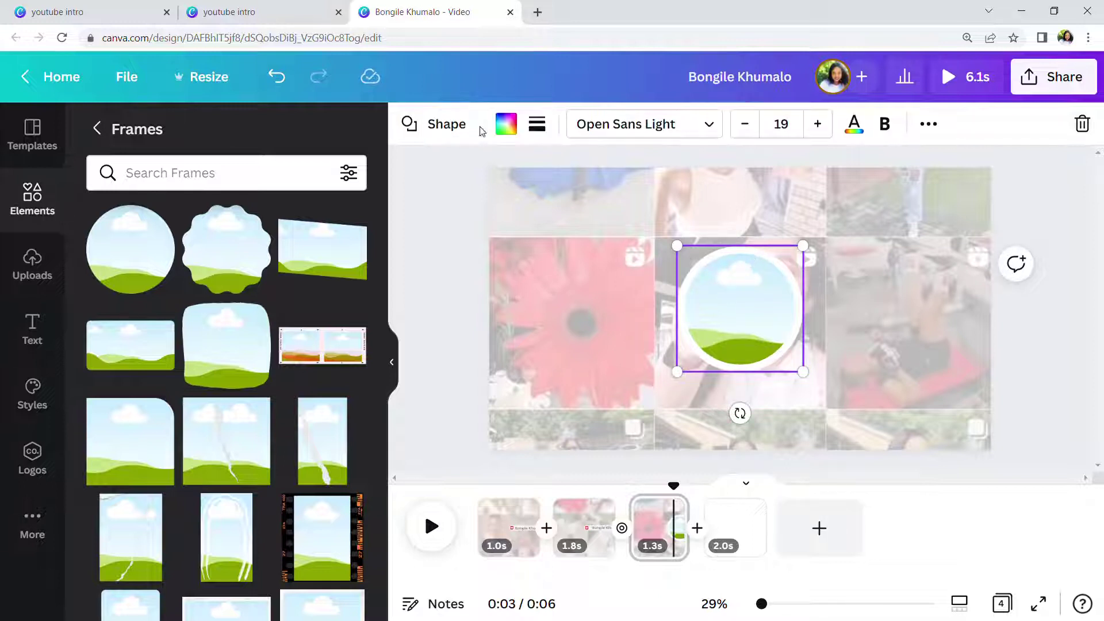
# - Colour the ring with the red document swatch and fill the frame with the uploaded selfie
pyautogui.click(505, 126)
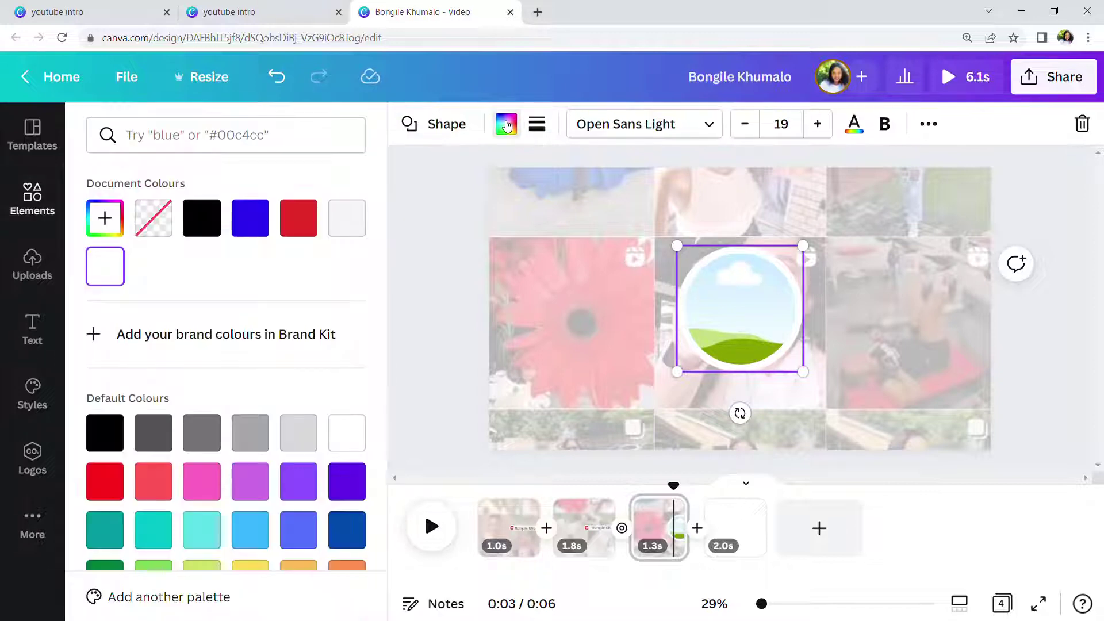
pyautogui.click(295, 223)
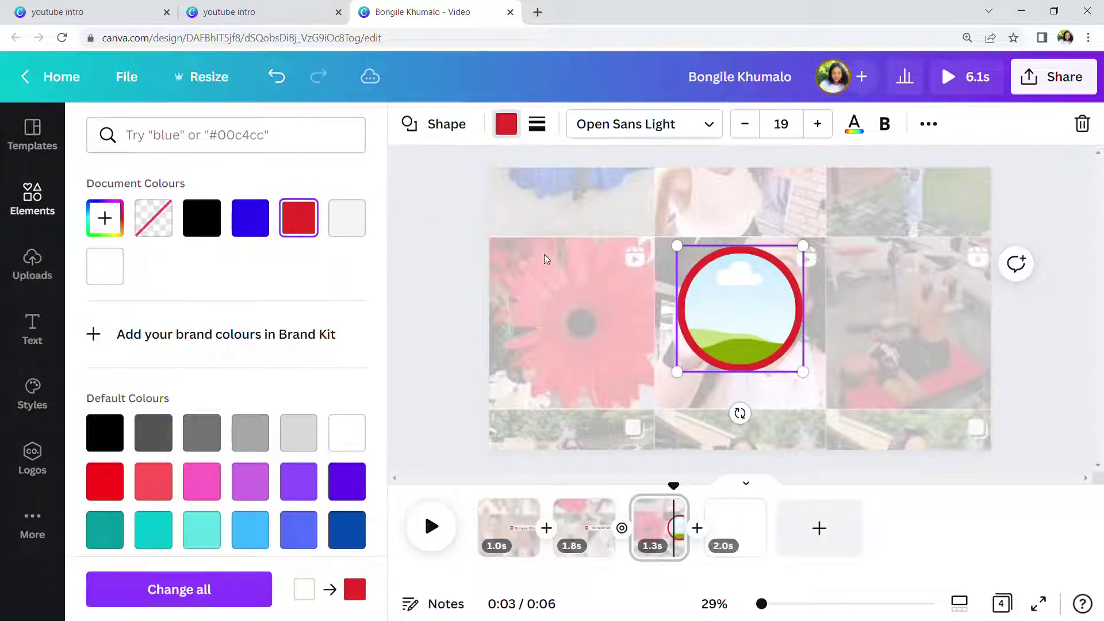
pyautogui.press('Escape')
pyautogui.click(33, 264)
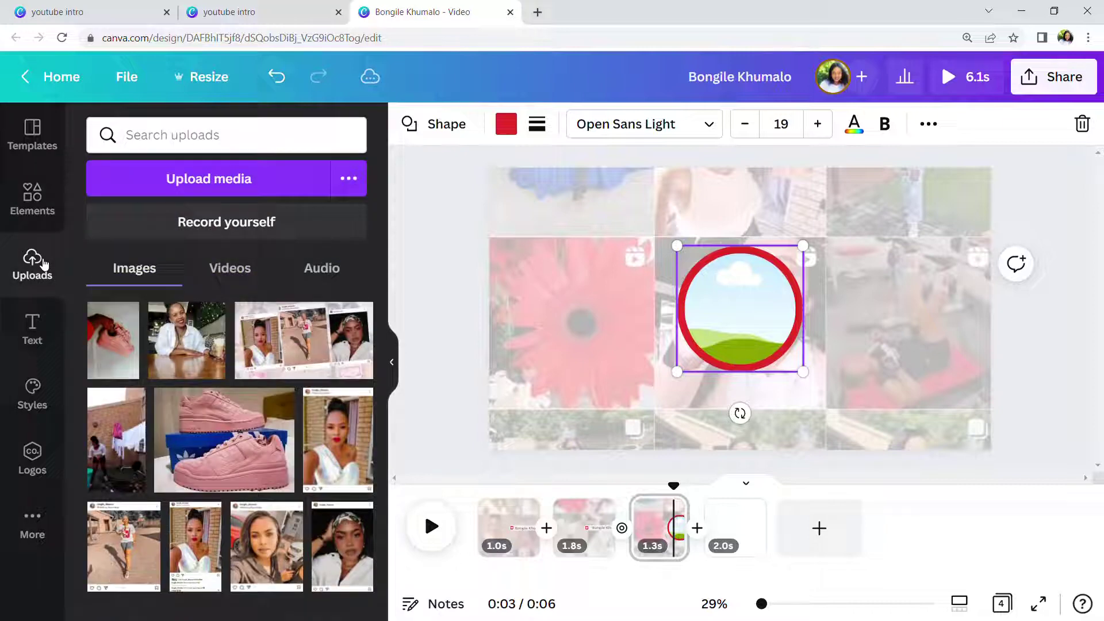
pyautogui.moveTo(269, 550); pyautogui.dragTo(742, 310)
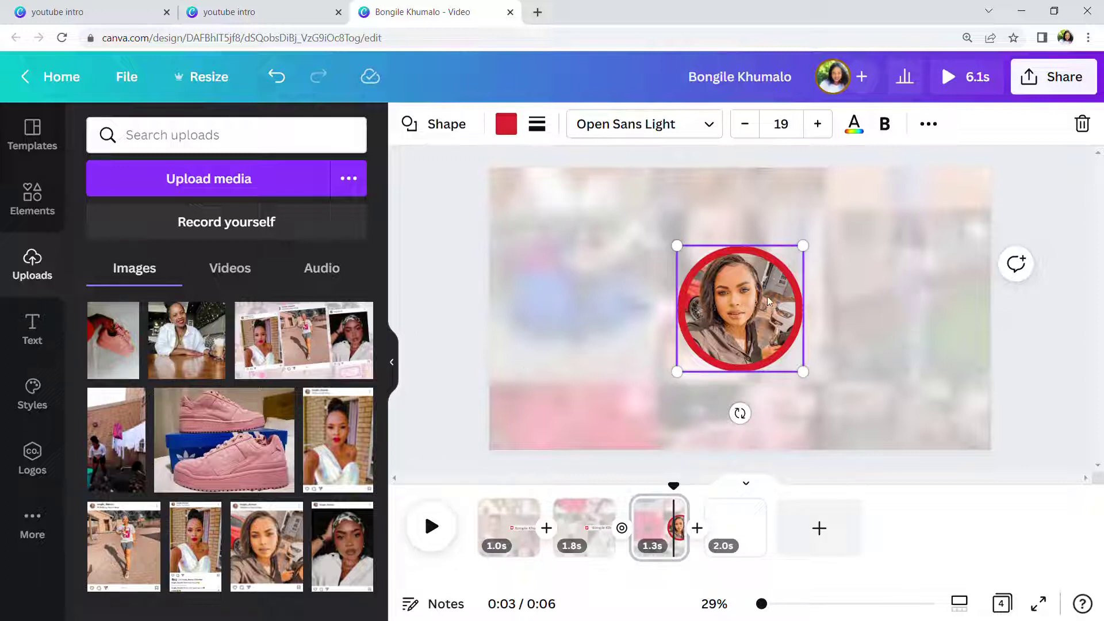
# - Give the red-ringed profile circle the Pop animation
pyautogui.click(930, 126)
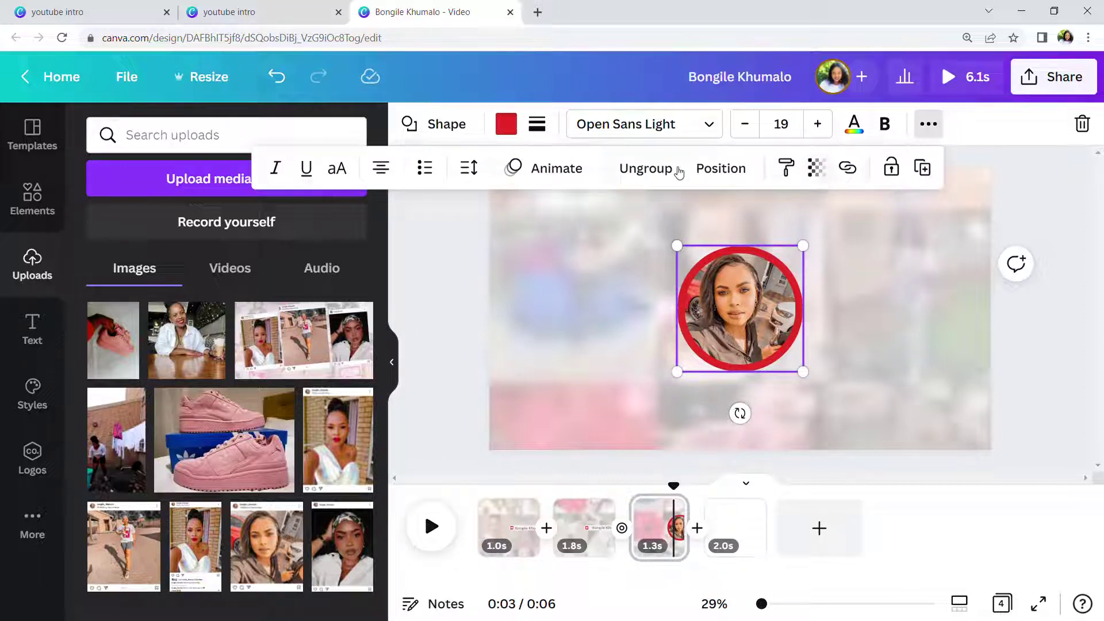
pyautogui.click(557, 168)
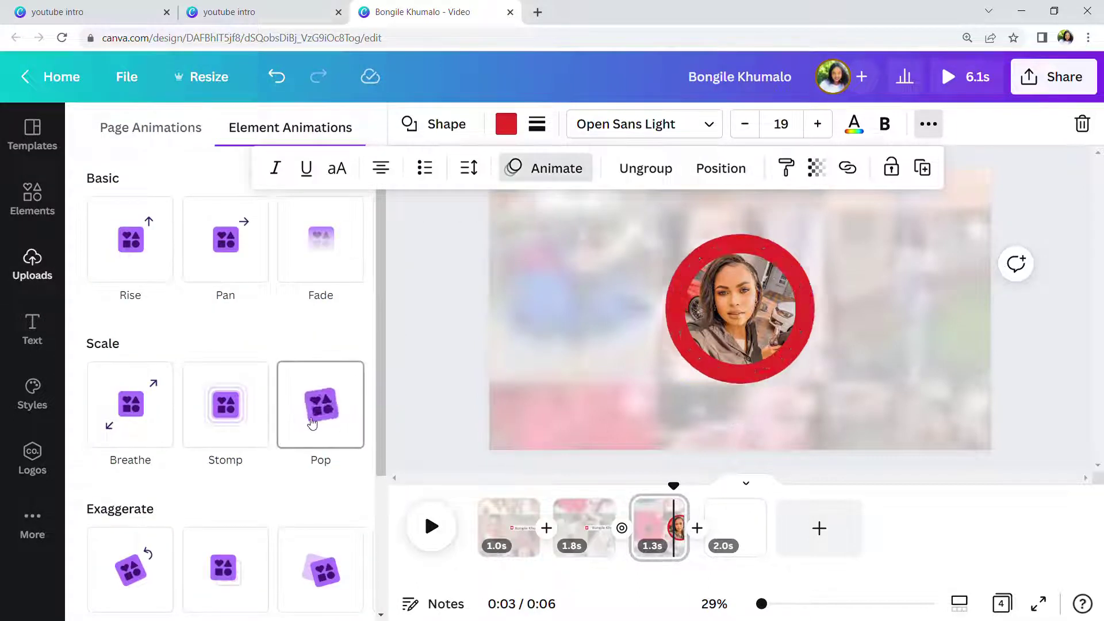
pyautogui.click(314, 423)
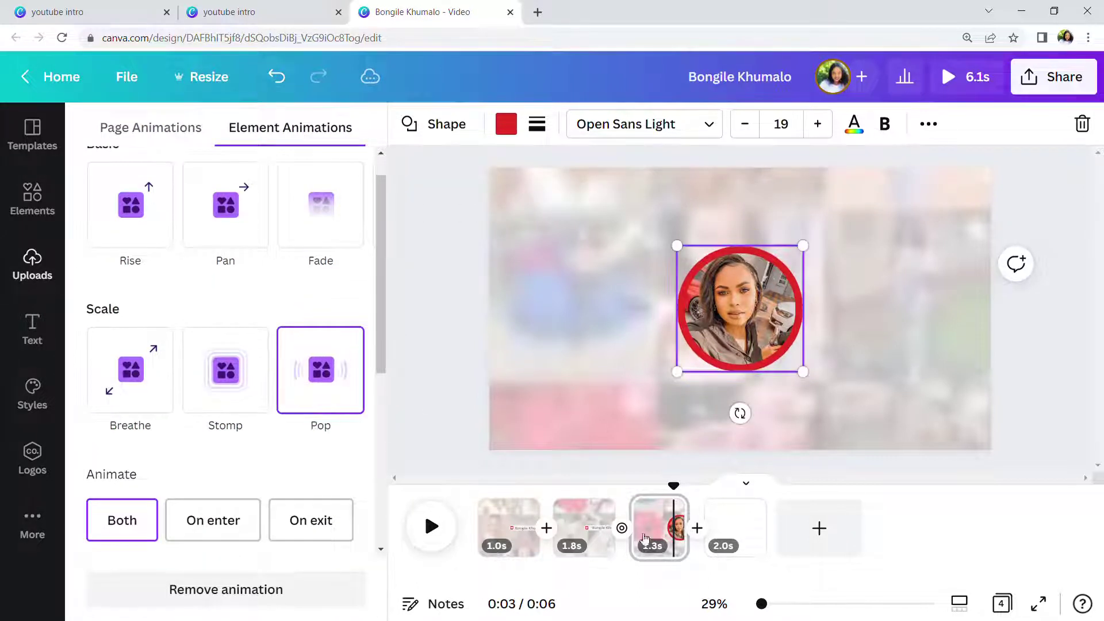
# - Scroll through the element animations and open page 3's 1.3s timing bar
pyautogui.scroll(-3, 143, 506)
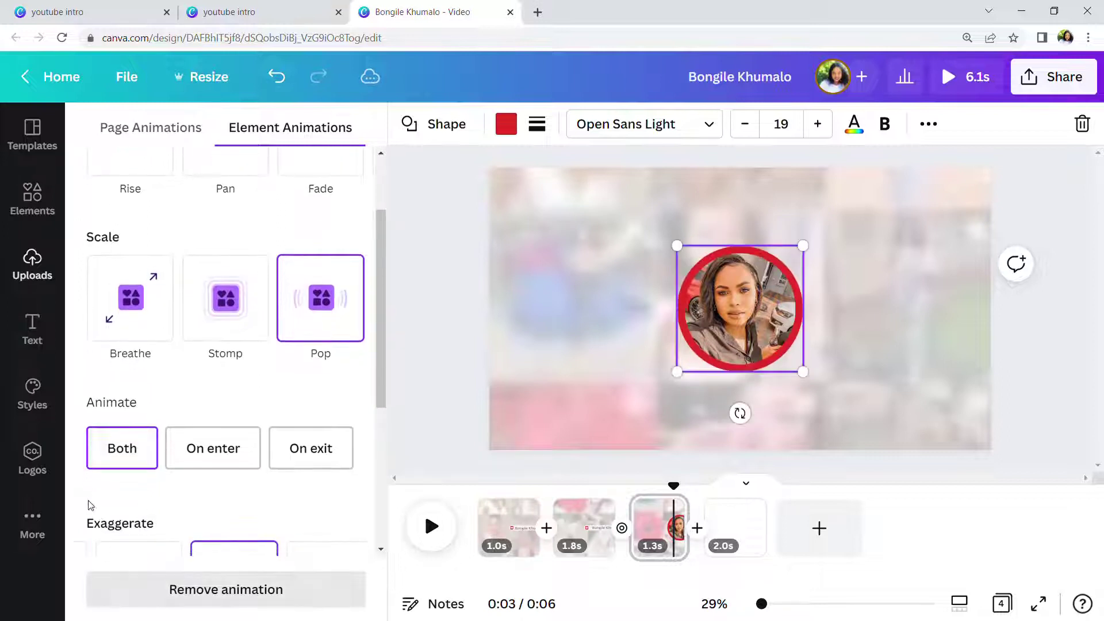
pyautogui.scroll(-1, 99, 451)
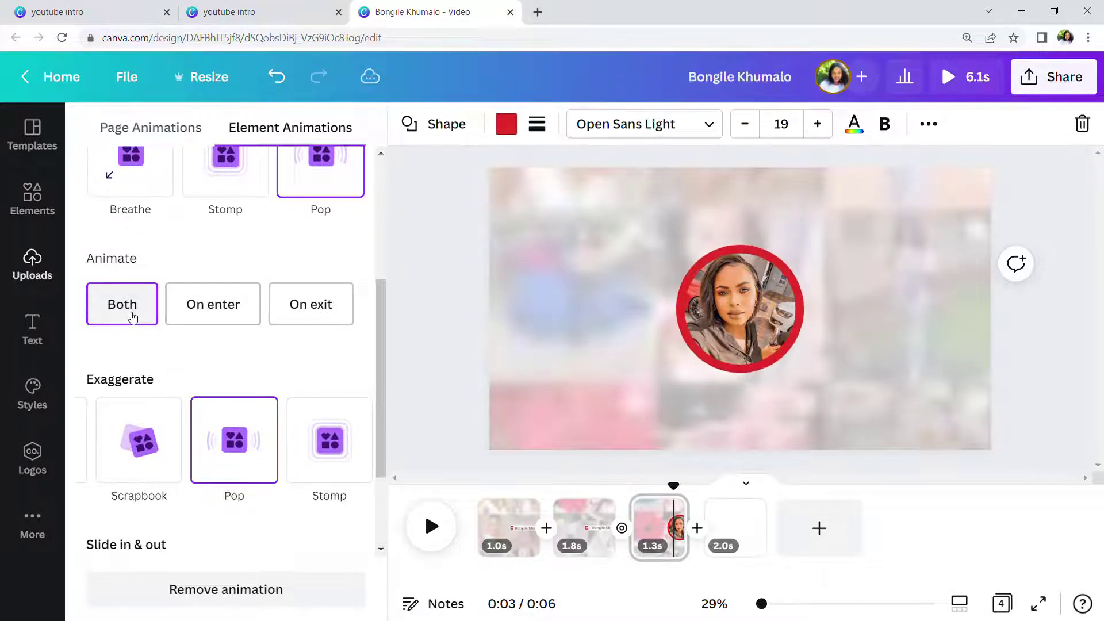
pyautogui.scroll(-2, 237, 464)
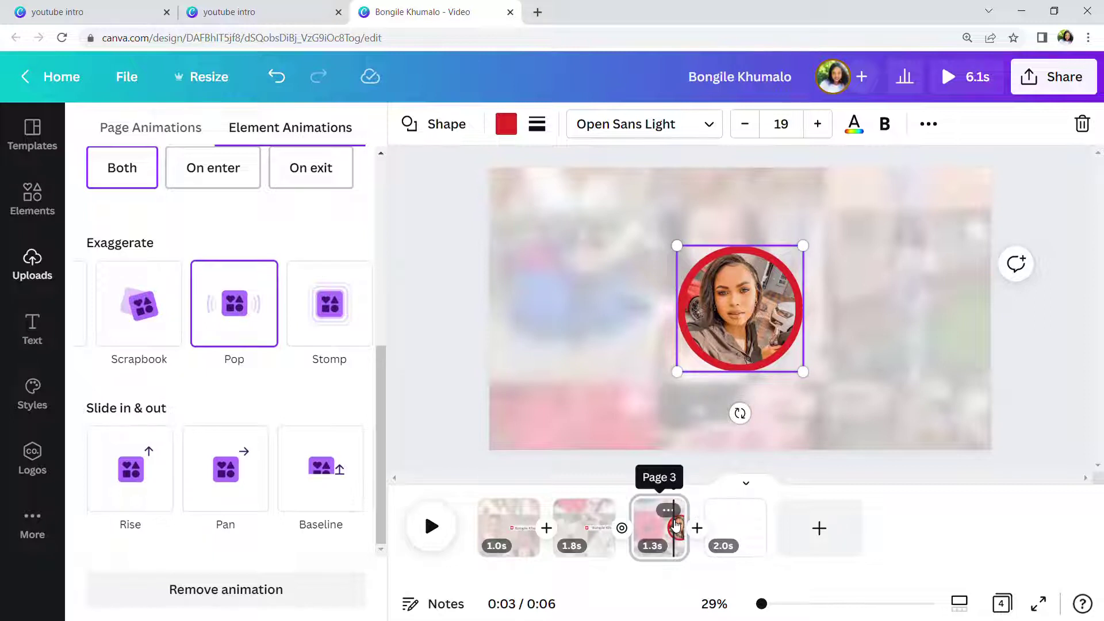
pyautogui.click(652, 545)
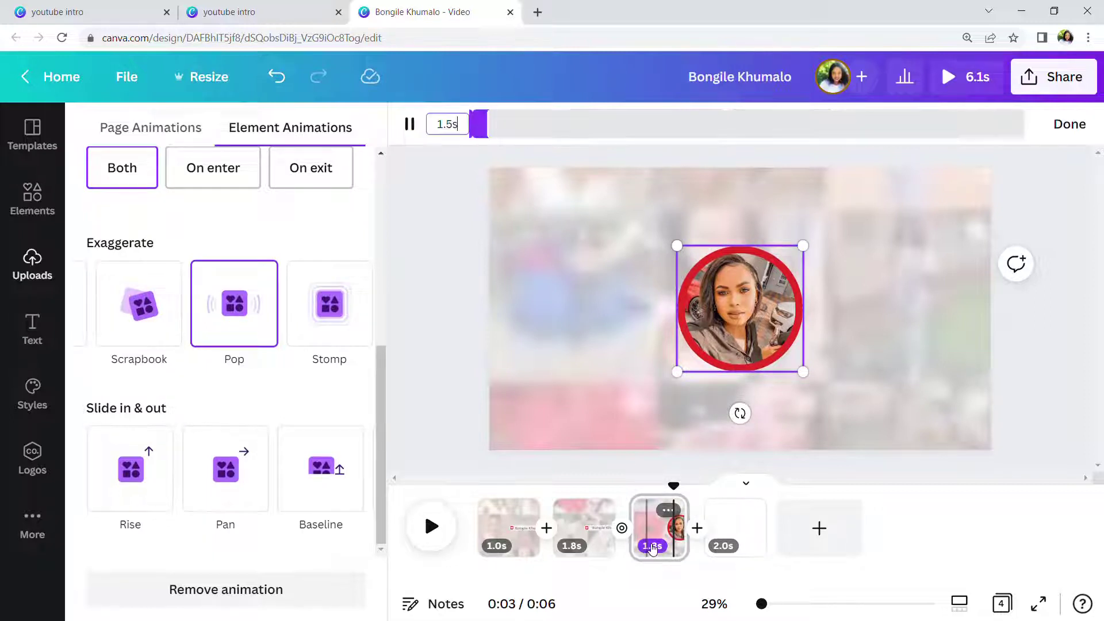
pyautogui.click(502, 195)
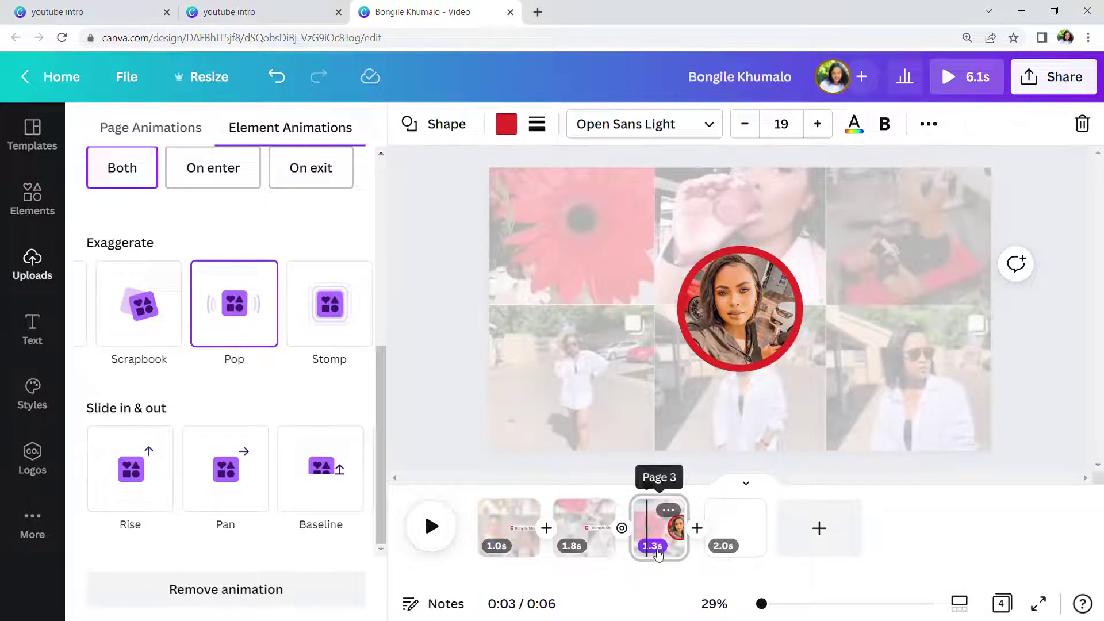
pyautogui.click(658, 552)
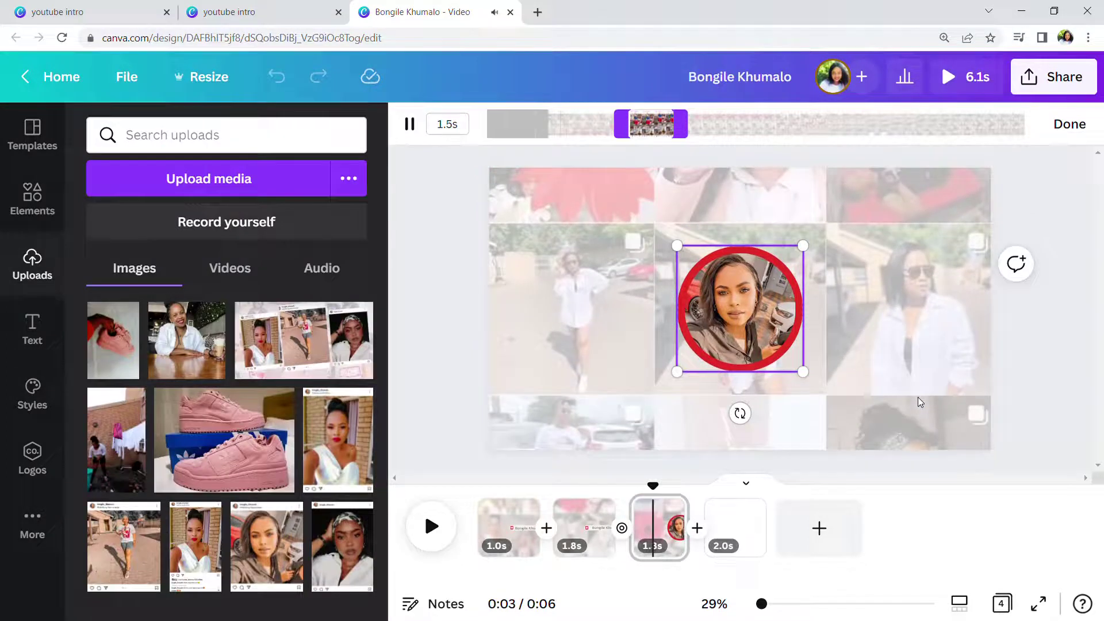
# - Select page 4's faded collage video and switch Uploads to images after browsing Frames
pyautogui.click(745, 526)
pyautogui.click(477, 431)
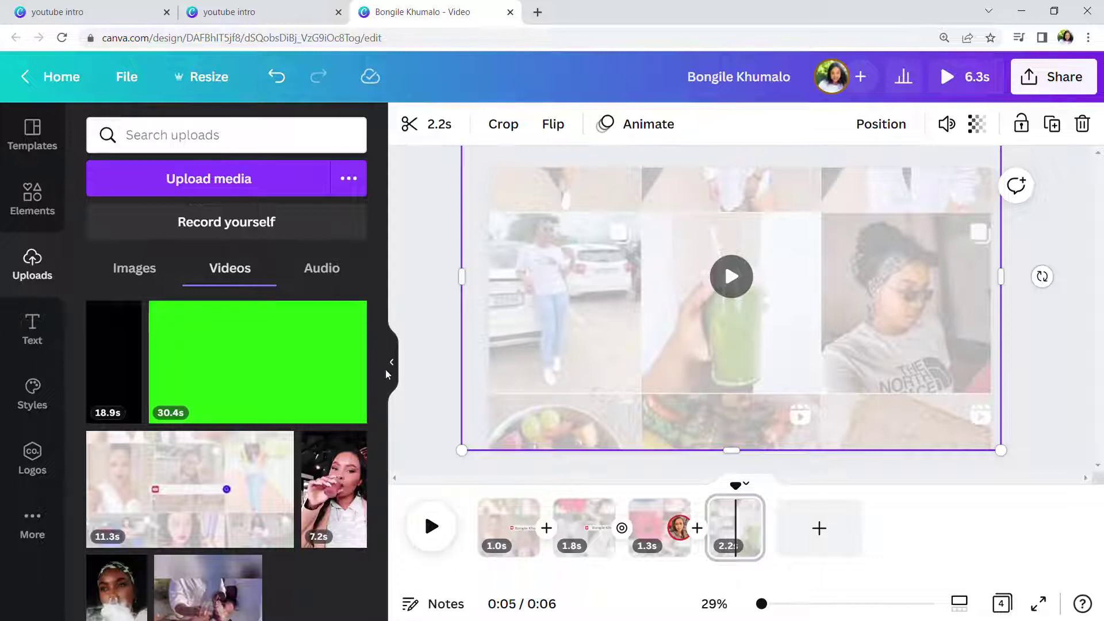
pyautogui.click(133, 267)
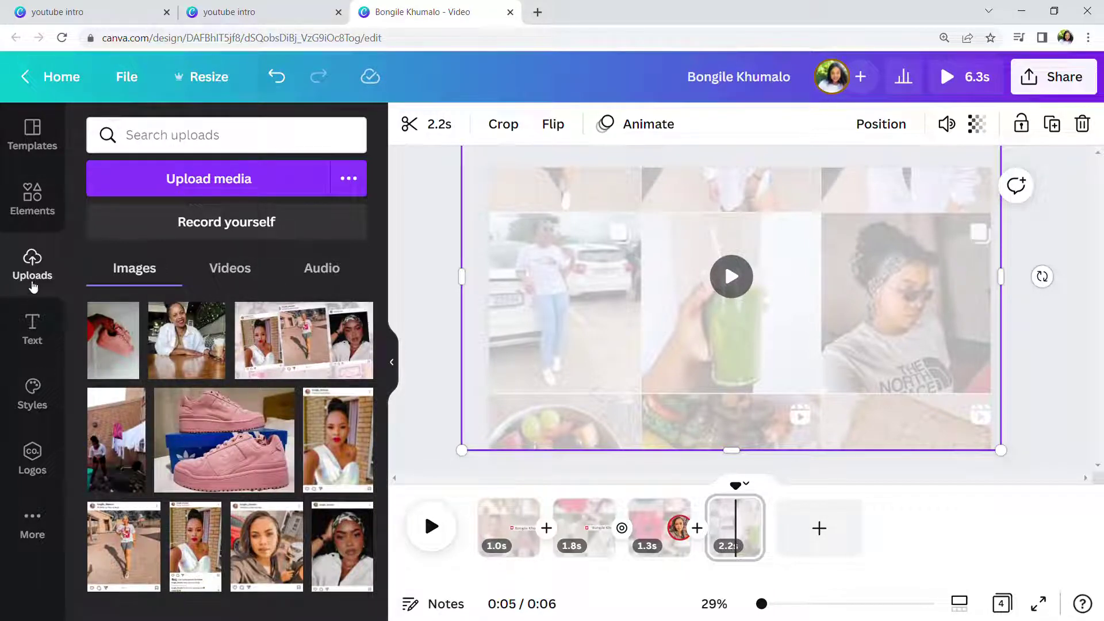
pyautogui.click(31, 208)
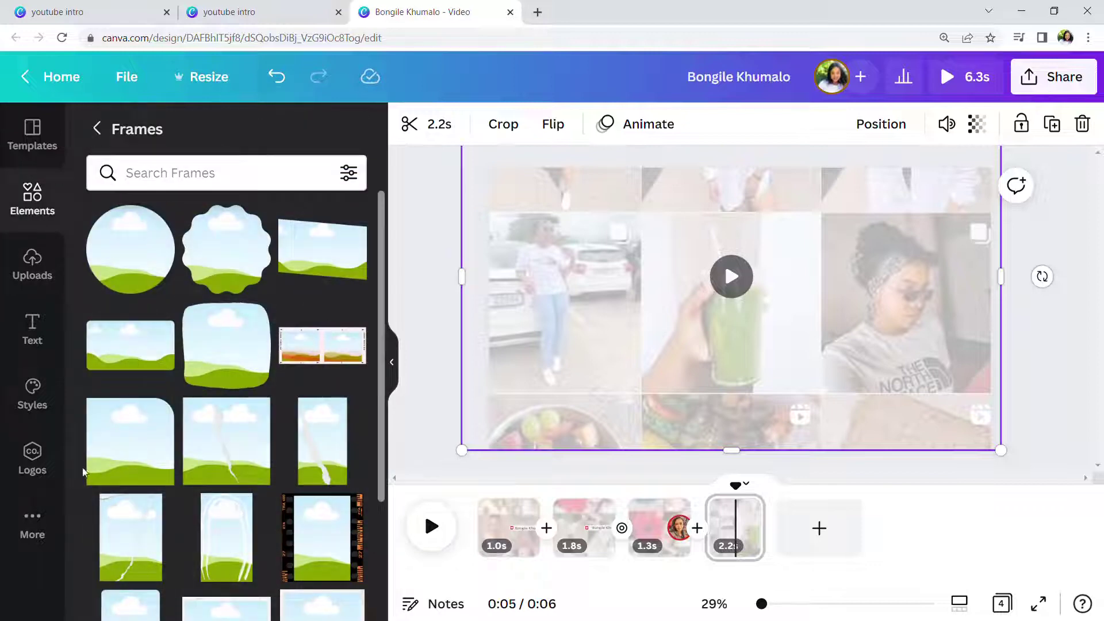
pyautogui.scroll(-5, 200, 429)
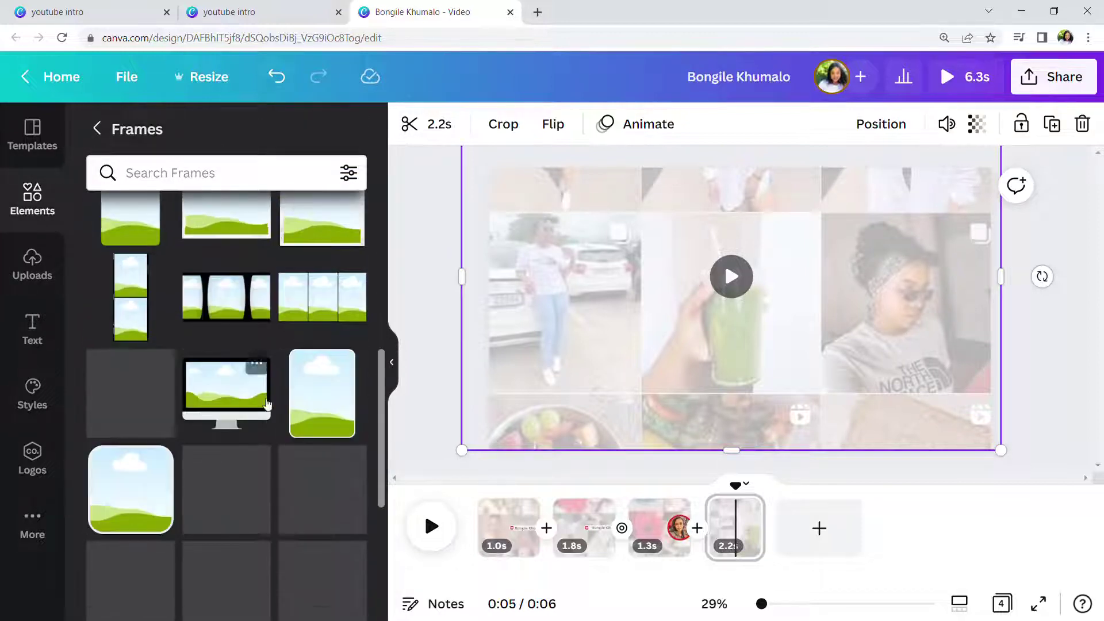
pyautogui.scroll(-10, 270, 503)
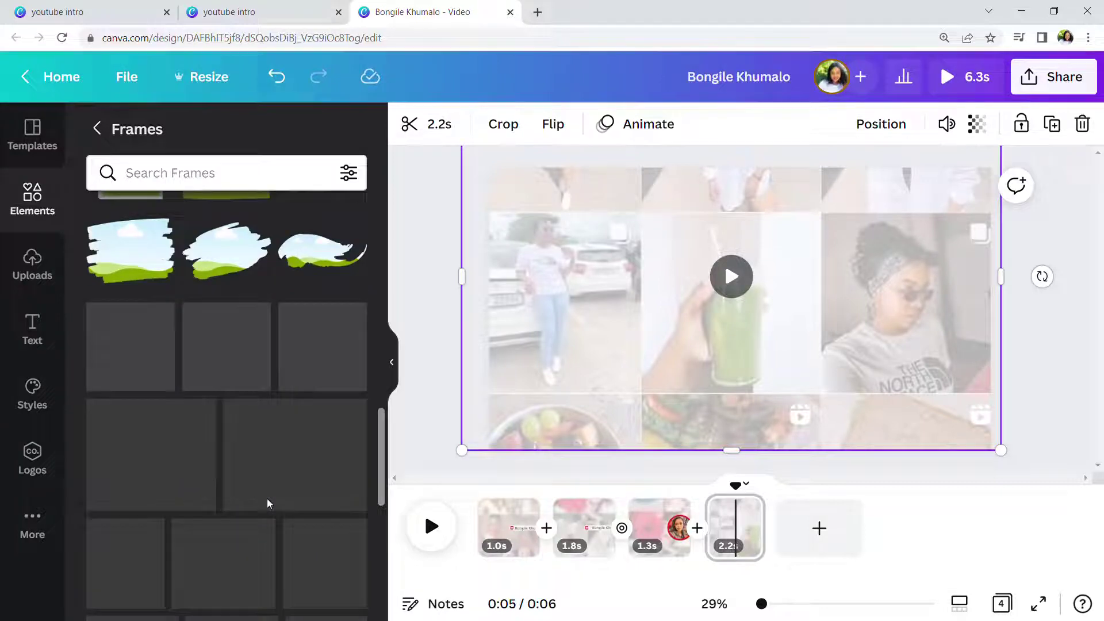
pyautogui.scroll(-4, 272, 505)
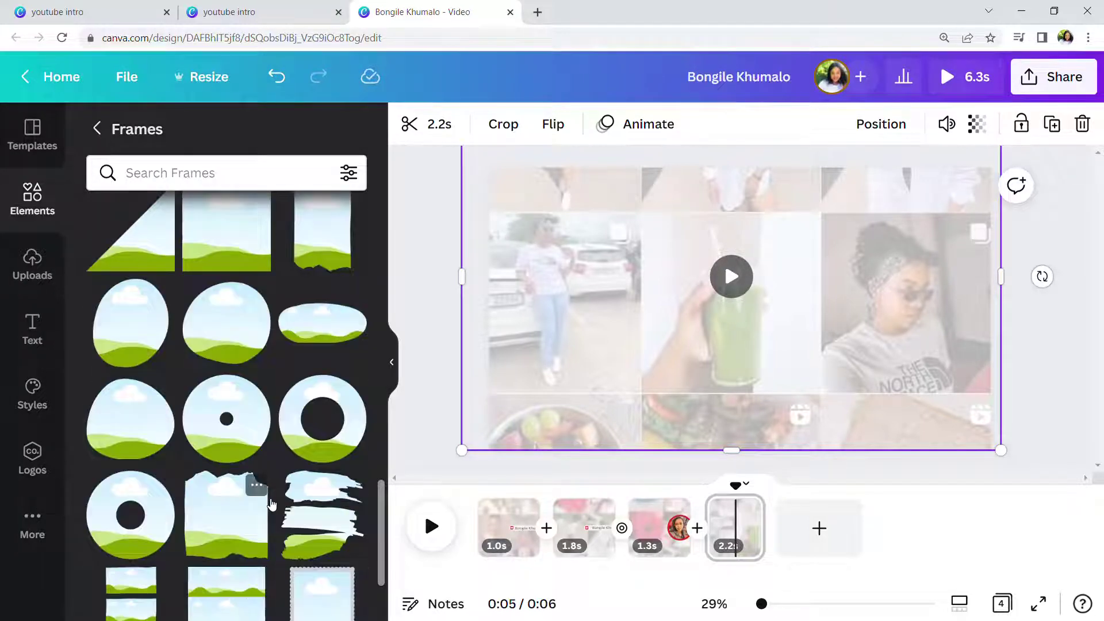
pyautogui.click(48, 276)
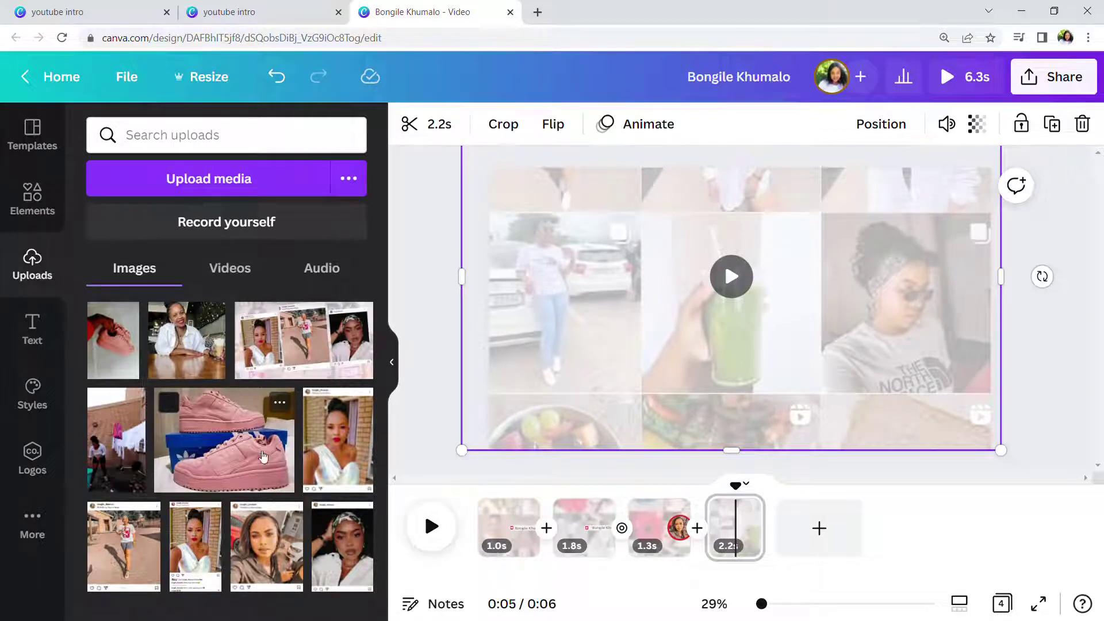
# - Undo the accidental photo replacement to restore page 4's faded collage video
pyautogui.moveTo(428, 459); pyautogui.dragTo(575, 318)
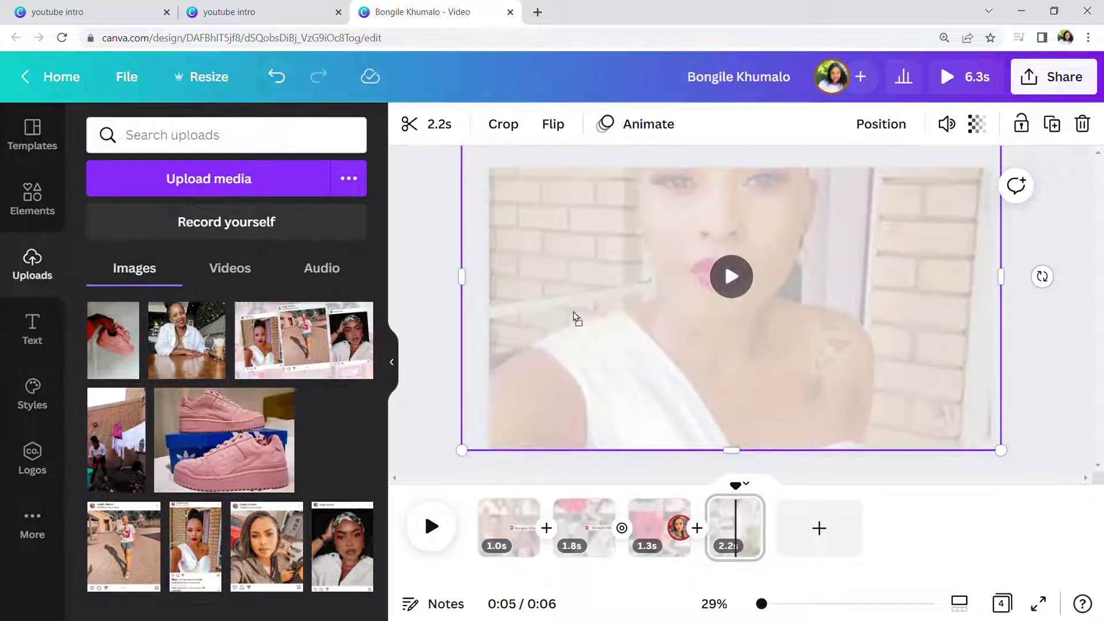
pyautogui.moveTo(592, 276); pyautogui.dragTo(595, 276)
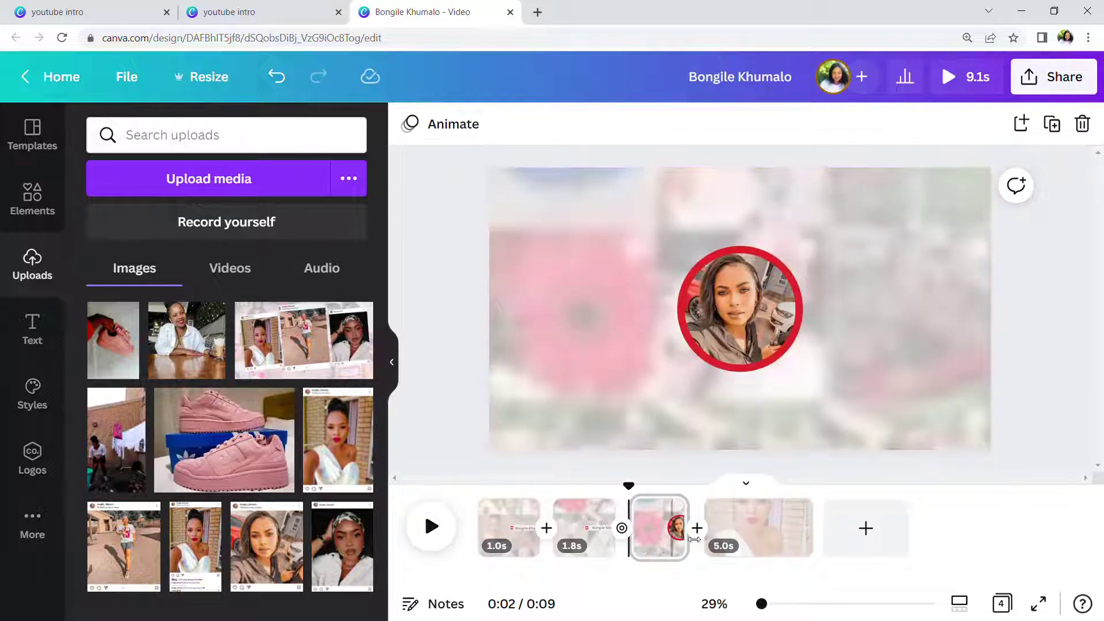
pyautogui.click(750, 532)
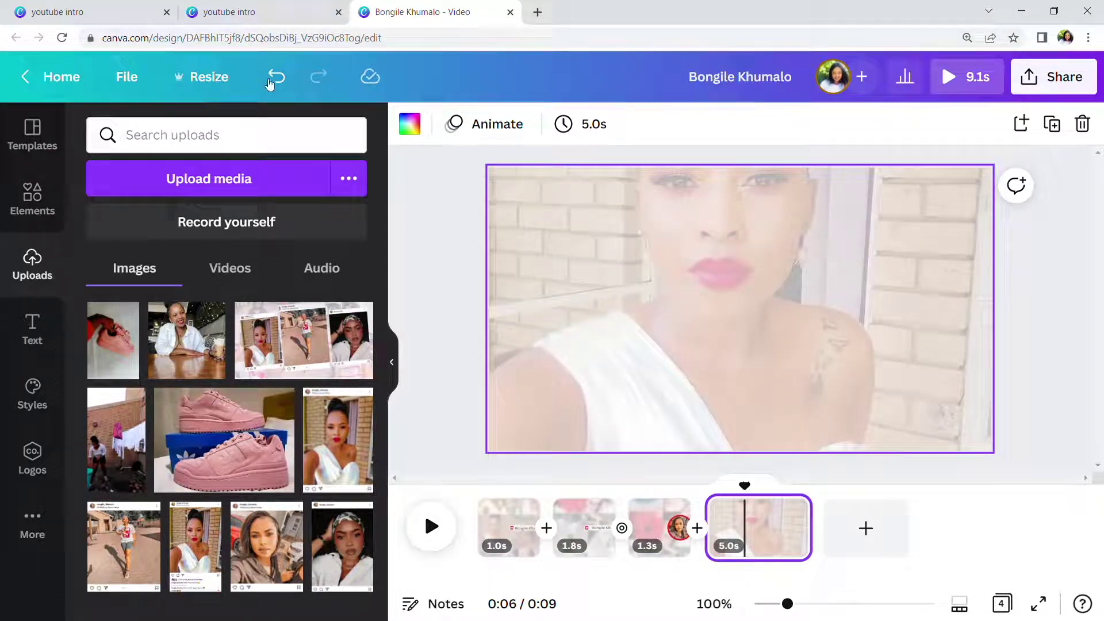
pyautogui.click(288, 83)
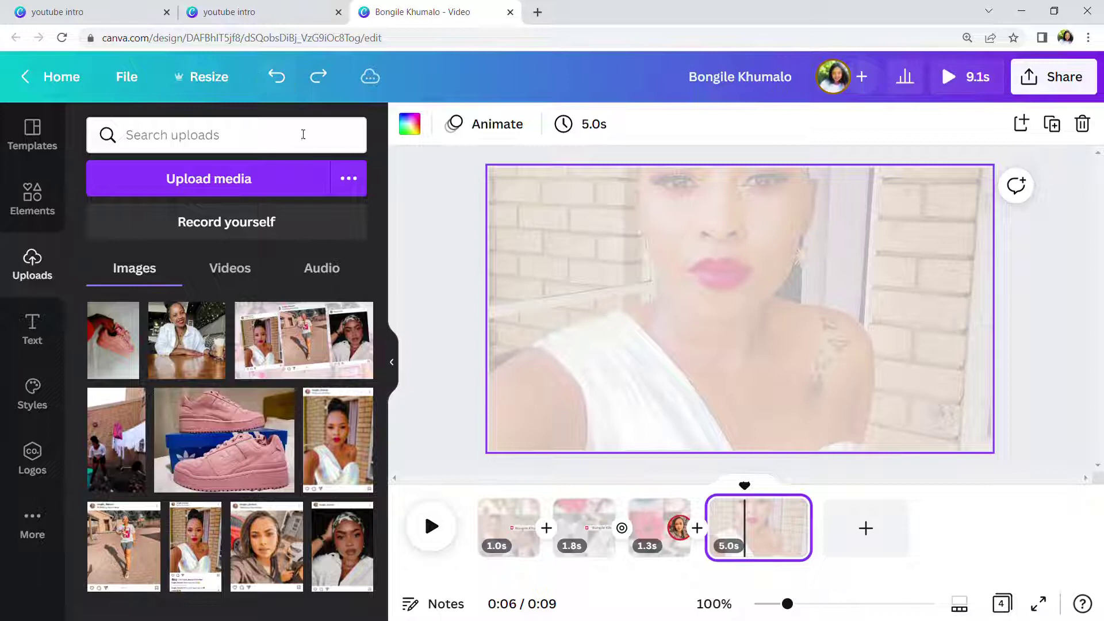
pyautogui.click(277, 76)
pyautogui.click(613, 249)
pyautogui.hotkey('ctrl', 'y')
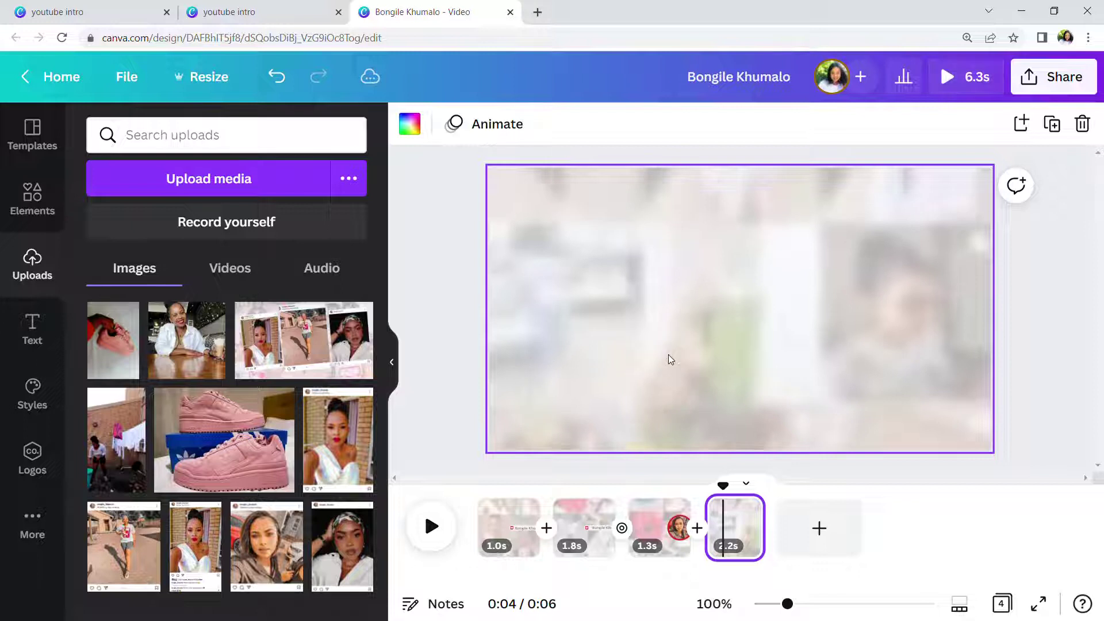
# - Add the Instagram-style photo of the woman in white, tilted about 12° and moved up-left
pyautogui.moveTo(367, 452); pyautogui.dragTo(605, 284)
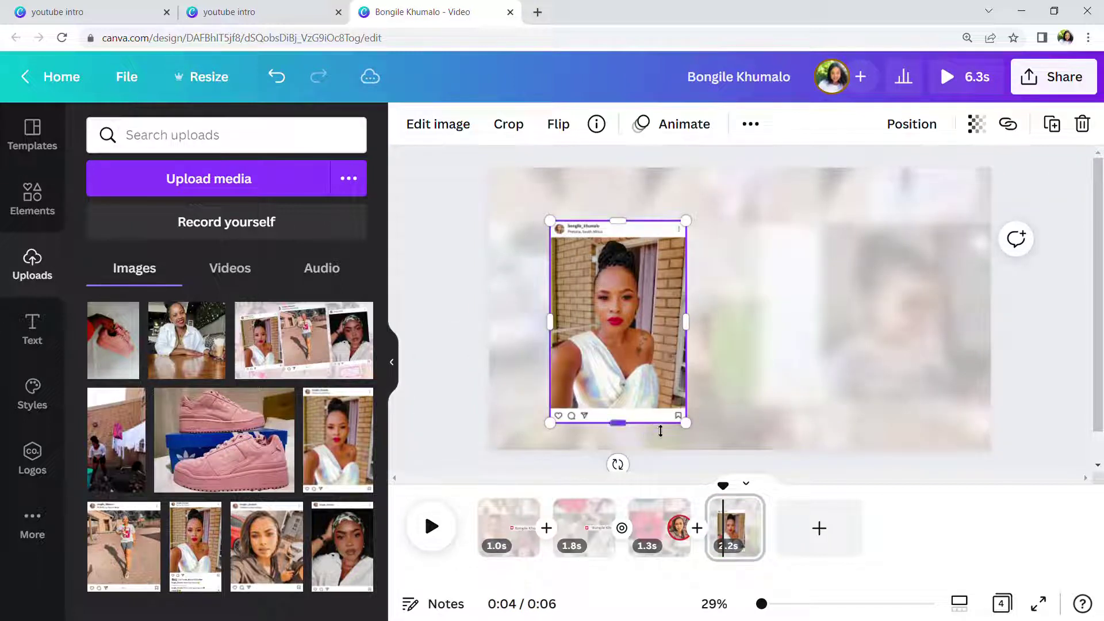
pyautogui.moveTo(619, 465); pyautogui.dragTo(649, 460)
pyautogui.moveTo(610, 333); pyautogui.dragTo(595, 326)
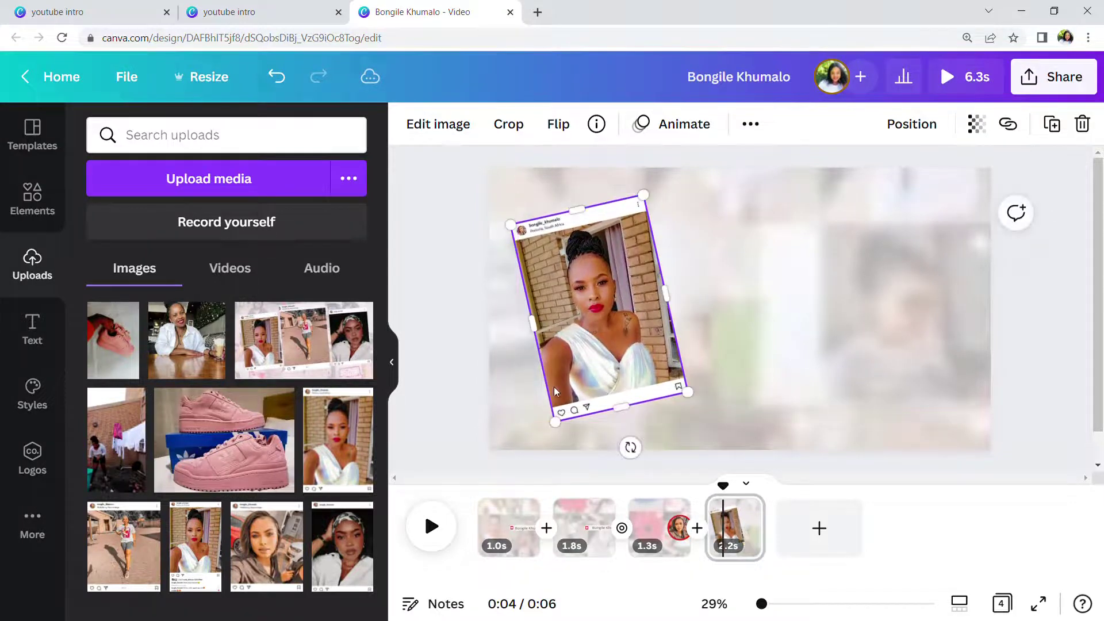
pyautogui.click(689, 308)
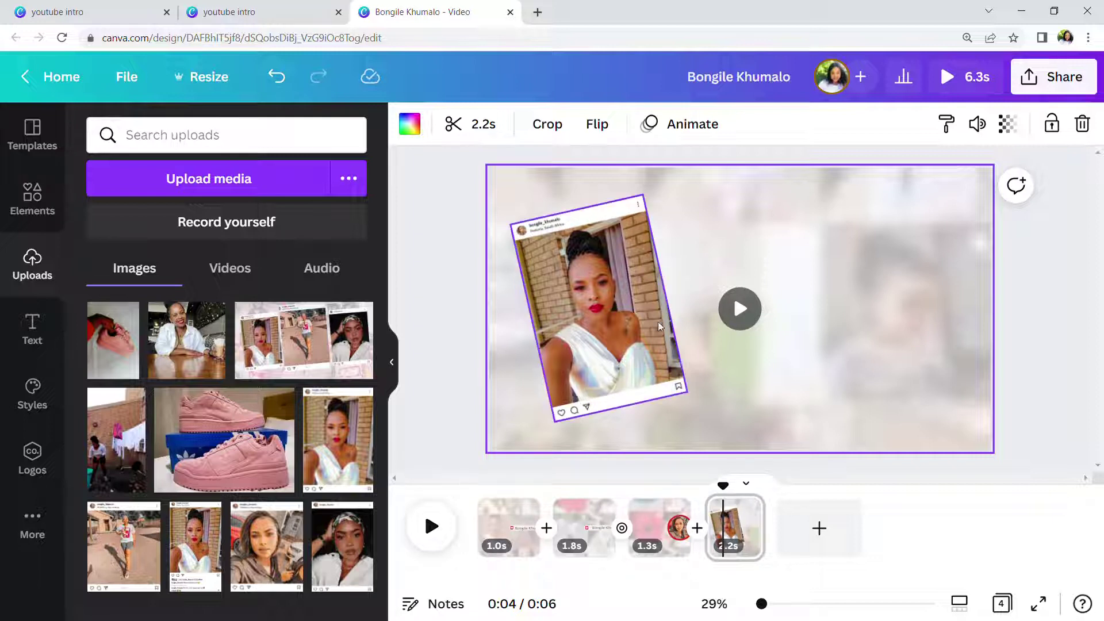
pyautogui.click(655, 366)
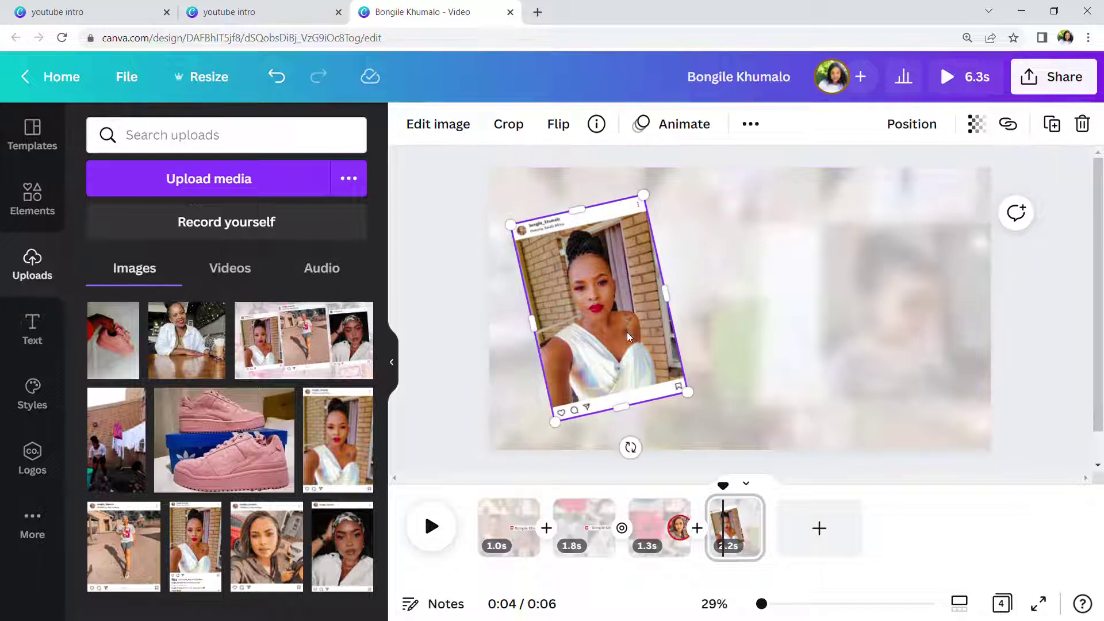
pyautogui.click(685, 125)
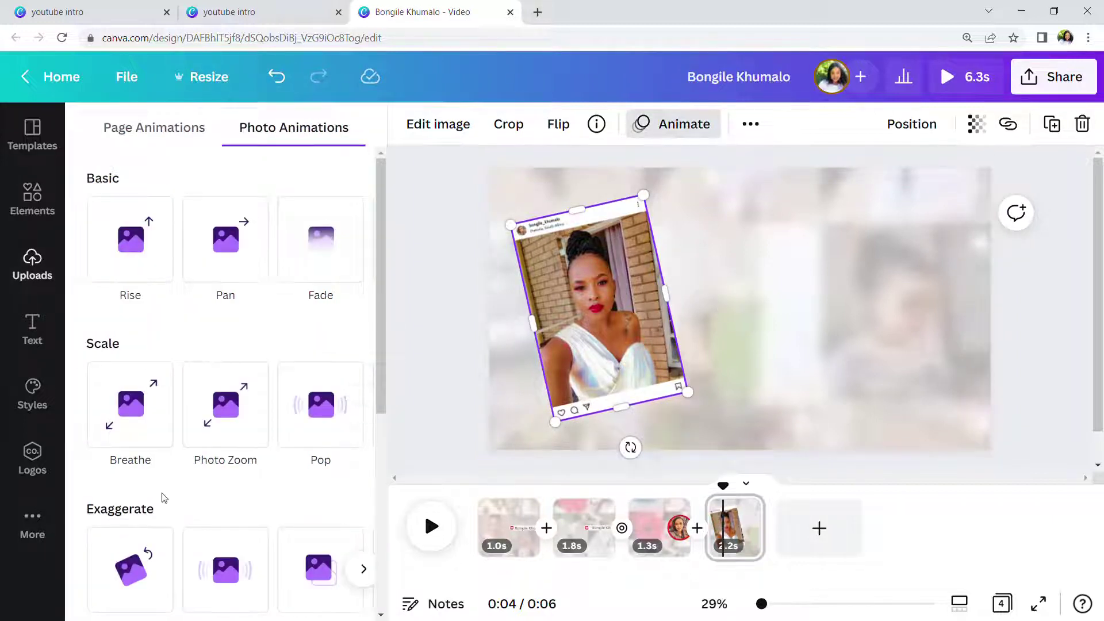
# - Give the tilted photo post the Rise animation, set to animate on both enter and exit
pyautogui.click(153, 459)
pyautogui.scroll(-4, 164, 454)
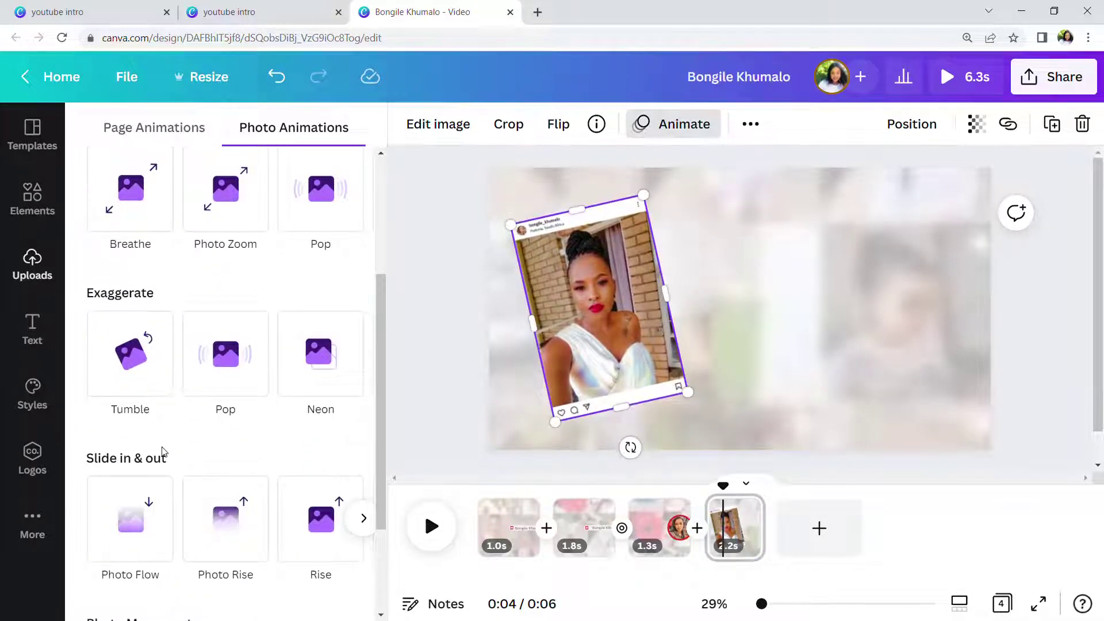
pyautogui.scroll(-1, 163, 453)
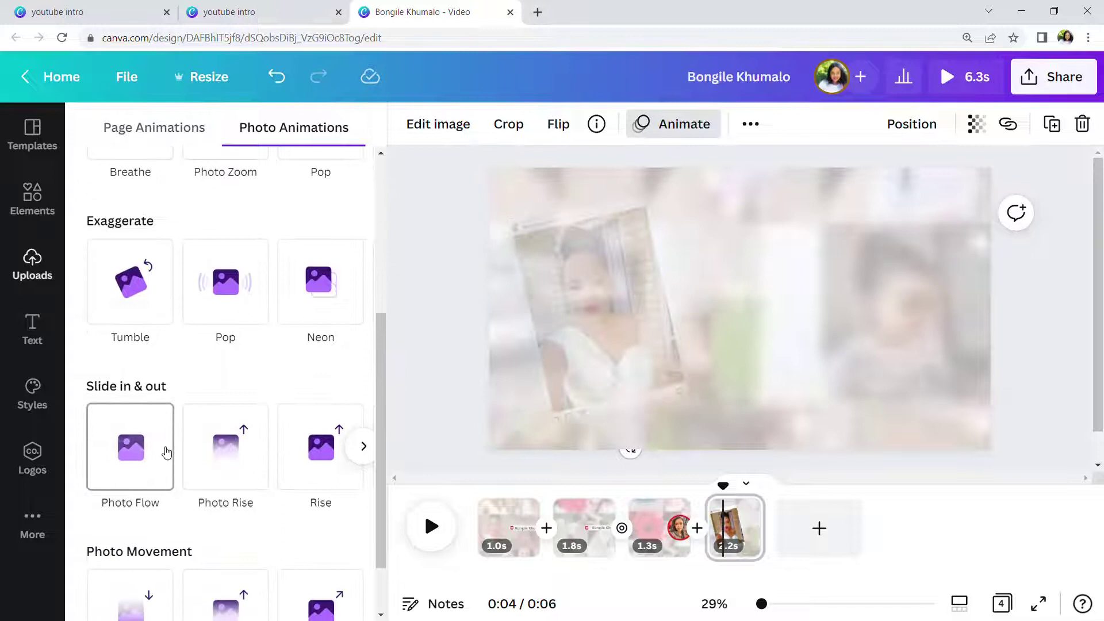
pyautogui.click(311, 463)
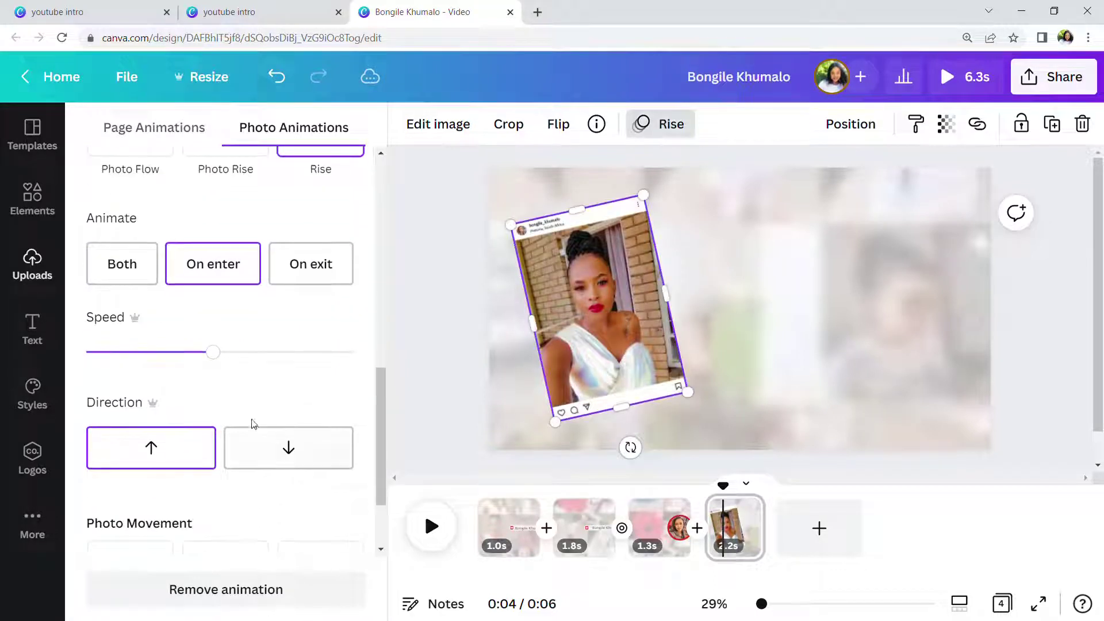
pyautogui.click(139, 267)
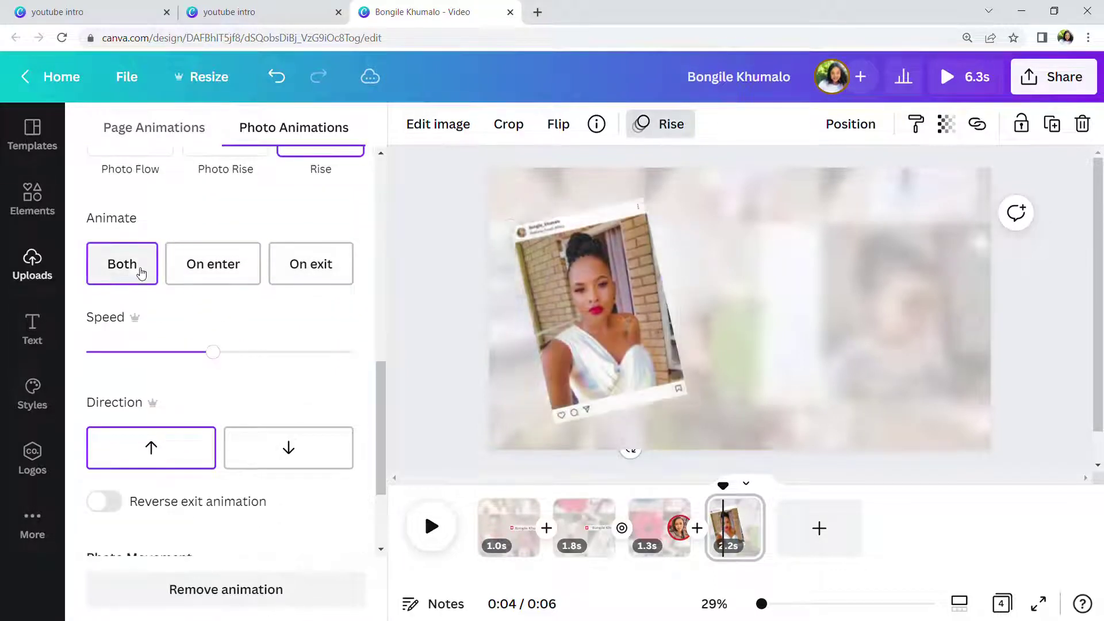
pyautogui.click(436, 371)
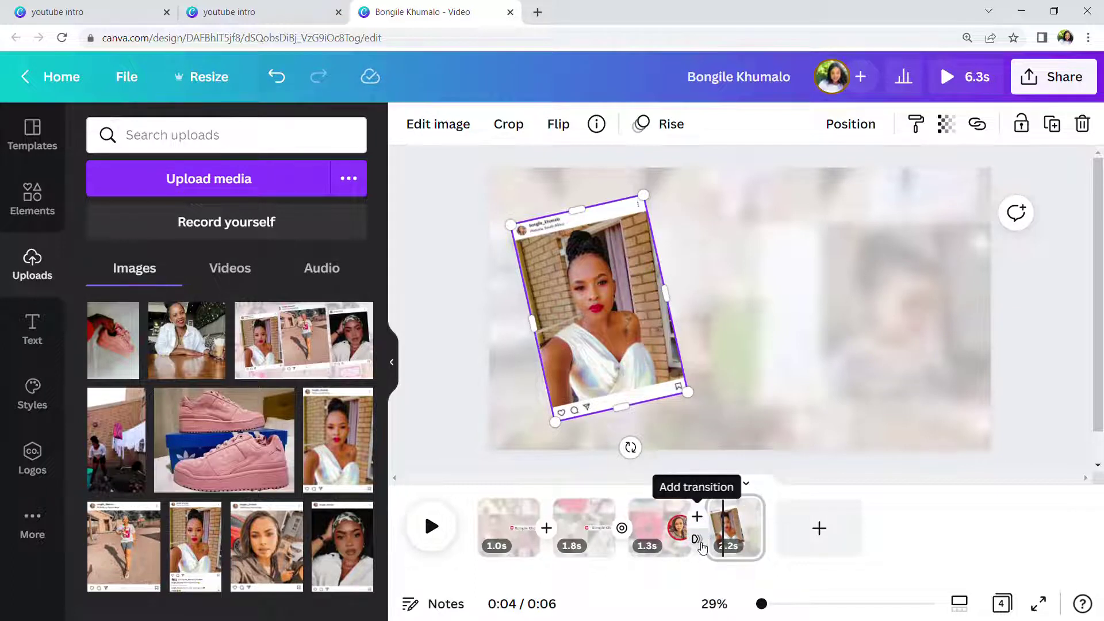
# - Insert a Line Wipe transition between pages 3 and 4
pyautogui.click(700, 547)
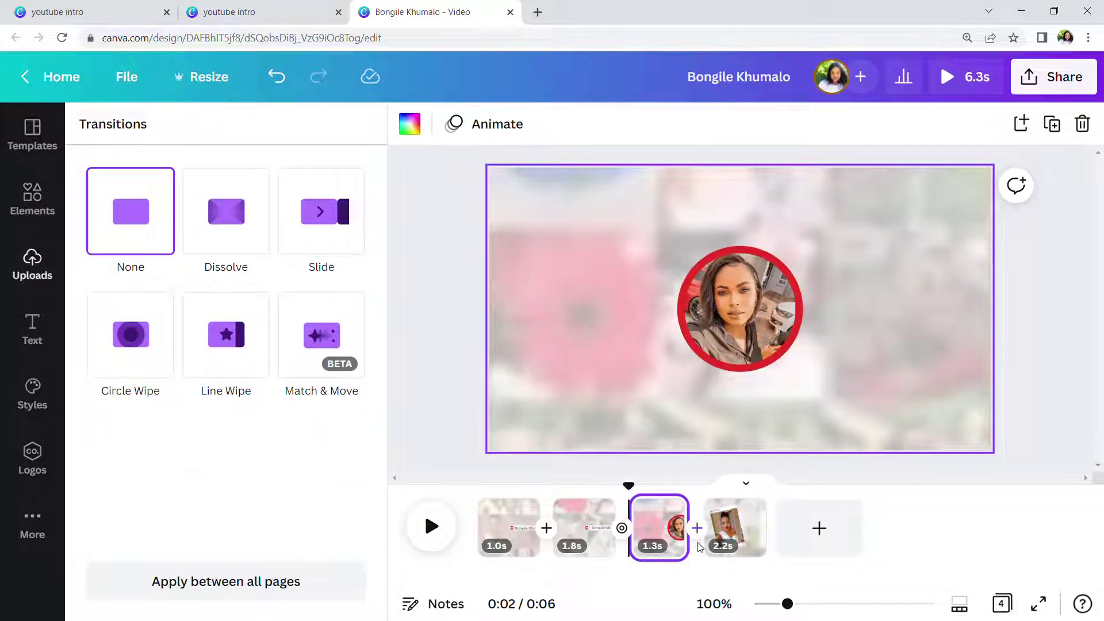
pyautogui.click(224, 369)
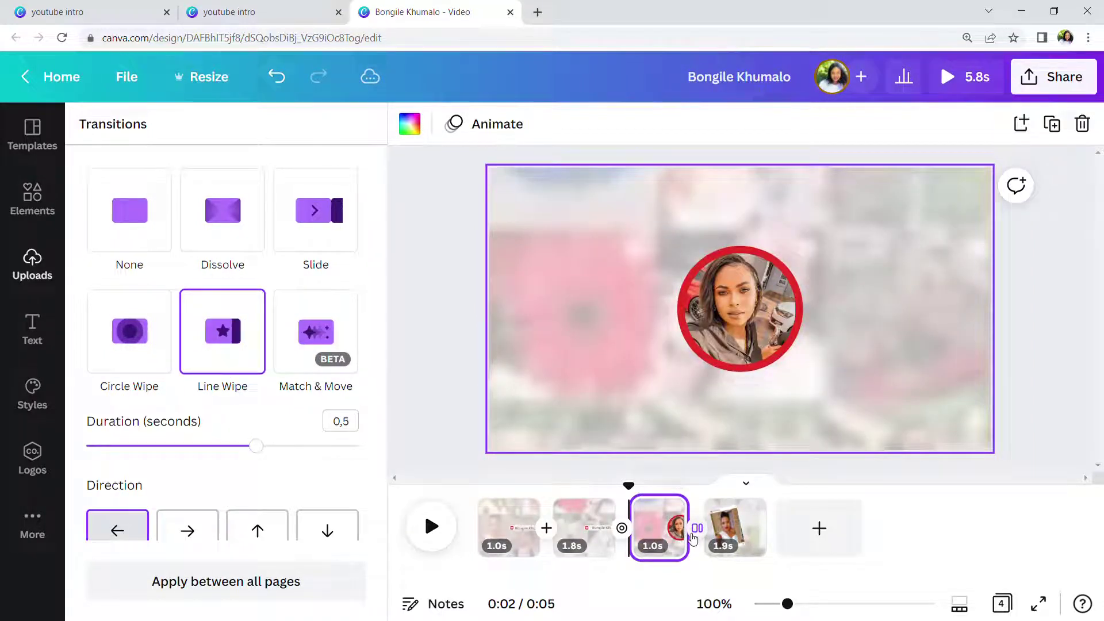
pyautogui.click(748, 538)
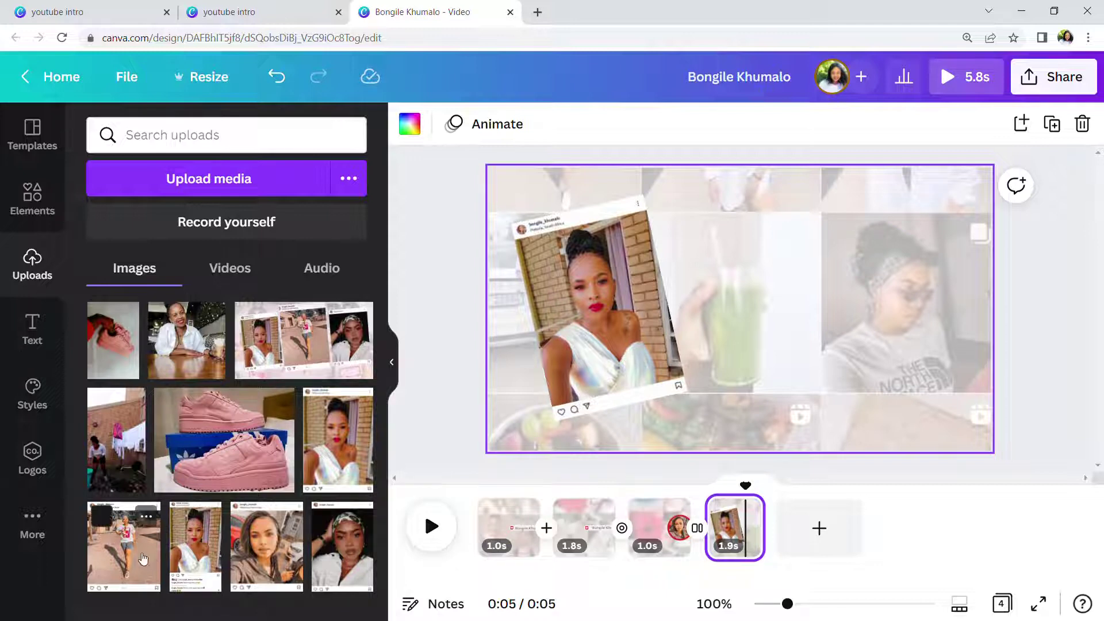
# - Add the walking photo post to page 4, tilt it counter-clockwise and shrink it
pyautogui.moveTo(121, 544); pyautogui.dragTo(777, 271)
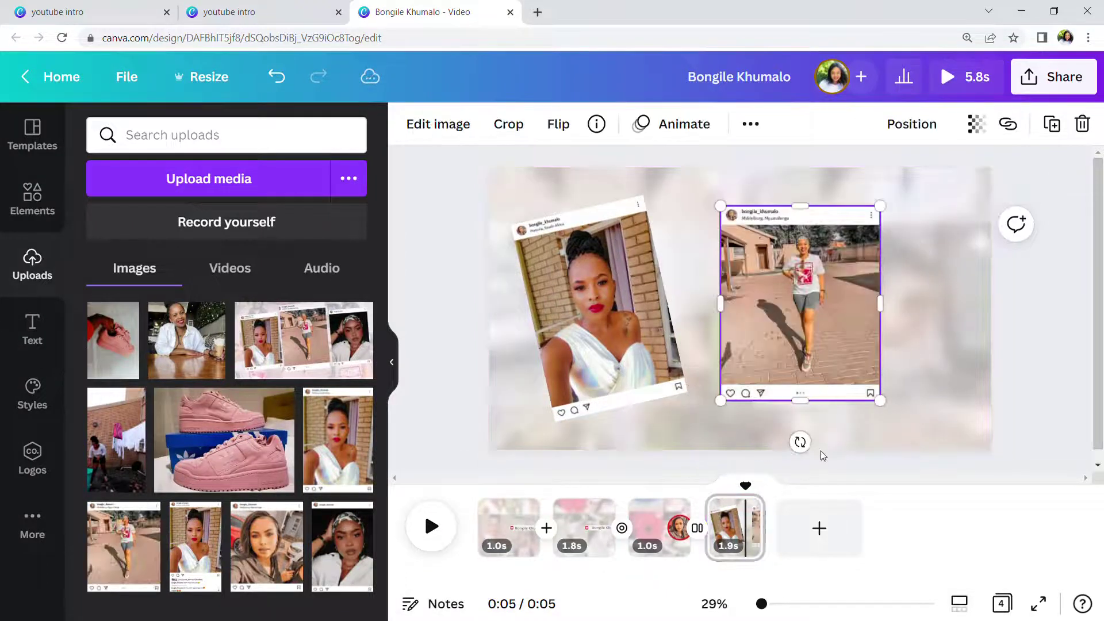
pyautogui.moveTo(808, 453); pyautogui.dragTo(840, 439)
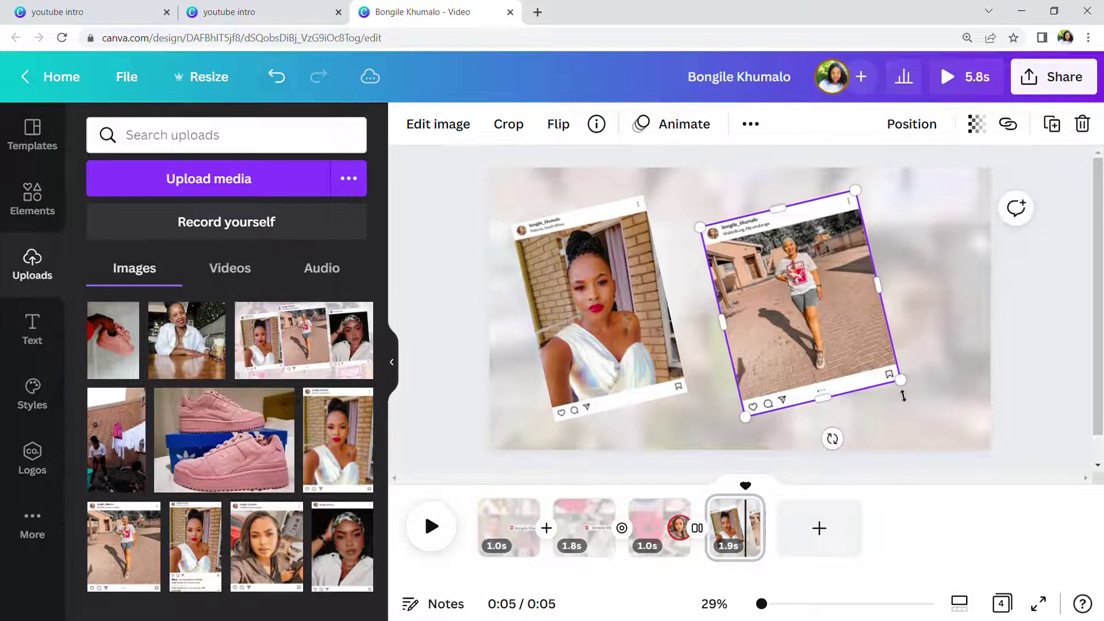
pyautogui.moveTo(903, 382); pyautogui.dragTo(875, 361)
pyautogui.moveTo(794, 311); pyautogui.dragTo(767, 294)
# - Shrink the left photo post and place the walking post overlapping beside it
pyautogui.click(656, 385)
pyautogui.moveTo(688, 397); pyautogui.dragTo(649, 358)
pyautogui.click(760, 326)
pyautogui.moveTo(727, 249); pyautogui.dragTo(723, 290)
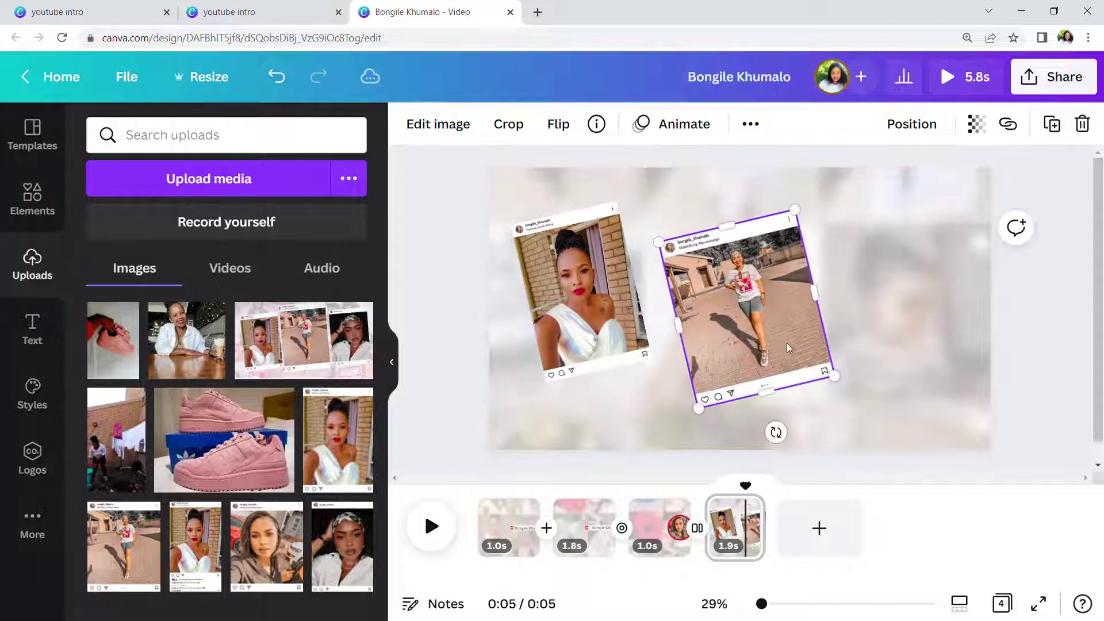
pyautogui.moveTo(757, 325); pyautogui.dragTo(737, 307)
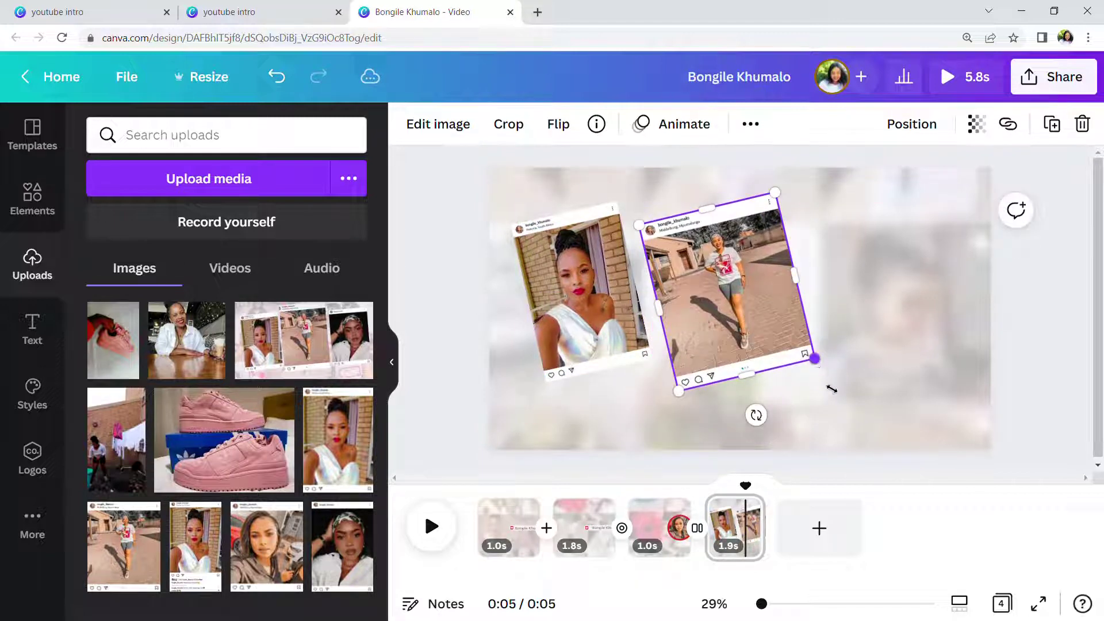
pyautogui.moveTo(832, 388); pyautogui.dragTo(838, 377)
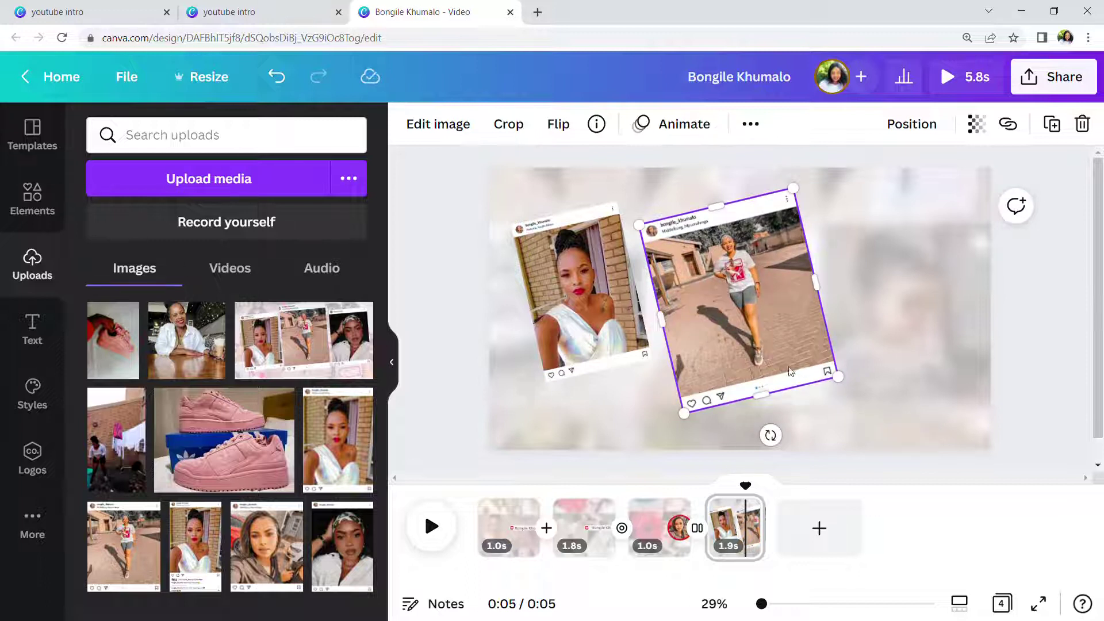
# - Apply the Rise animation to the walking photo post, set to animate on both enter and exit
pyautogui.click(671, 124)
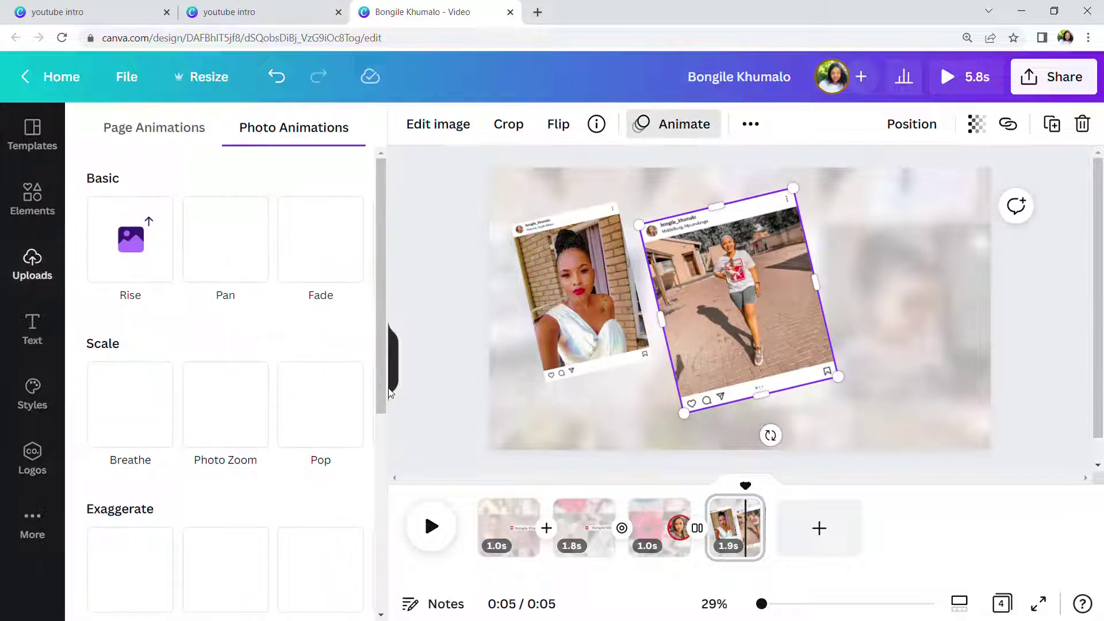
pyautogui.scroll(-3, 288, 517)
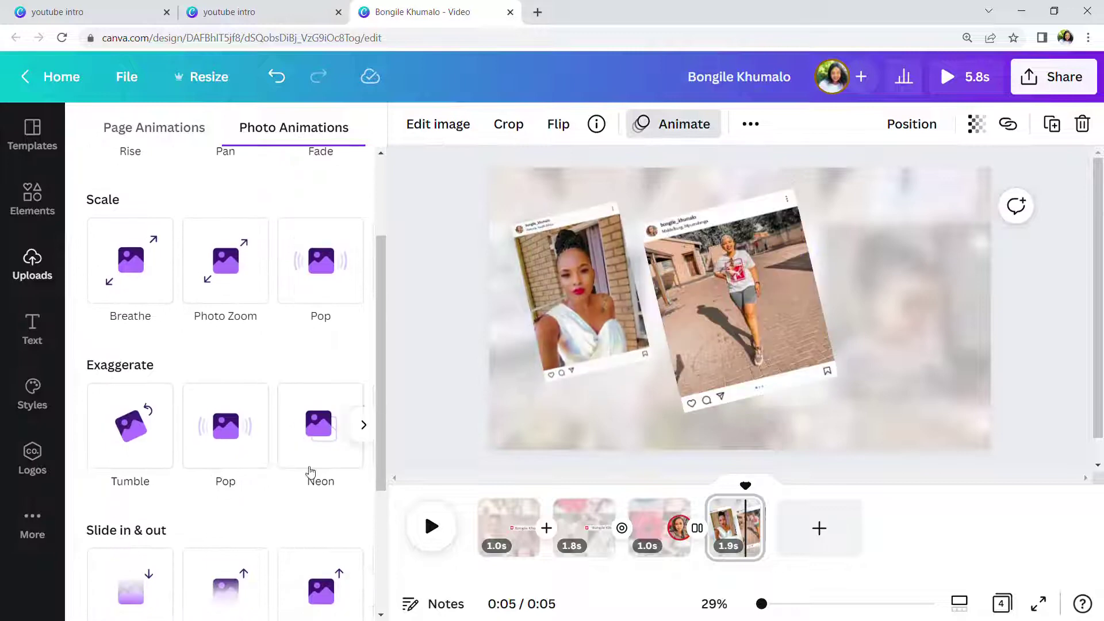
pyautogui.scroll(3, 291, 328)
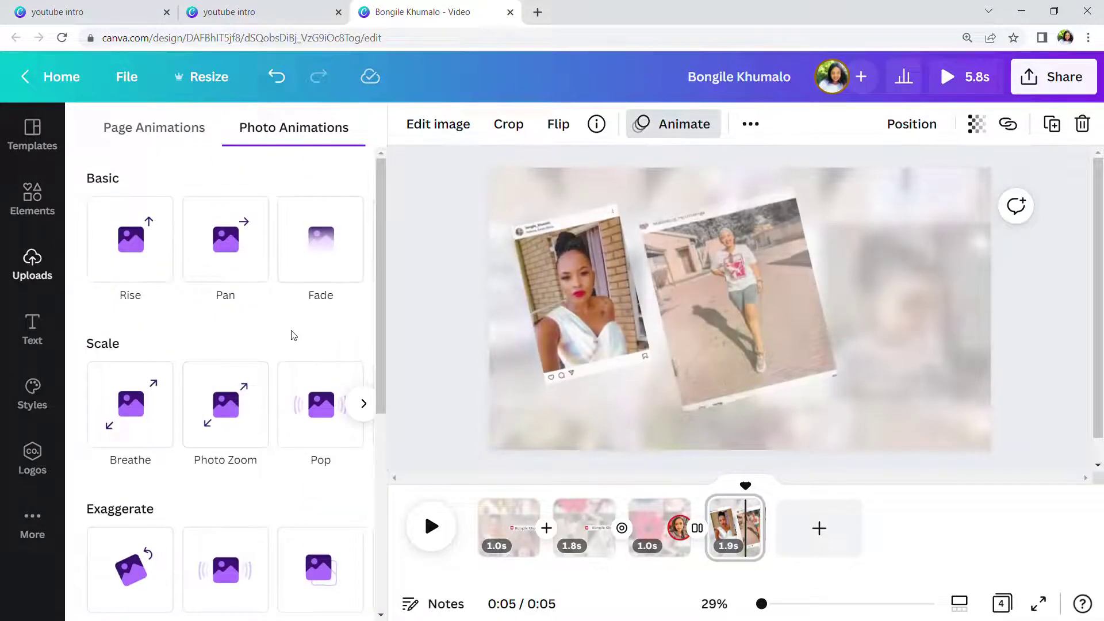
pyautogui.scroll(-2, 294, 336)
pyautogui.scroll(-2, 281, 414)
pyautogui.click(321, 518)
pyautogui.scroll(-5, 322, 547)
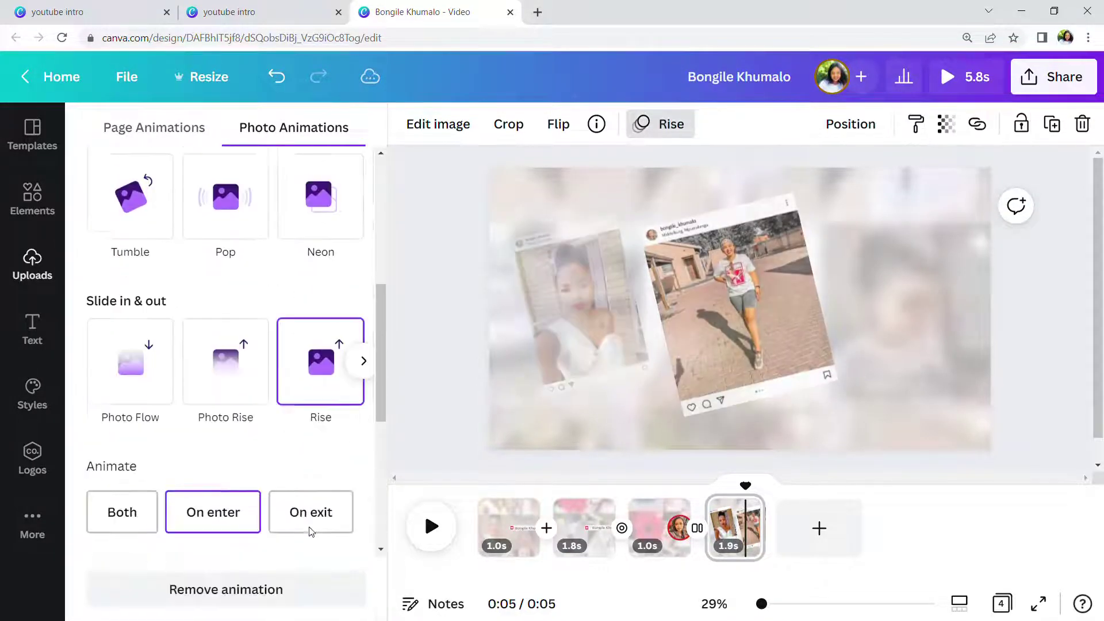
pyautogui.click(122, 287)
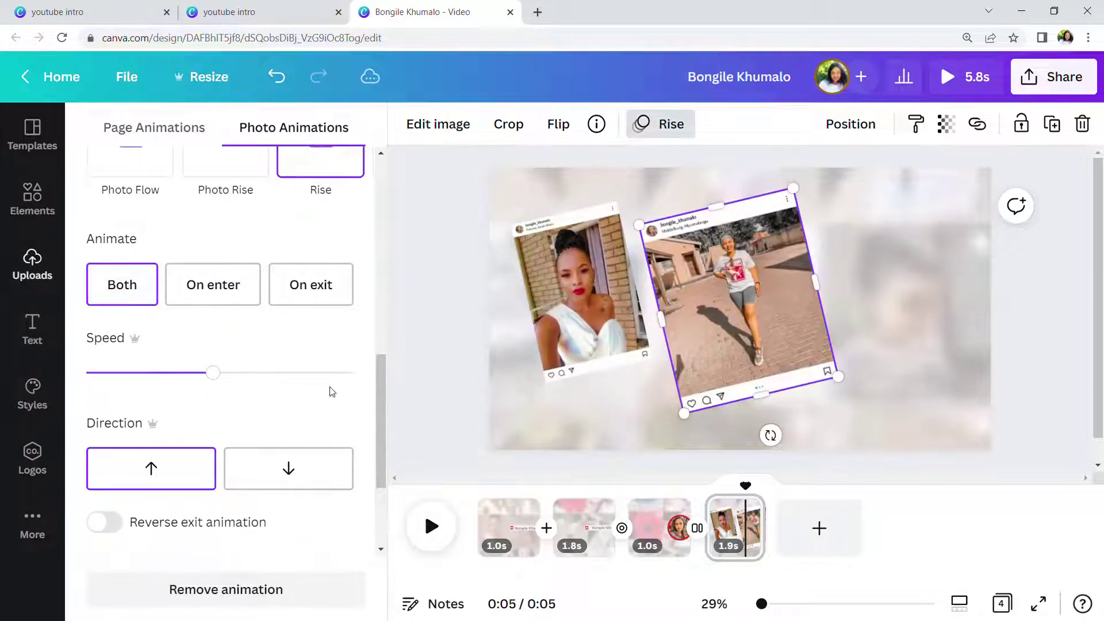
pyautogui.scroll(-1, 229, 506)
pyautogui.scroll(-3, 229, 506)
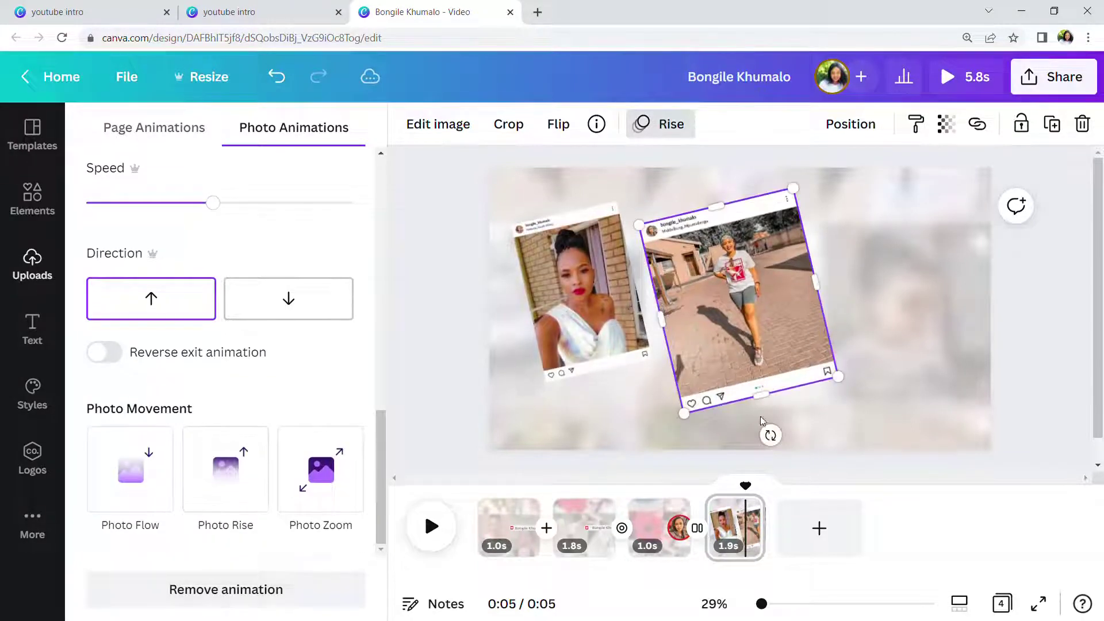
pyautogui.press('Escape')
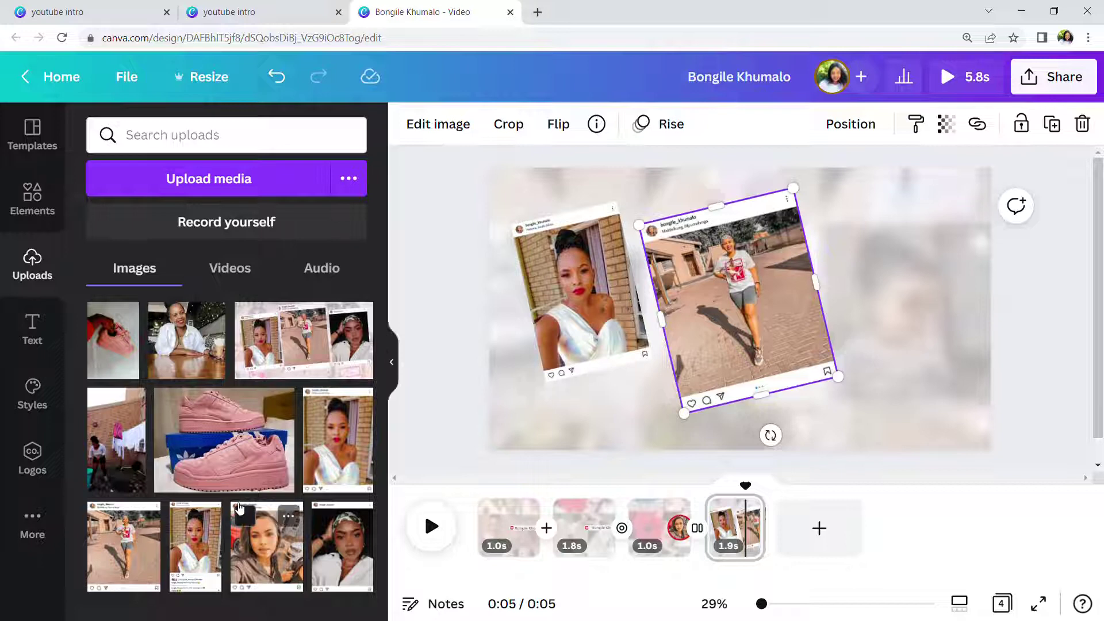
# - Add the headscarf photo post at the right of page 4, tilted clockwise and shrunk
pyautogui.moveTo(364, 570); pyautogui.dragTo(909, 262)
pyautogui.moveTo(936, 475); pyautogui.dragTo(970, 450)
pyautogui.moveTo(933, 380); pyautogui.dragTo(900, 308)
pyautogui.moveTo(1001, 352); pyautogui.dragTo(968, 335)
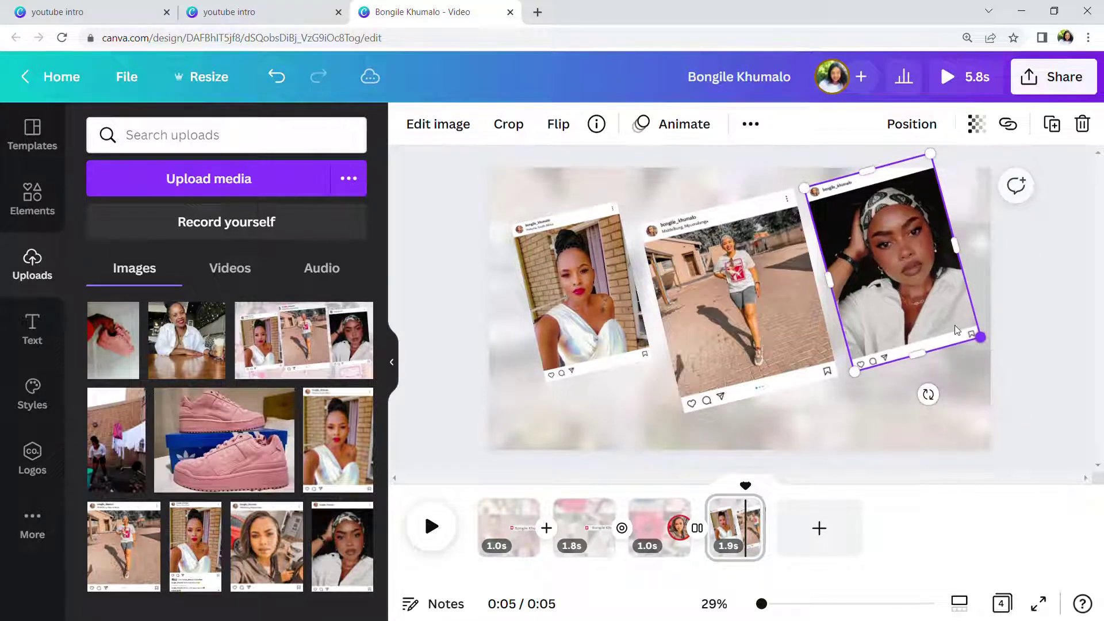
# - Give the headscarf post the Rise animation, set to animate on both enter and exit
pyautogui.click(688, 127)
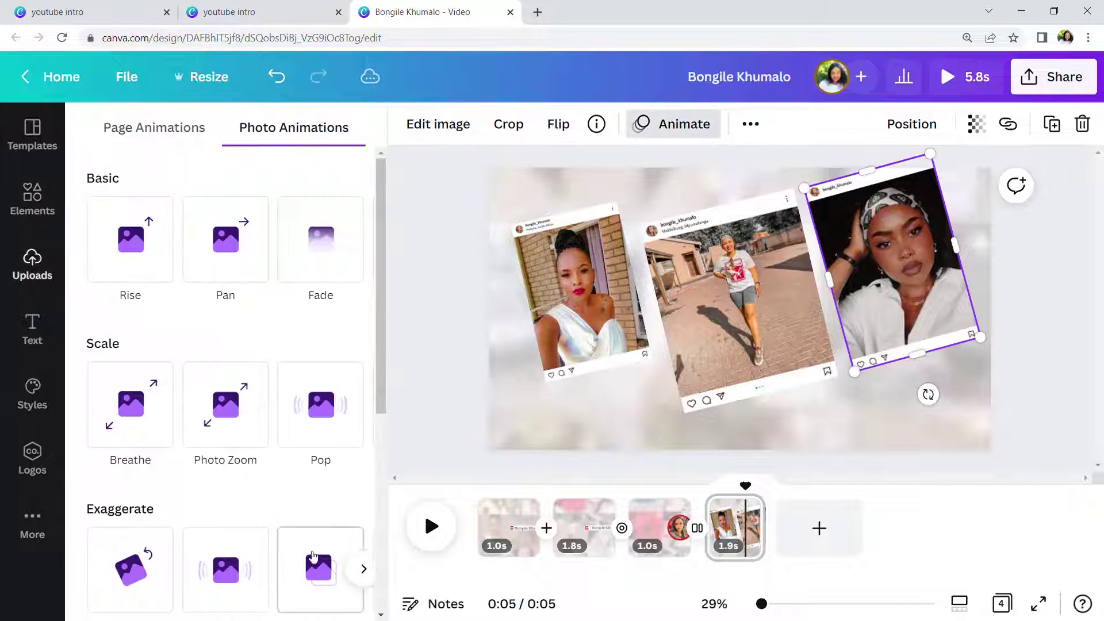
pyautogui.scroll(-3, 319, 541)
pyautogui.click(340, 526)
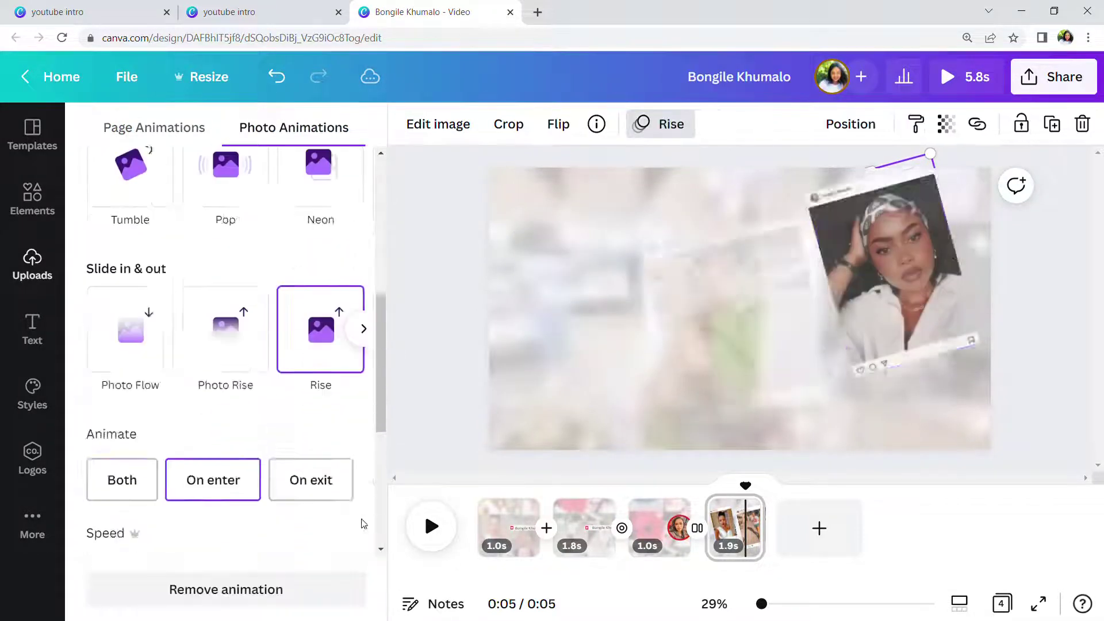
pyautogui.scroll(-1, 248, 525)
pyautogui.click(122, 264)
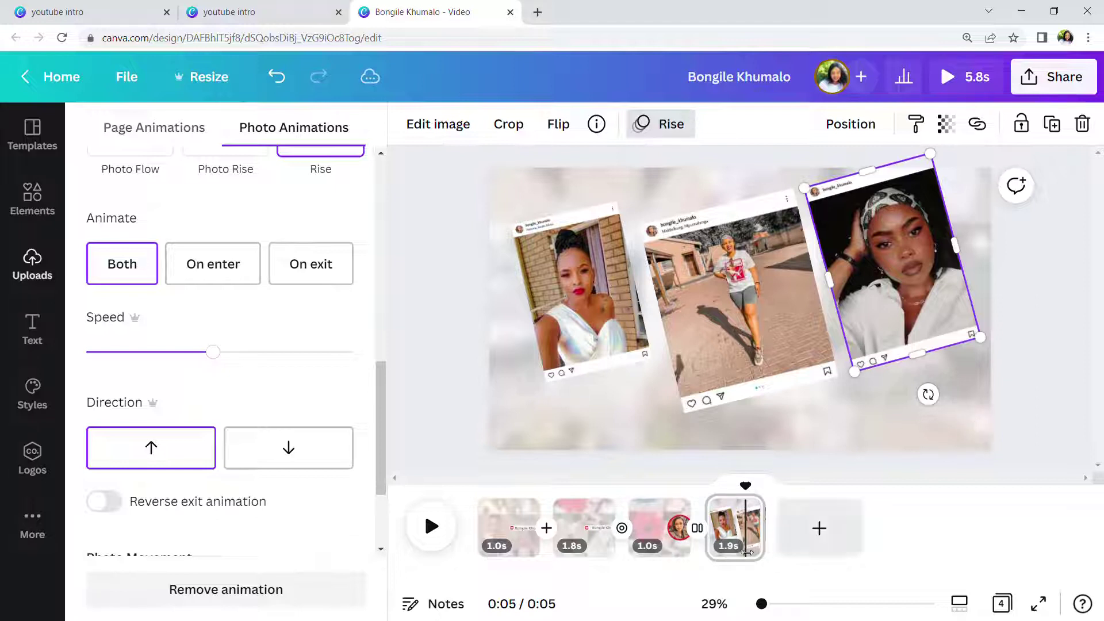
pyautogui.click(722, 535)
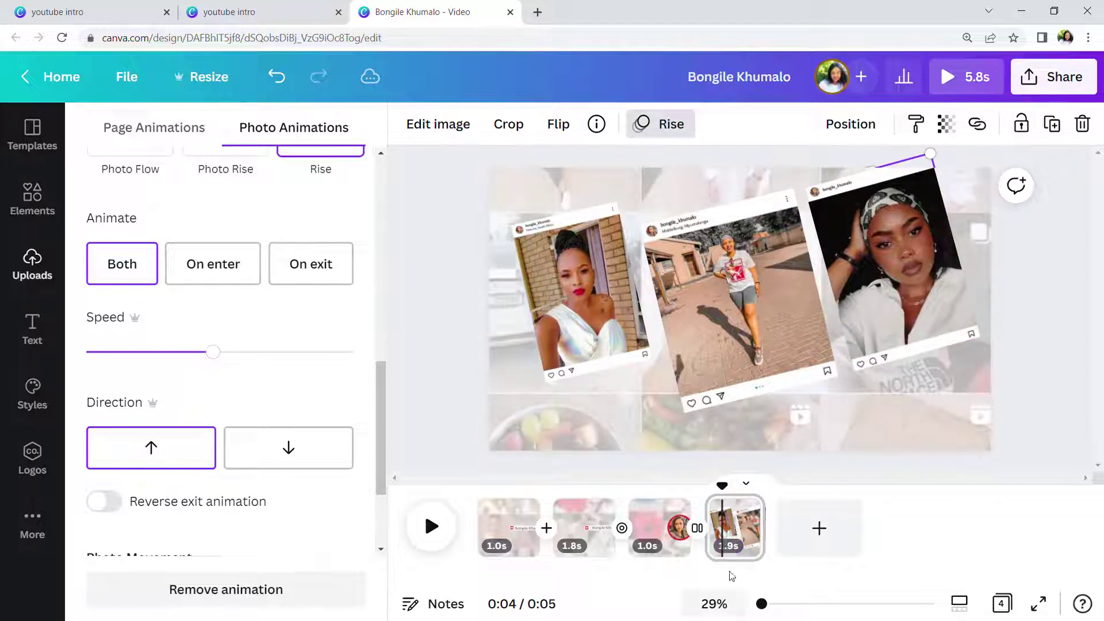
# - Extend page 4's duration from 1.8s to 2.2s
pyautogui.click(728, 547)
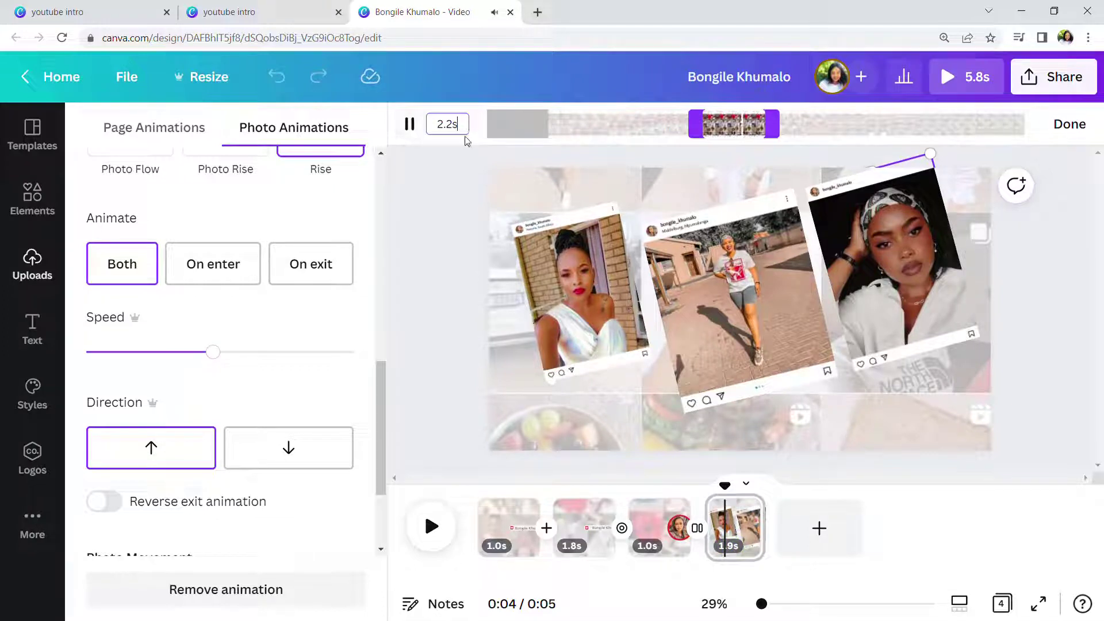
pyautogui.moveTo(776, 127)
pyautogui.mouseDown()
pyautogui.moveTo(785, 128)
pyautogui.moveTo(769, 128)
pyautogui.mouseUp()
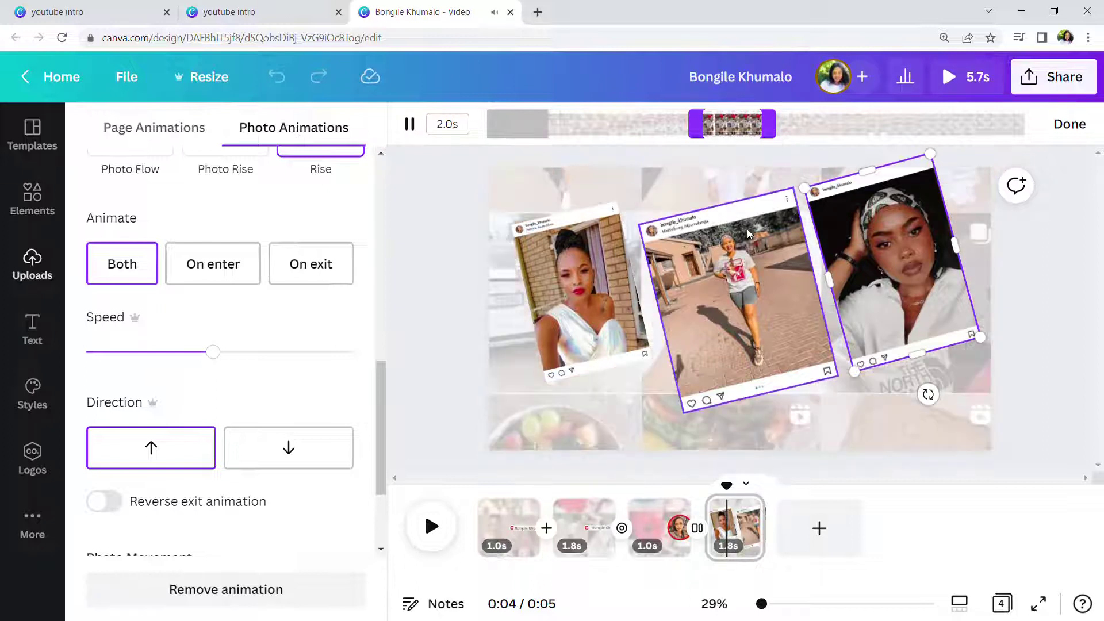
pyautogui.moveTo(785, 135)
pyautogui.mouseDown()
pyautogui.moveTo(792, 129)
pyautogui.moveTo(780, 130)
pyautogui.mouseUp()
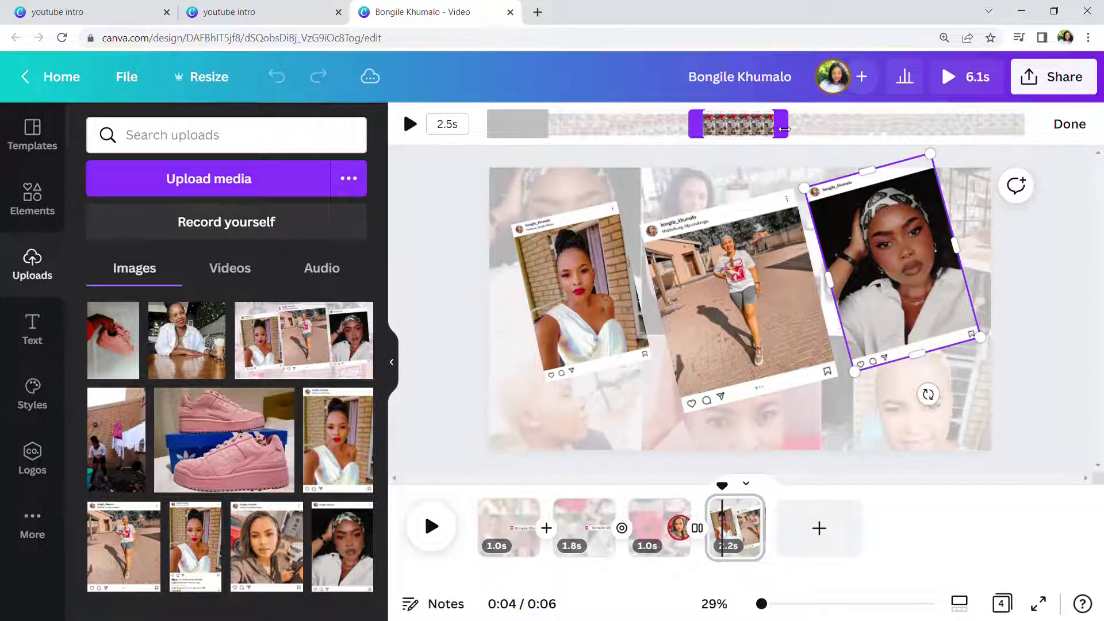
pyautogui.click(877, 410)
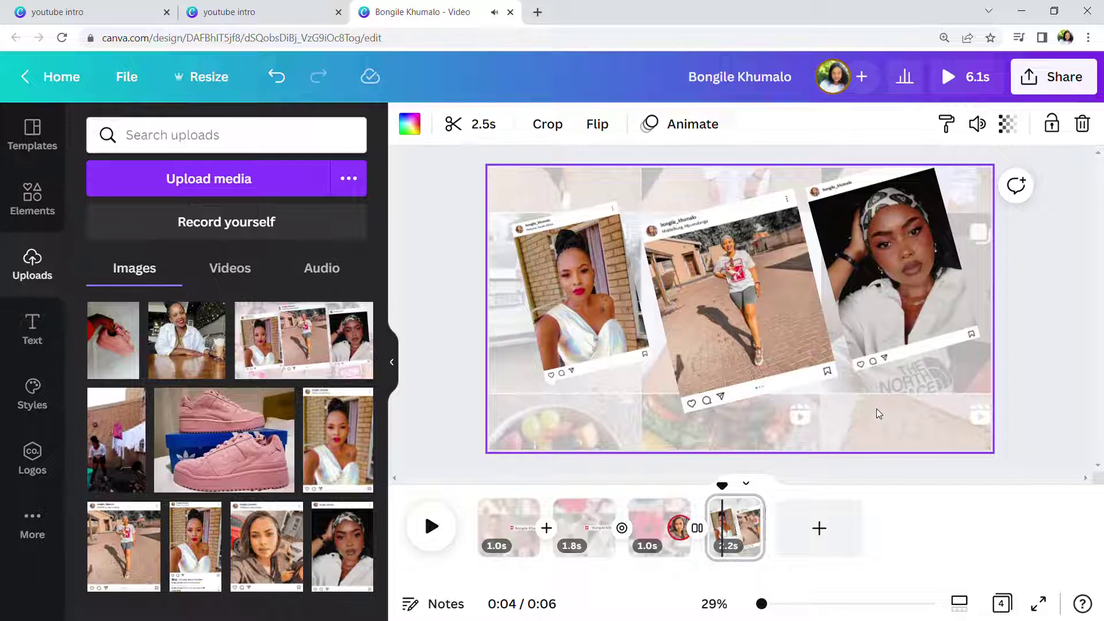
pyautogui.press('Left')
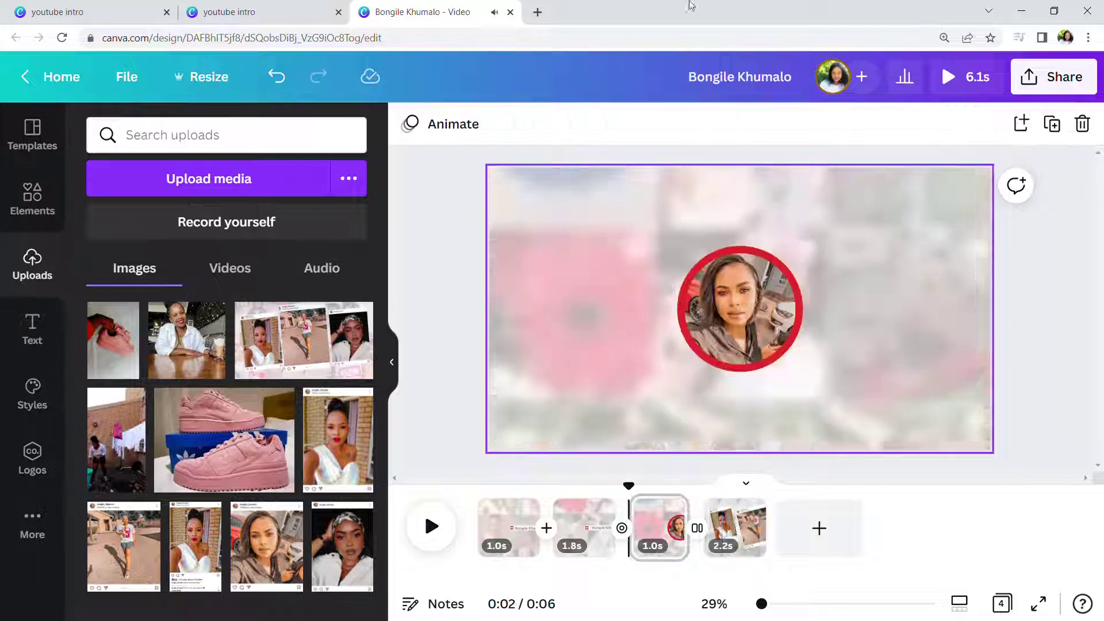
# - Add a fifth page and stretch the uploaded 18.9s collage video to fill it
pyautogui.click(805, 541)
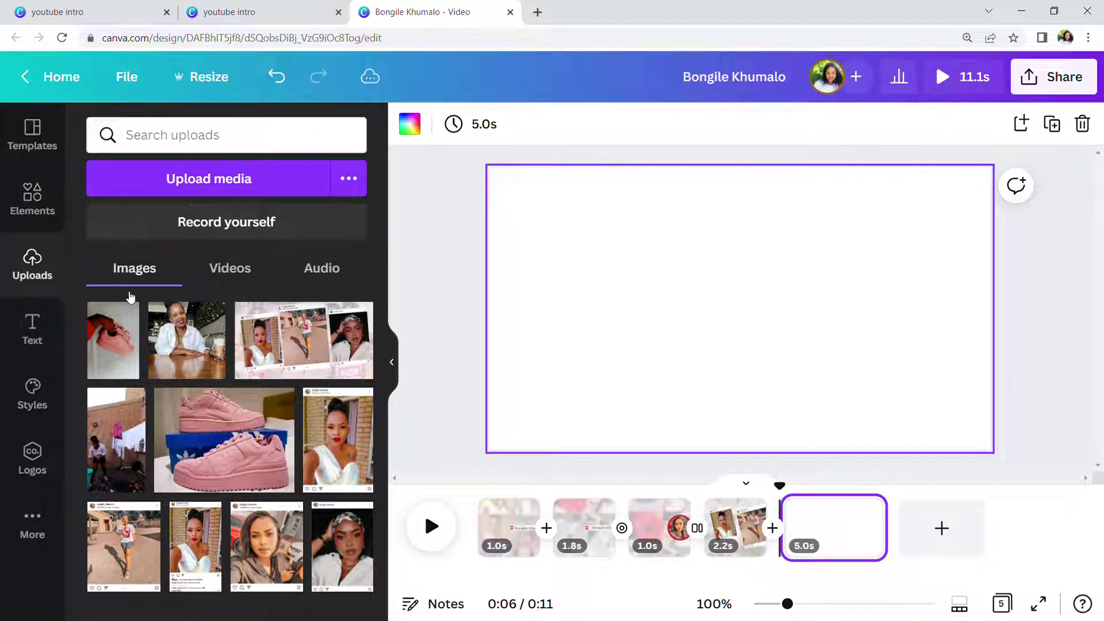
pyautogui.click(229, 265)
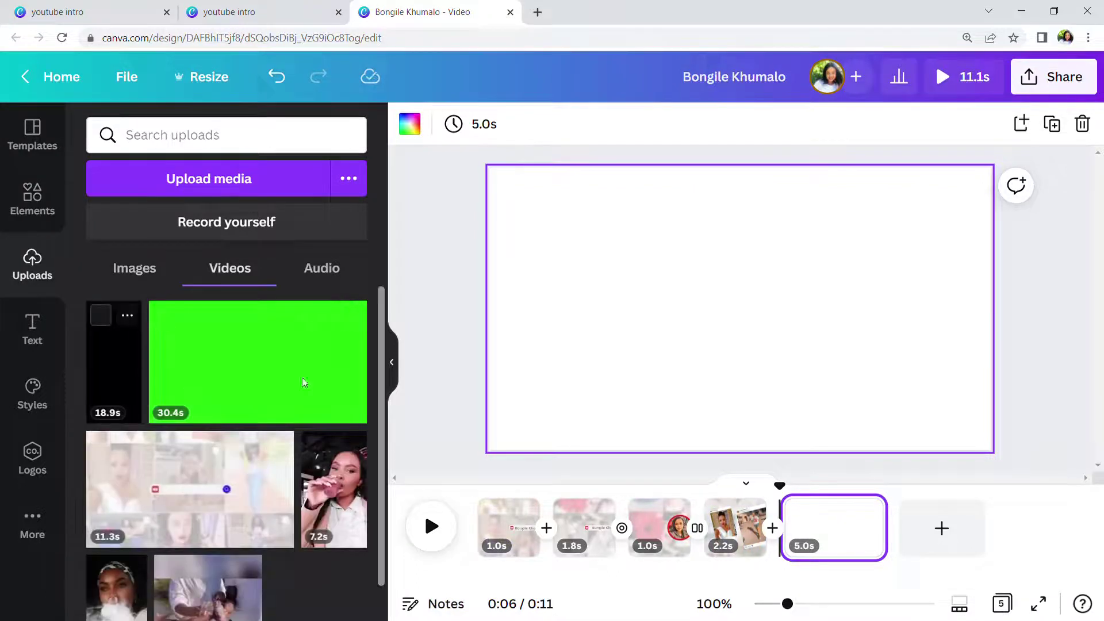
pyautogui.moveTo(703, 337); pyautogui.dragTo(465, 323)
pyautogui.moveTo(615, 225); pyautogui.dragTo(615, 168)
pyautogui.moveTo(744, 349); pyautogui.dragTo(807, 348)
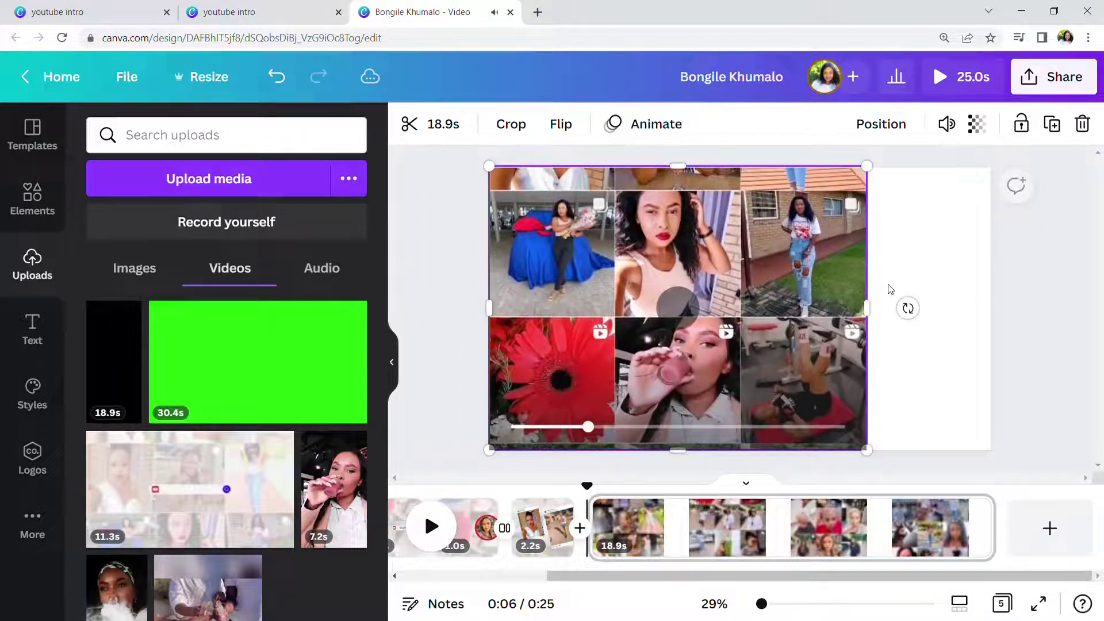
pyautogui.moveTo(880, 308); pyautogui.dragTo(981, 308)
# - Trim page 5's 18.9s collage video from both ends down to 3.9 seconds
pyautogui.click(438, 131)
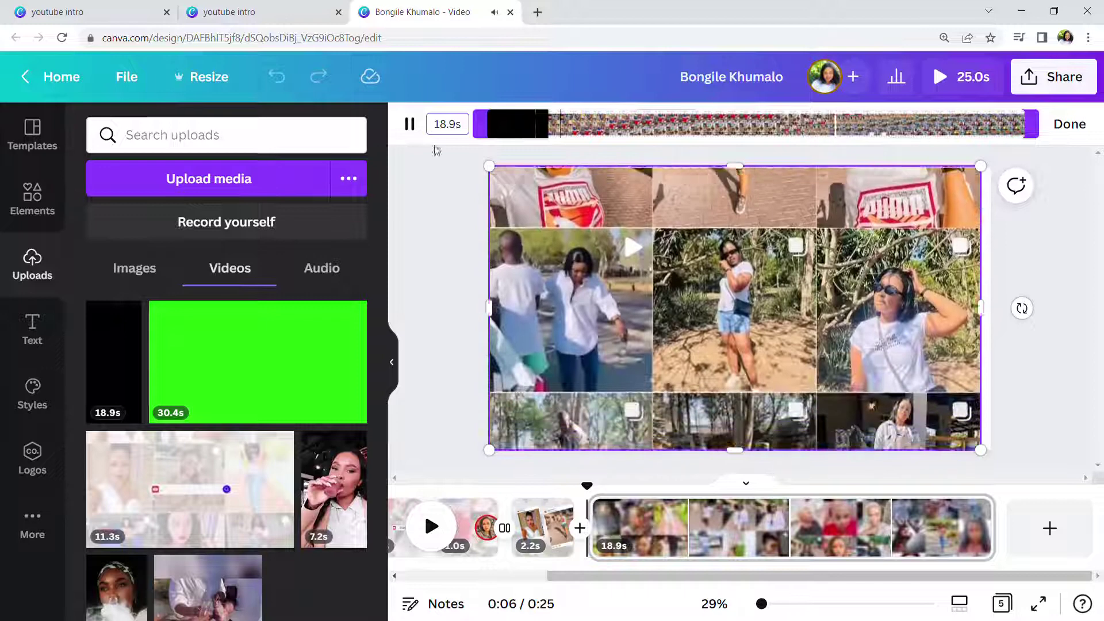
pyautogui.moveTo(481, 124); pyautogui.dragTo(598, 123)
pyautogui.moveTo(1032, 124); pyautogui.dragTo(994, 125)
pyautogui.moveTo(644, 118); pyautogui.dragTo(751, 124)
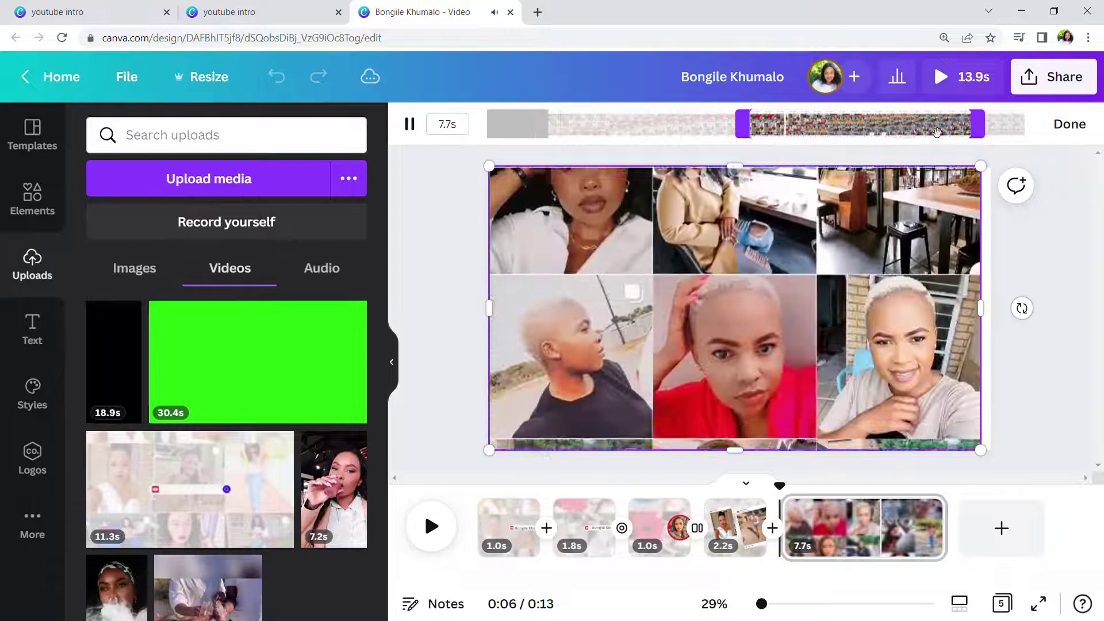
pyautogui.moveTo(771, 125); pyautogui.dragTo(810, 125)
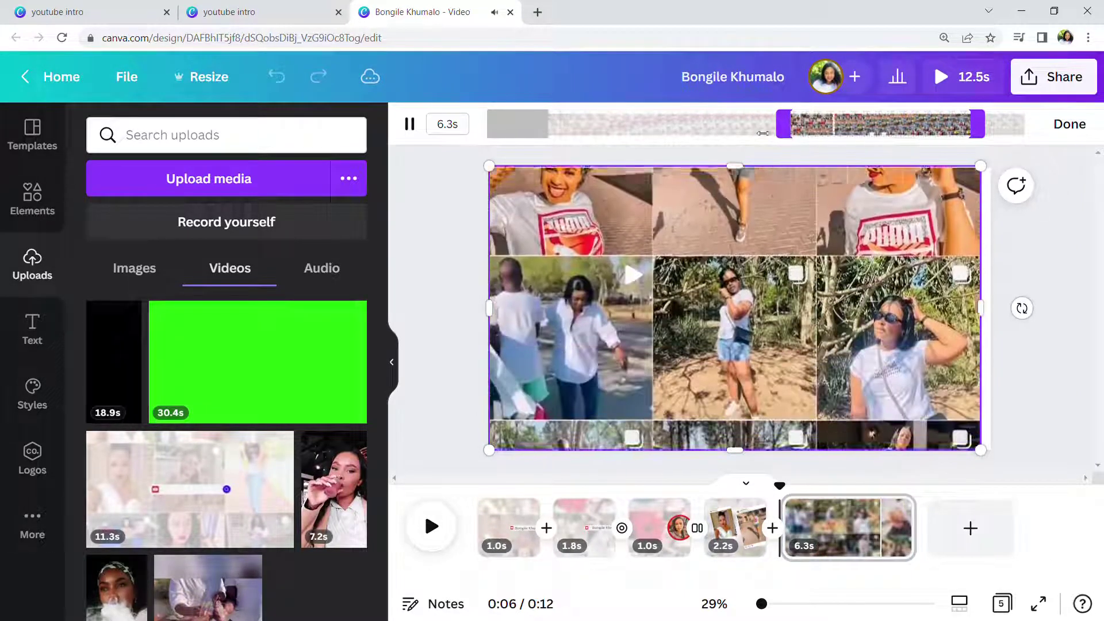
pyautogui.moveTo(977, 131); pyautogui.dragTo(911, 132)
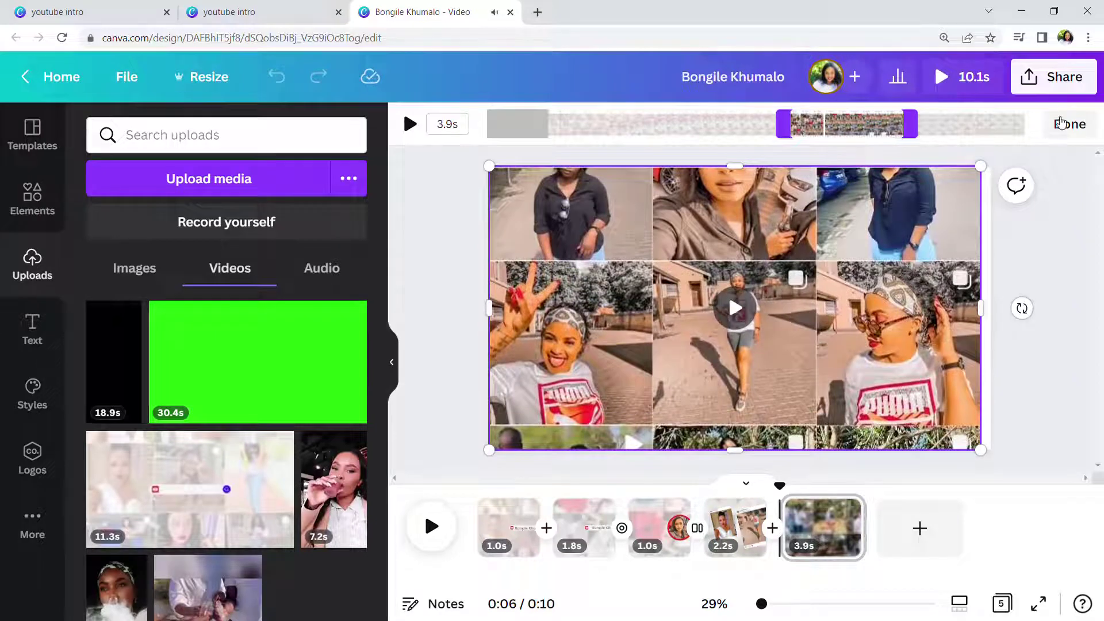
pyautogui.click(1068, 124)
# - Widen page 5's collage video slightly to the right and lower its transparency to 30
pyautogui.moveTo(981, 309); pyautogui.dragTo(1008, 315)
pyautogui.click(977, 124)
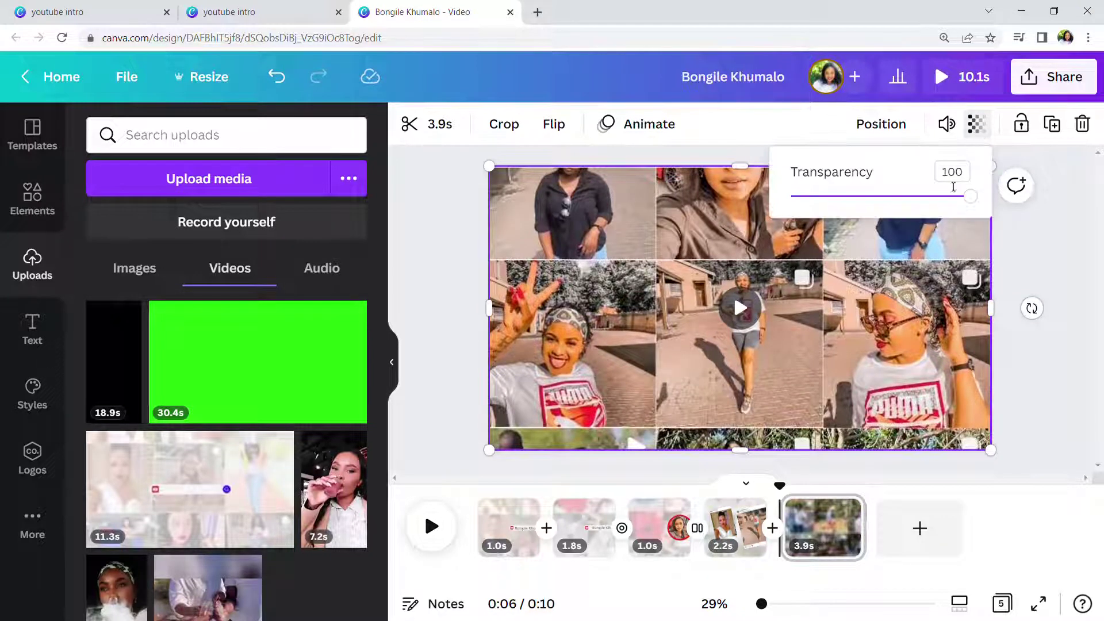
pyautogui.moveTo(965, 204); pyautogui.dragTo(850, 207)
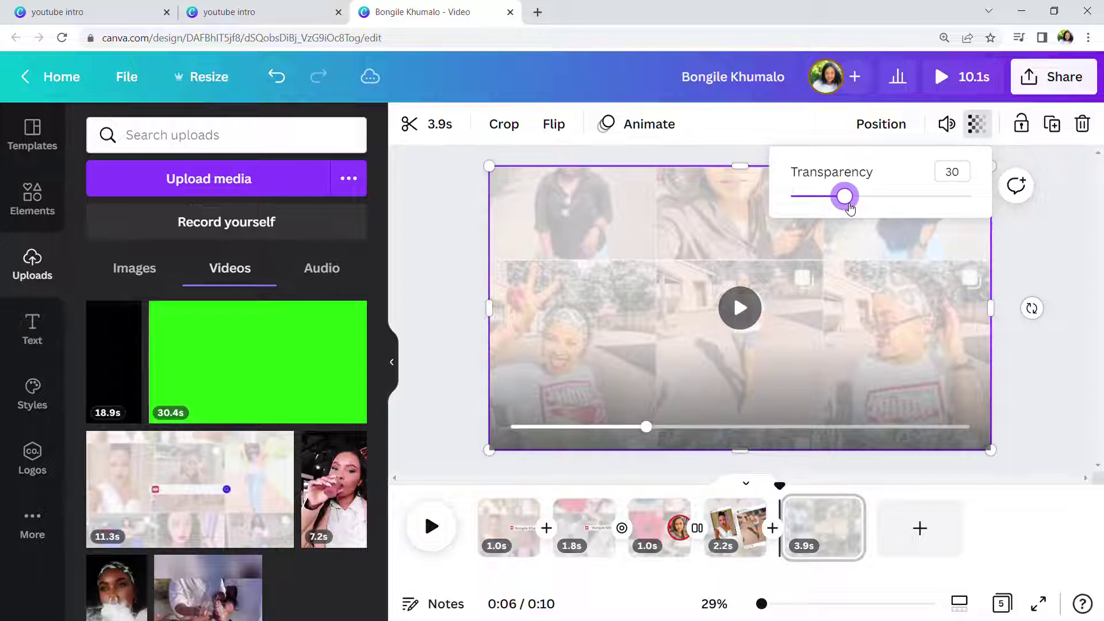
pyautogui.click(792, 323)
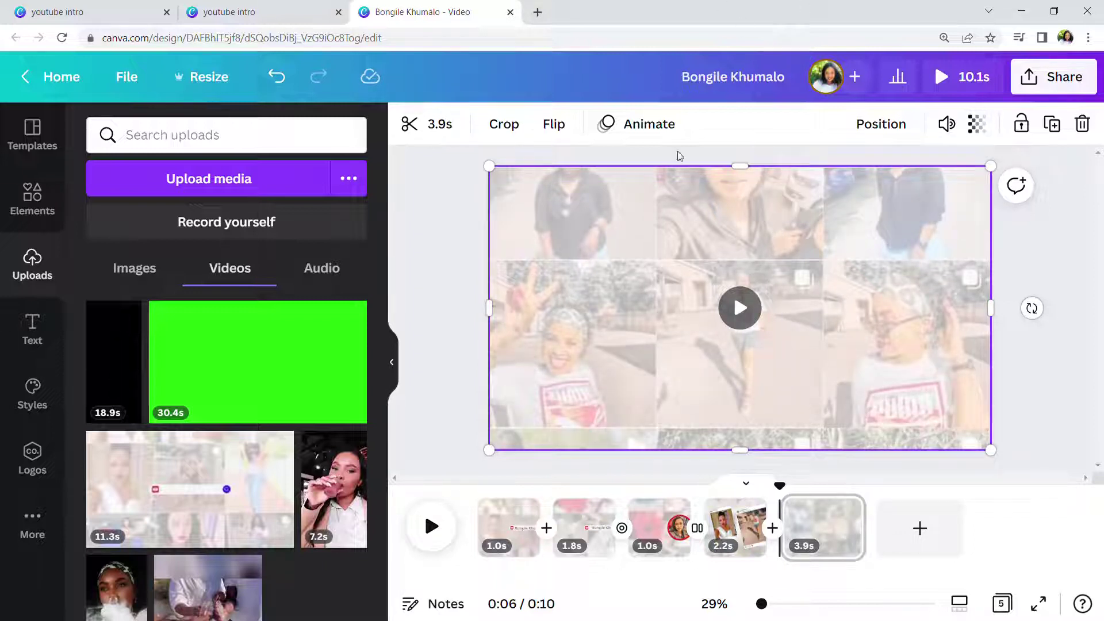
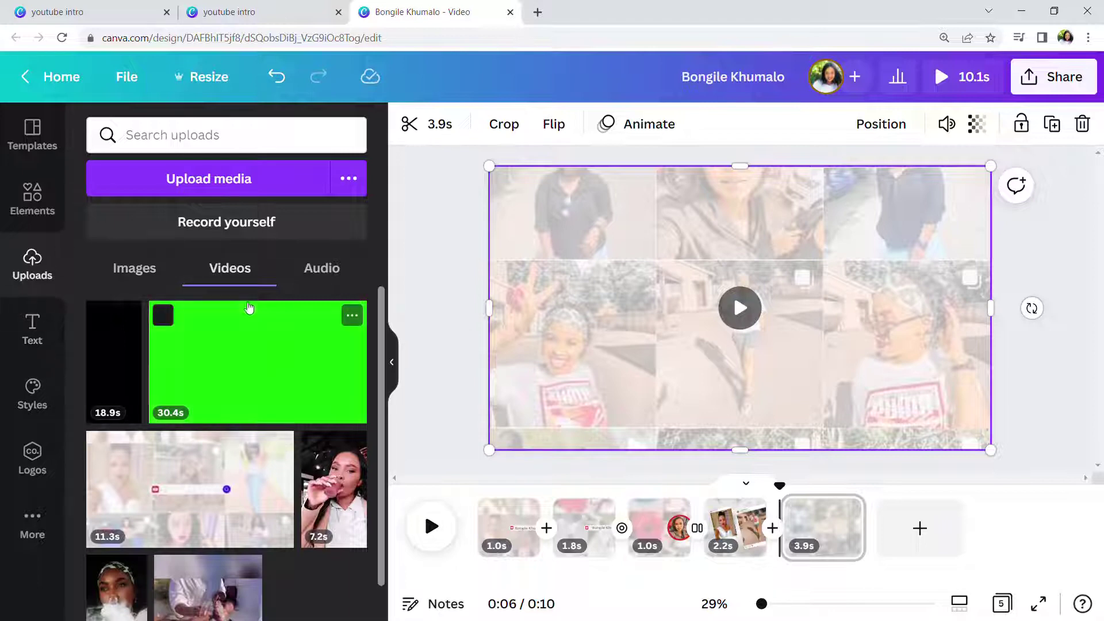
# - Add Canva's tall two-slot photo frame over the photo-grid clip on the fifth page
pyautogui.click(32, 208)
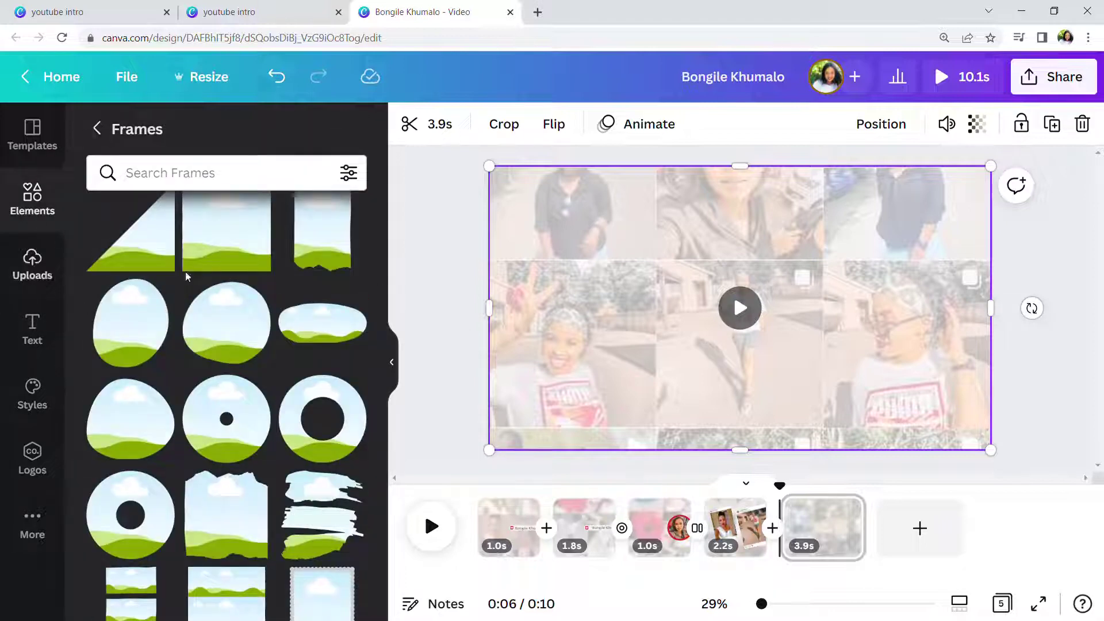
pyautogui.scroll(5, 217, 481)
pyautogui.scroll(-7, 215, 481)
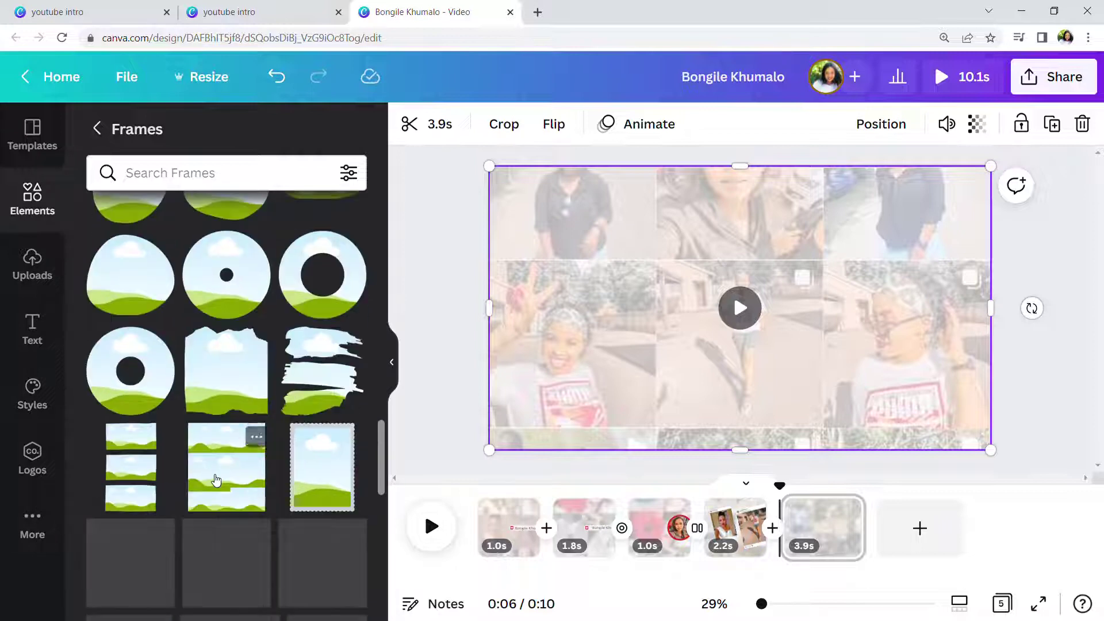
pyautogui.scroll(3, 216, 480)
pyautogui.scroll(-2, 216, 481)
pyautogui.scroll(5, 219, 481)
pyautogui.scroll(5, 217, 478)
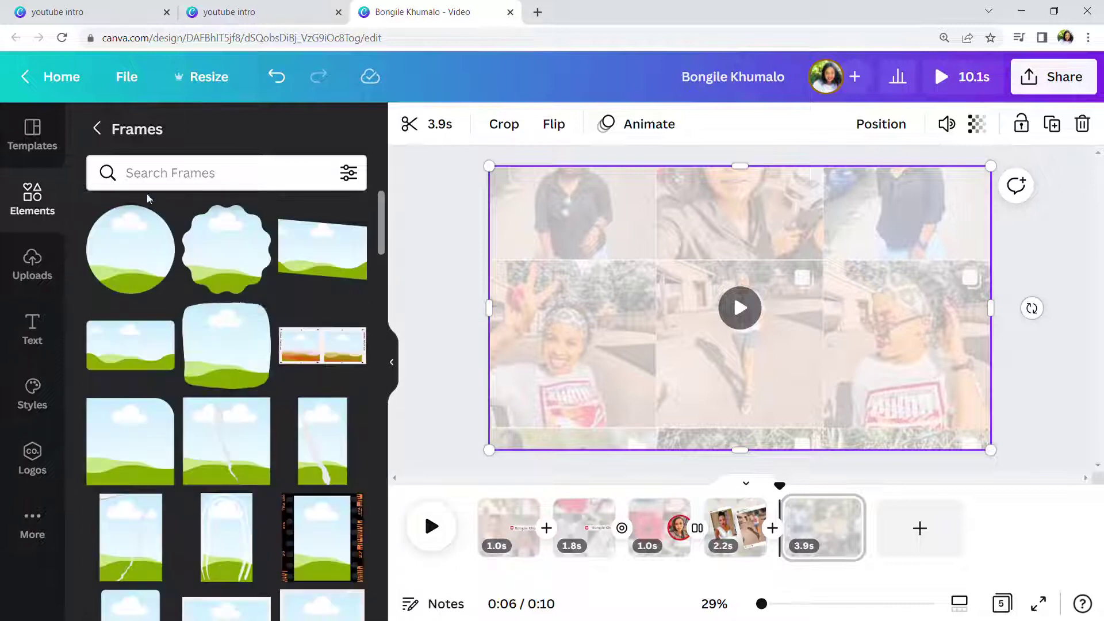
pyautogui.scroll(-4, 262, 411)
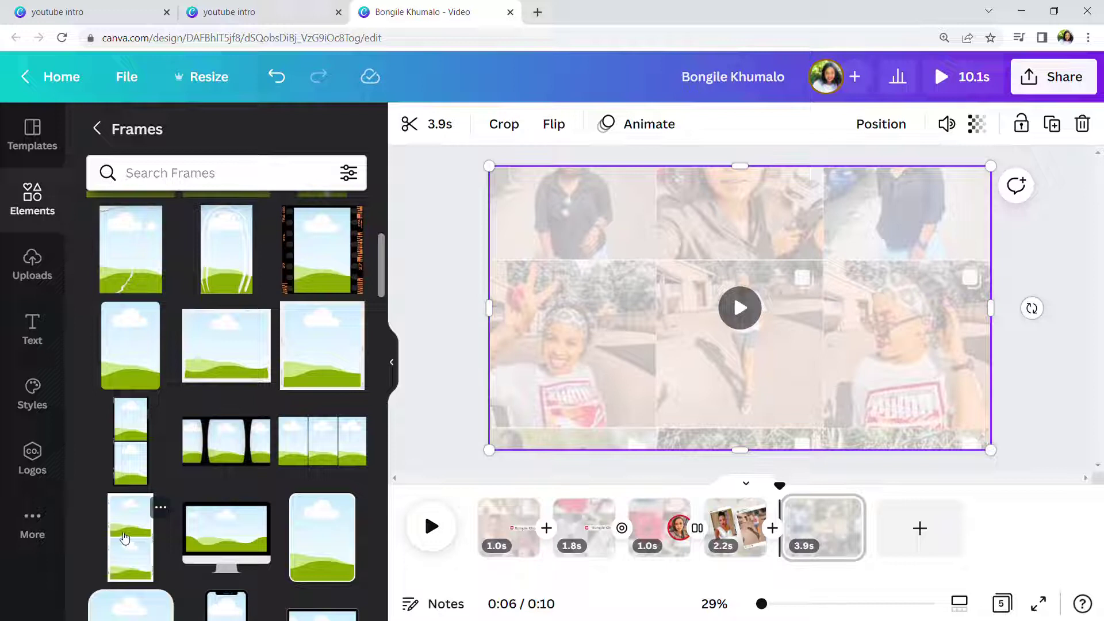
pyautogui.moveTo(125, 536); pyautogui.dragTo(623, 267)
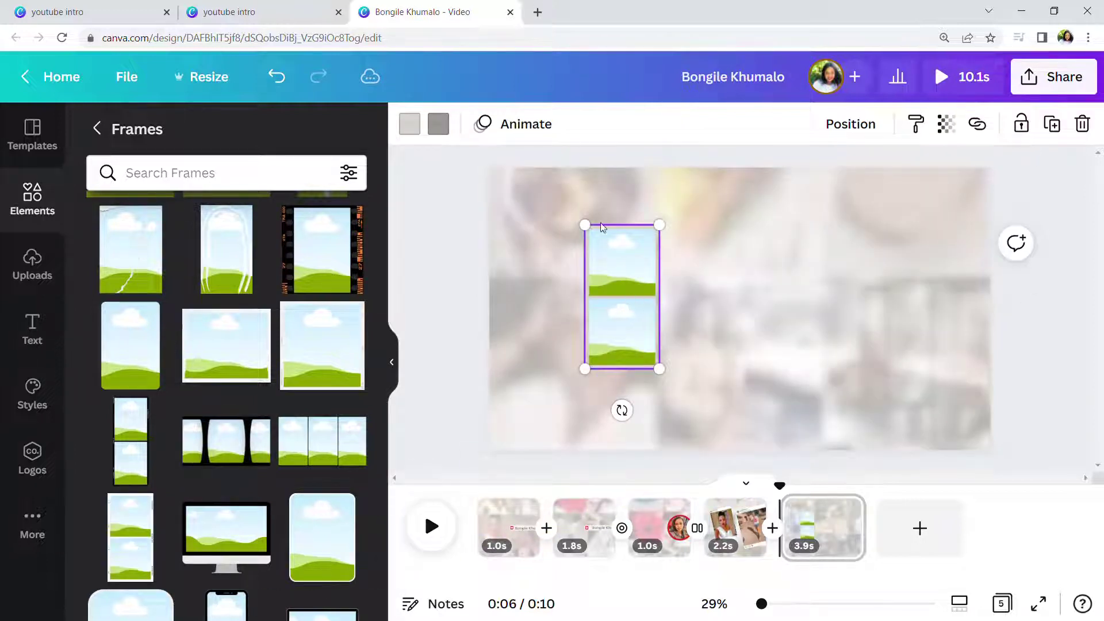
# - Colour the two-photo frame white with black accents
pyautogui.click(409, 125)
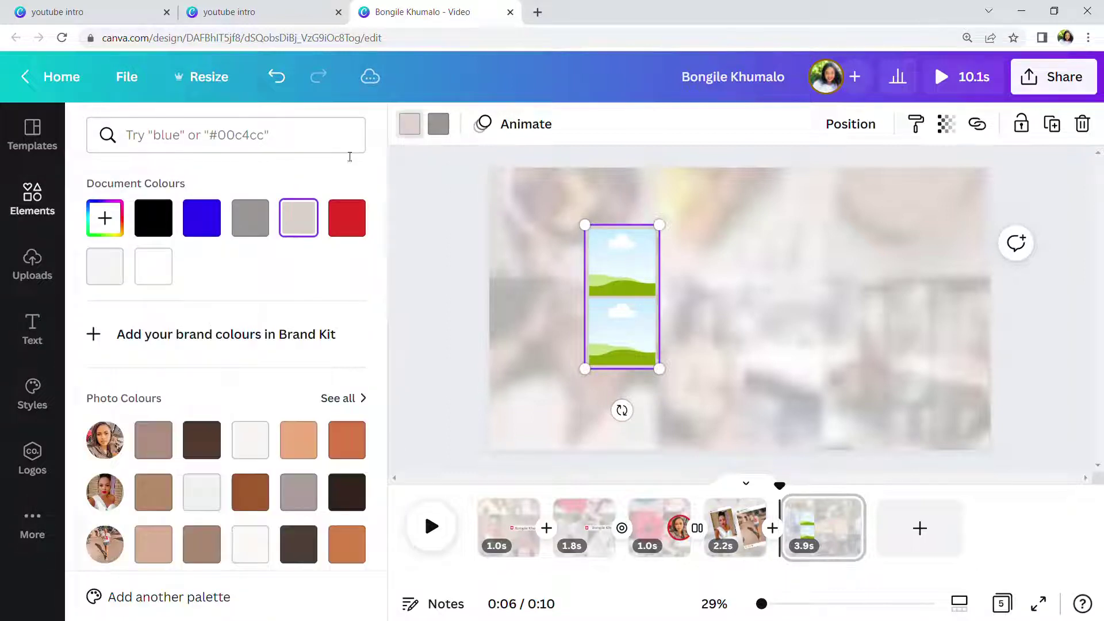
pyautogui.click(150, 267)
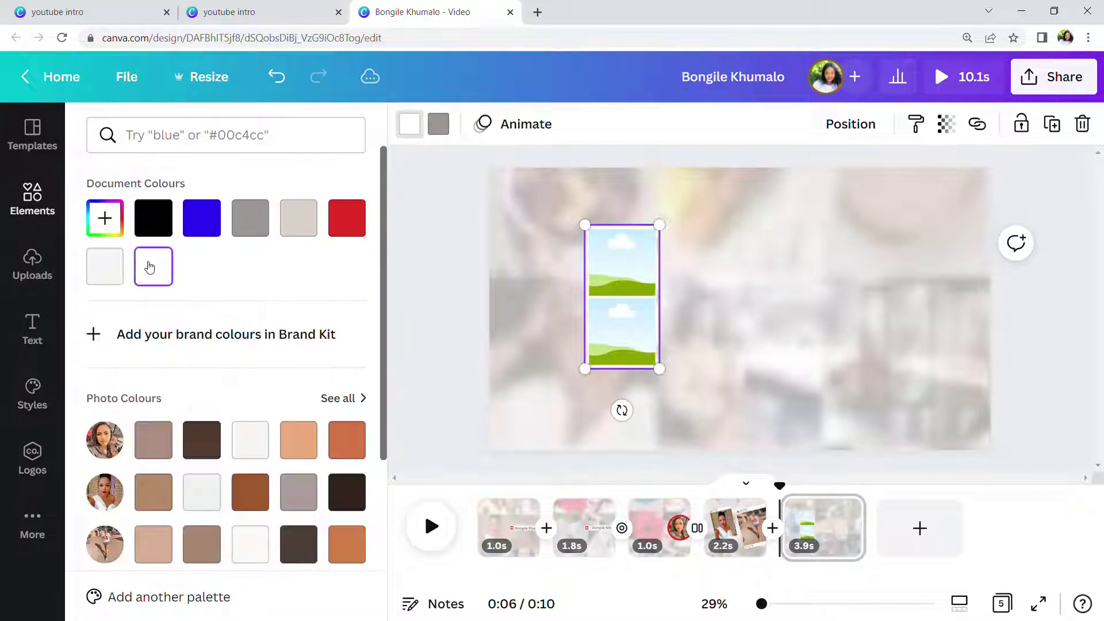
pyautogui.click(443, 129)
pyautogui.click(153, 218)
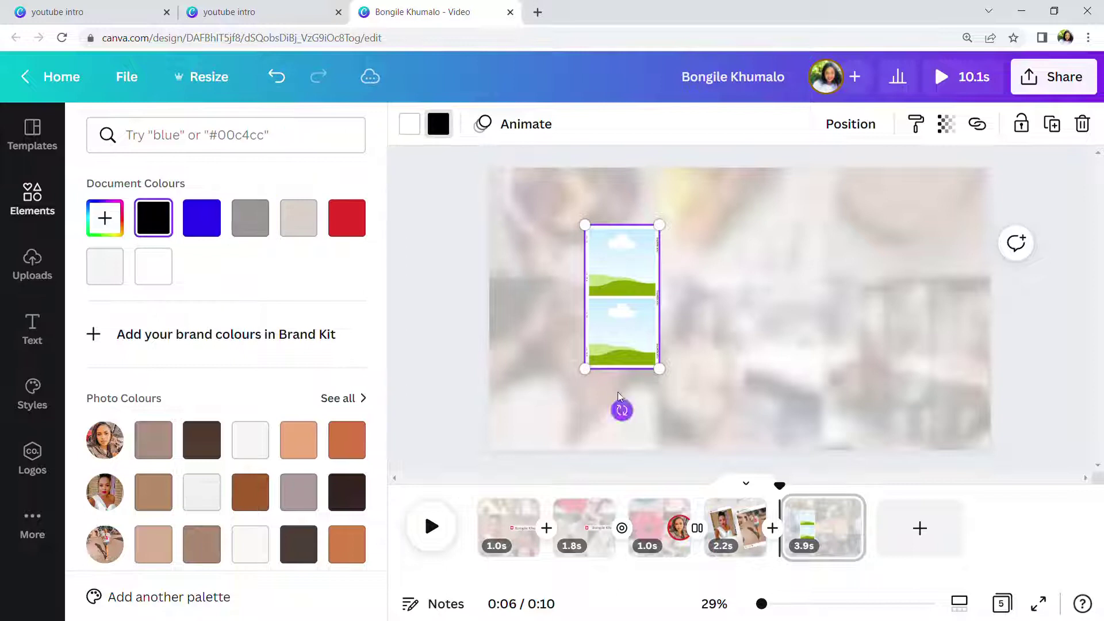
# - Enlarge the frame, tilt it about 20° counter-clockwise, and shift it down-left
pyautogui.moveTo(609, 395); pyautogui.dragTo(585, 441)
pyautogui.moveTo(635, 467); pyautogui.dragTo(579, 459)
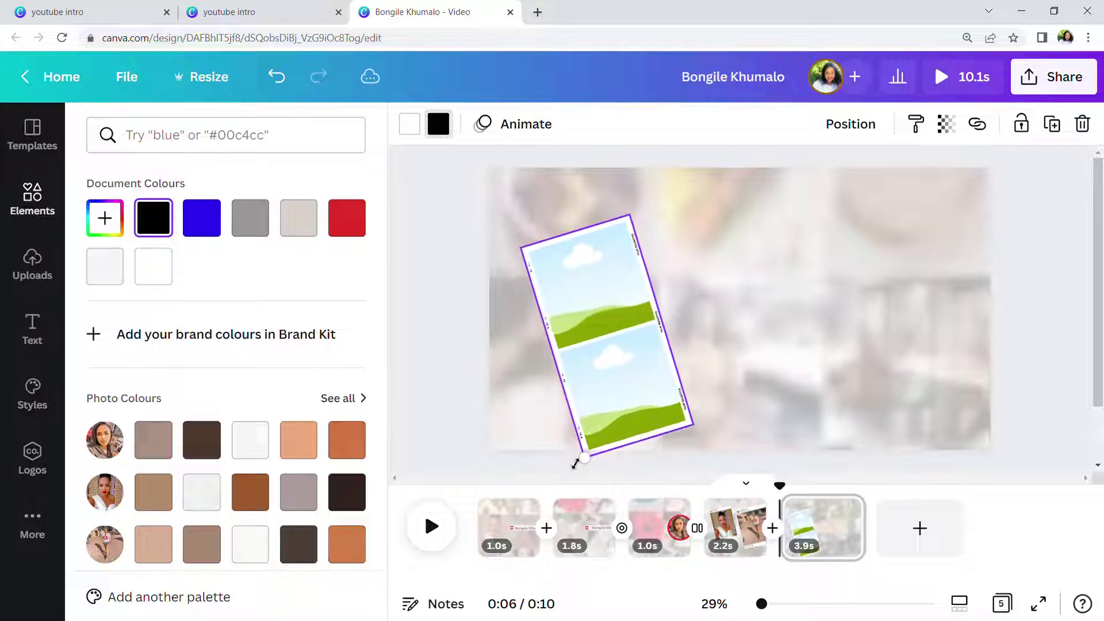
pyautogui.moveTo(676, 429); pyautogui.dragTo(690, 463)
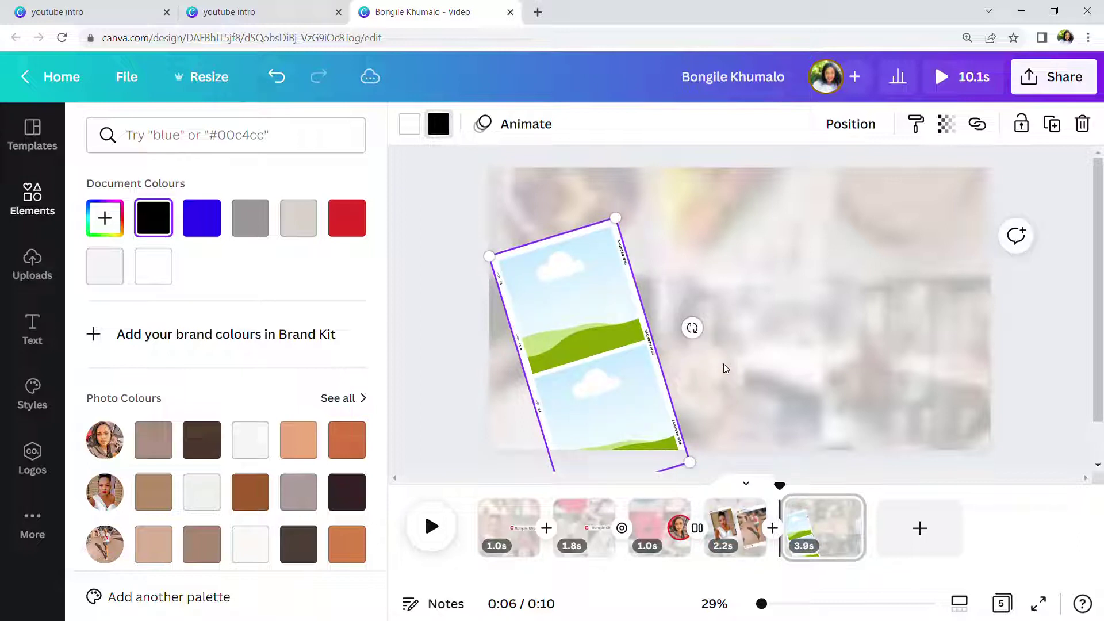
# - Fill the frame's upper slot with the 7.2s uploaded clip, trimmed to 3.9 s
pyautogui.click(40, 286)
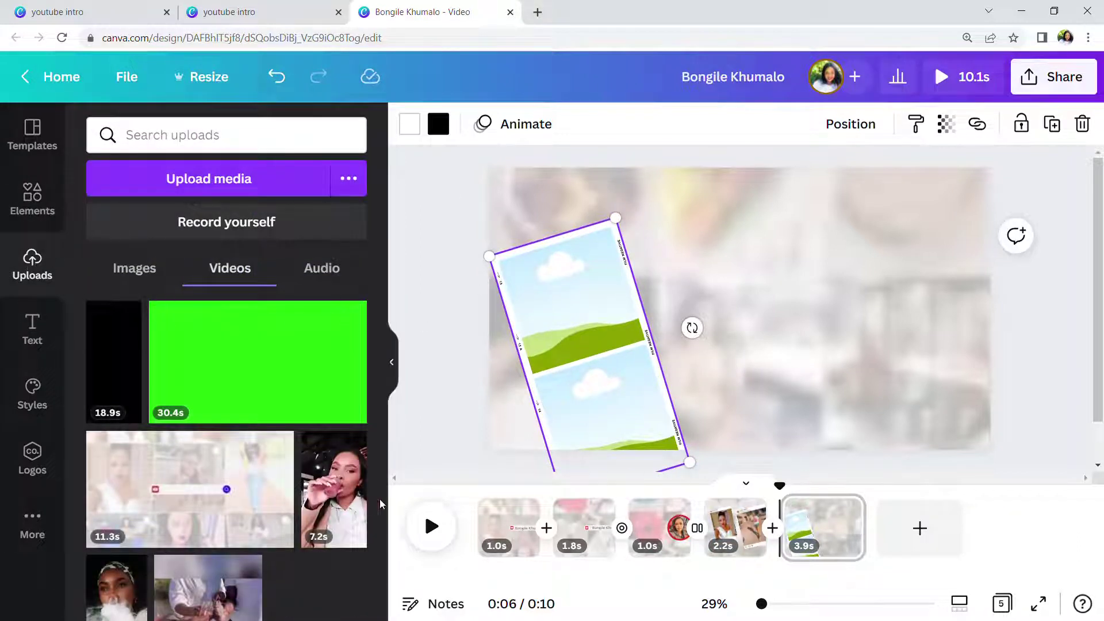
pyautogui.moveTo(325, 488); pyautogui.dragTo(580, 304)
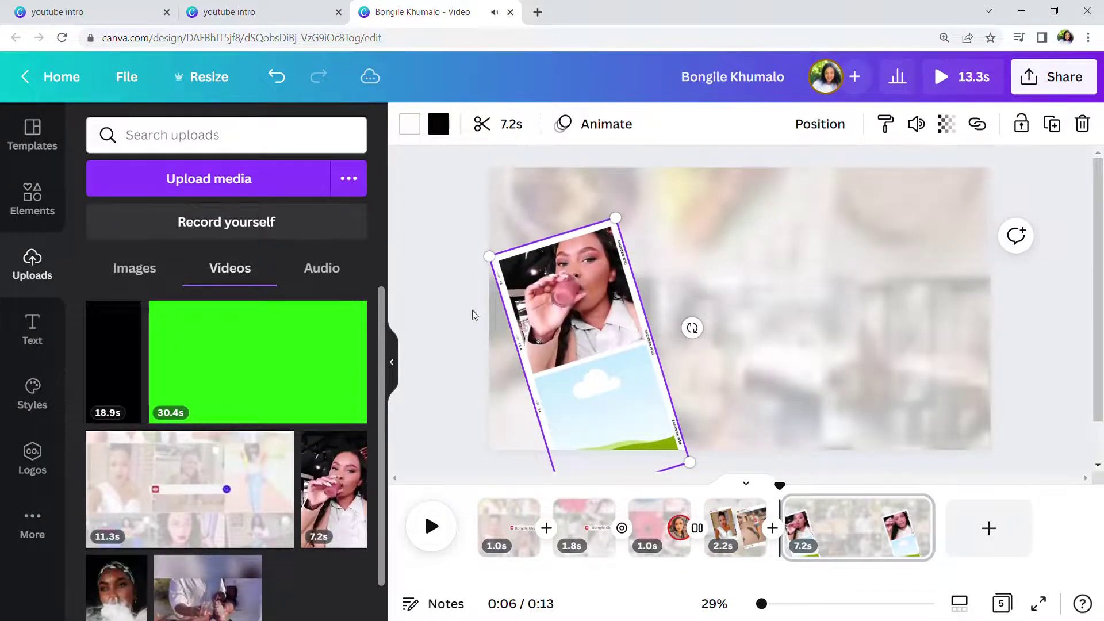
pyautogui.moveTo(599, 297)
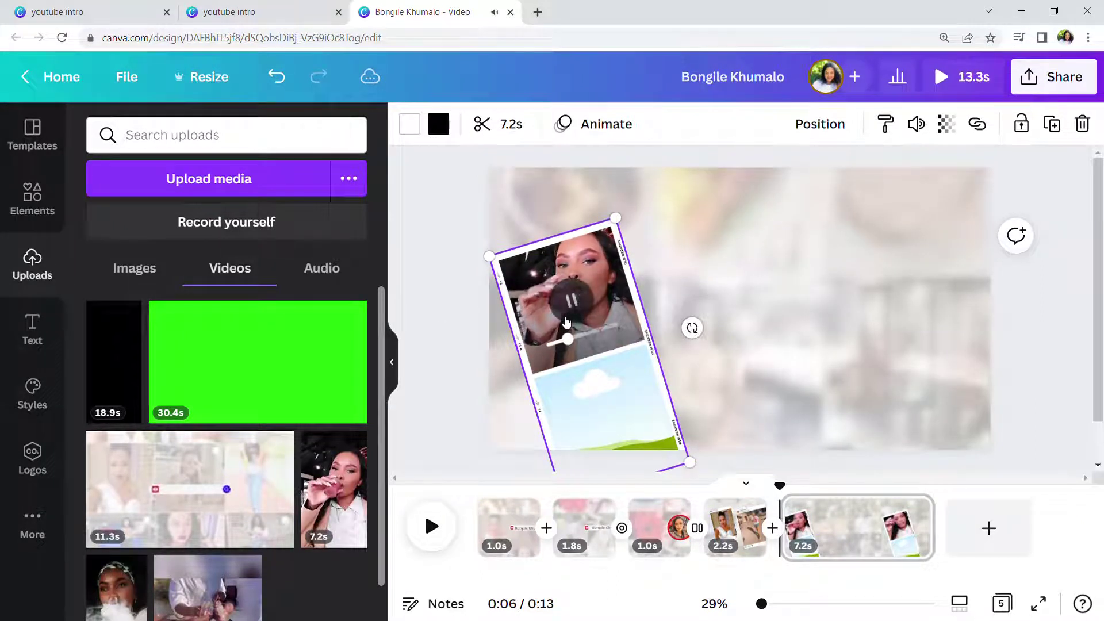
pyautogui.click(598, 296)
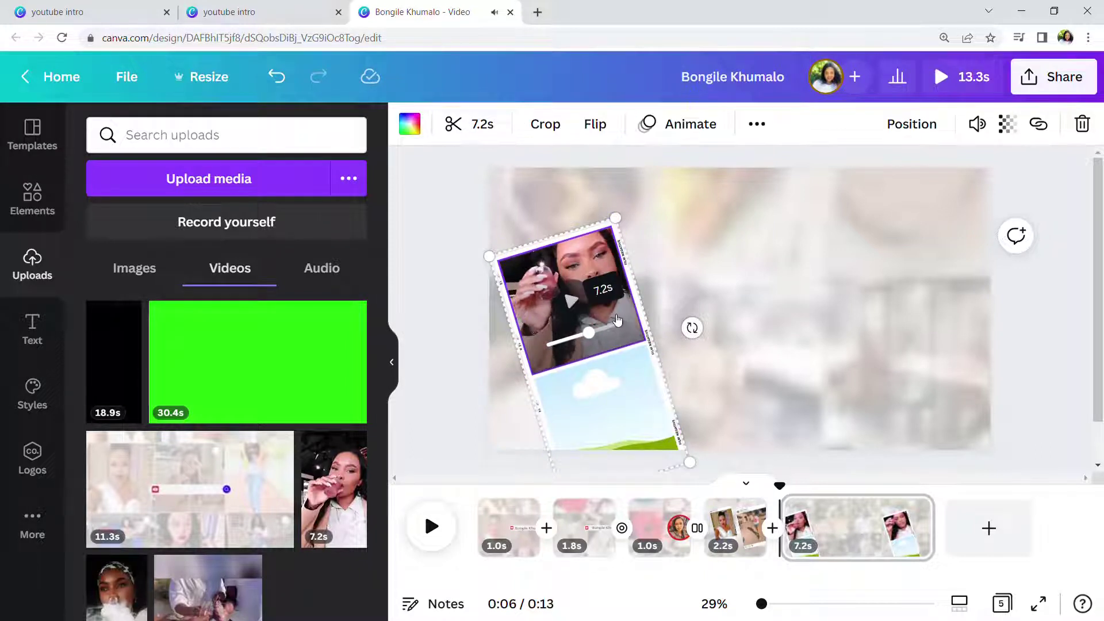
pyautogui.click(478, 127)
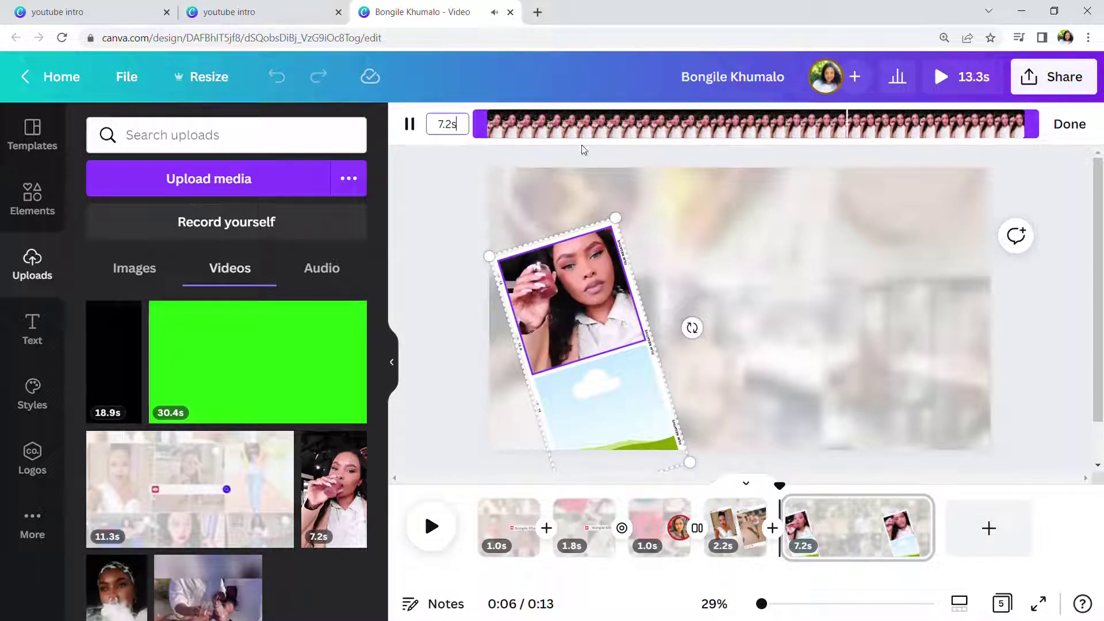
pyautogui.moveTo(1028, 131); pyautogui.dragTo(754, 133)
pyautogui.click(788, 304)
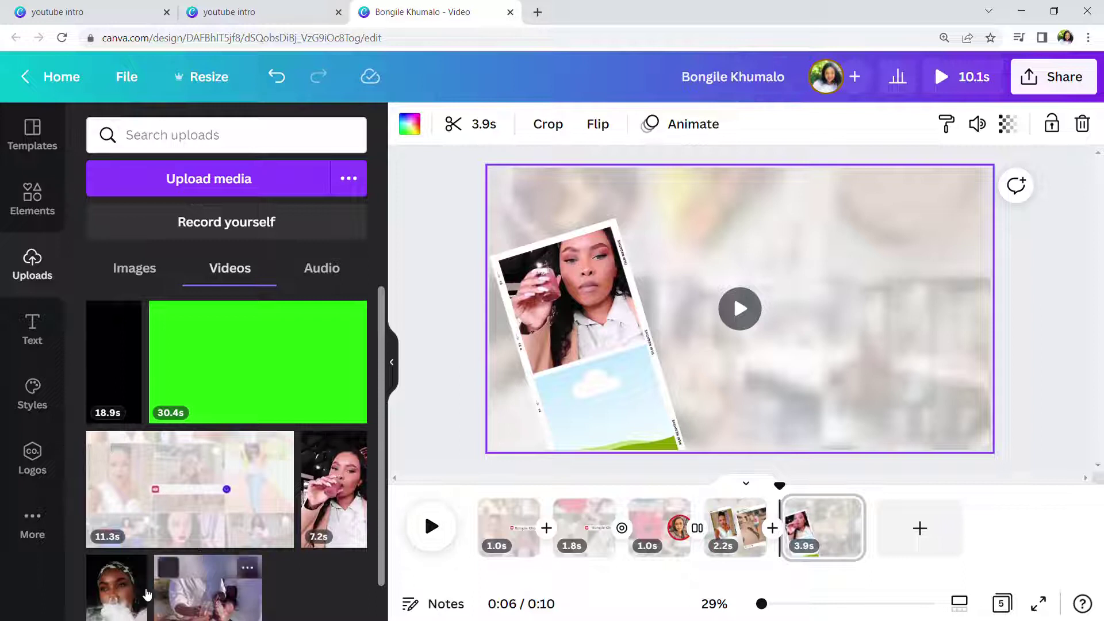
# - Drop another uploaded clip into the frame's lower slot, keeping its 3.2 s length
pyautogui.moveTo(147, 594); pyautogui.dragTo(590, 388)
pyautogui.click(591, 389)
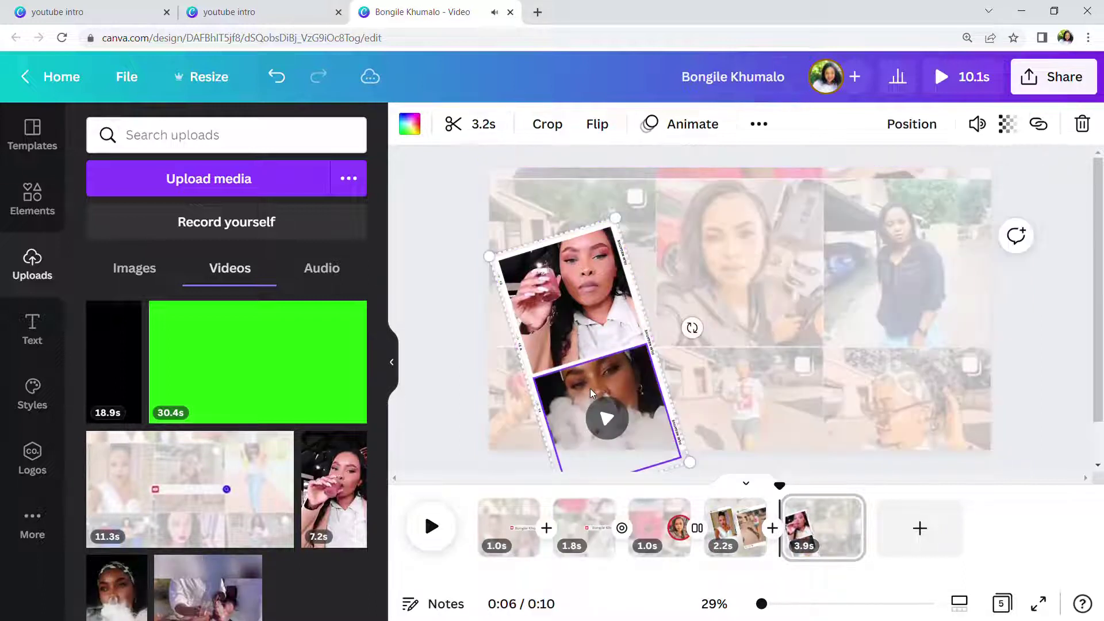
pyautogui.click(468, 129)
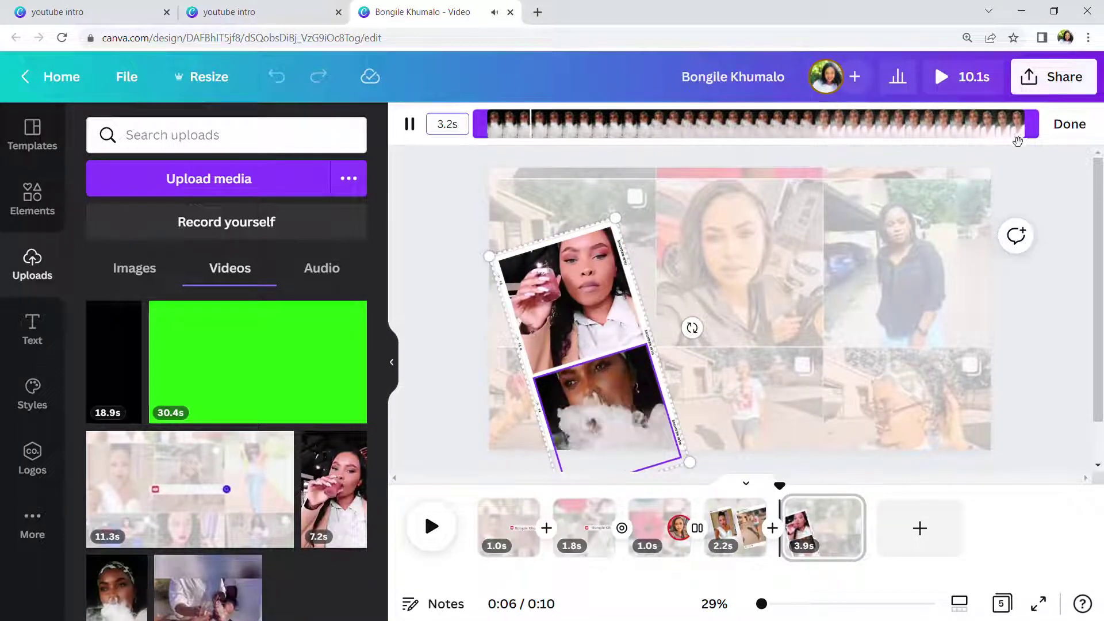
pyautogui.click(1071, 126)
# - Nudge the tilted frame slightly down and left on the page
pyautogui.click(533, 282)
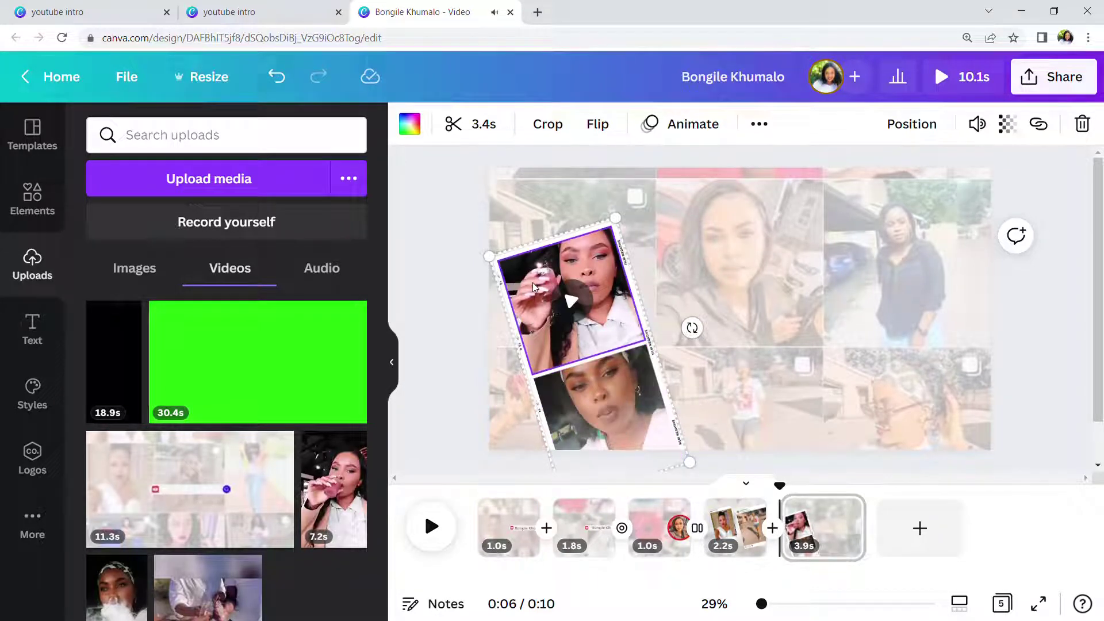
pyautogui.moveTo(533, 282)
pyautogui.mouseDown()
pyautogui.moveTo(543, 316)
pyautogui.moveTo(556, 308)
pyautogui.moveTo(563, 253)
pyautogui.moveTo(544, 251)
pyautogui.moveTo(548, 282)
pyautogui.mouseUp()
pyautogui.moveTo(620, 303); pyautogui.dragTo(607, 307)
pyautogui.moveTo(536, 255); pyautogui.dragTo(531, 255)
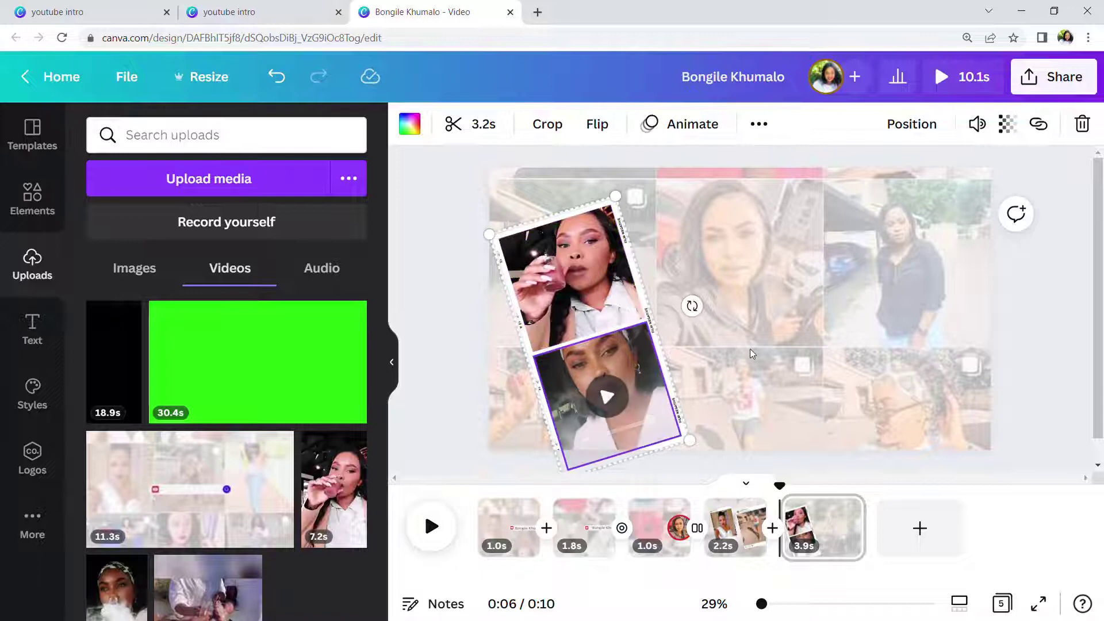
pyautogui.click(751, 351)
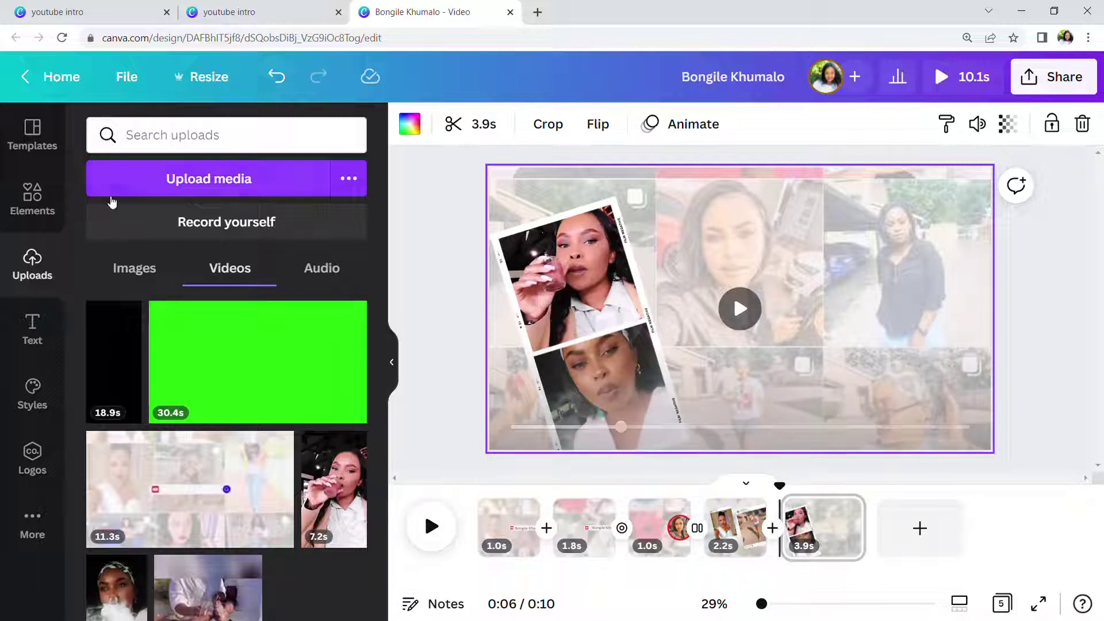
# - Add the recently used pink Moontime 'You're Invited!' text to the page's right side
pyautogui.click(44, 334)
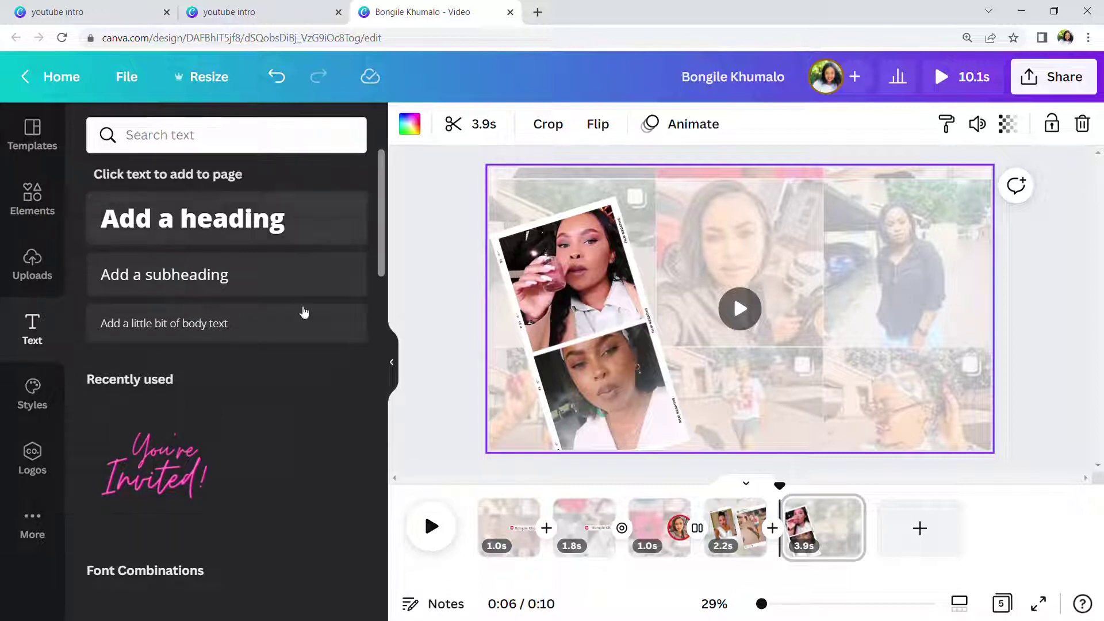
pyautogui.scroll(-3, 195, 403)
pyautogui.scroll(-1, 192, 404)
pyautogui.scroll(1, 158, 324)
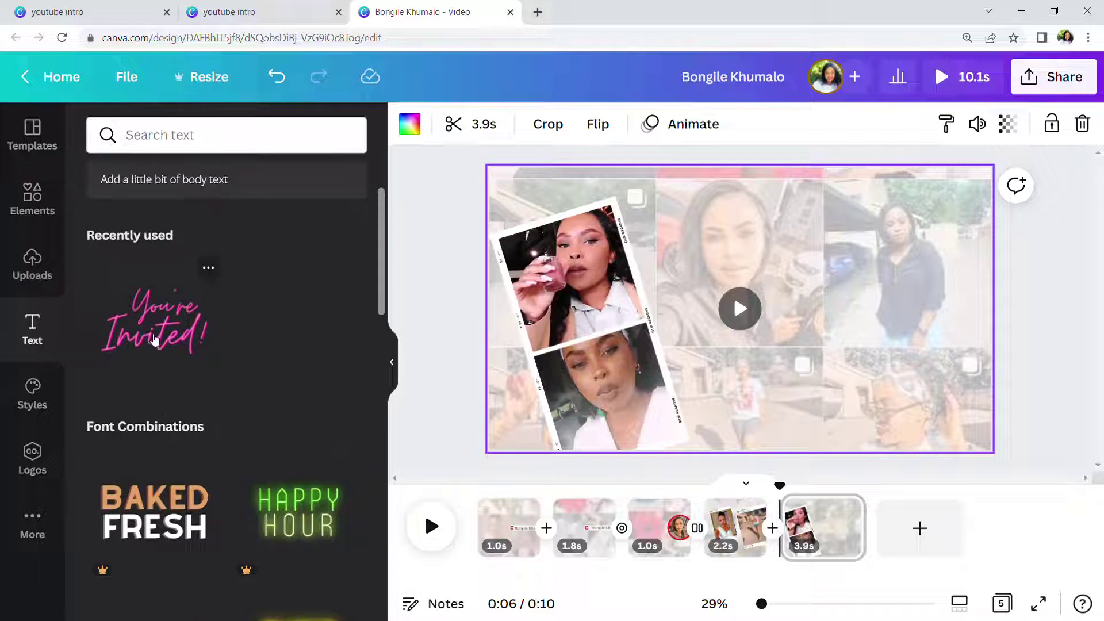
pyautogui.scroll(-6, 179, 413)
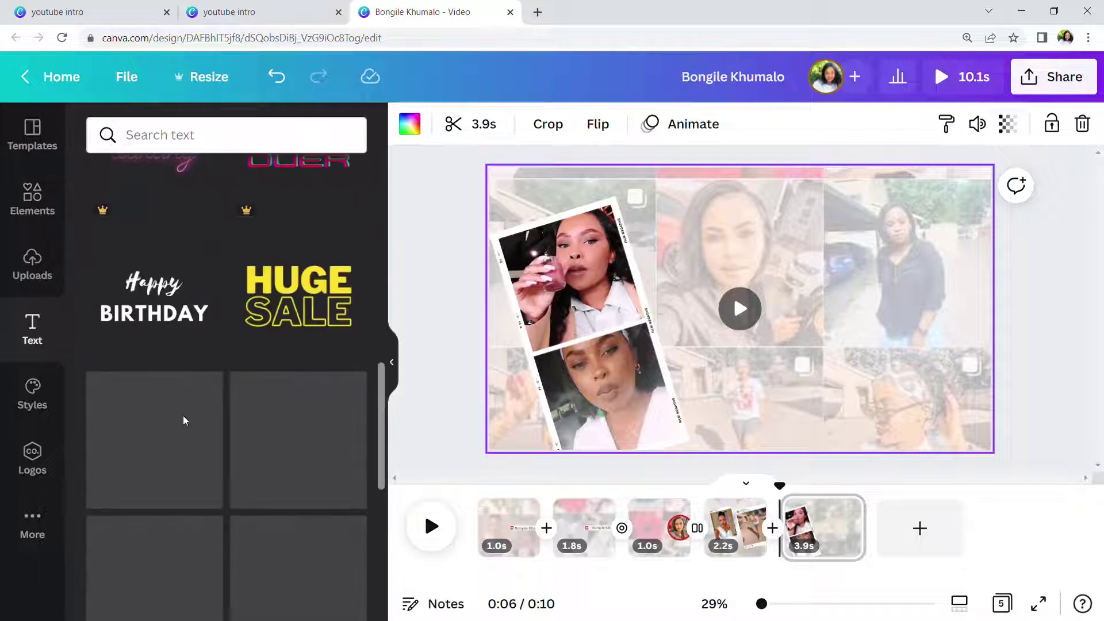
pyautogui.scroll(-2, 184, 417)
pyautogui.scroll(-8, 188, 421)
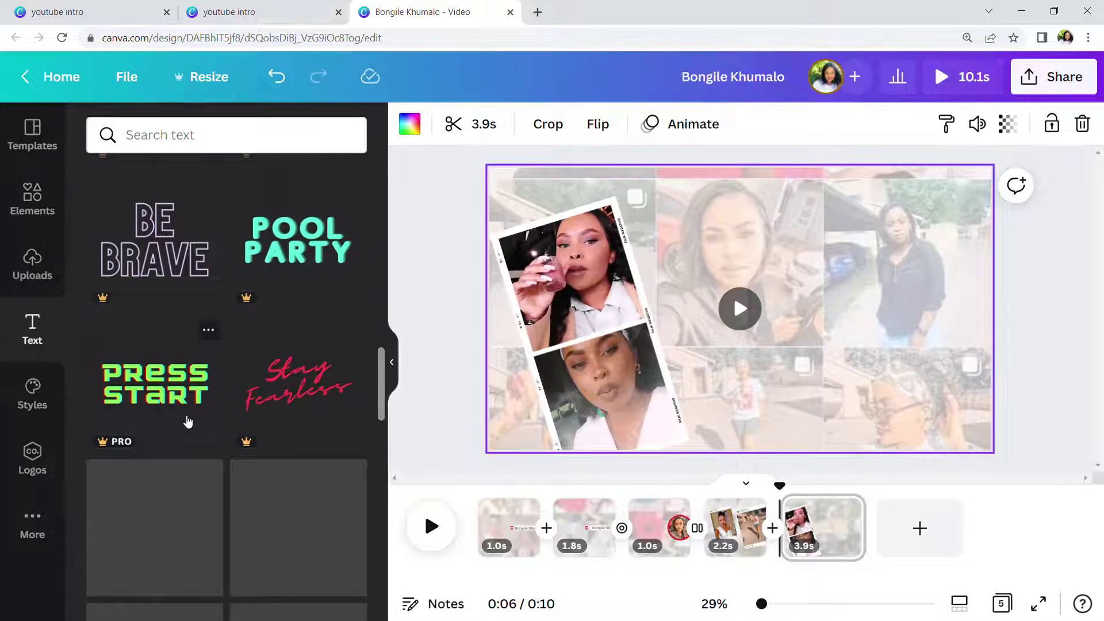
pyautogui.scroll(4, 188, 422)
pyautogui.scroll(12, 188, 422)
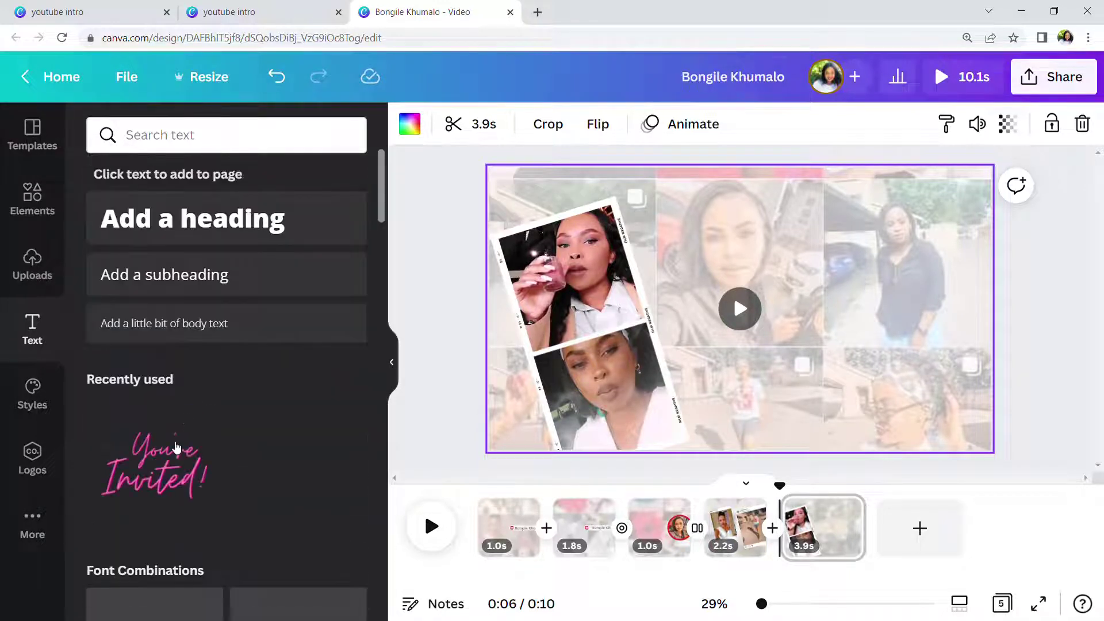
pyautogui.moveTo(155, 466); pyautogui.dragTo(796, 282)
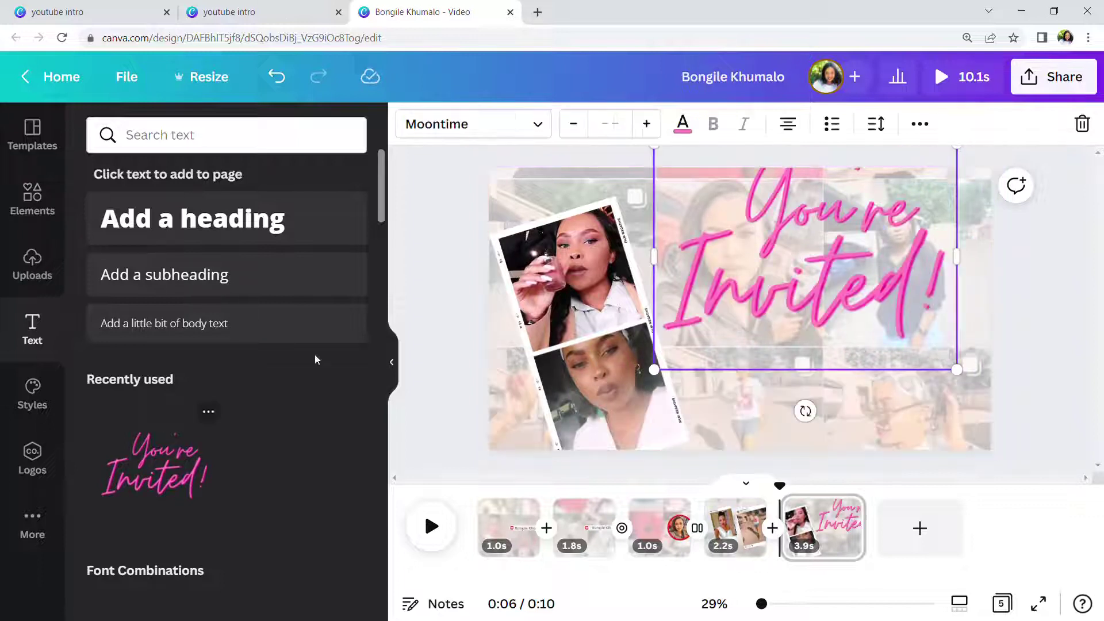
# - Shrink the script text, move it upper right, and change 'Invited!' to 'Connect'
pyautogui.moveTo(957, 369); pyautogui.dragTo(847, 288)
pyautogui.moveTo(812, 209); pyautogui.dragTo(898, 263)
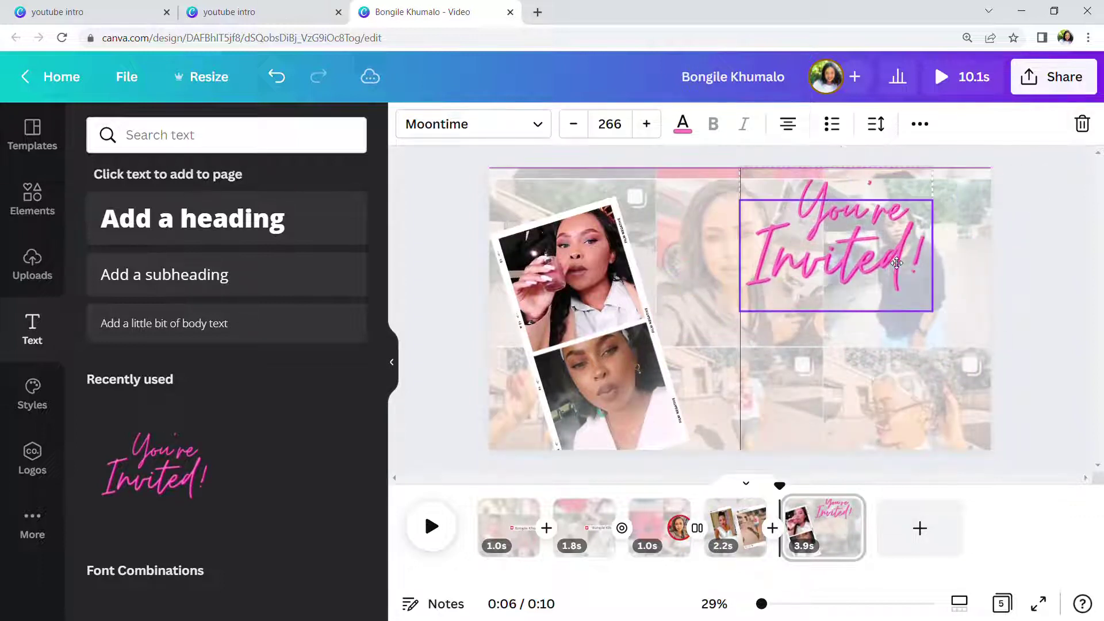
pyautogui.doubleClick(863, 275)
pyautogui.moveTo(920, 280); pyautogui.dragTo(764, 275)
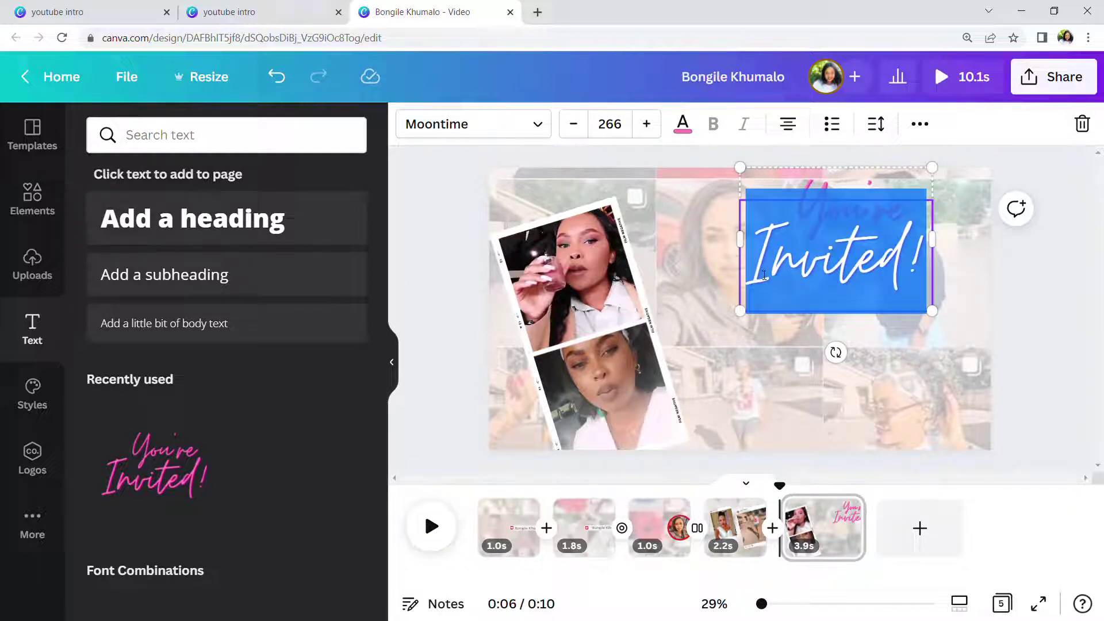
pyautogui.write('Comin')
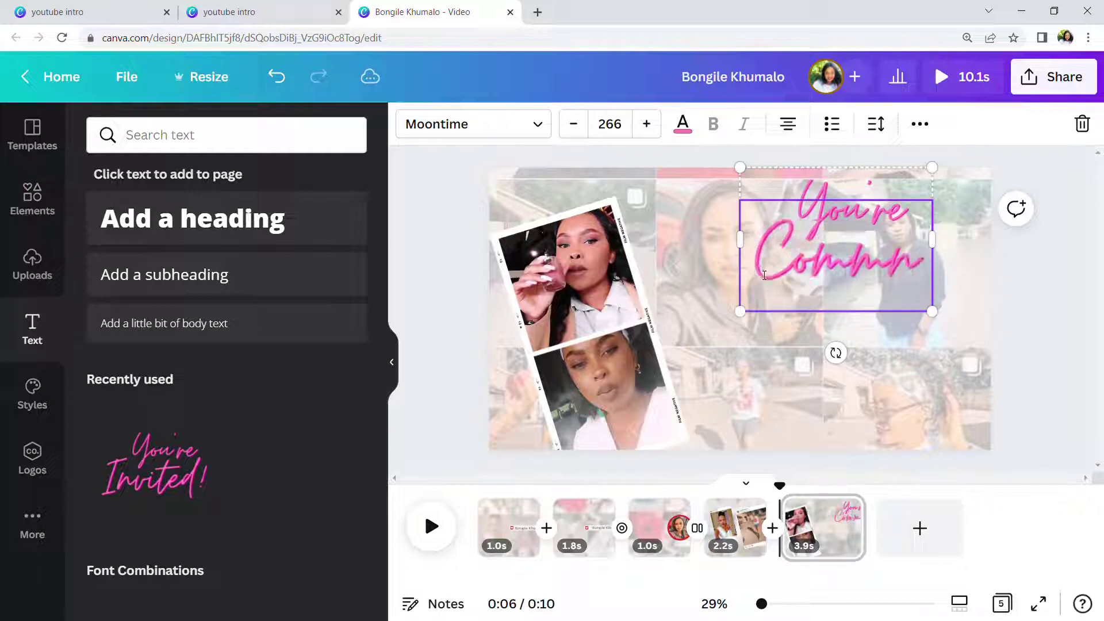
pyautogui.press('BackSpace')
pyautogui.press('BackSpace')
pyautogui.write('nect')
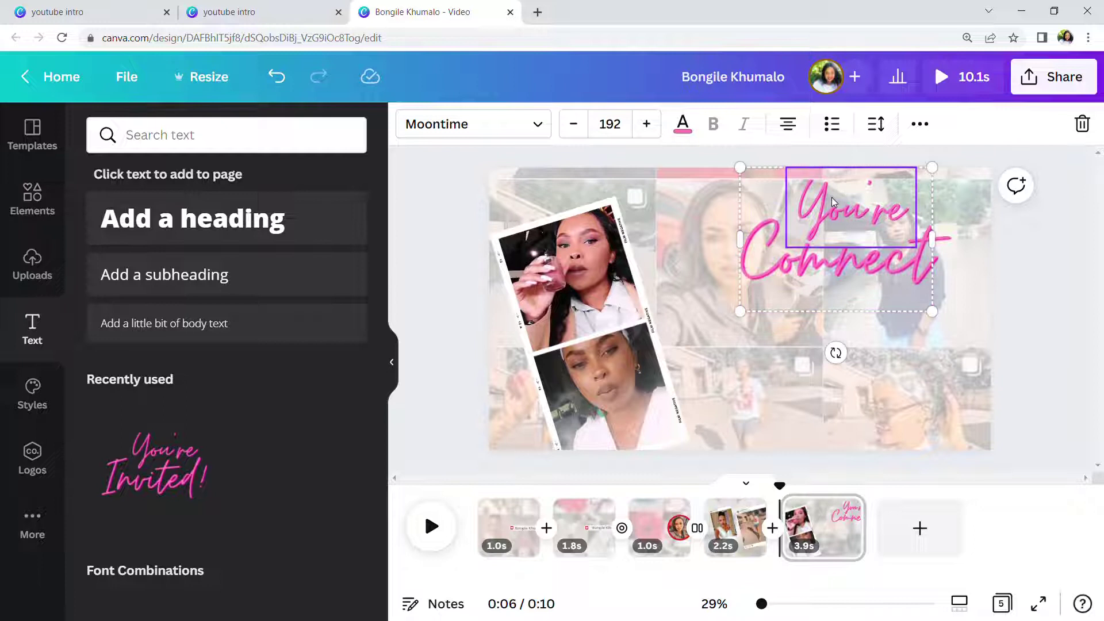
# - Change 'You're' to 'Lets', then shrink the title slightly and shift it right
pyautogui.moveTo(906, 218); pyautogui.dragTo(876, 215)
pyautogui.doubleClick(876, 215)
pyautogui.press('Escape')
pyautogui.click(856, 188)
pyautogui.doubleClick(858, 191)
pyautogui.write('Lets')
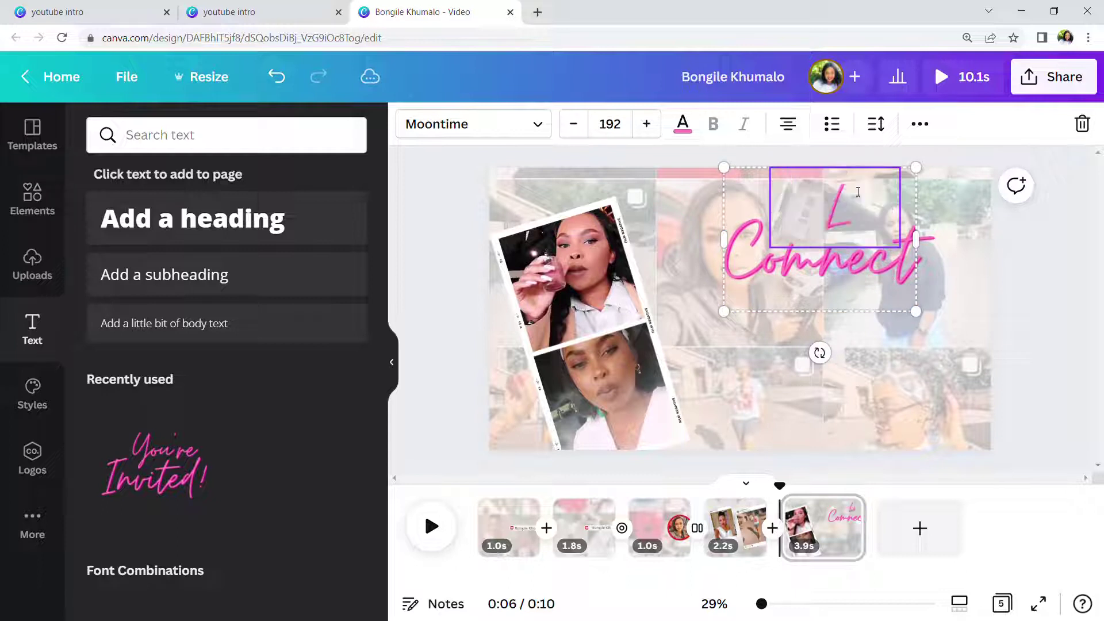
pyautogui.click(912, 264)
pyautogui.moveTo(910, 305); pyautogui.dragTo(895, 292)
pyautogui.moveTo(847, 209); pyautogui.dragTo(875, 207)
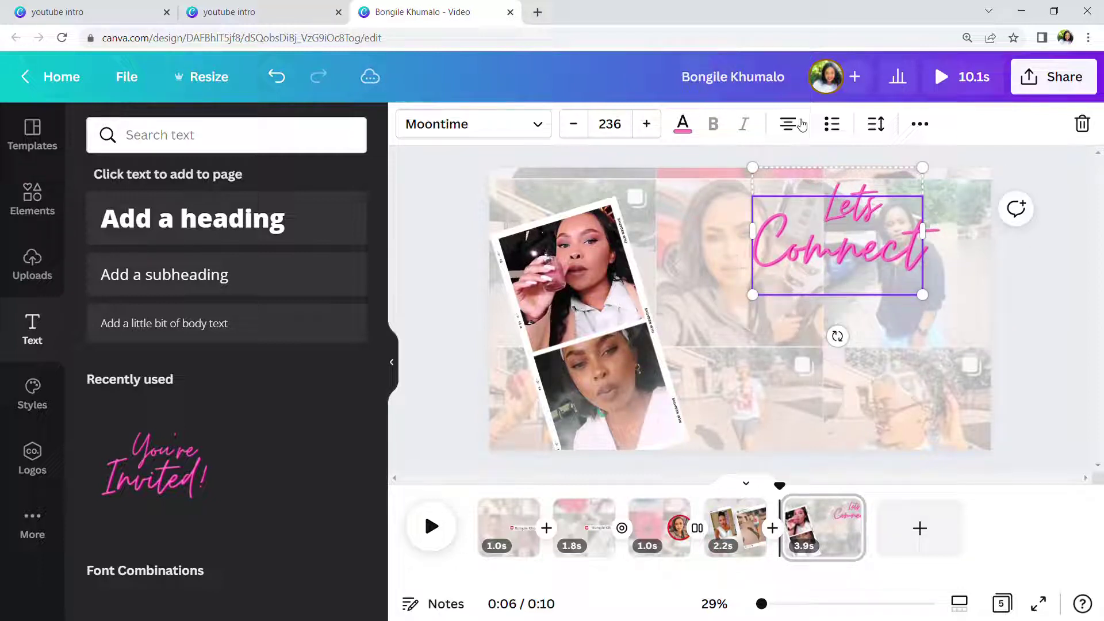
# - Apply the Typewriter animation to the Connect title text
pyautogui.click(922, 124)
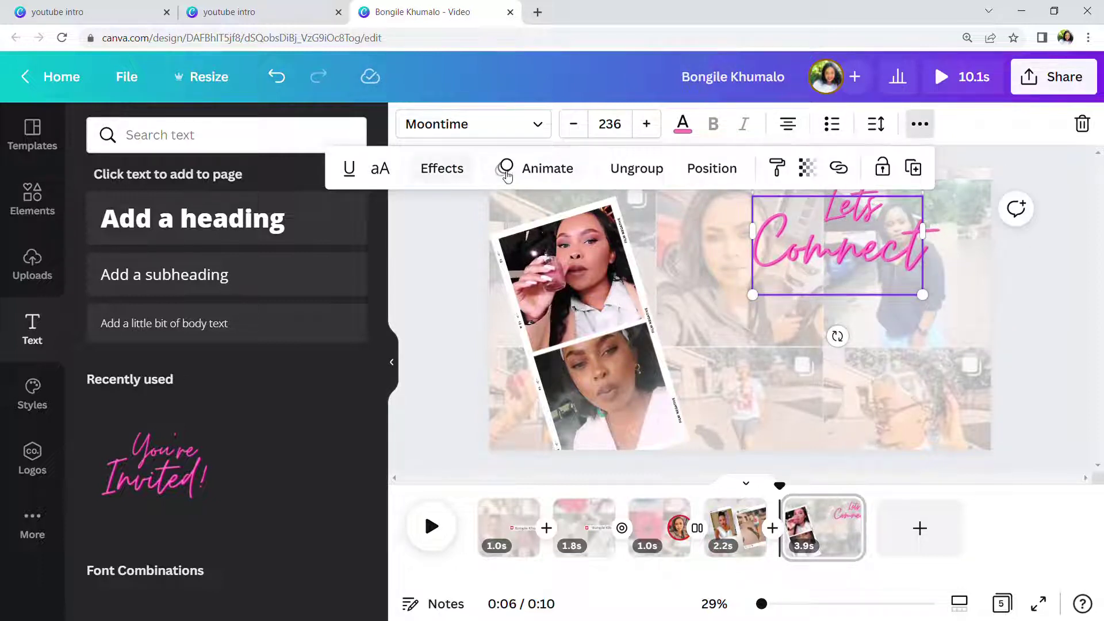
pyautogui.click(505, 173)
pyautogui.click(137, 429)
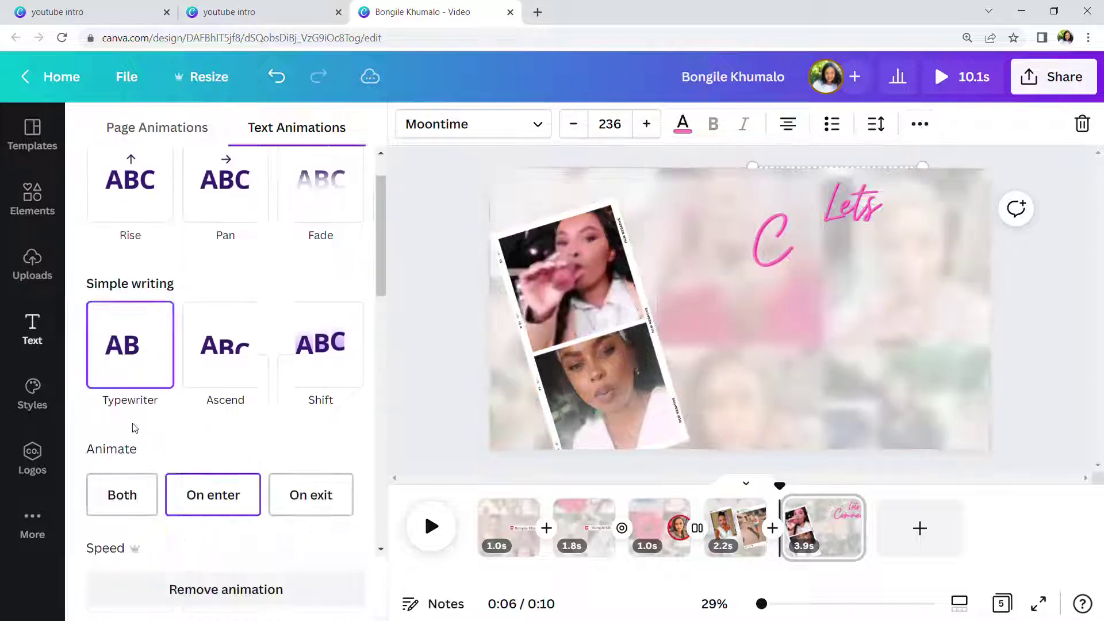
pyautogui.doubleClick(862, 192)
pyautogui.click(880, 225)
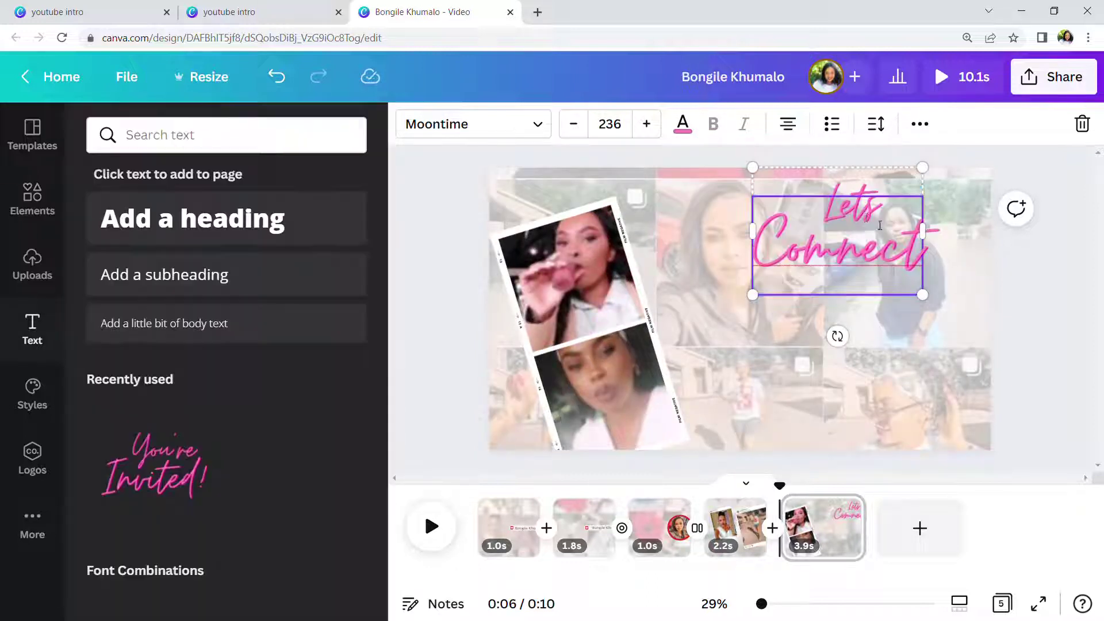
# - Give the Lets line the Typewriter animation too, after previewing Neon and Shift
pyautogui.click(862, 184)
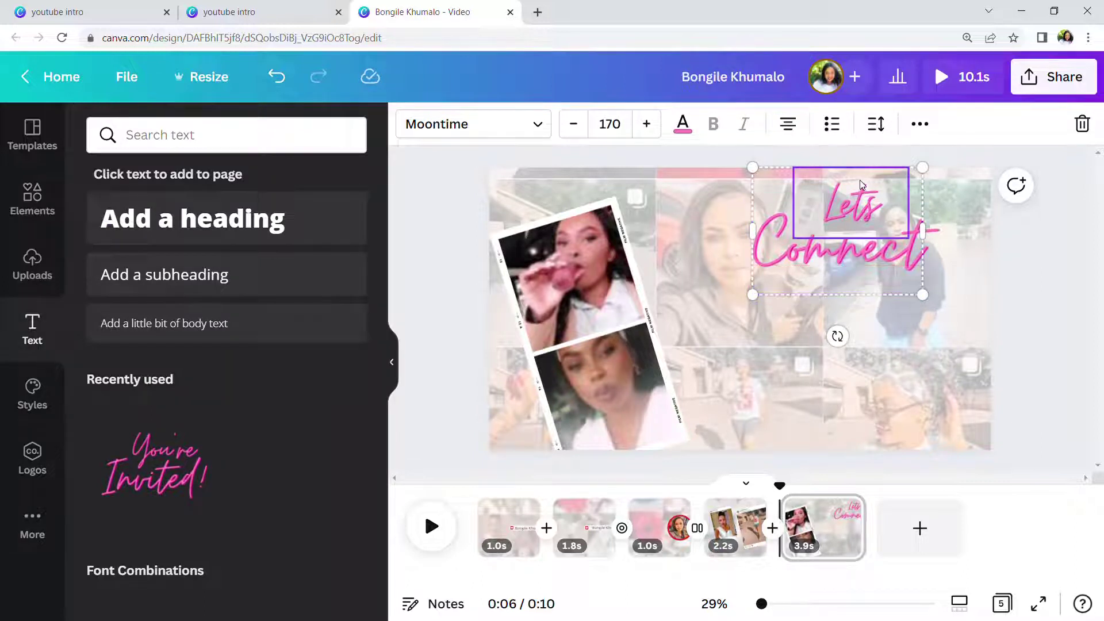
pyautogui.click(920, 122)
pyautogui.click(543, 168)
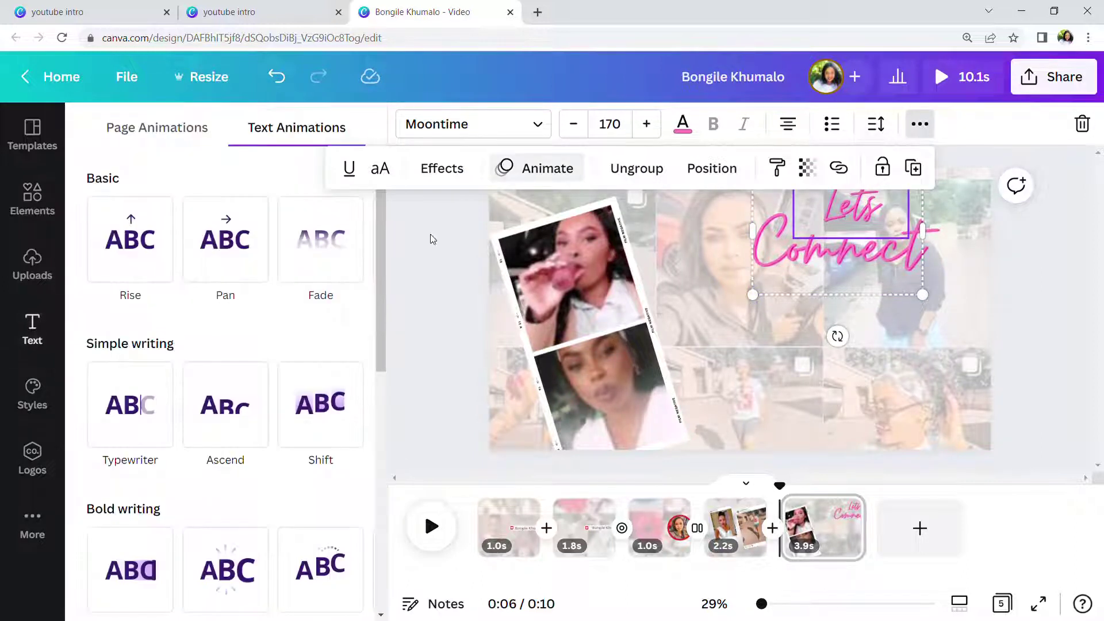
pyautogui.click(133, 425)
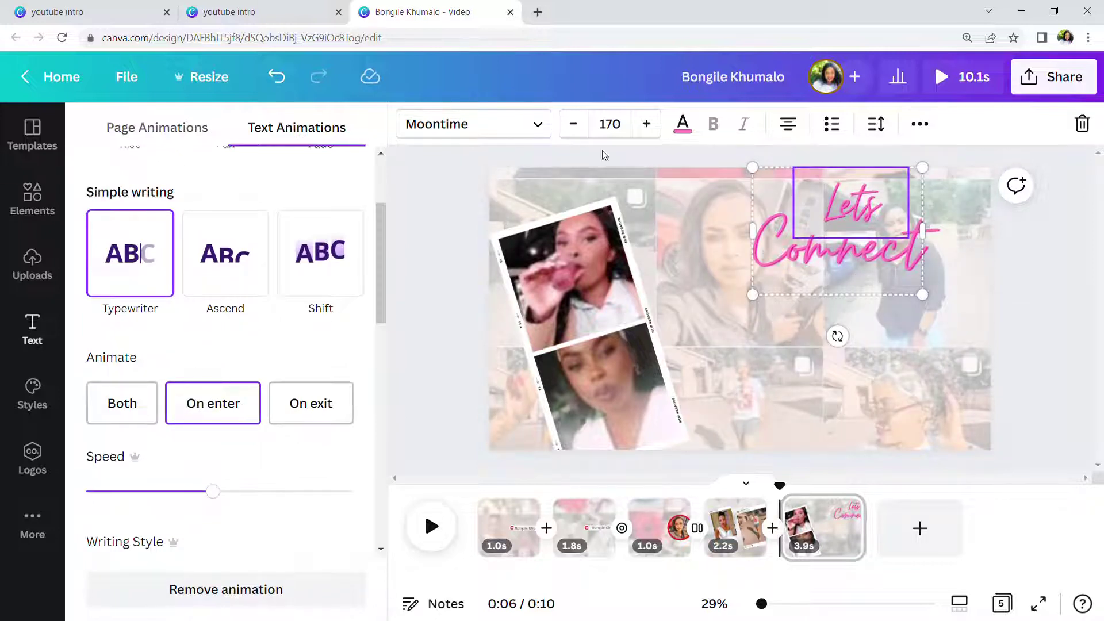
pyautogui.scroll(-6, 230, 365)
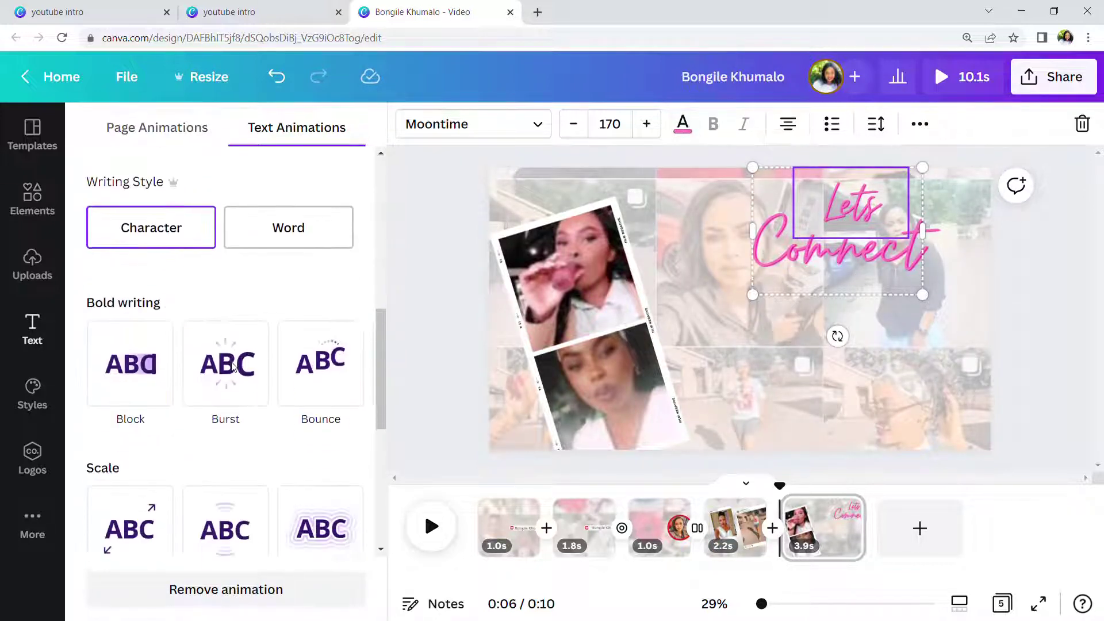
pyautogui.click(231, 452)
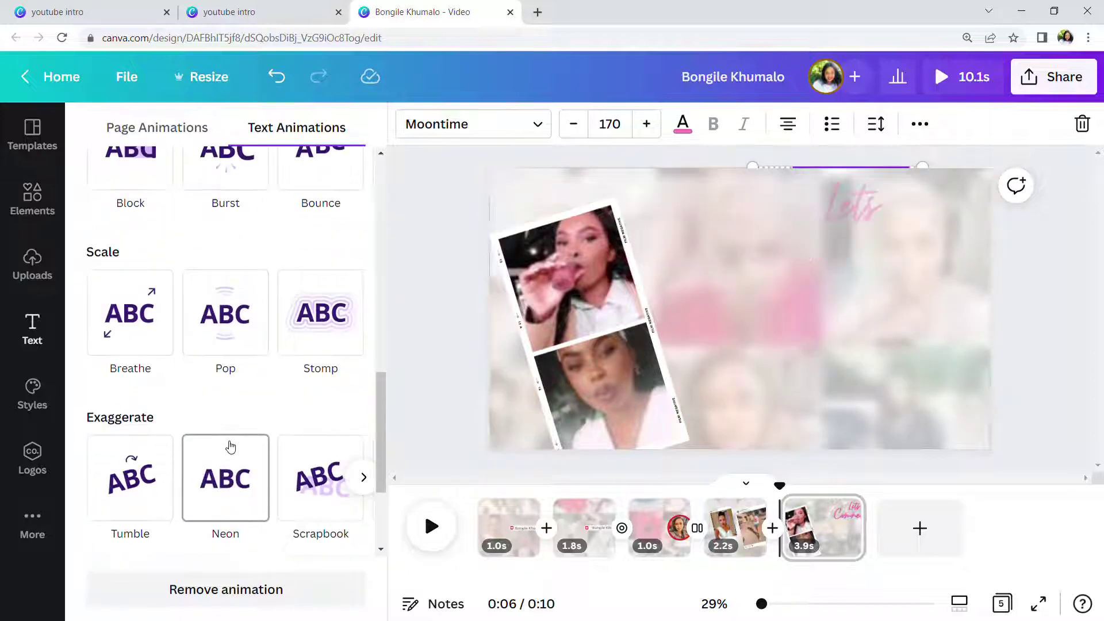
pyautogui.scroll(-4, 232, 445)
pyautogui.click(230, 440)
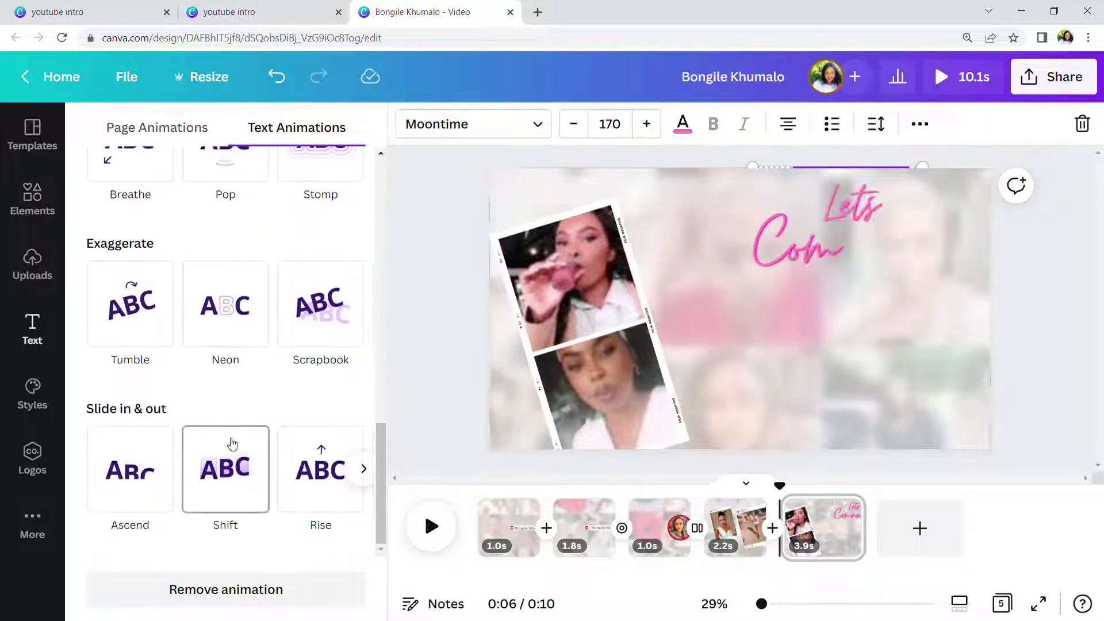
pyautogui.scroll(12, 231, 443)
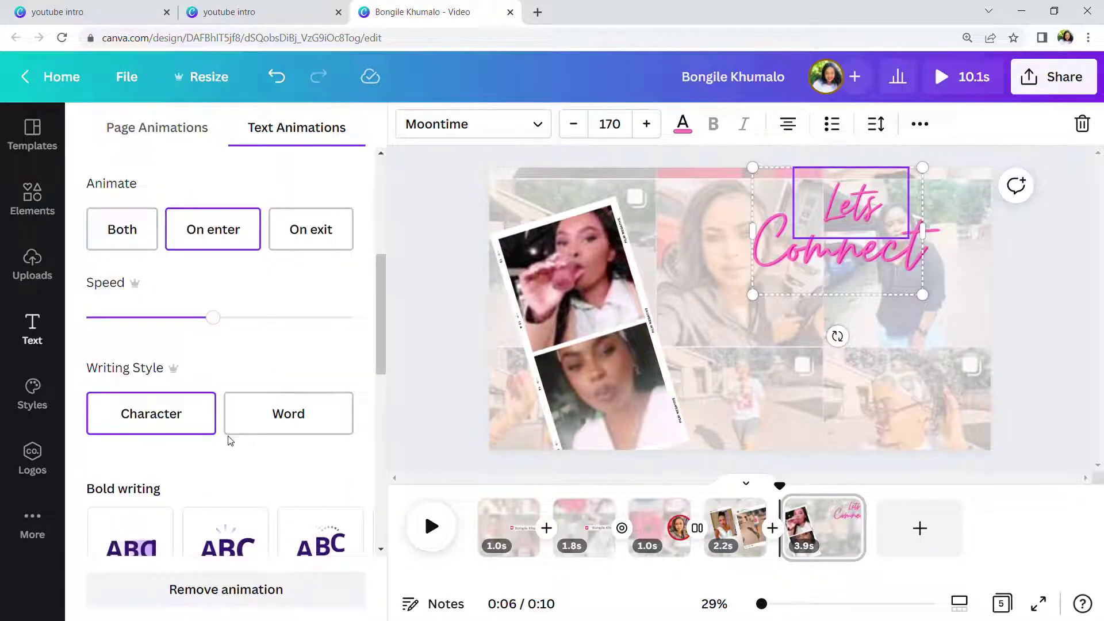
pyautogui.scroll(1, 230, 441)
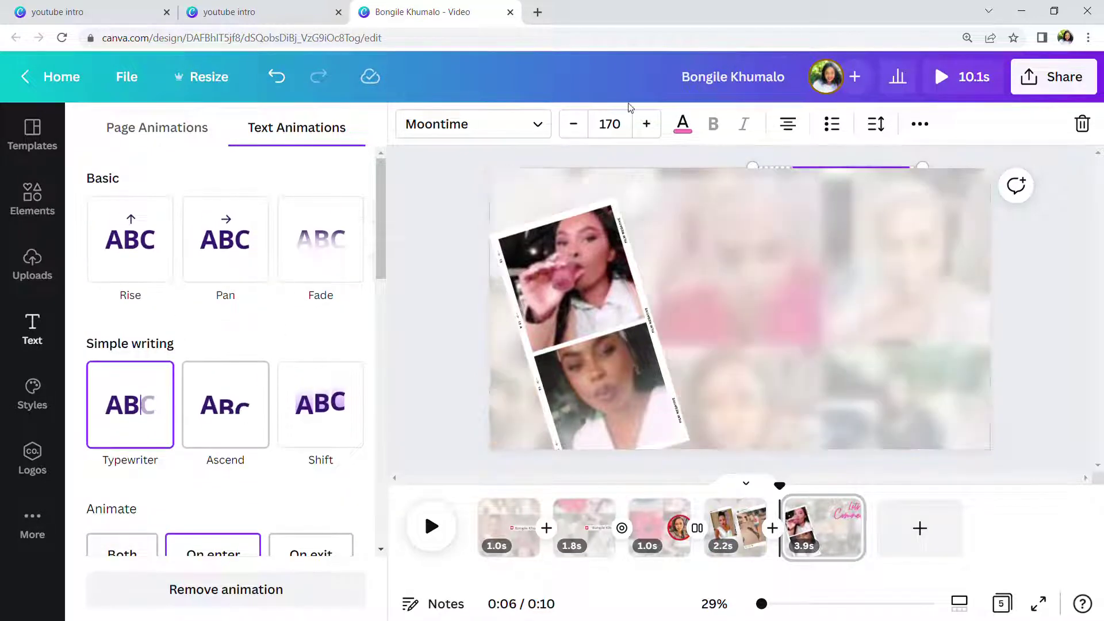
pyautogui.click(683, 125)
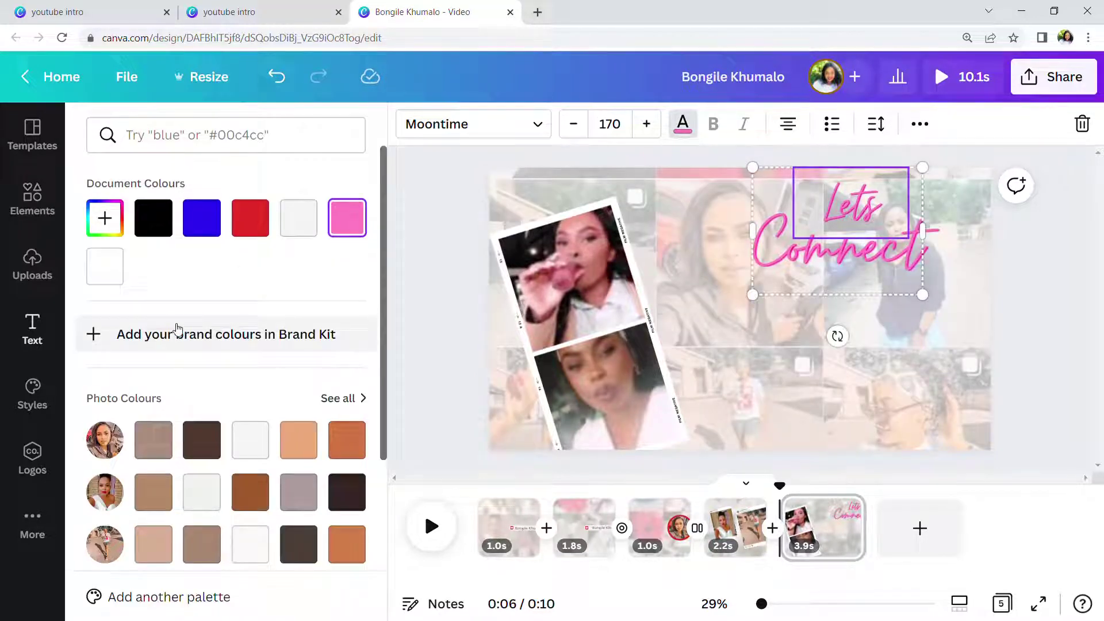
# - Select the Connect line and highlight letters of the word Connect, ending on 'nec'
pyautogui.scroll(-5, 253, 311)
pyautogui.scroll(5, 190, 341)
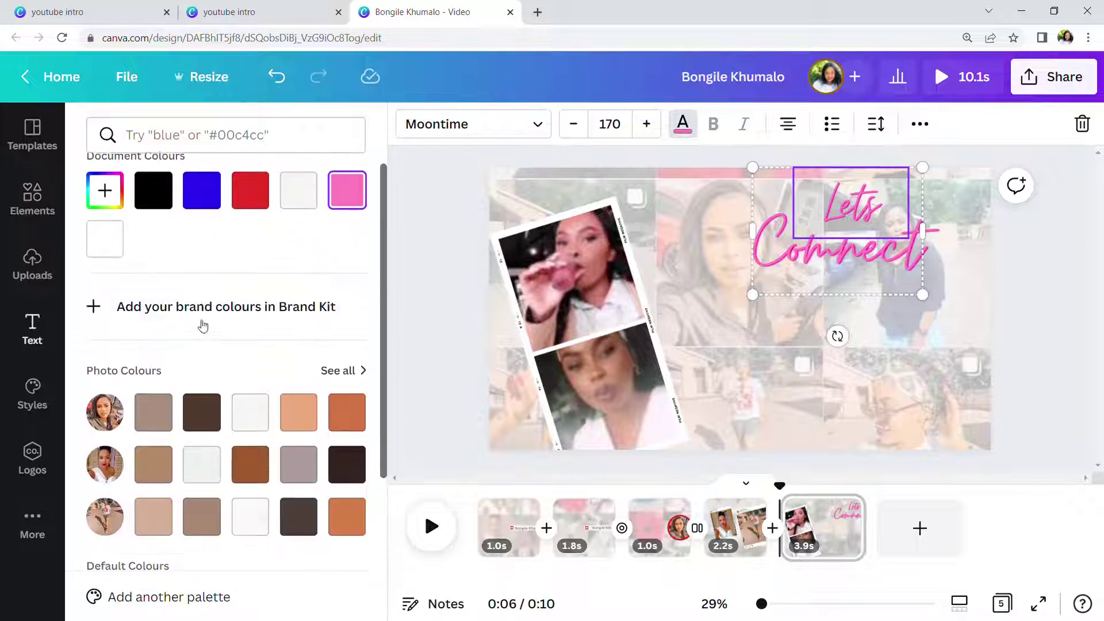
pyautogui.click(854, 214)
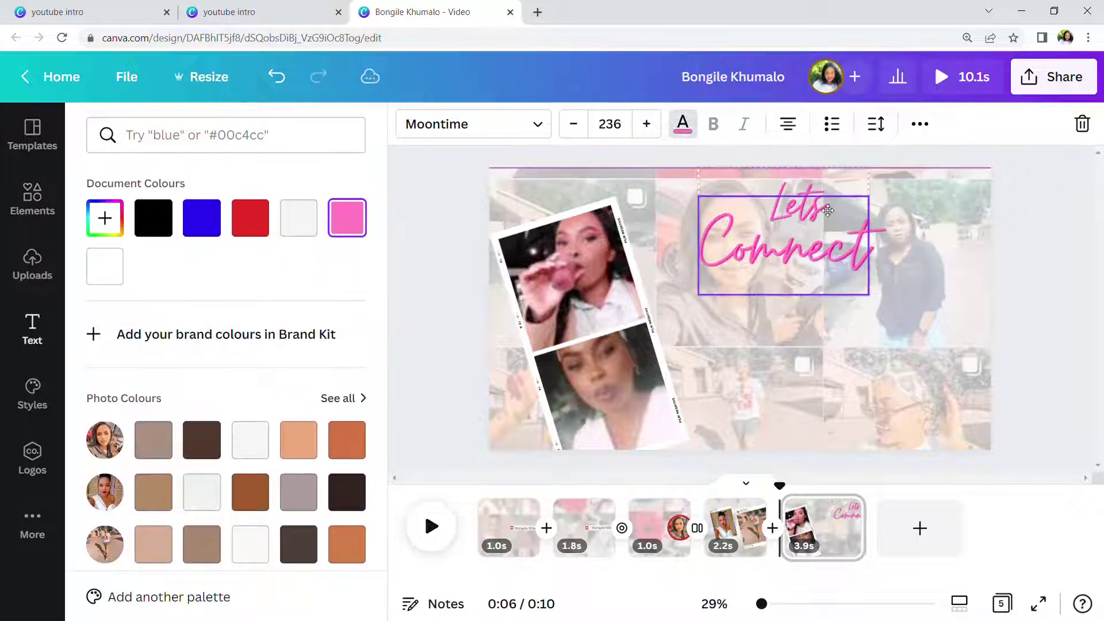
pyautogui.moveTo(886, 213); pyautogui.dragTo(751, 205)
pyautogui.moveTo(904, 247); pyautogui.dragTo(757, 208)
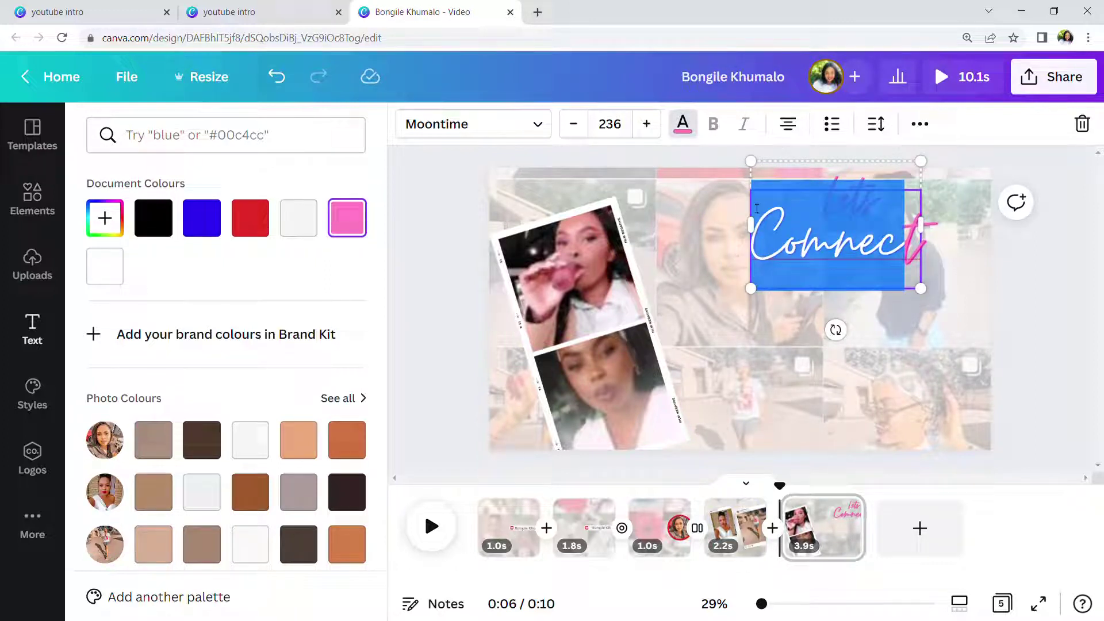
pyautogui.moveTo(913, 230); pyautogui.dragTo(933, 233)
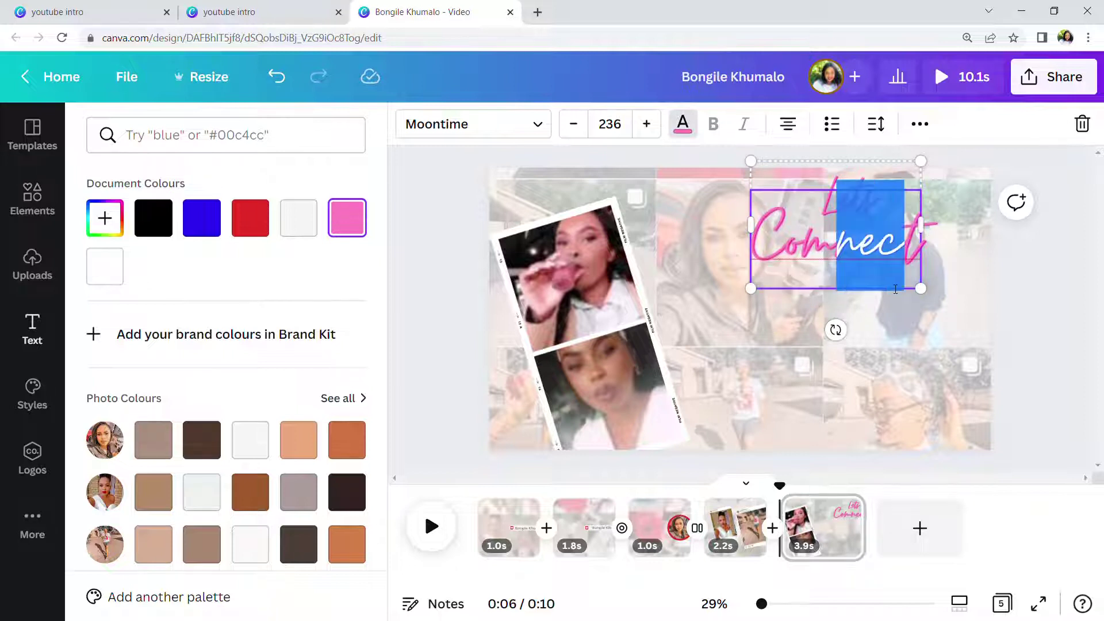
pyautogui.click(920, 125)
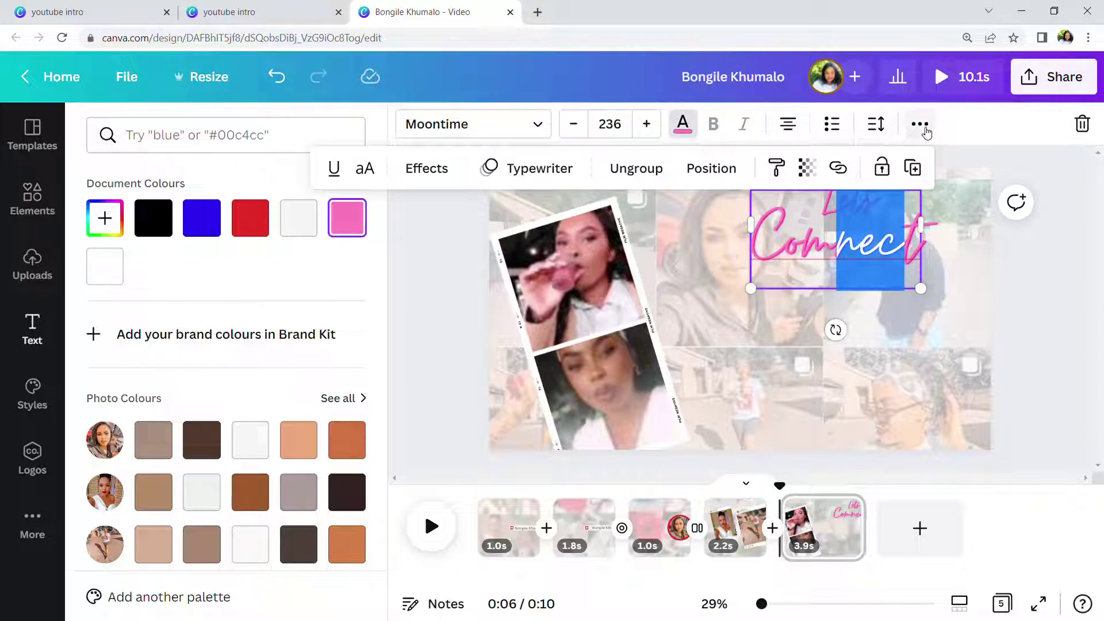
# - Apply the Glitch text effect to the selected title text
pyautogui.click(429, 169)
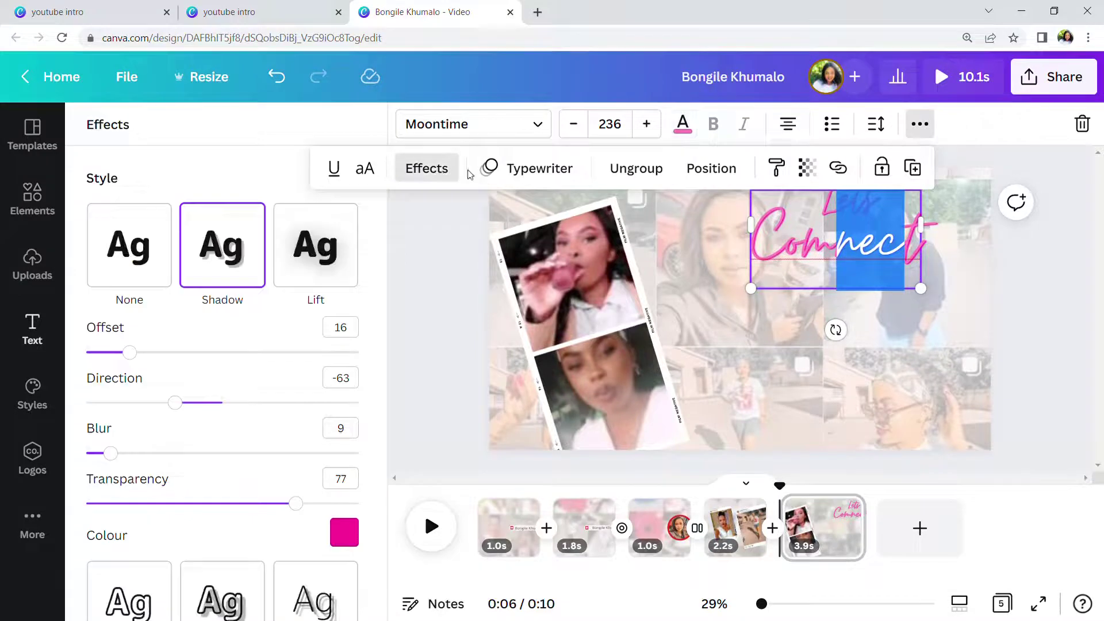
pyautogui.scroll(-5, 250, 437)
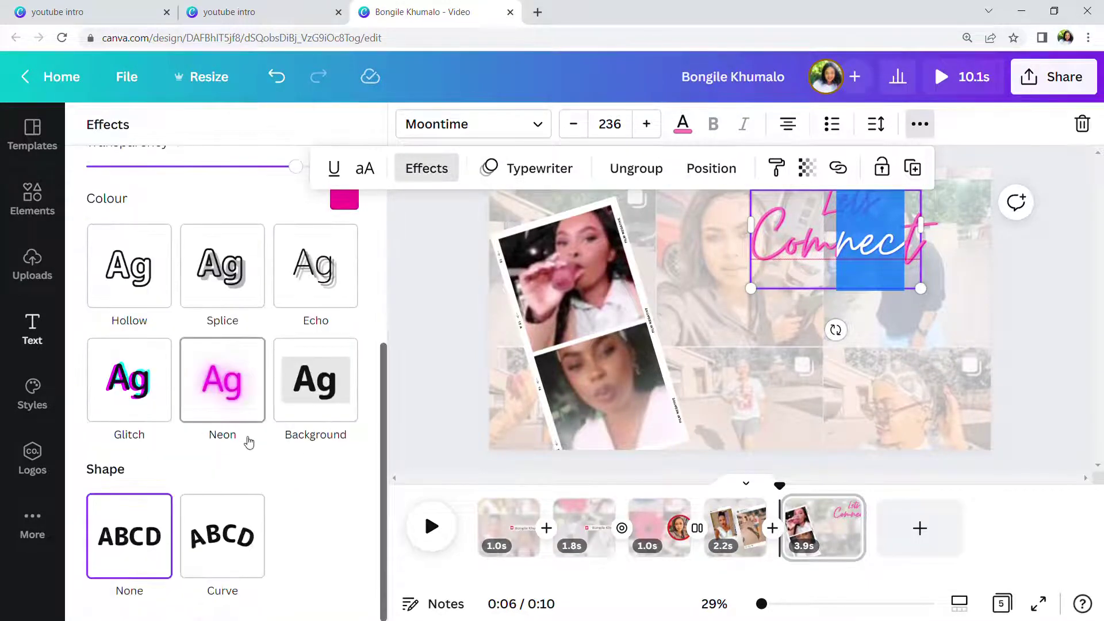
pyautogui.click(131, 392)
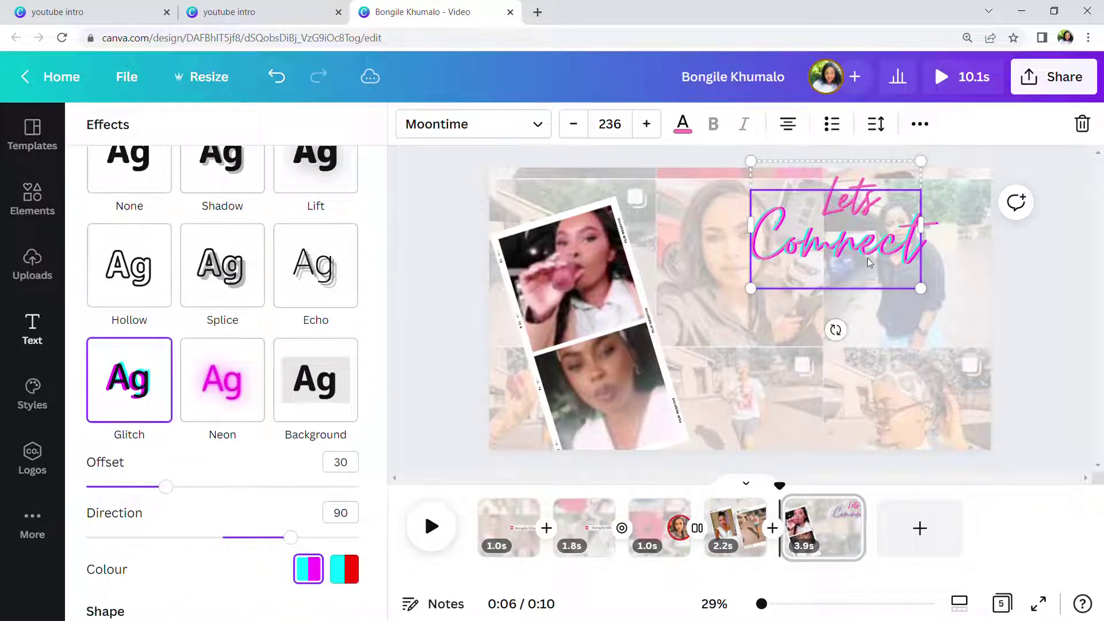
# - Reselect the whole Lets Connect title and give it the Glitch effect as well
pyautogui.moveTo(886, 197)
pyautogui.mouseDown()
pyautogui.moveTo(840, 193)
pyautogui.moveTo(895, 198)
pyautogui.mouseUp()
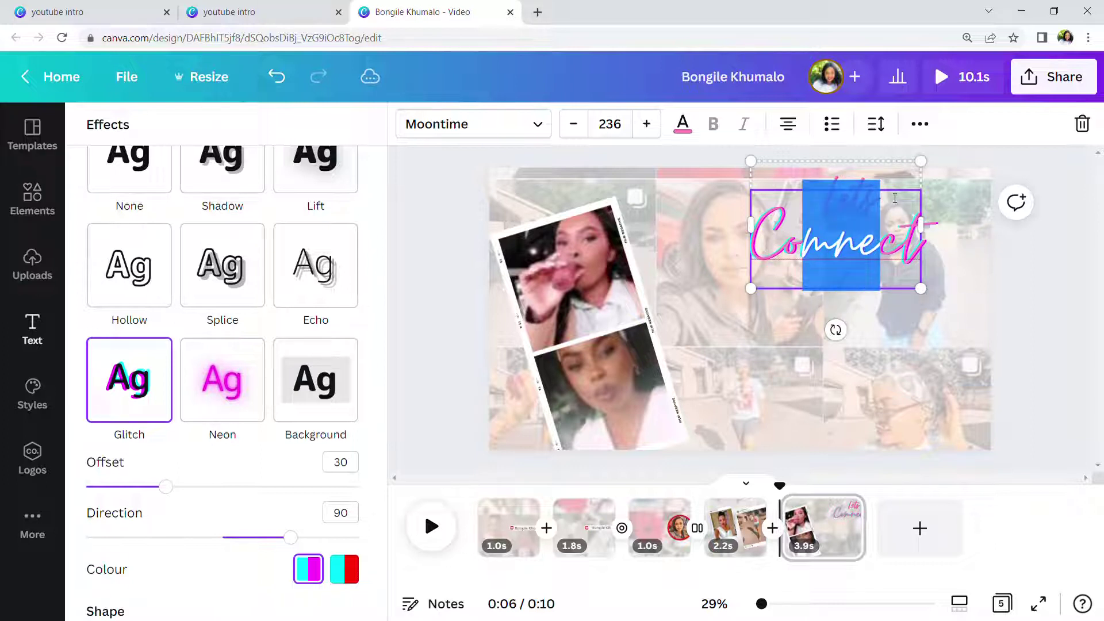
pyautogui.click(886, 167)
pyautogui.click(863, 169)
pyautogui.click(843, 197)
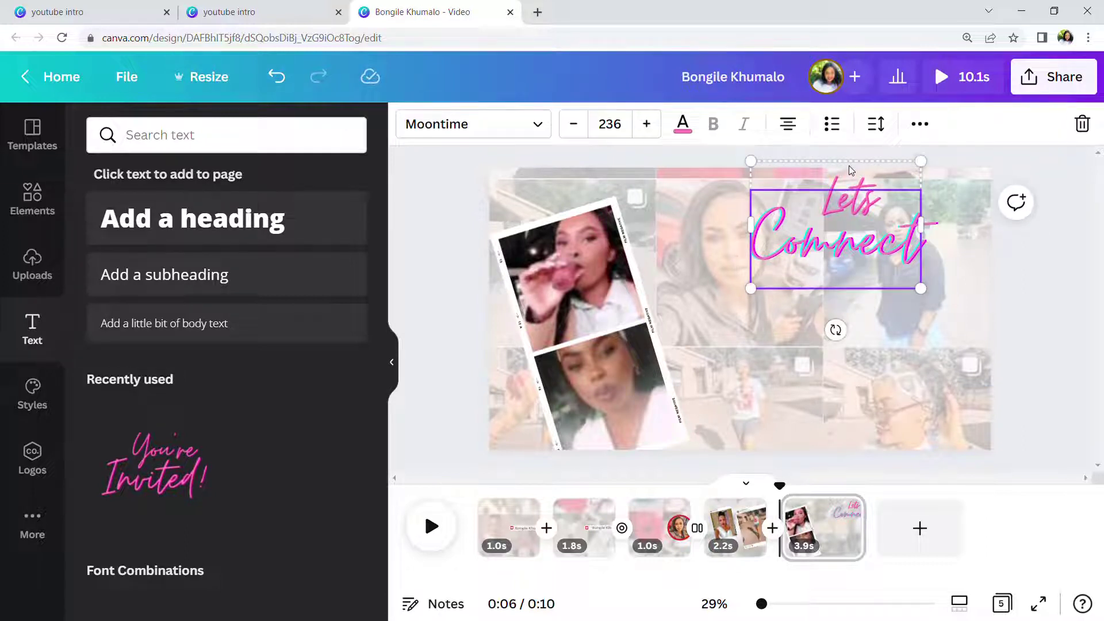
pyautogui.click(851, 170)
pyautogui.click(878, 198)
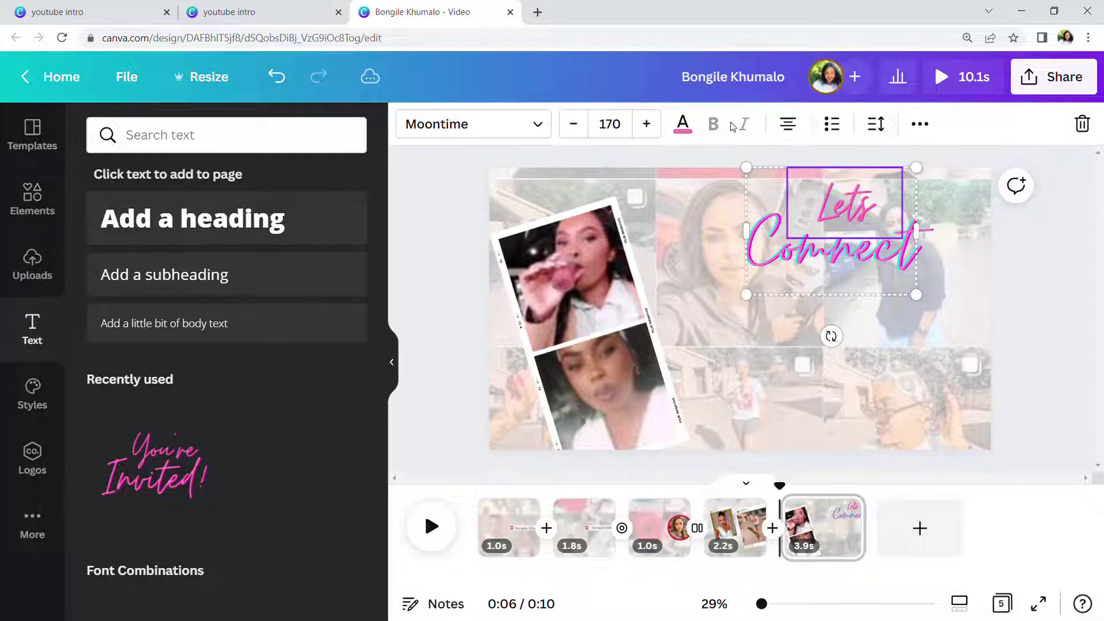
pyautogui.click(920, 125)
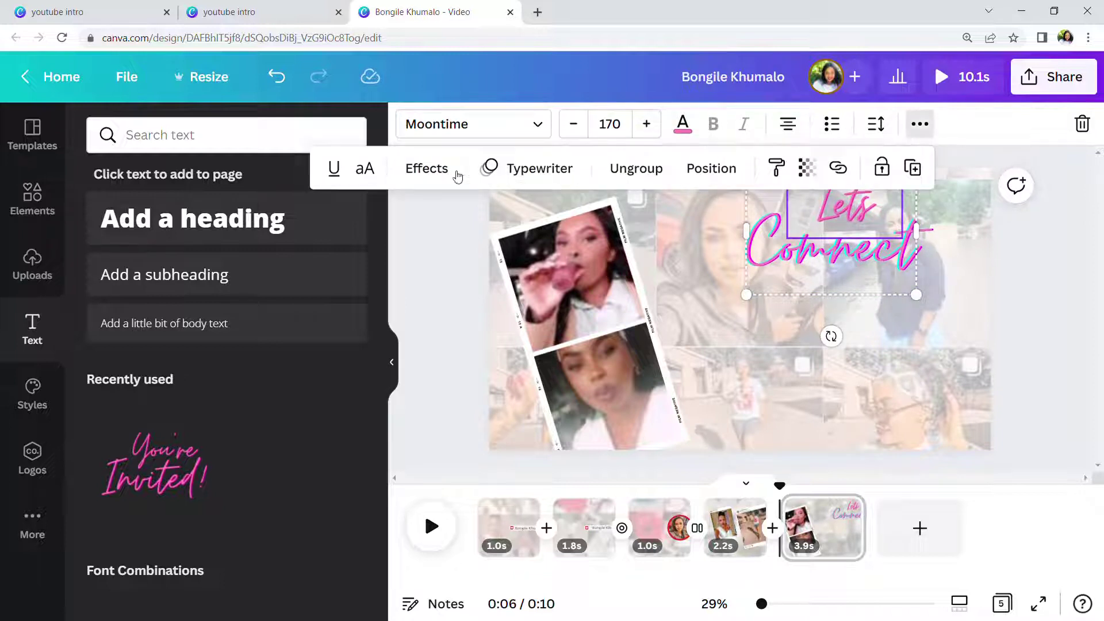
pyautogui.click(424, 169)
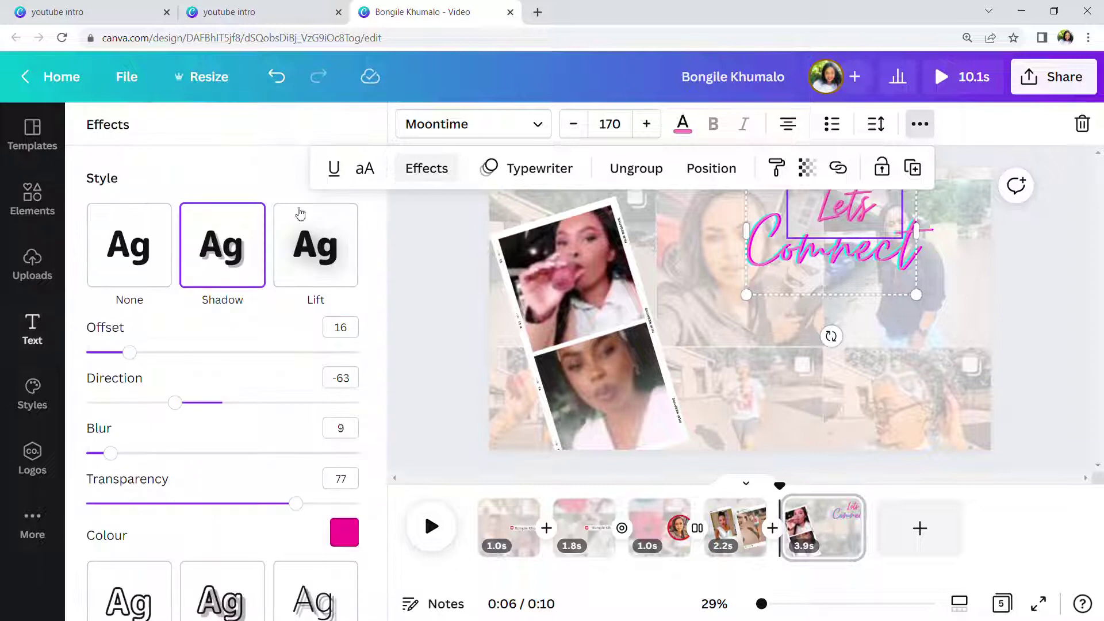
pyautogui.scroll(-2, 185, 569)
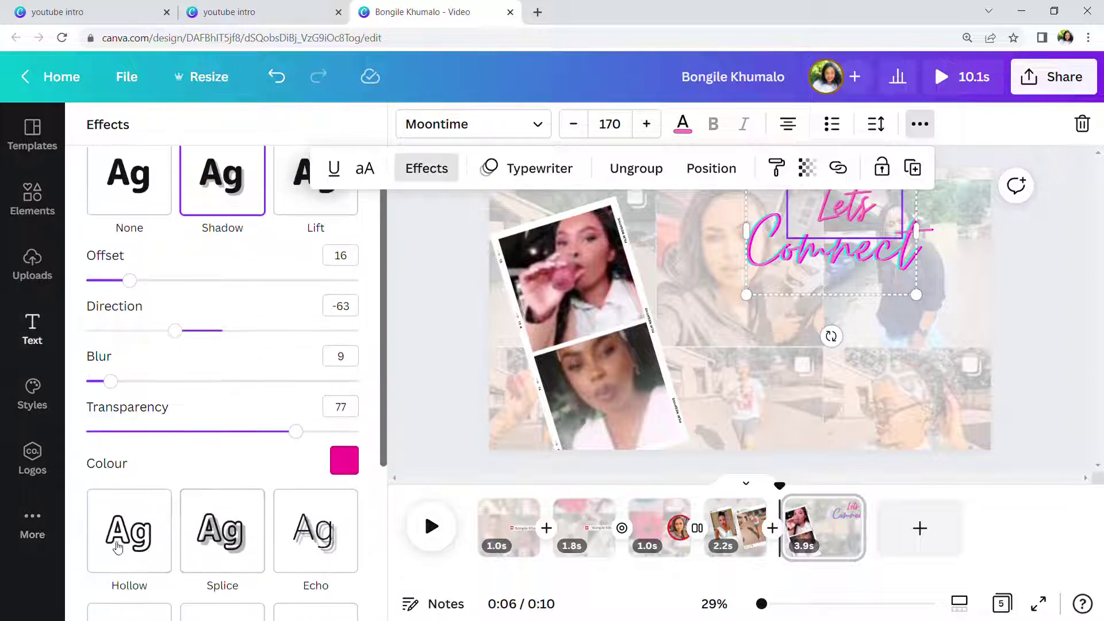
pyautogui.scroll(-2, 165, 544)
pyautogui.click(152, 532)
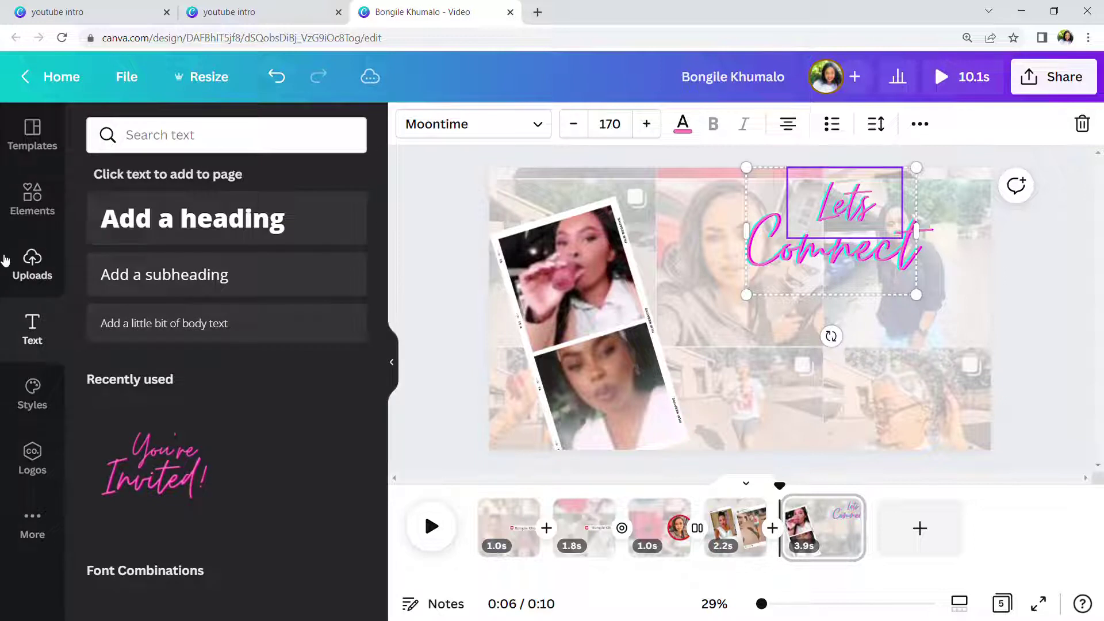
# - Browse the Elements library and show all recently used elements
pyautogui.click(49, 208)
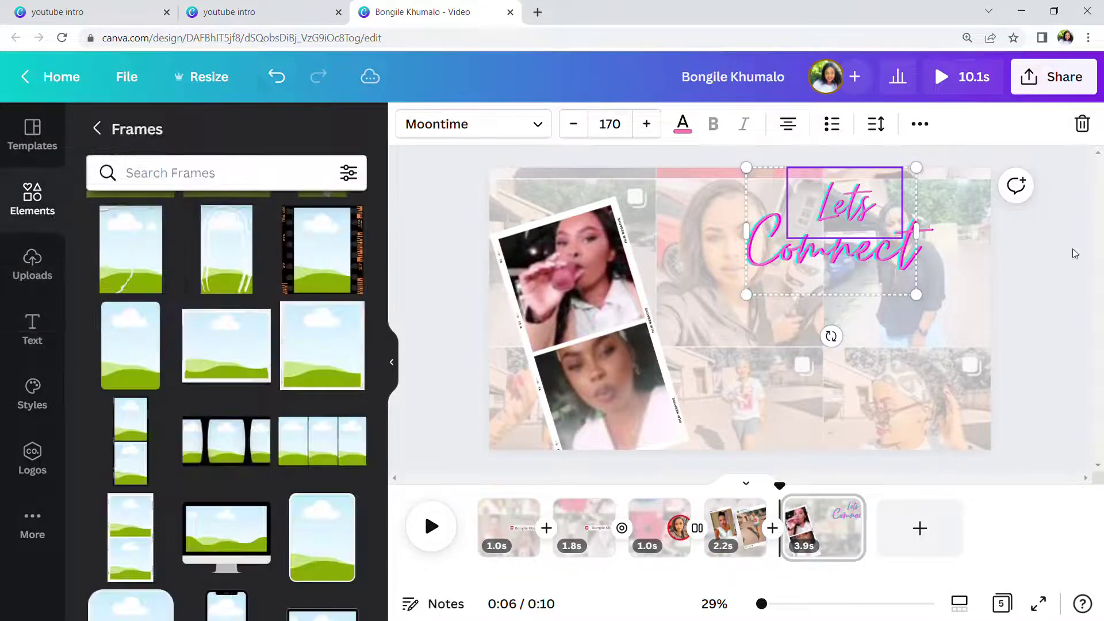
pyautogui.click(98, 130)
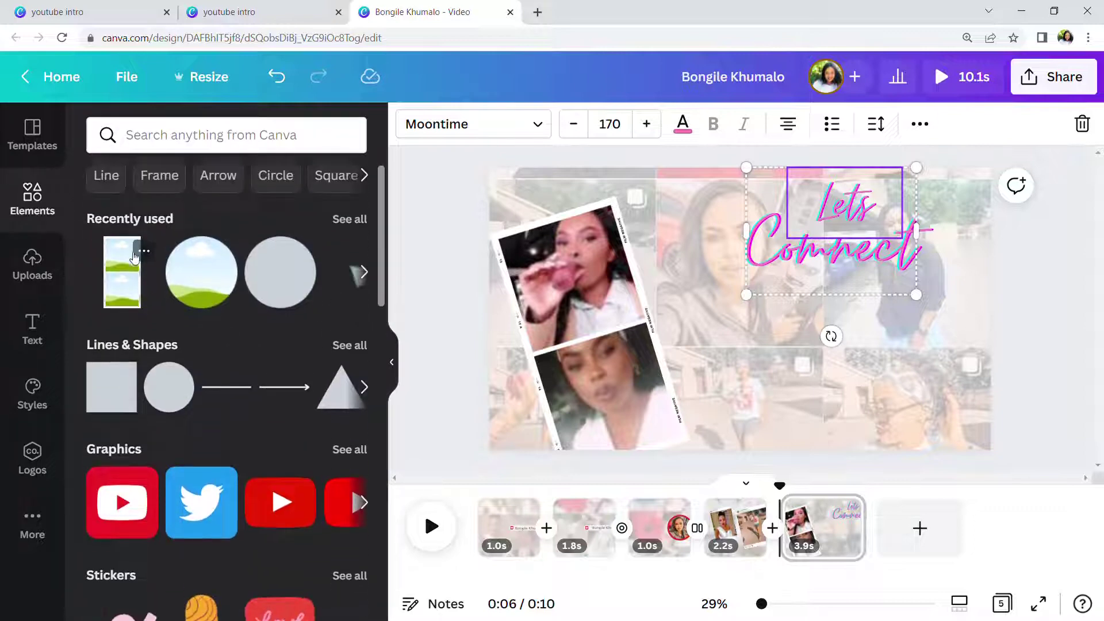
pyautogui.scroll(-3, 240, 535)
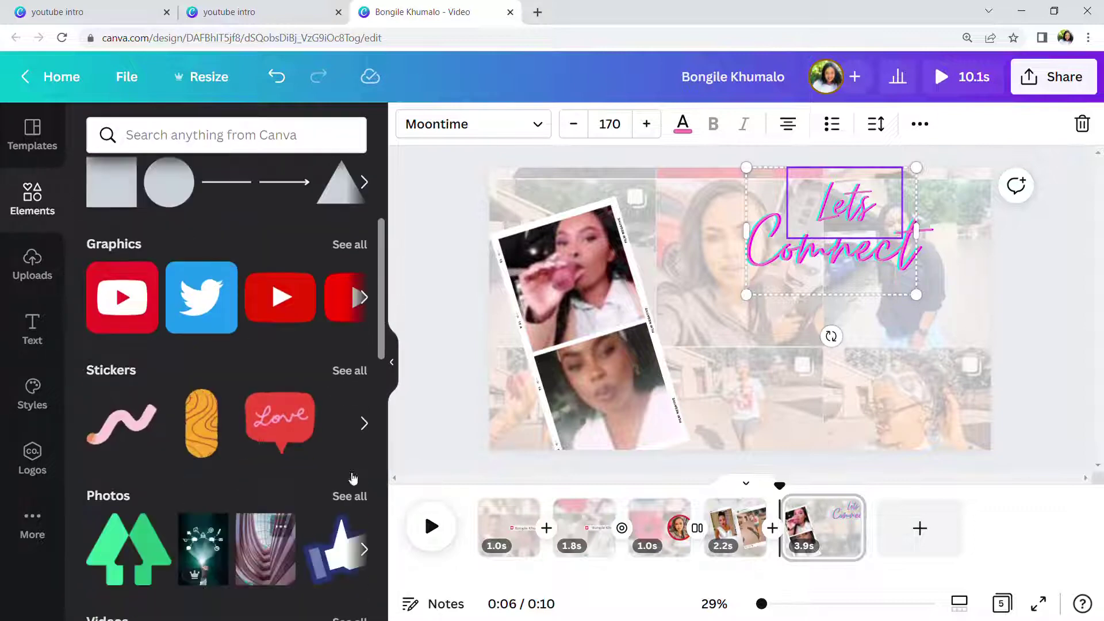
pyautogui.click(262, 136)
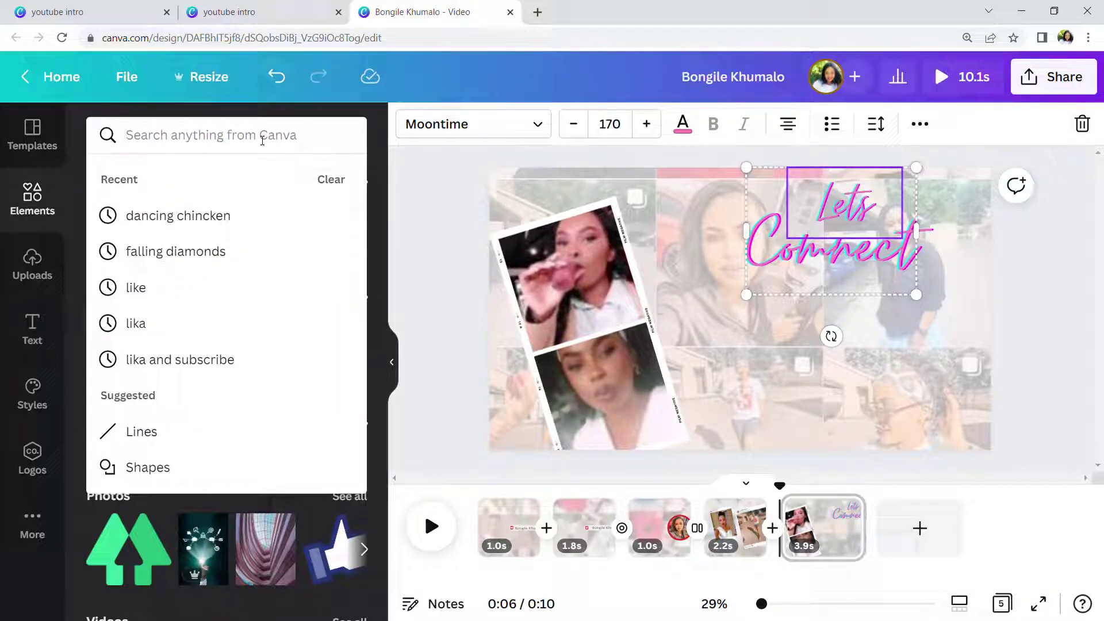
pyautogui.press('Escape')
pyautogui.scroll(4, 205, 451)
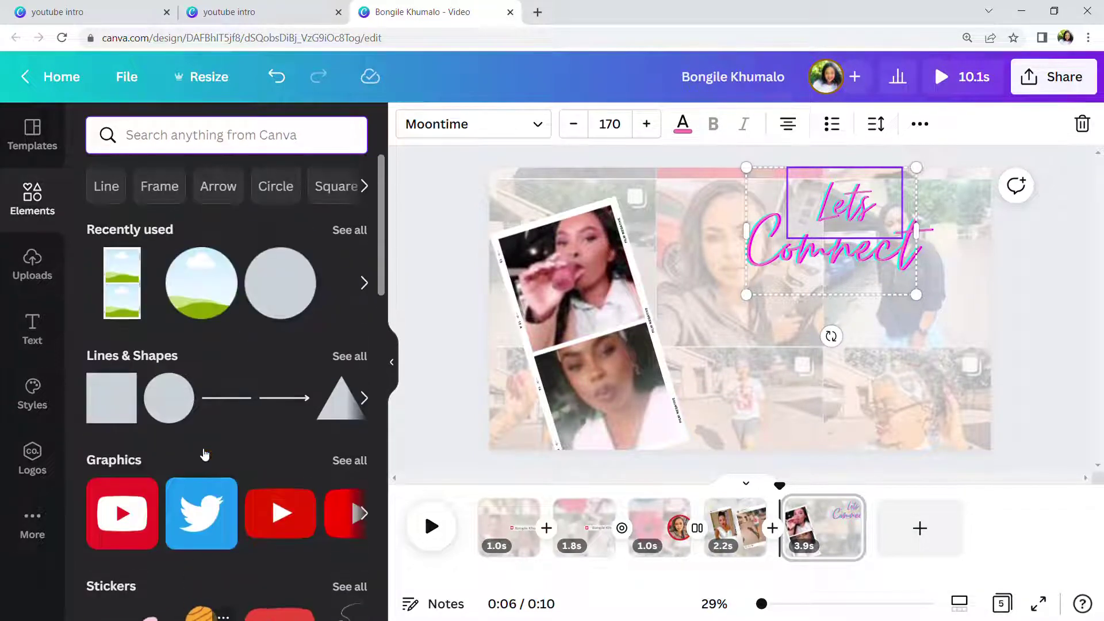
pyautogui.scroll(-3, 201, 449)
pyautogui.scroll(3, 201, 449)
pyautogui.click(353, 230)
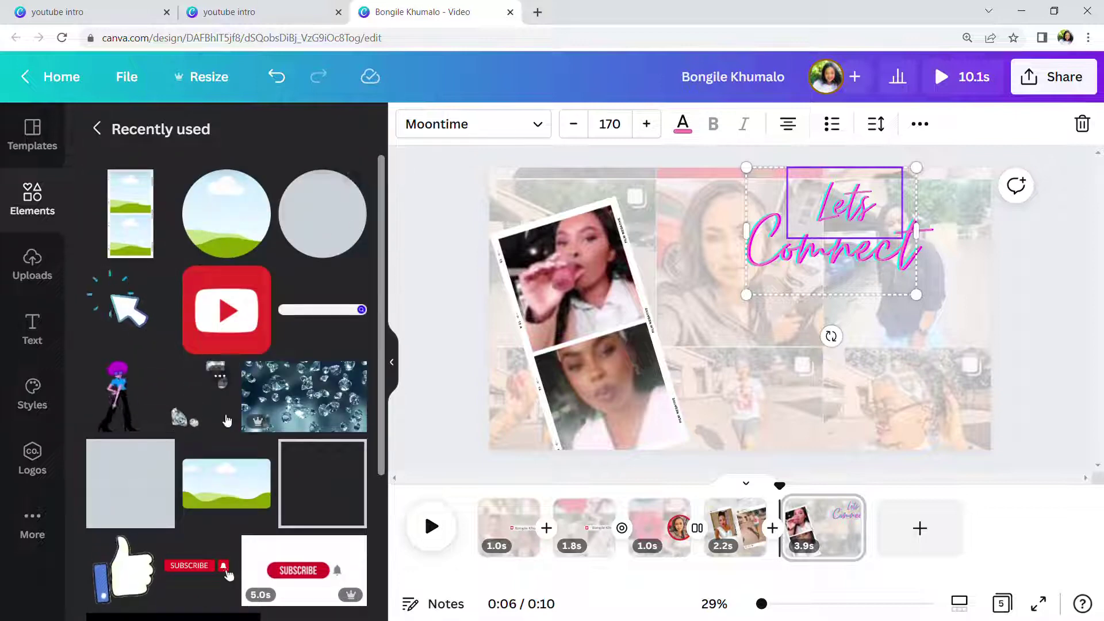
pyautogui.scroll(-4, 222, 414)
pyautogui.scroll(-5, 222, 414)
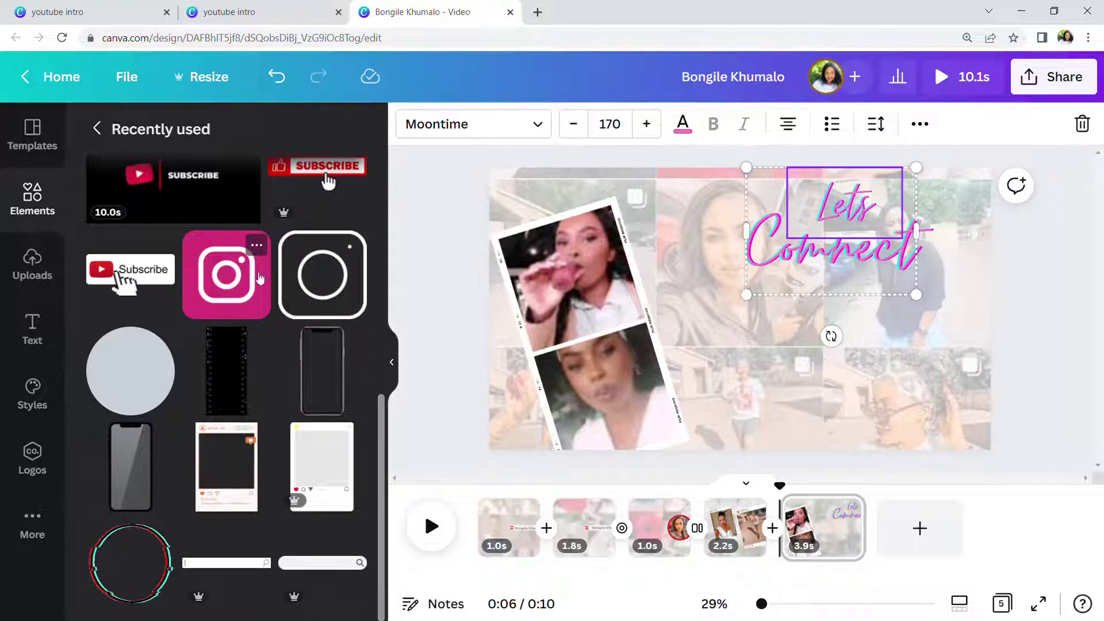
# - Place the outlined camera icon below the title and shrink it to about 110×110
pyautogui.moveTo(297, 311); pyautogui.dragTo(804, 363)
pyautogui.moveTo(861, 419); pyautogui.dragTo(783, 327)
pyautogui.click(795, 314)
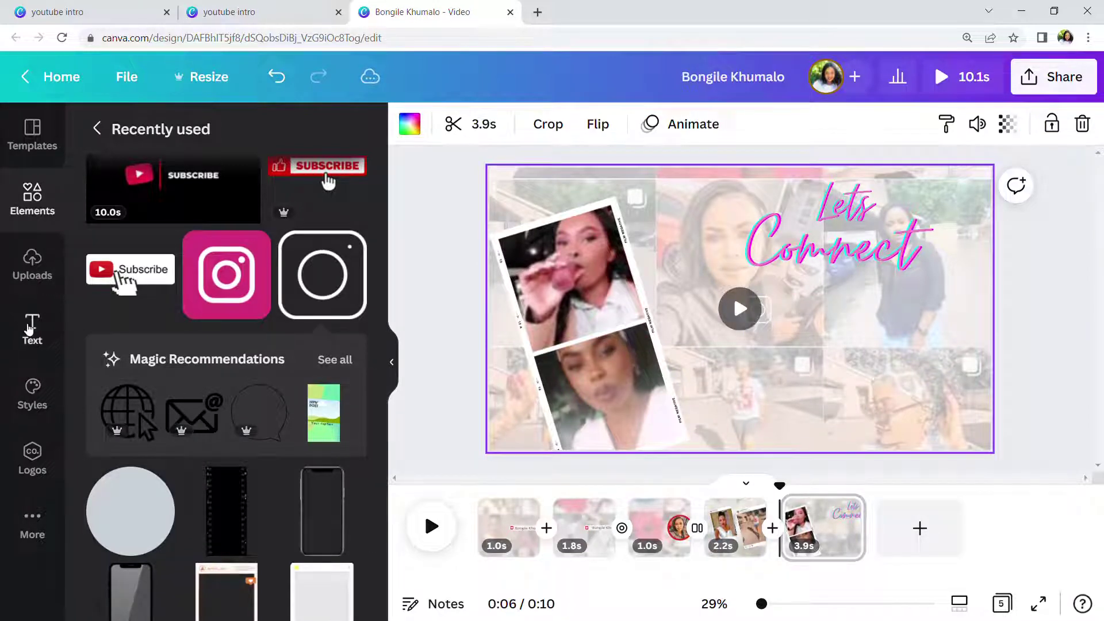
# - Add a subheading with the creator's social-media handle and move it beside the camera icon
pyautogui.click(31, 327)
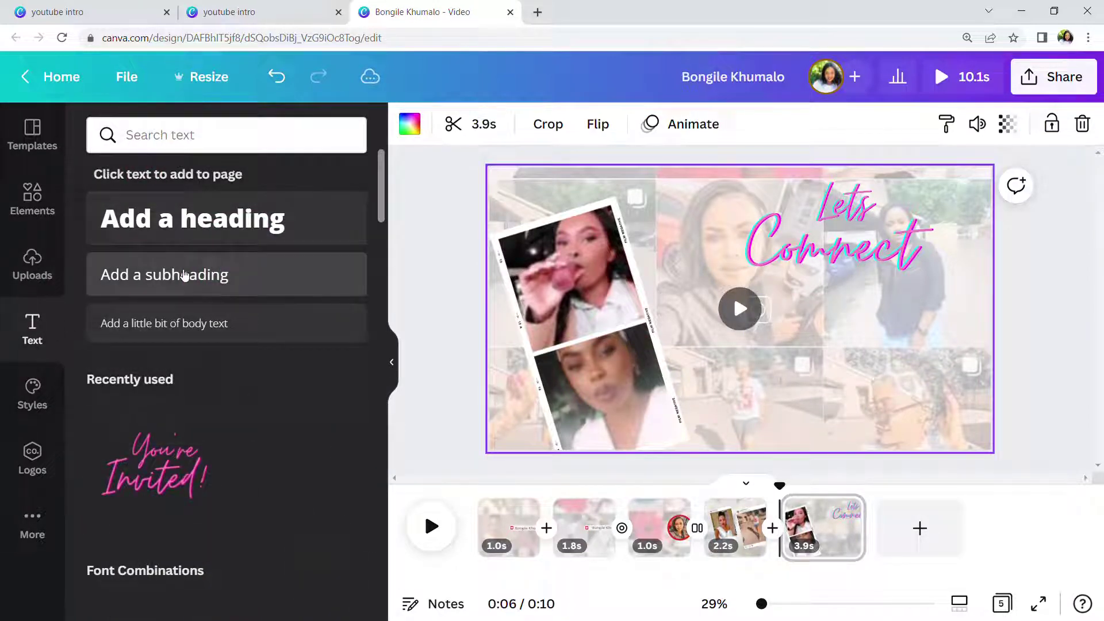
pyautogui.click(184, 275)
pyautogui.write('Bomg')
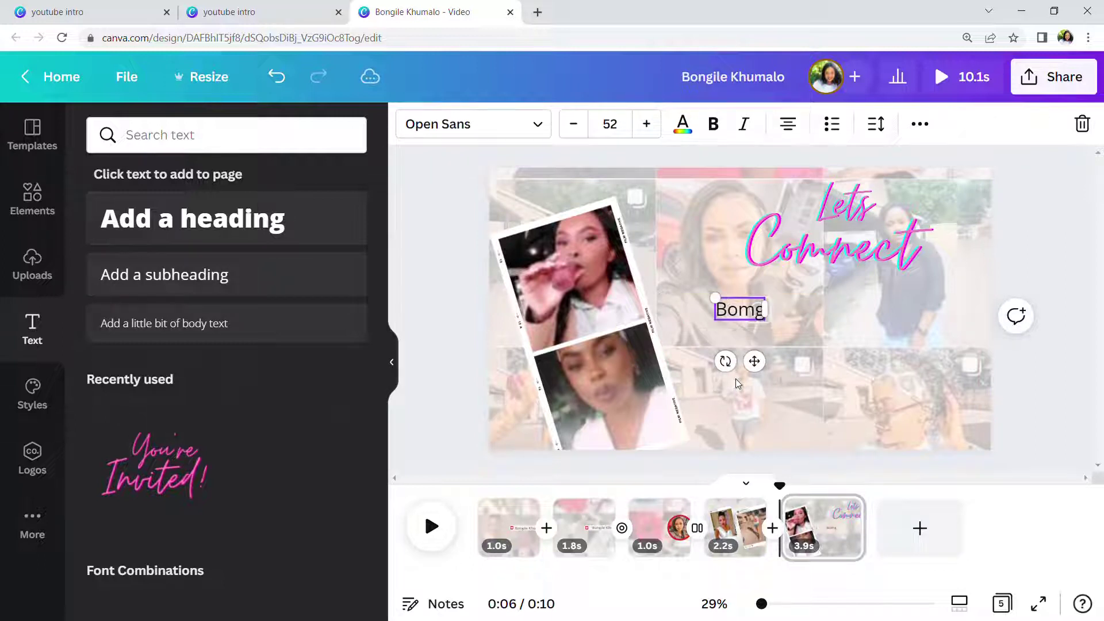
pyautogui.press('BackSpace')
pyautogui.press('BackSpace')
pyautogui.write('ngile Khumalo')
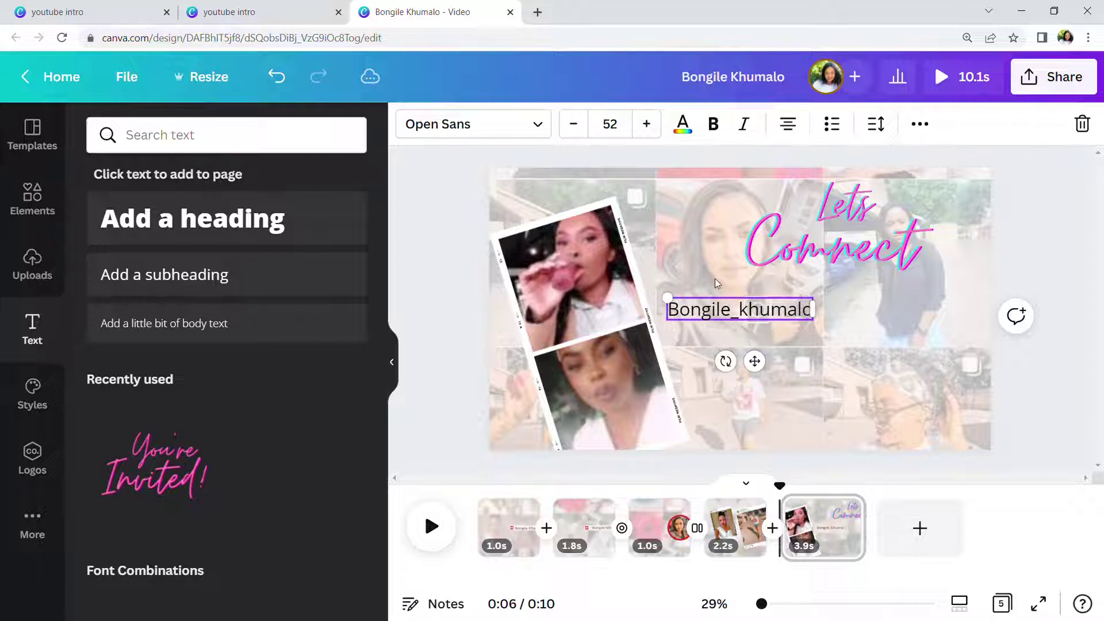
pyautogui.moveTo(722, 318); pyautogui.dragTo(834, 310)
pyautogui.click(834, 309)
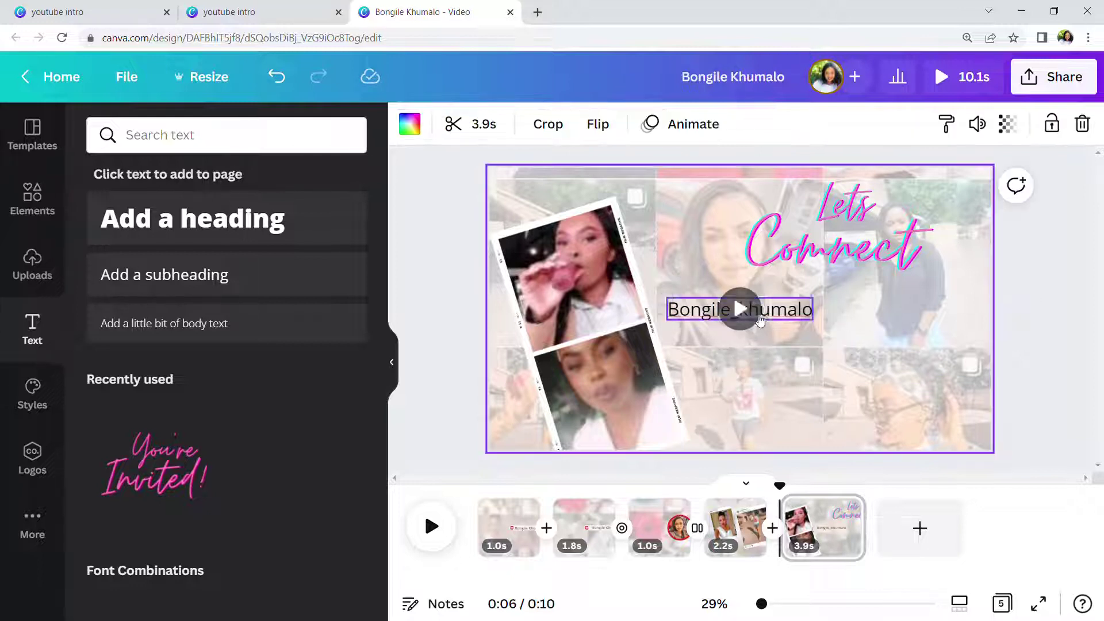
pyautogui.click(702, 311)
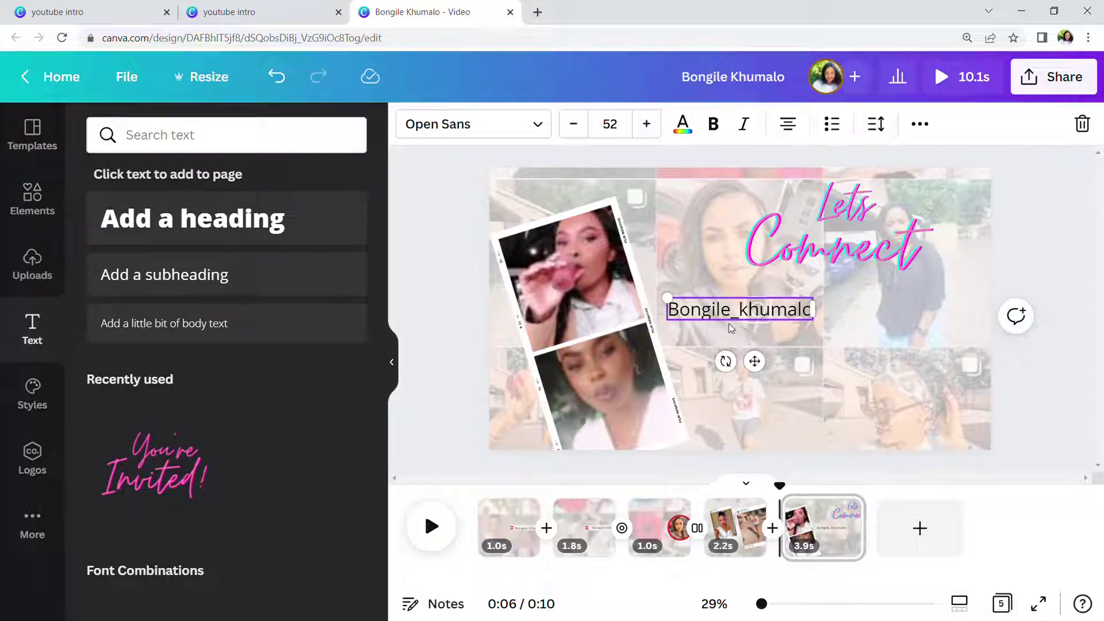
pyautogui.moveTo(766, 369); pyautogui.dragTo(881, 370)
pyautogui.click(851, 410)
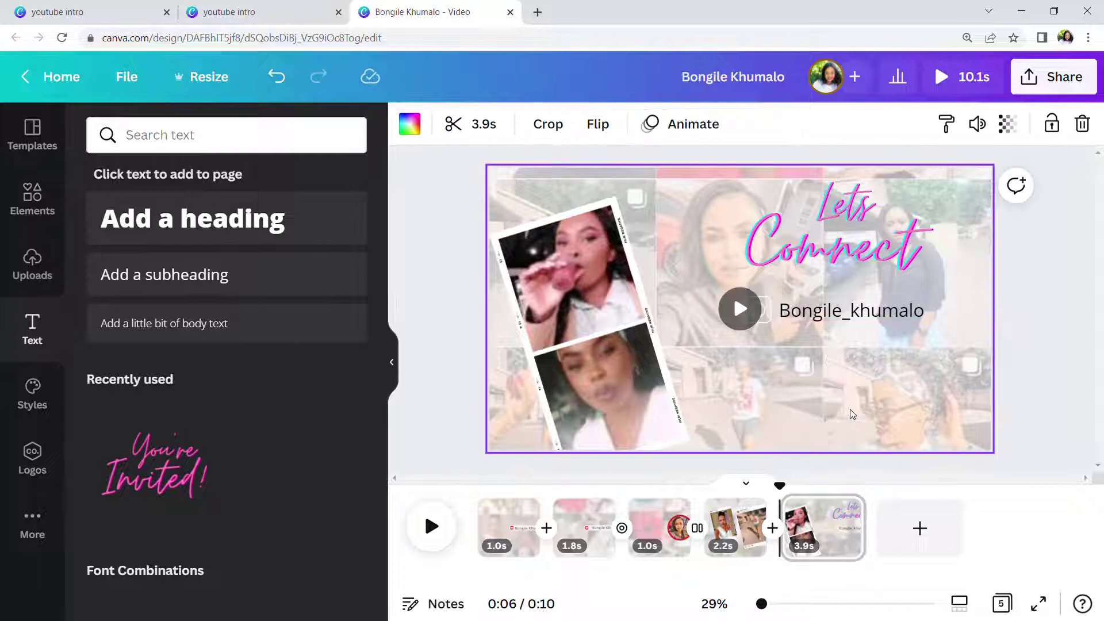
# - Place the YouTube logo from Recently used elements above the camera icon
pyautogui.click(28, 216)
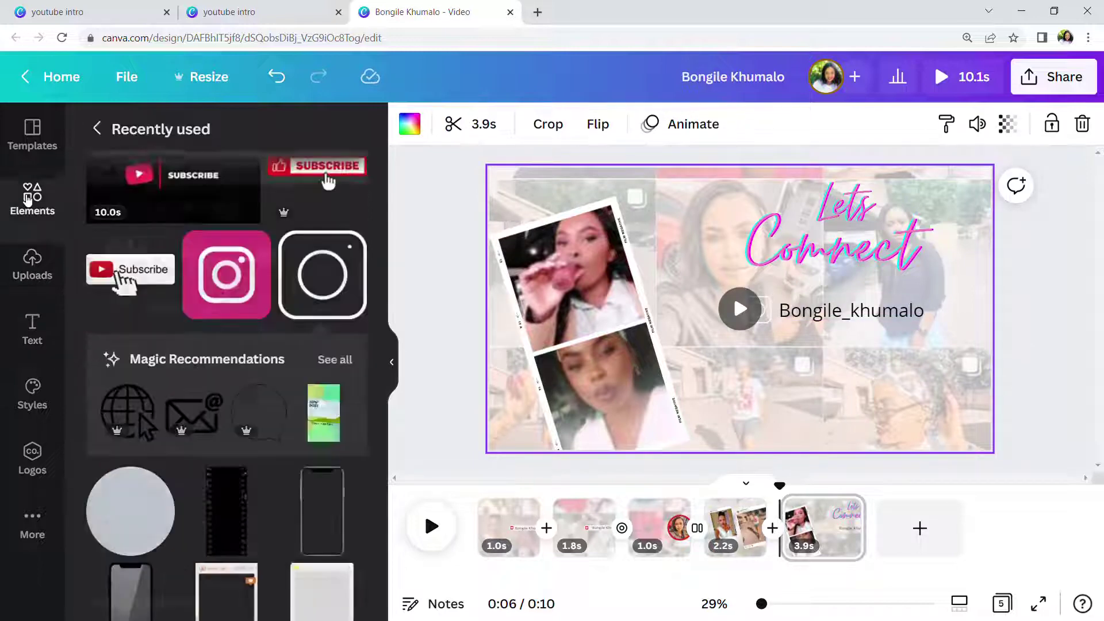
pyautogui.scroll(6, 250, 246)
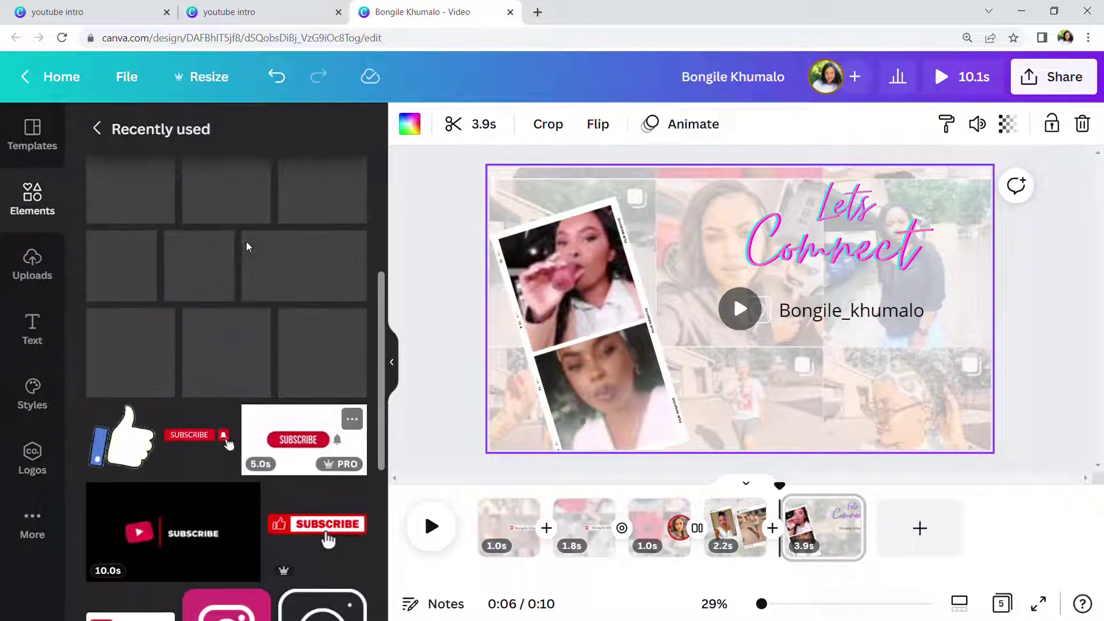
pyautogui.scroll(-5, 248, 247)
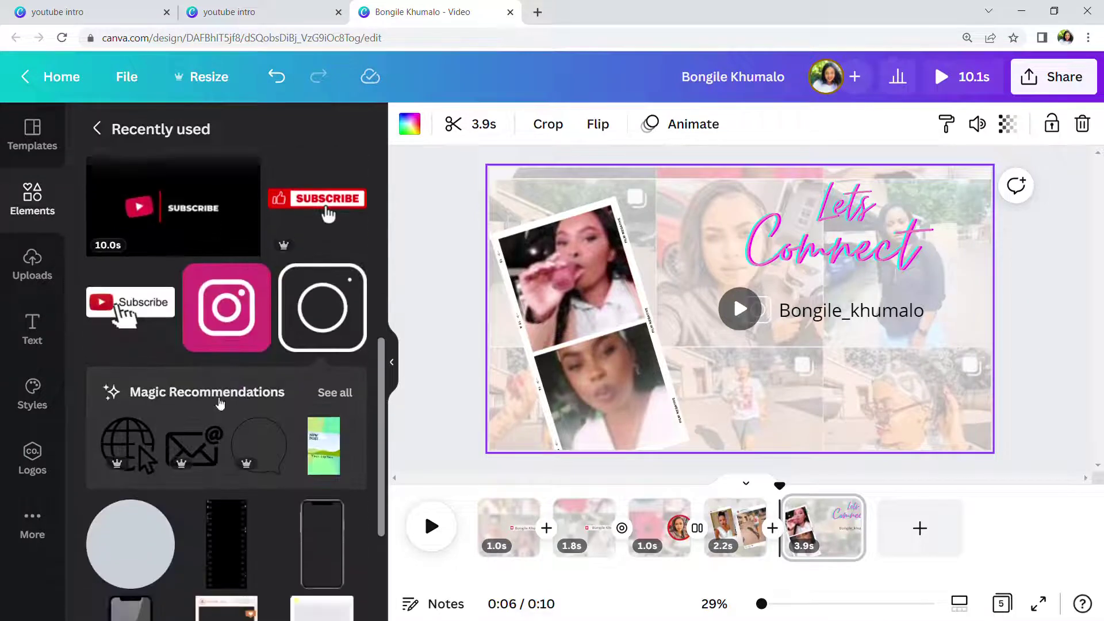
pyautogui.scroll(6, 218, 403)
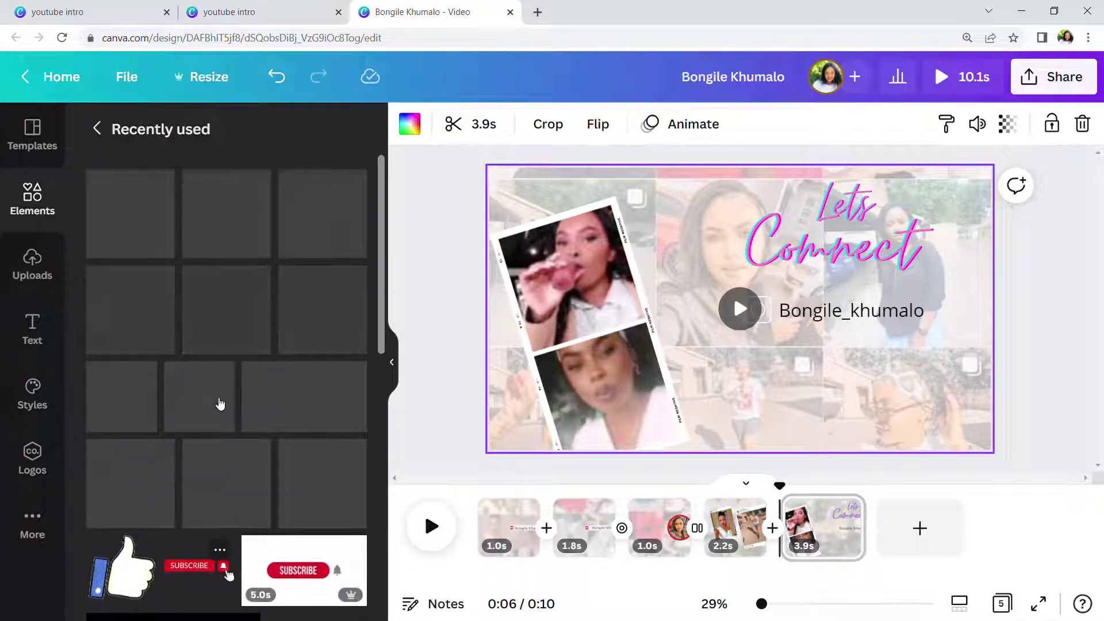
pyautogui.moveTo(230, 327); pyautogui.dragTo(774, 294)
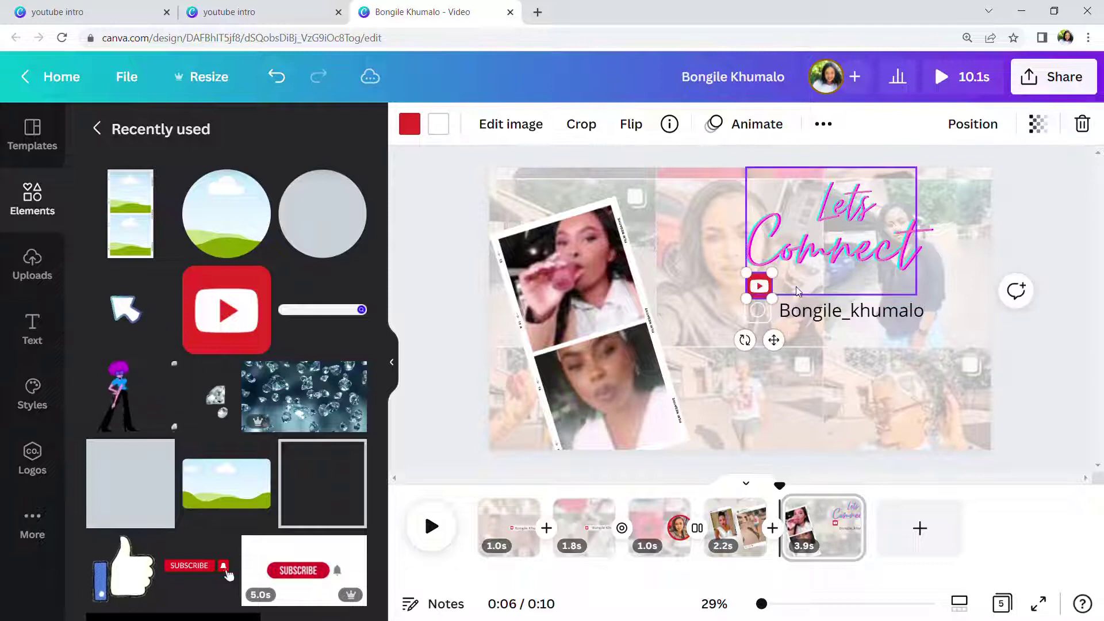
# - Add a subheading with the creator's channel name and move it beside the YouTube logo
pyautogui.click(36, 330)
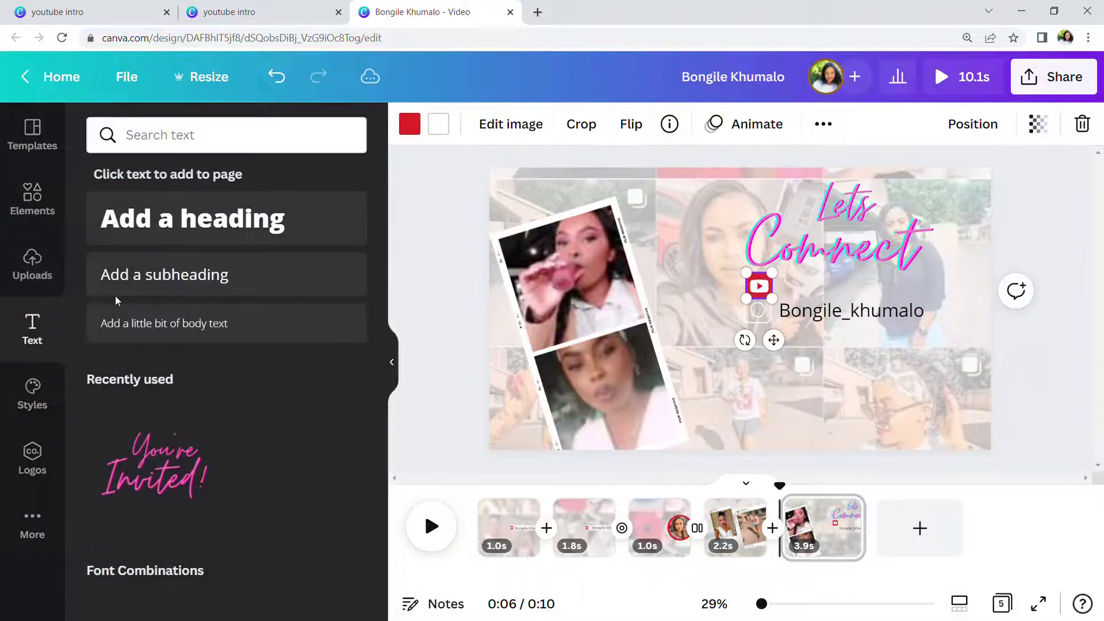
pyautogui.click(240, 287)
pyautogui.write('Bongile khum')
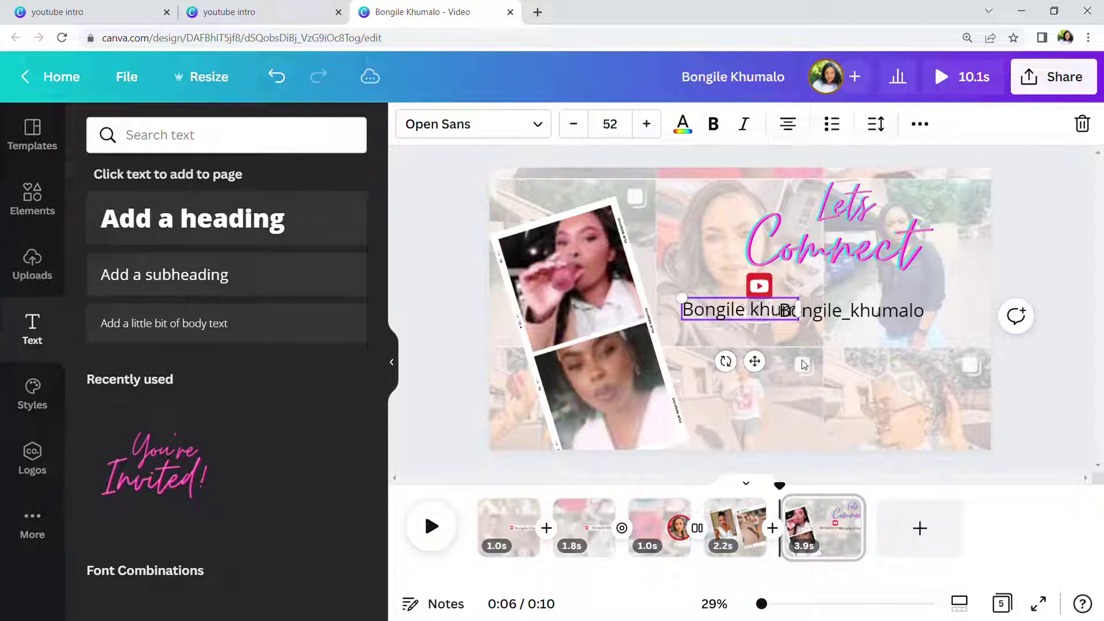
pyautogui.write('alo')
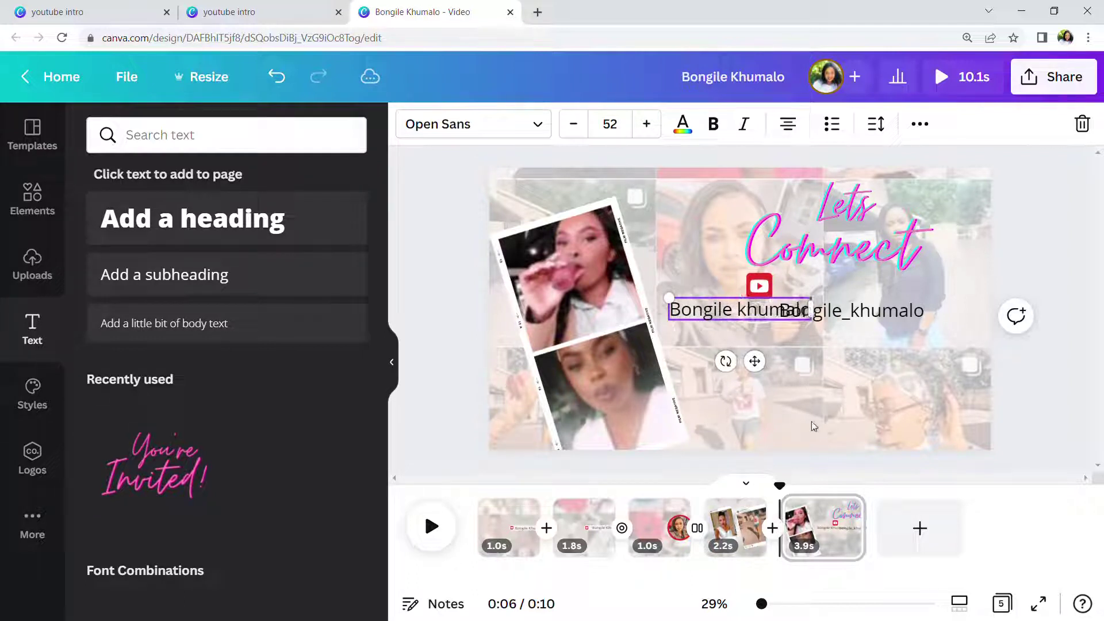
pyautogui.click(733, 293)
pyautogui.click(734, 295)
pyautogui.click(699, 312)
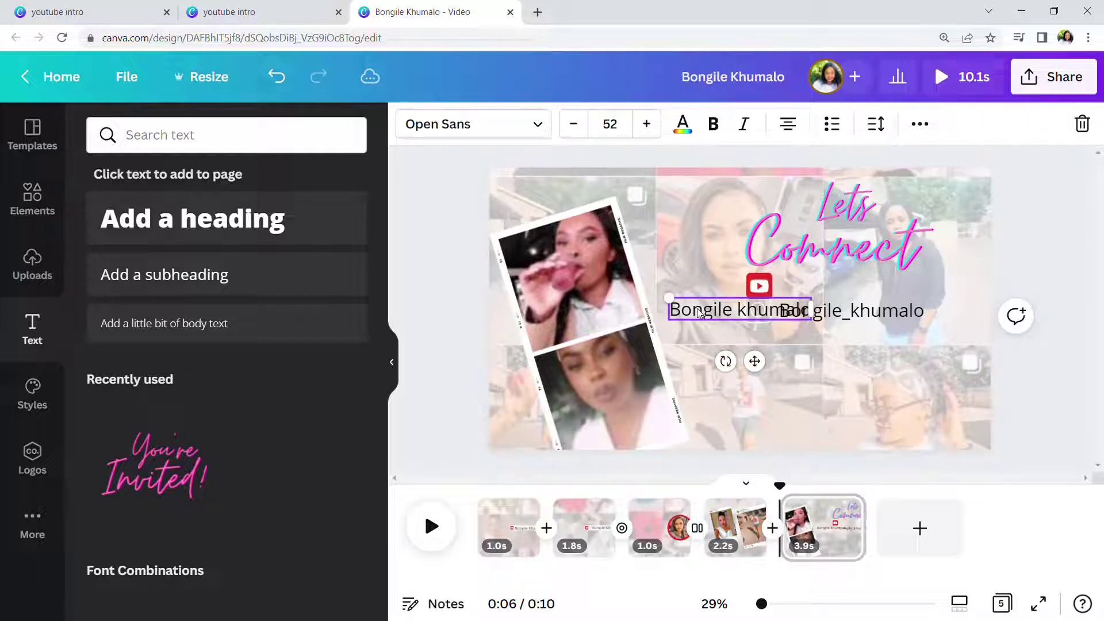
pyautogui.moveTo(769, 367); pyautogui.dragTo(872, 344)
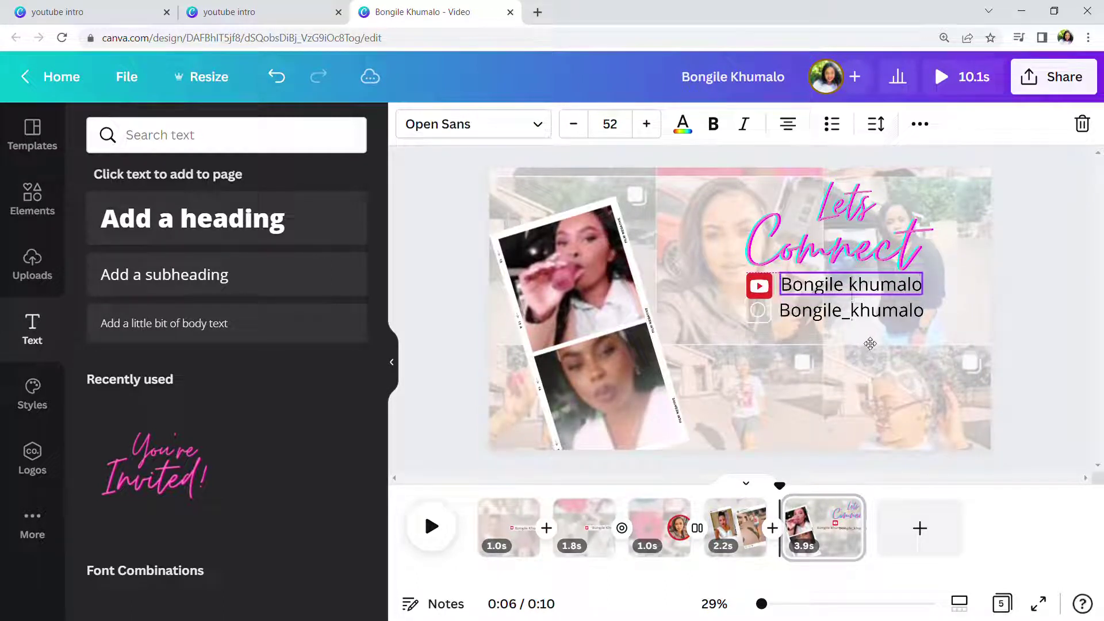
pyautogui.click(900, 384)
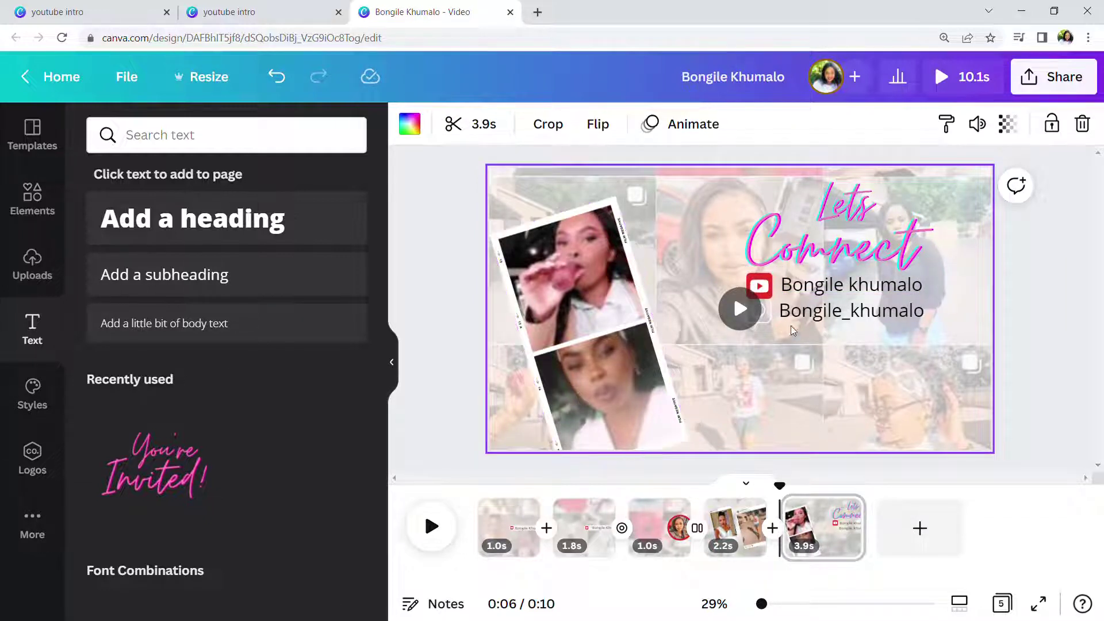
# - Drag the 30.4s green-screen subscribe video from Uploads onto the fifth page
pyautogui.click(31, 197)
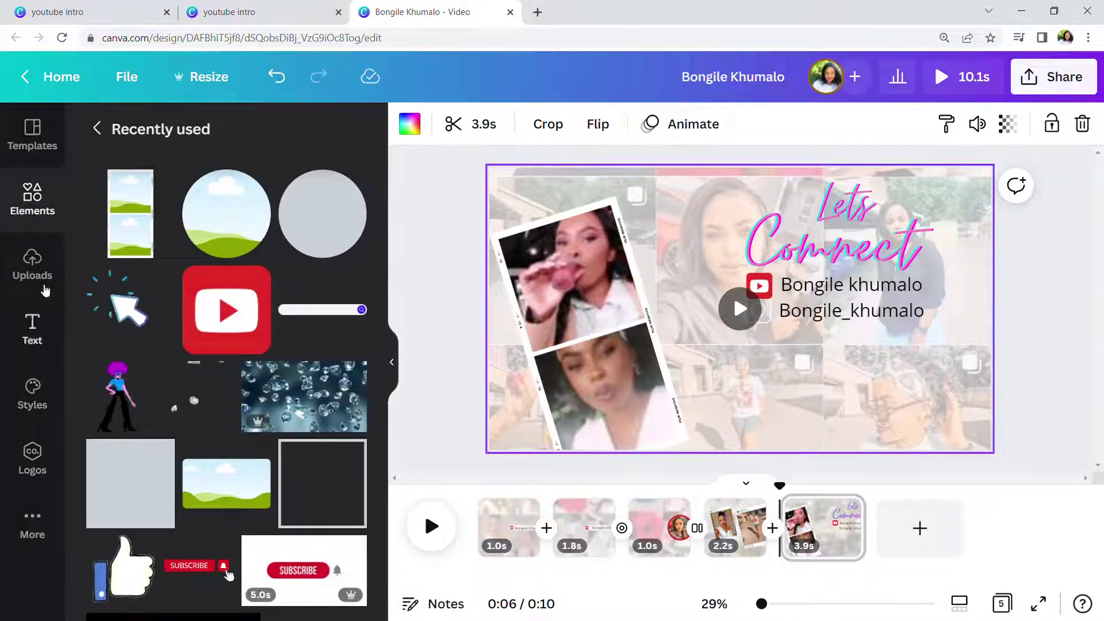
pyautogui.click(34, 270)
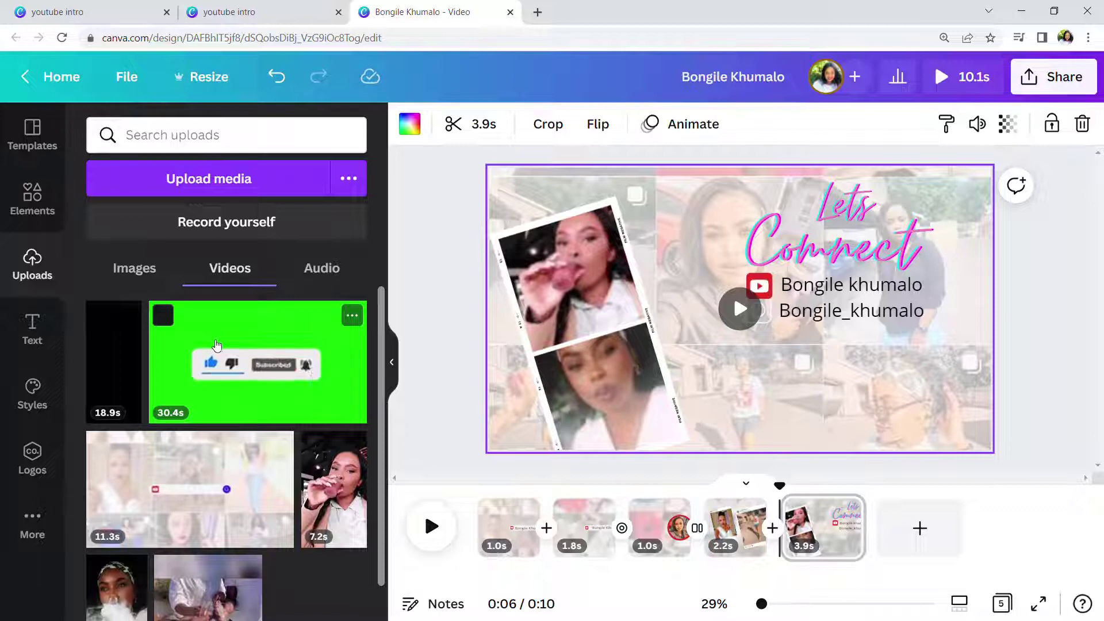
pyautogui.moveTo(217, 345); pyautogui.dragTo(727, 340)
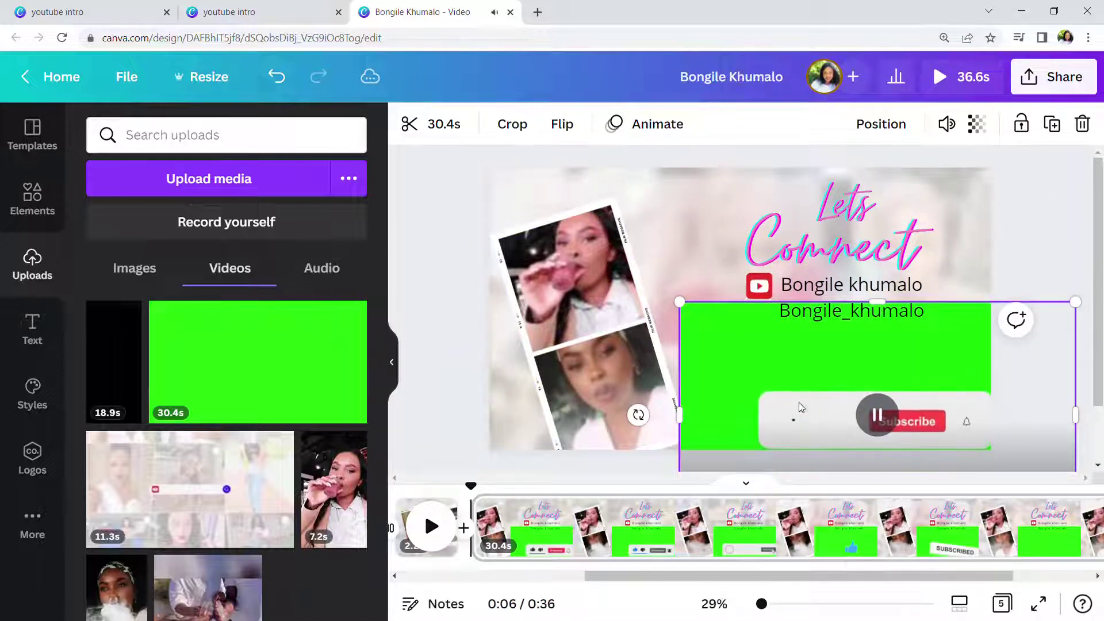
# - Move the subscribe clip under the names and trim it to 3.1 s, making the design 10.1 s
pyautogui.moveTo(801, 407); pyautogui.dragTo(765, 357)
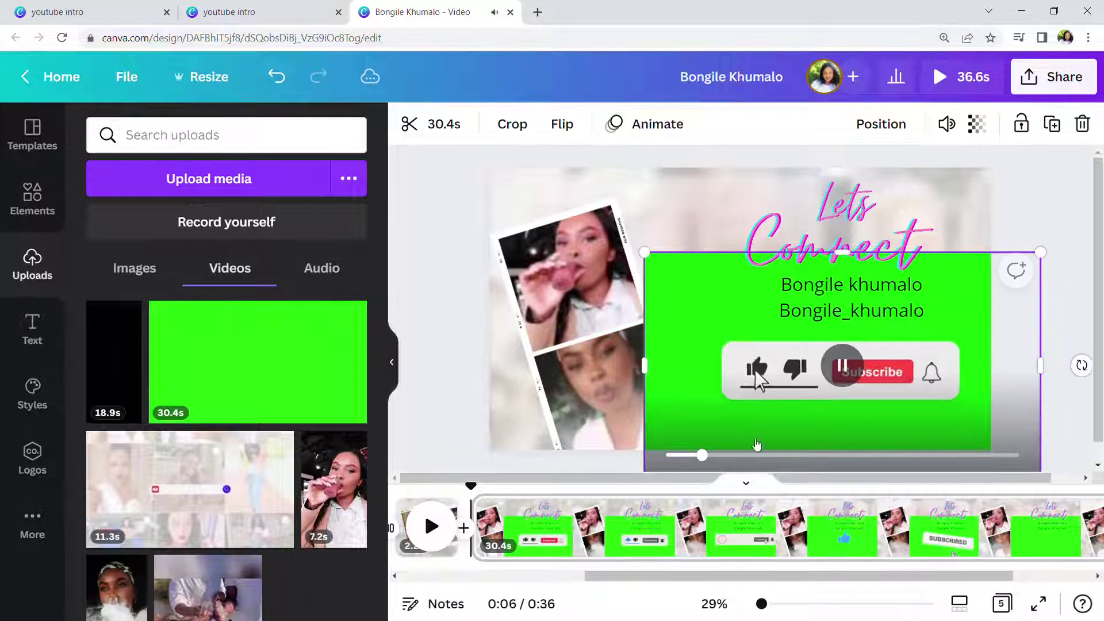
pyautogui.moveTo(702, 455); pyautogui.dragTo(666, 455)
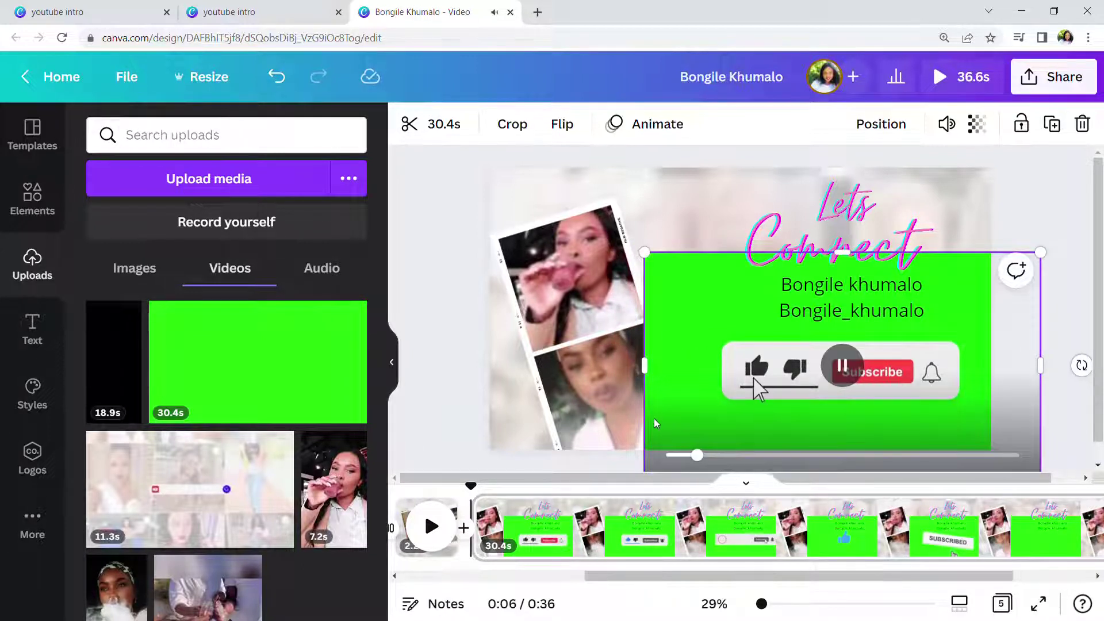
pyautogui.click(420, 123)
pyautogui.moveTo(500, 132); pyautogui.dragTo(532, 125)
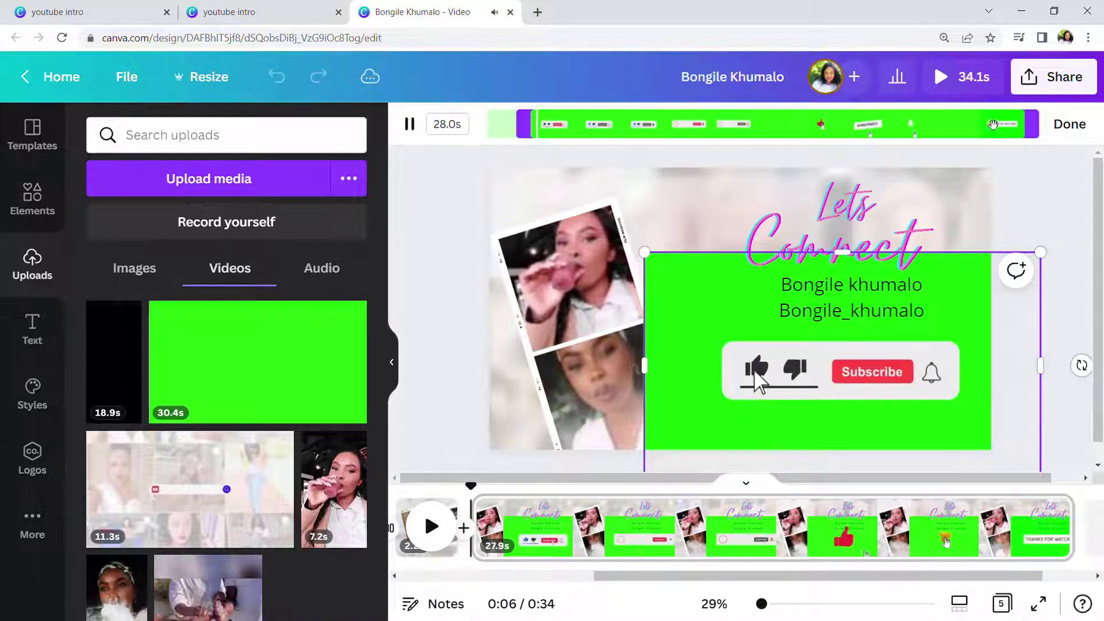
pyautogui.moveTo(1032, 125); pyautogui.dragTo(591, 134)
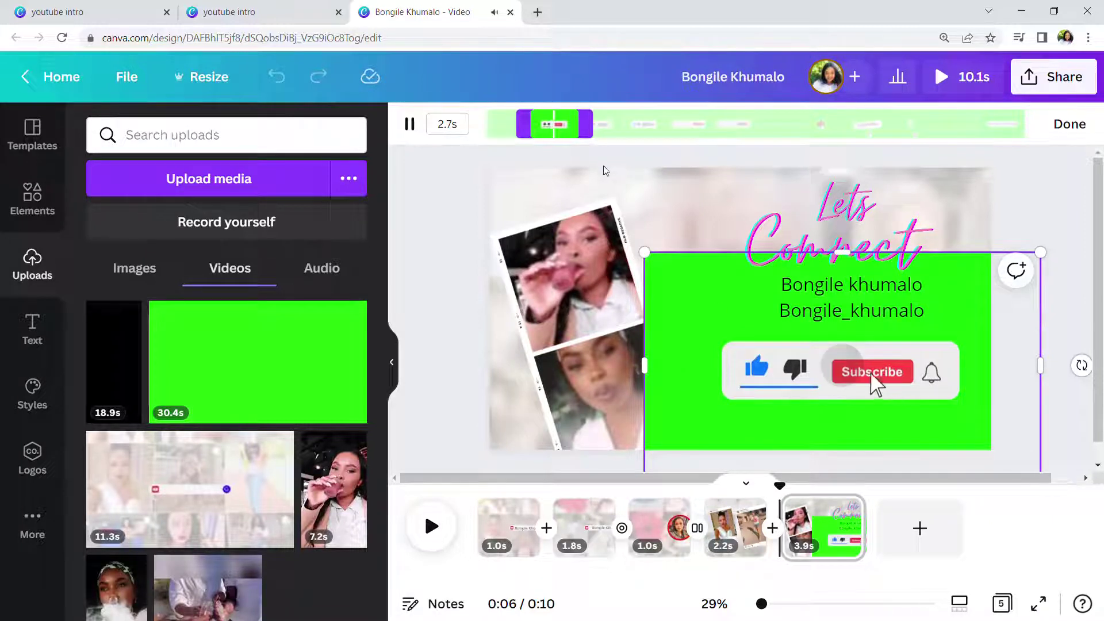
pyautogui.moveTo(597, 131); pyautogui.dragTo(619, 131)
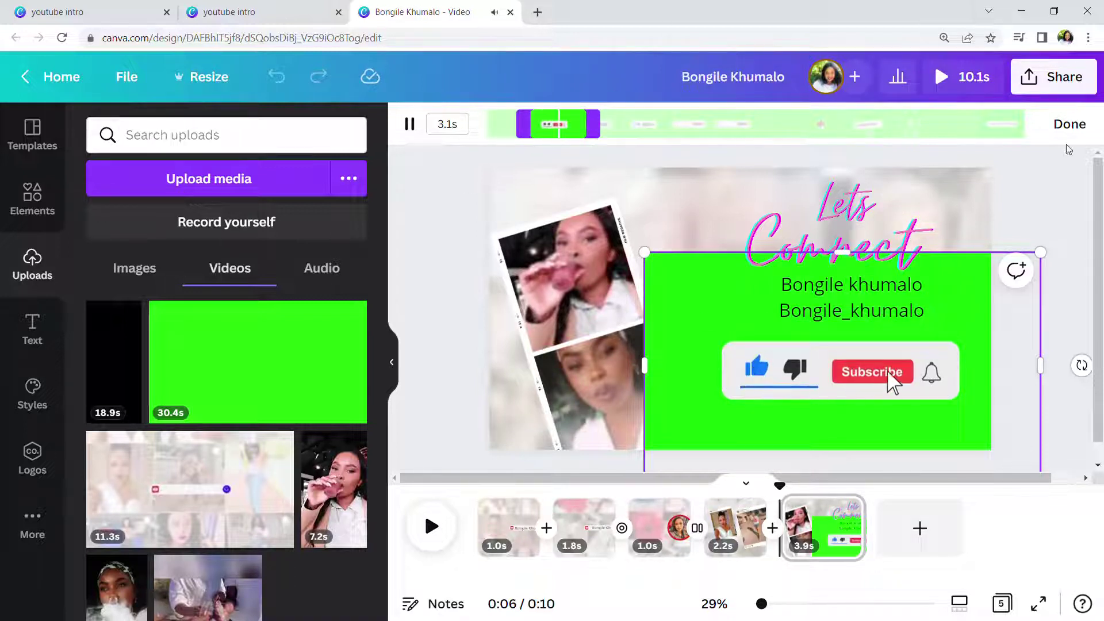
pyautogui.click(1070, 124)
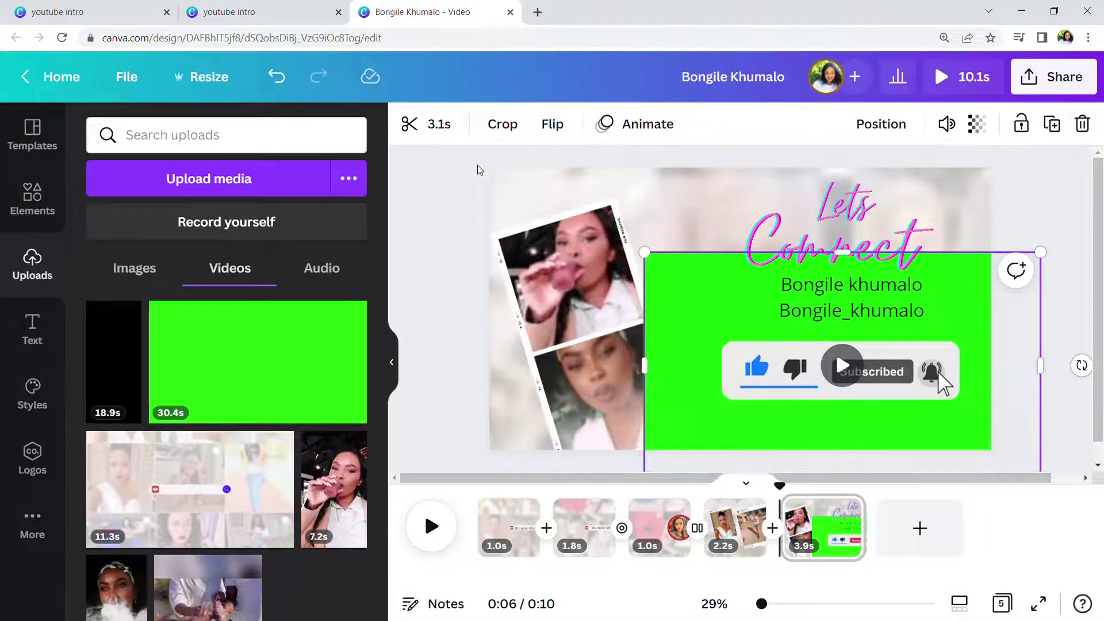
# - Crop the subscribe clip to just the like, dislike and Subscribed buttons
pyautogui.click(503, 124)
pyautogui.moveTo(653, 266); pyautogui.dragTo(734, 362)
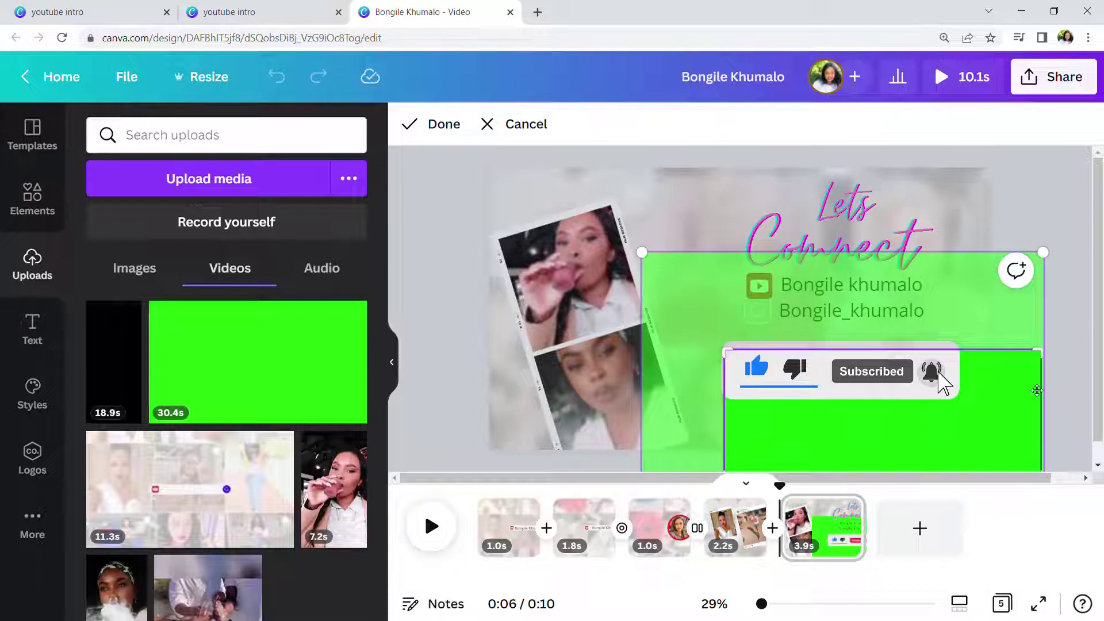
pyautogui.moveTo(989, 411); pyautogui.dragTo(927, 332)
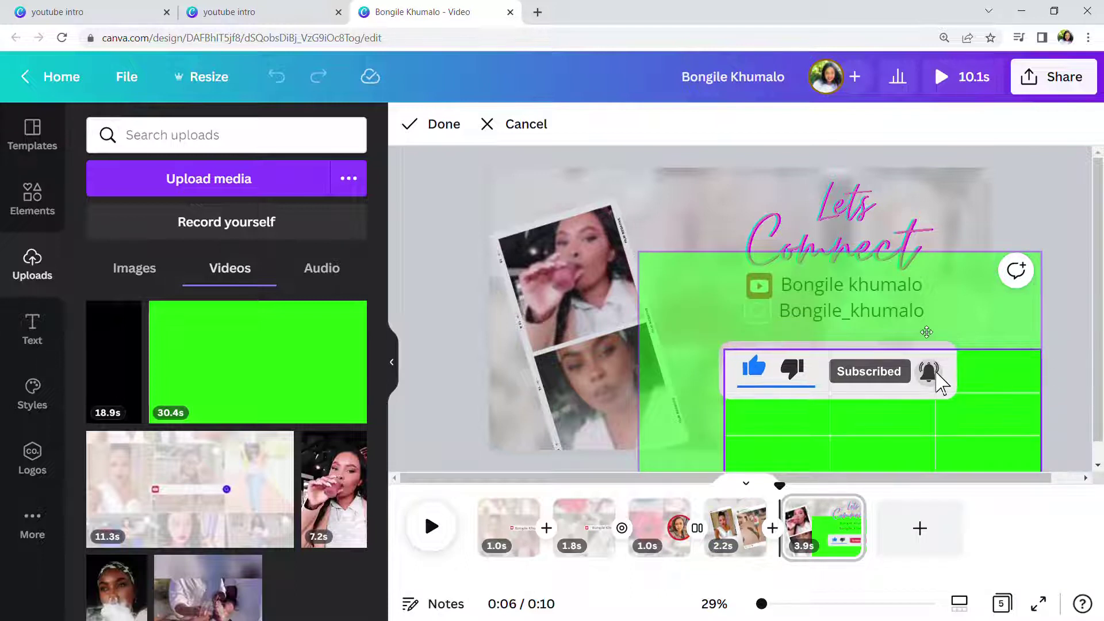
pyautogui.moveTo(1050, 473); pyautogui.dragTo(956, 450)
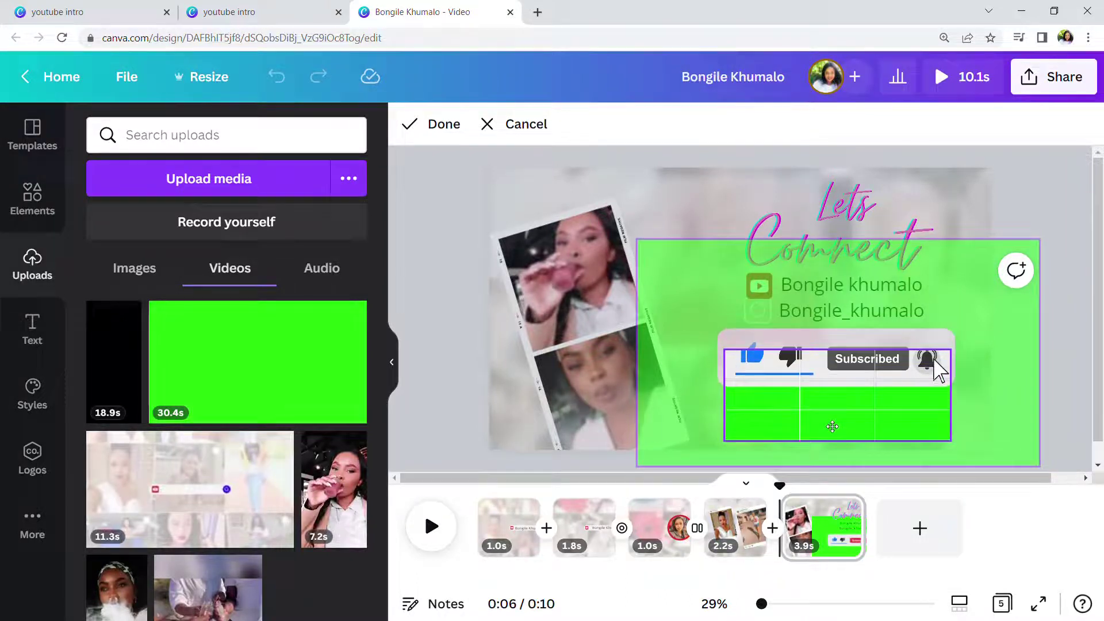
pyautogui.moveTo(834, 447); pyautogui.dragTo(833, 434)
pyautogui.moveTo(964, 453); pyautogui.dragTo(956, 403)
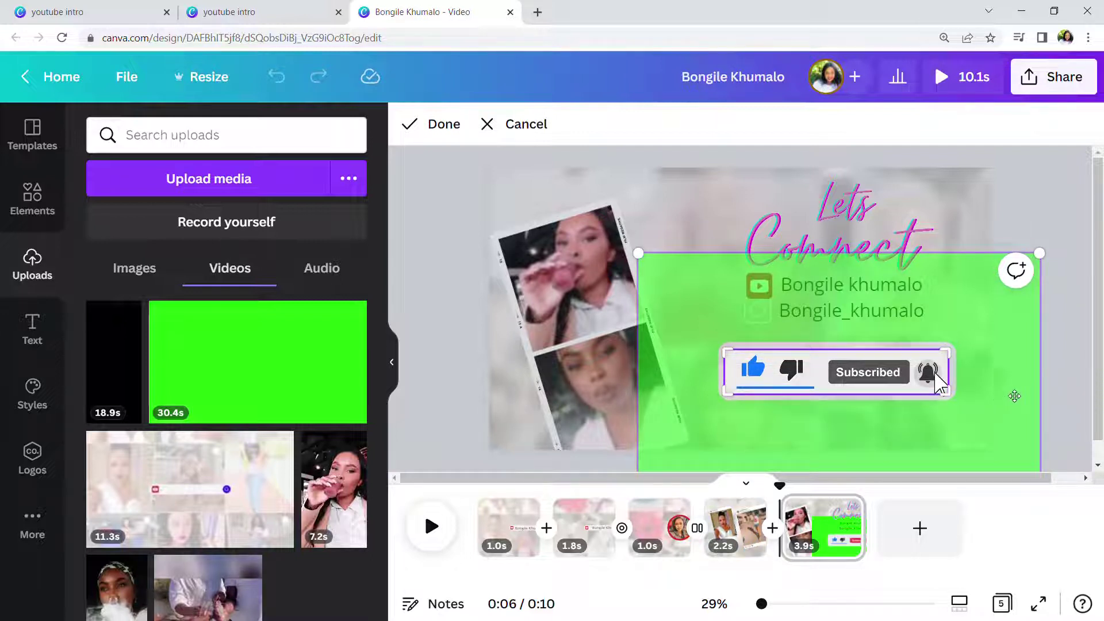
pyautogui.click(1000, 402)
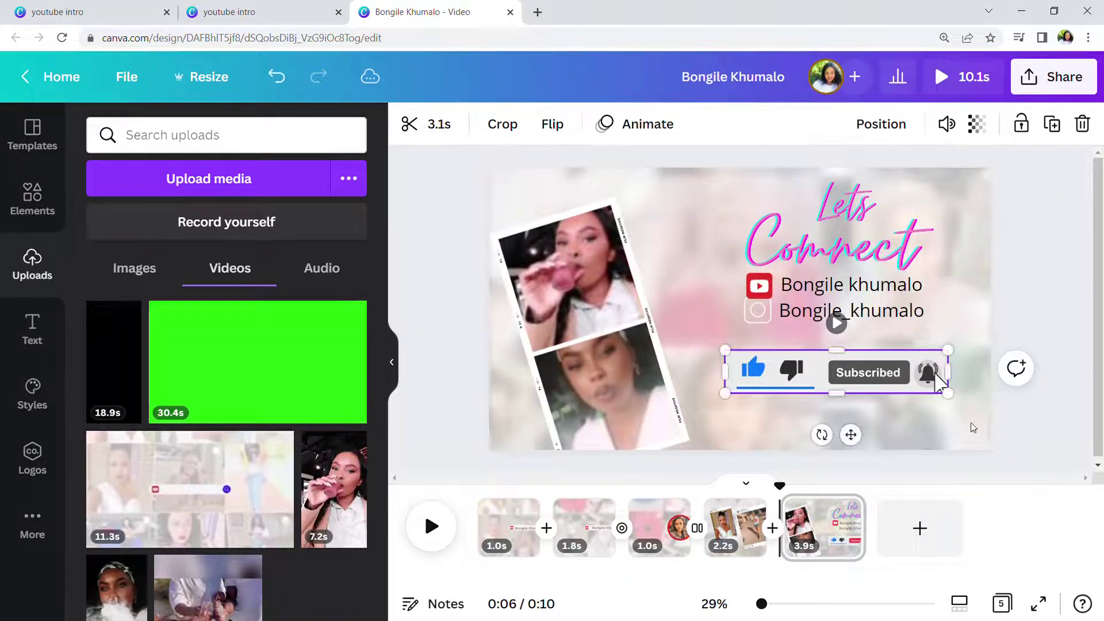
pyautogui.click(958, 442)
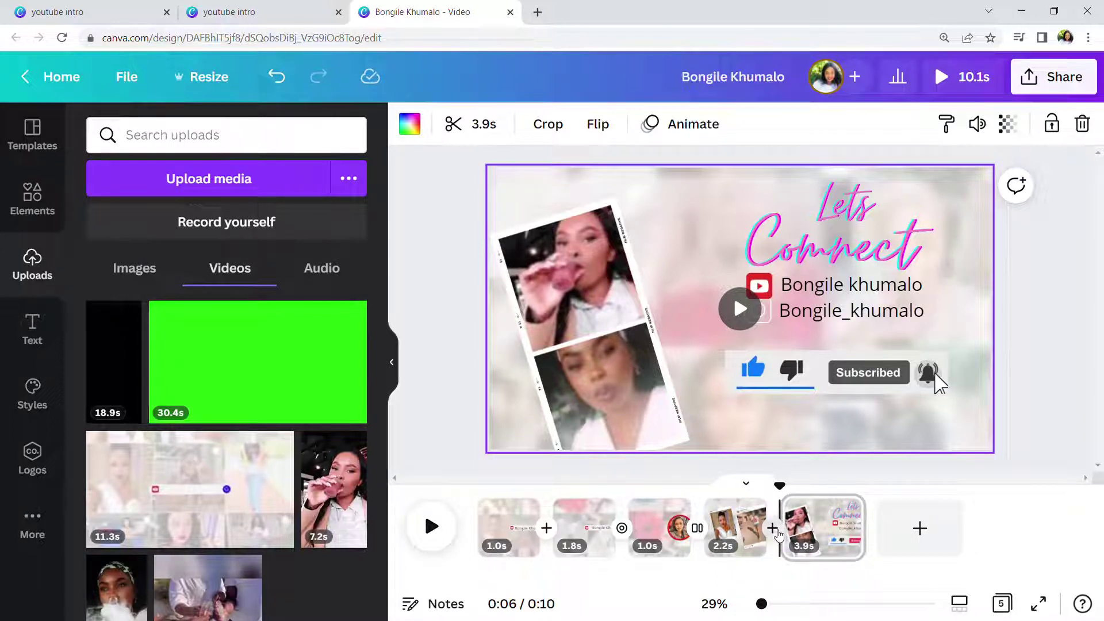
# - Apply a 0.5 s left Slide transition between pages 4 and 5
pyautogui.click(775, 540)
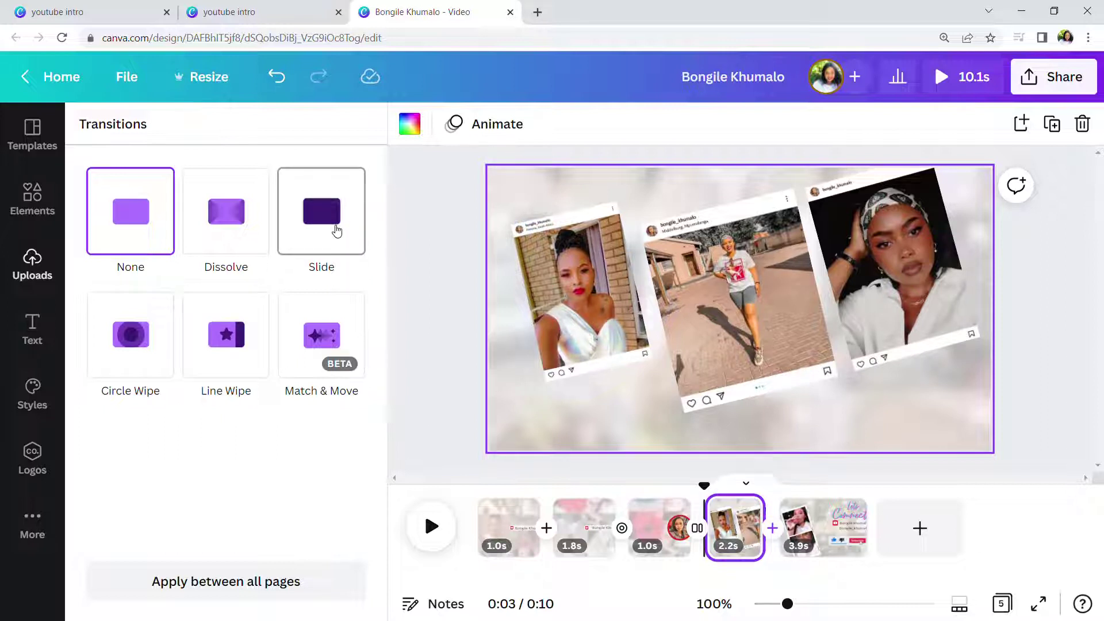
pyautogui.click(337, 230)
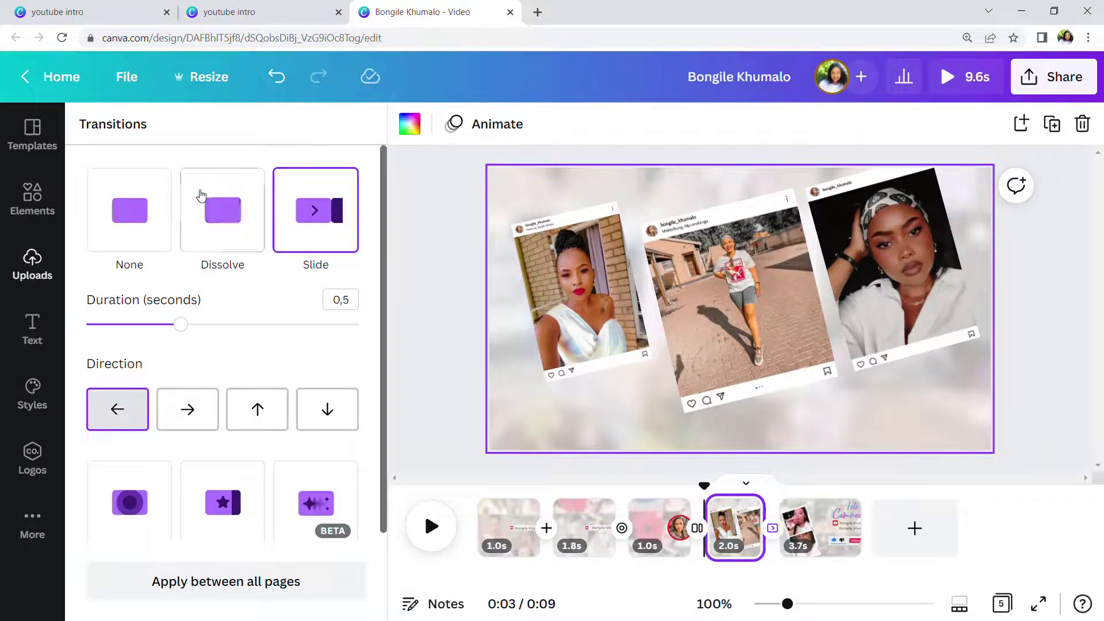
pyautogui.click(29, 256)
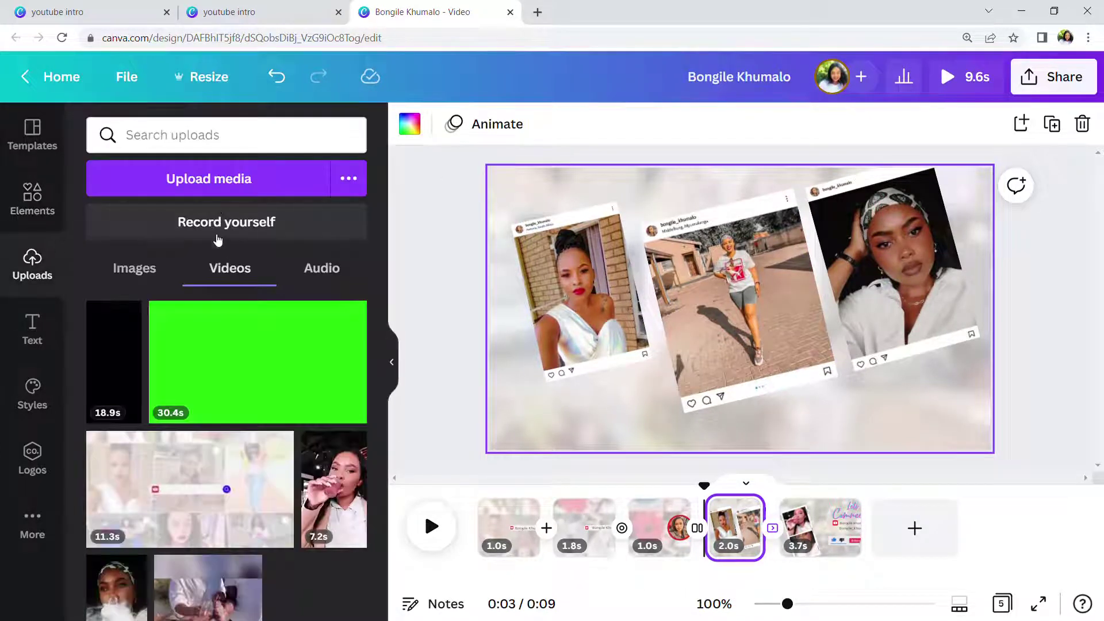
# - Add the uploaded 'LAKEY INSPIRED - Warm Nights' track spanning the full 9.6 s and preview it
pyautogui.click(331, 273)
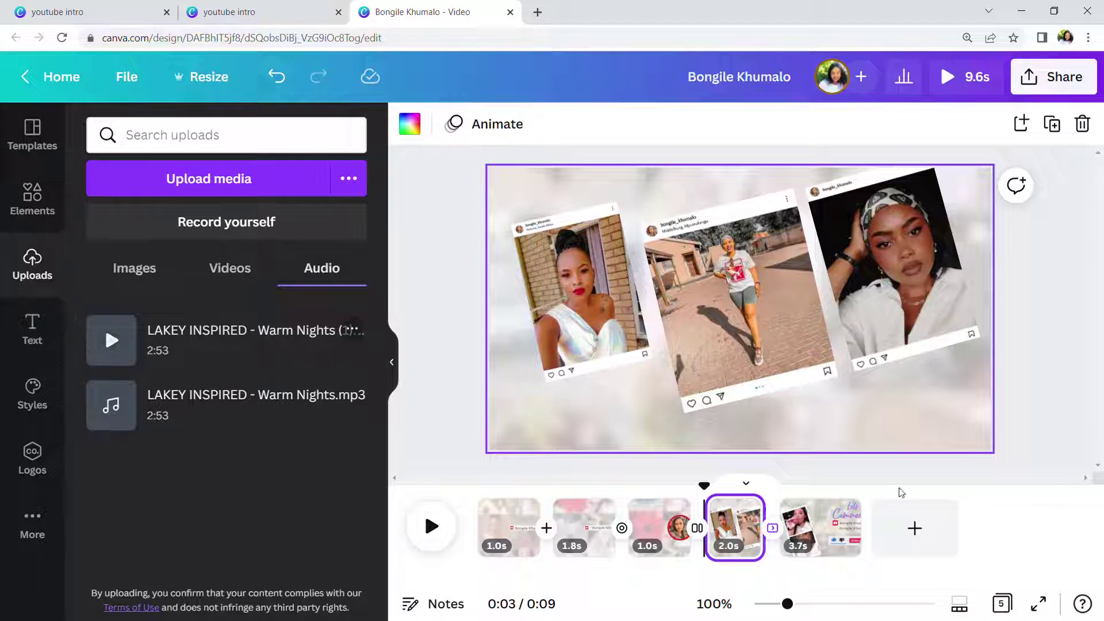
pyautogui.moveTo(155, 351); pyautogui.dragTo(557, 557)
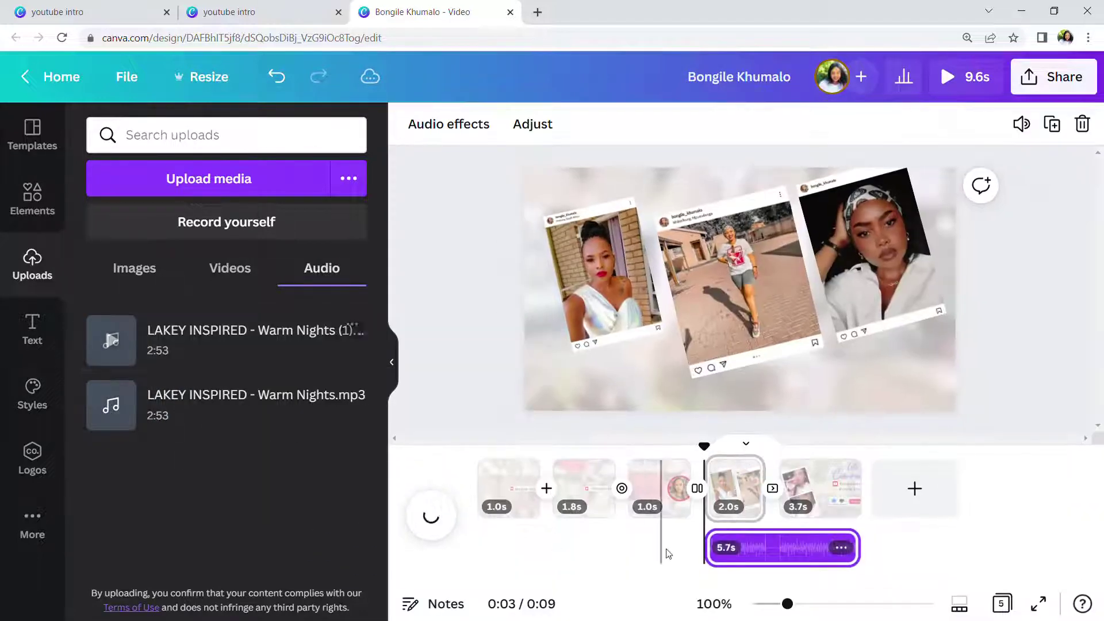
pyautogui.moveTo(709, 548); pyautogui.dragTo(532, 544)
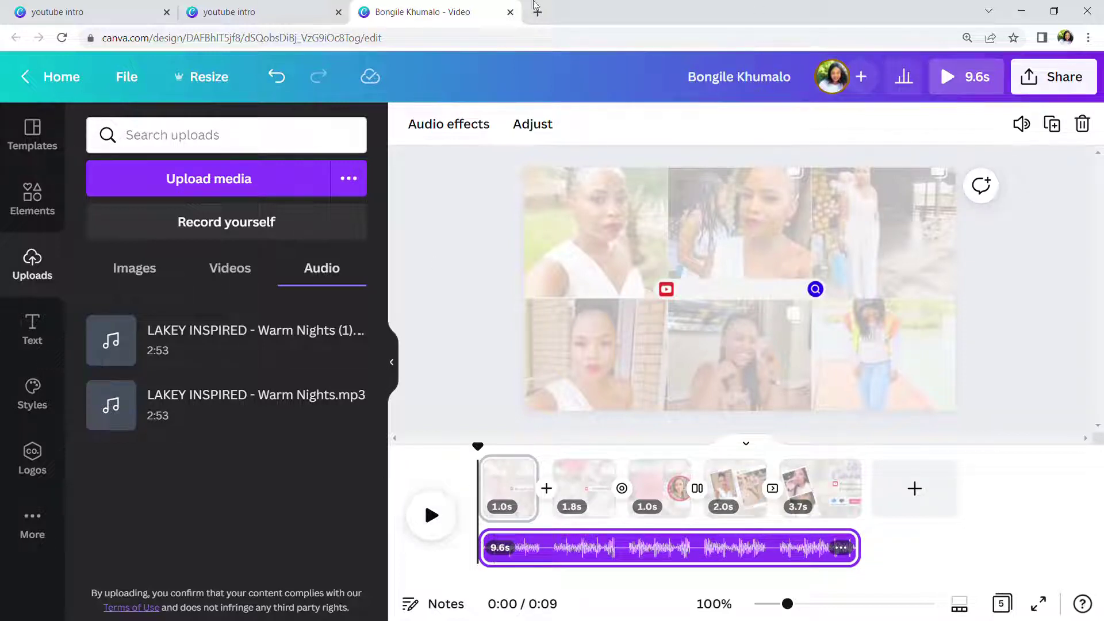
pyautogui.click(433, 515)
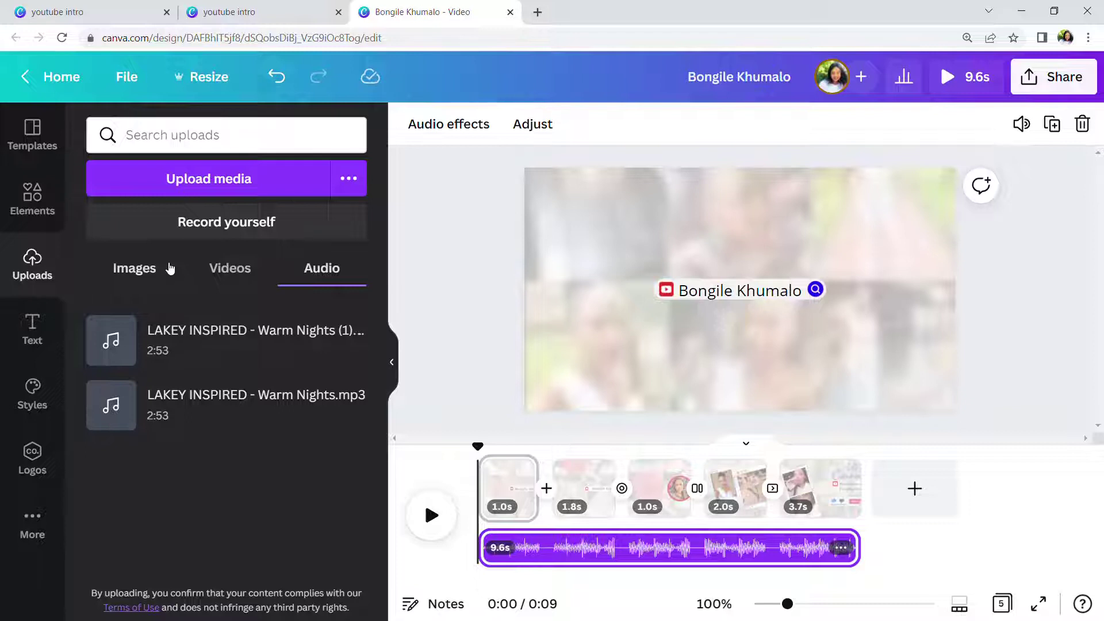
# - Add a new blank page after the last page in the timeline
pyautogui.click(36, 213)
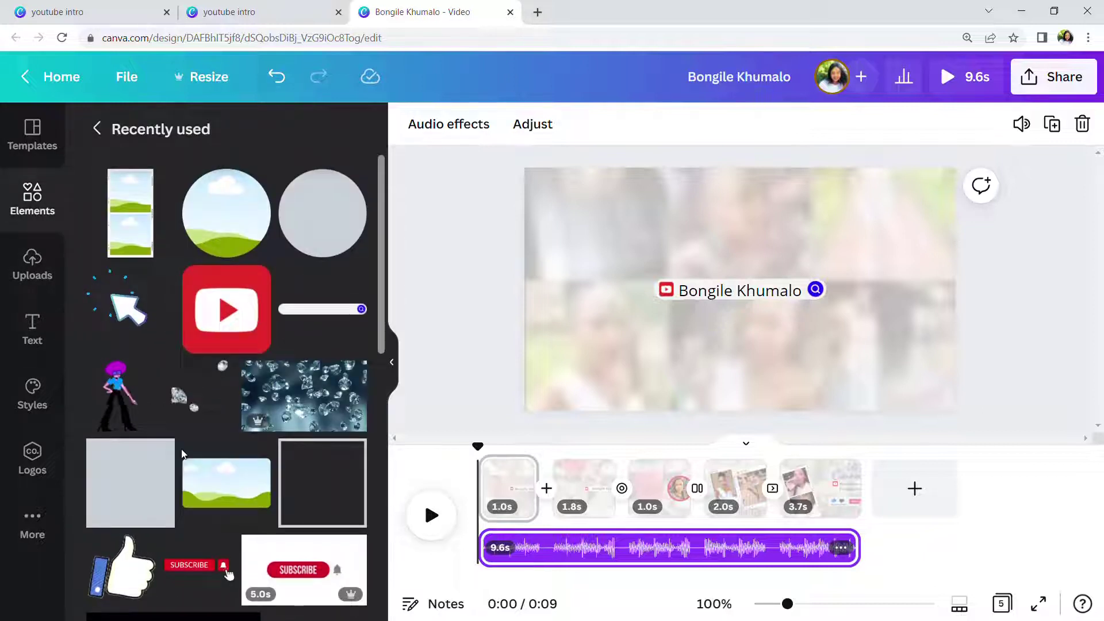
pyautogui.scroll(-5, 181, 448)
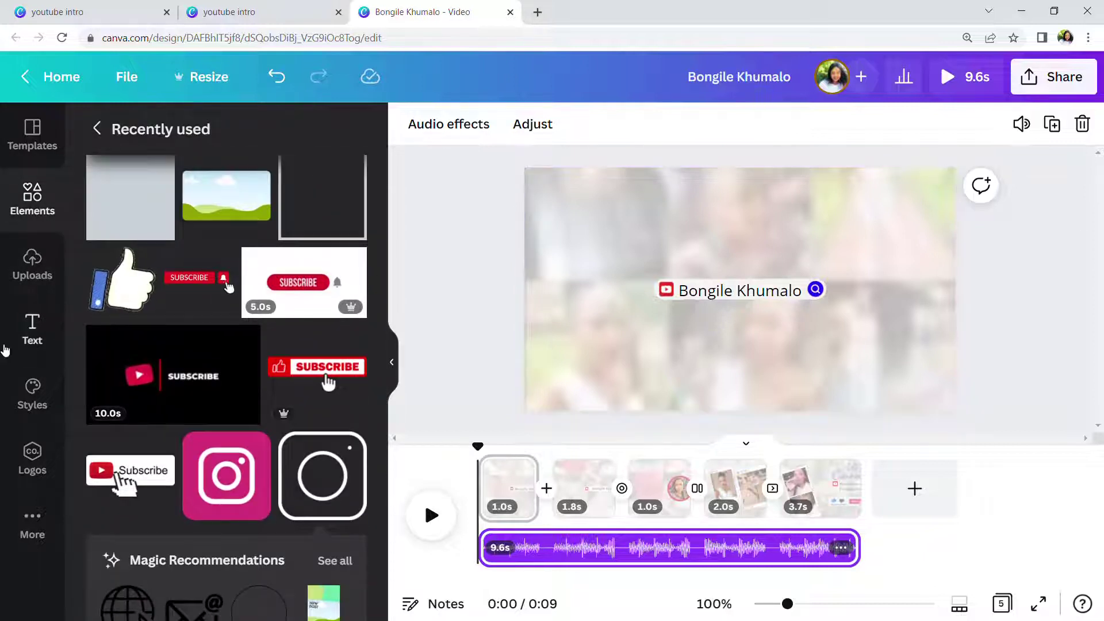
pyautogui.scroll(-3, 88, 429)
pyautogui.scroll(8, 85, 429)
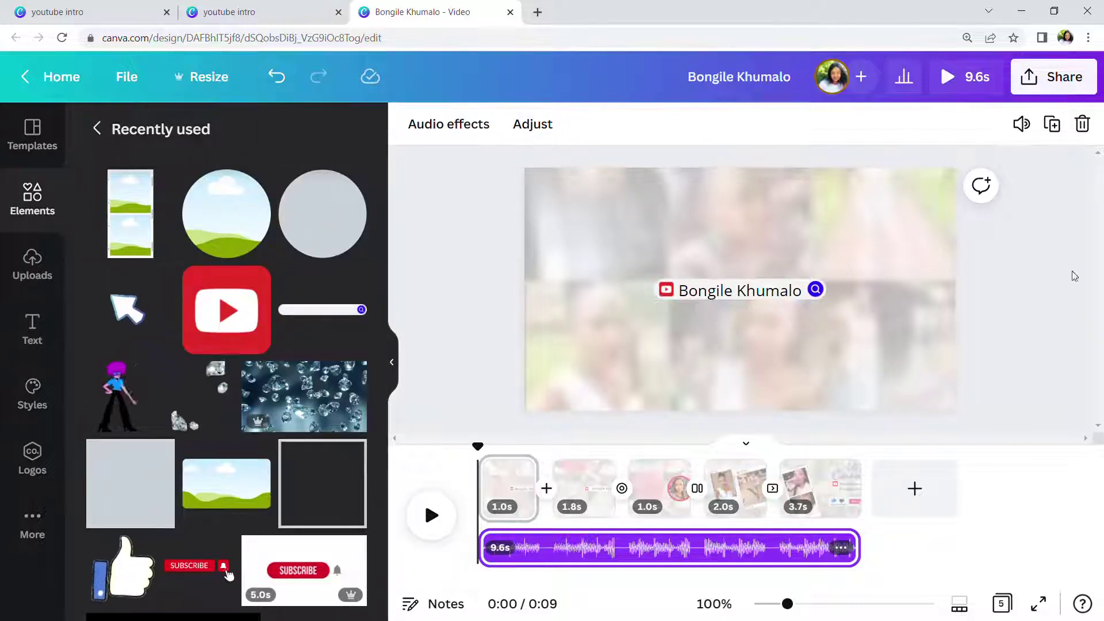
pyautogui.click(930, 503)
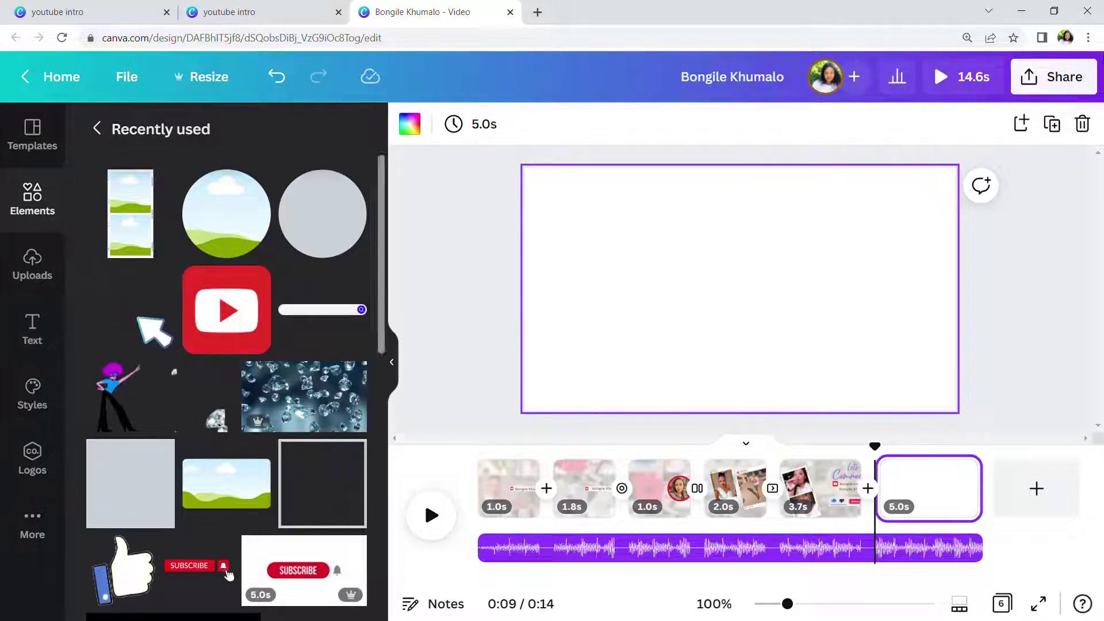
pyautogui.click(96, 129)
pyautogui.scroll(-4, 201, 431)
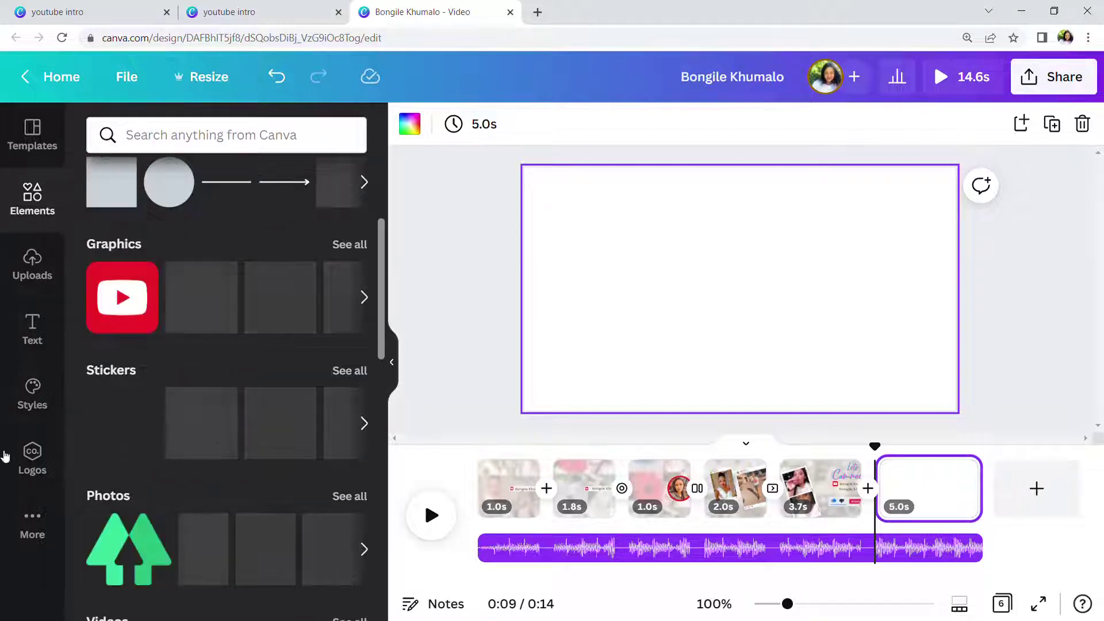
pyautogui.scroll(-7, 243, 457)
pyautogui.scroll(6, 243, 457)
pyautogui.scroll(5, 244, 456)
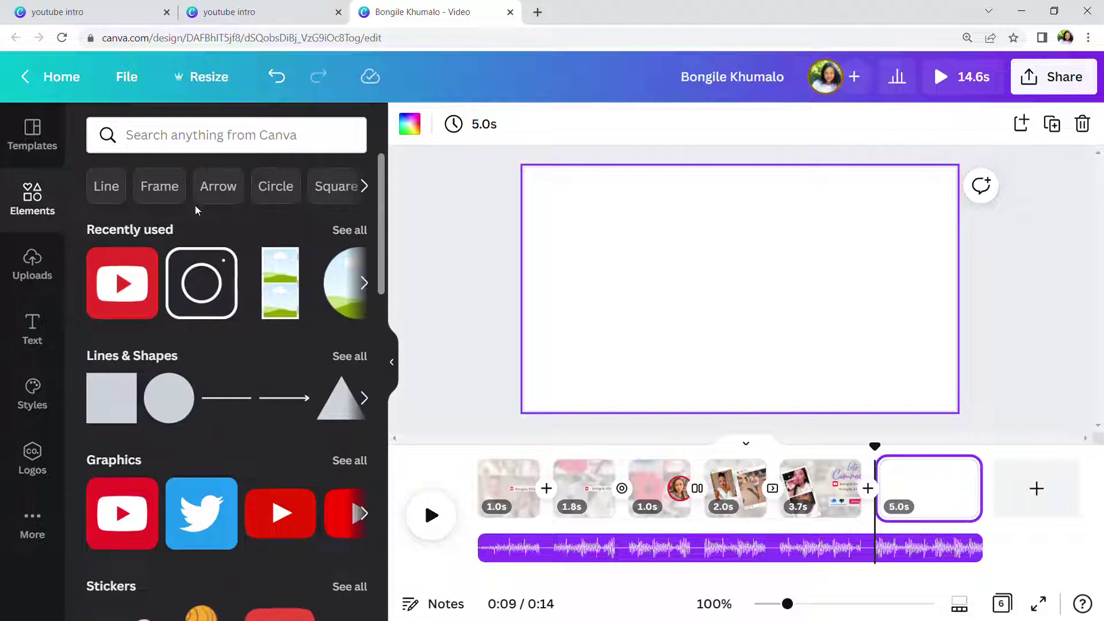
pyautogui.click(164, 187)
pyautogui.scroll(-3, 247, 455)
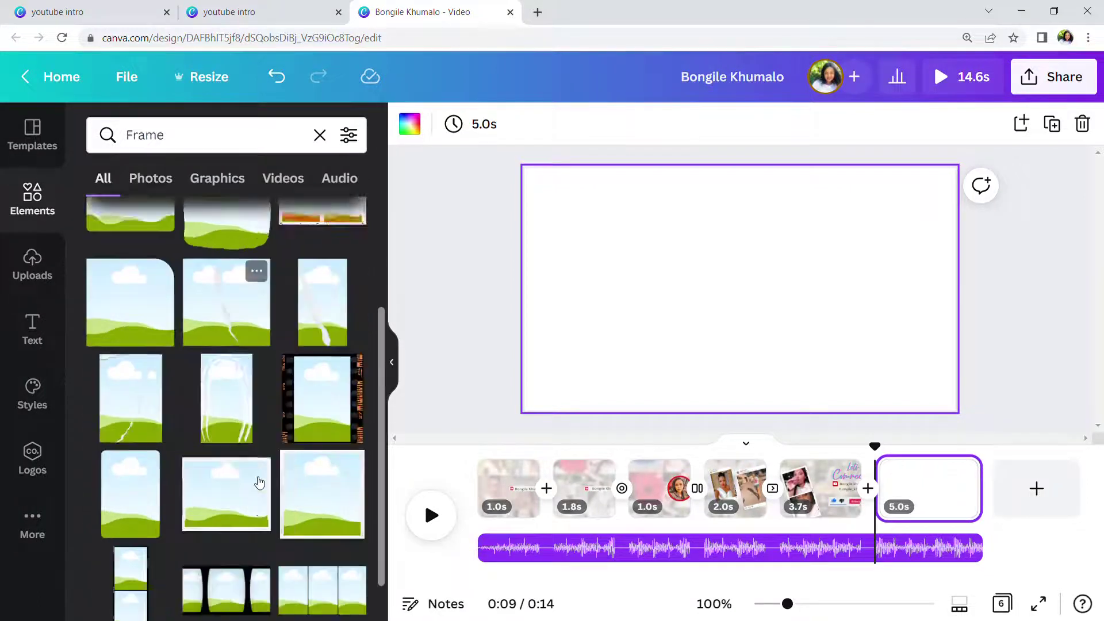
pyautogui.scroll(-5, 259, 482)
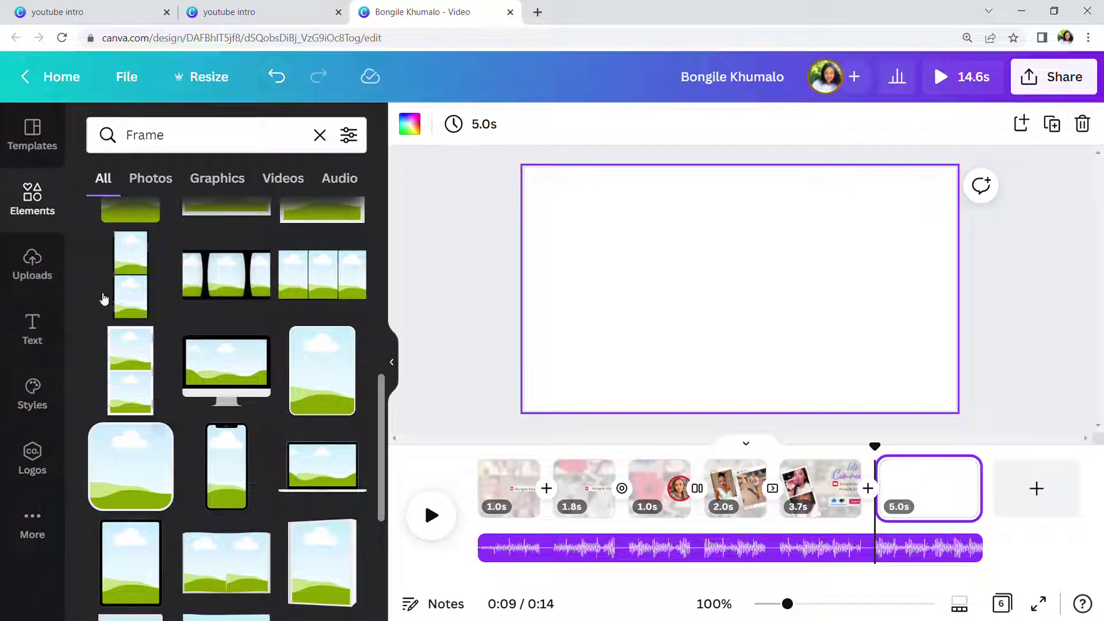
pyautogui.scroll(-5, 228, 436)
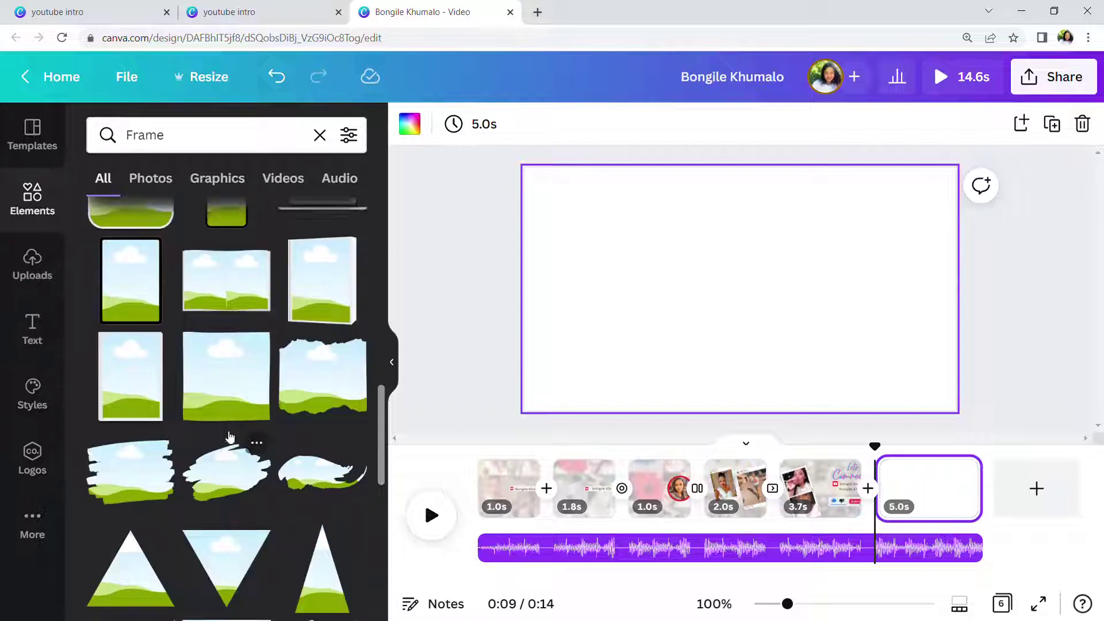
pyautogui.scroll(-5, 198, 469)
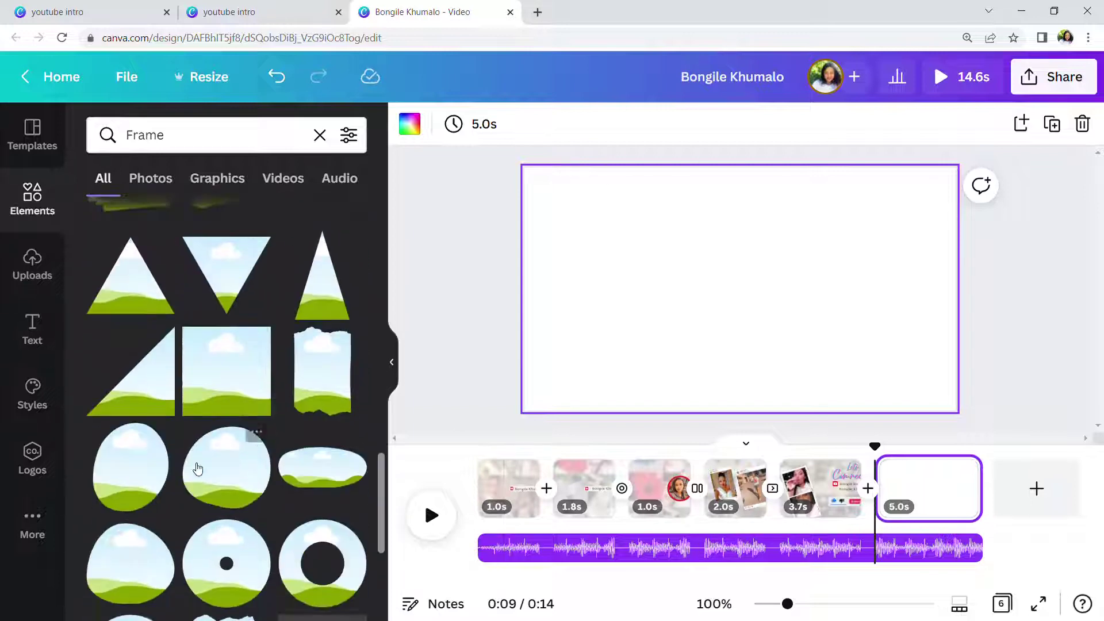
pyautogui.scroll(-5, 198, 469)
pyautogui.scroll(-5, 197, 469)
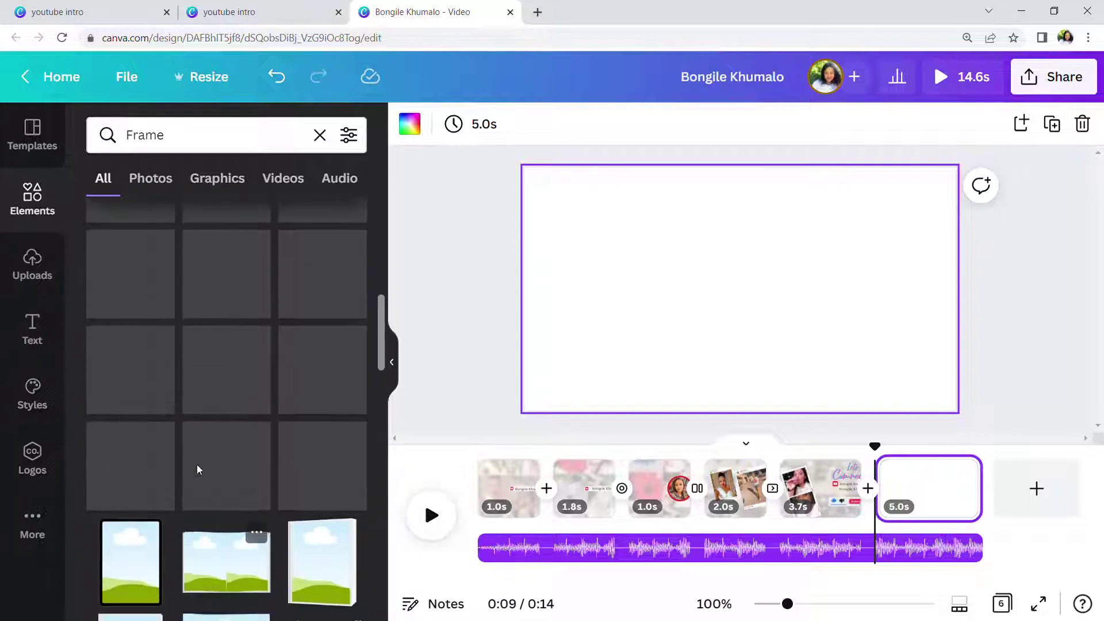
pyautogui.scroll(10, 198, 469)
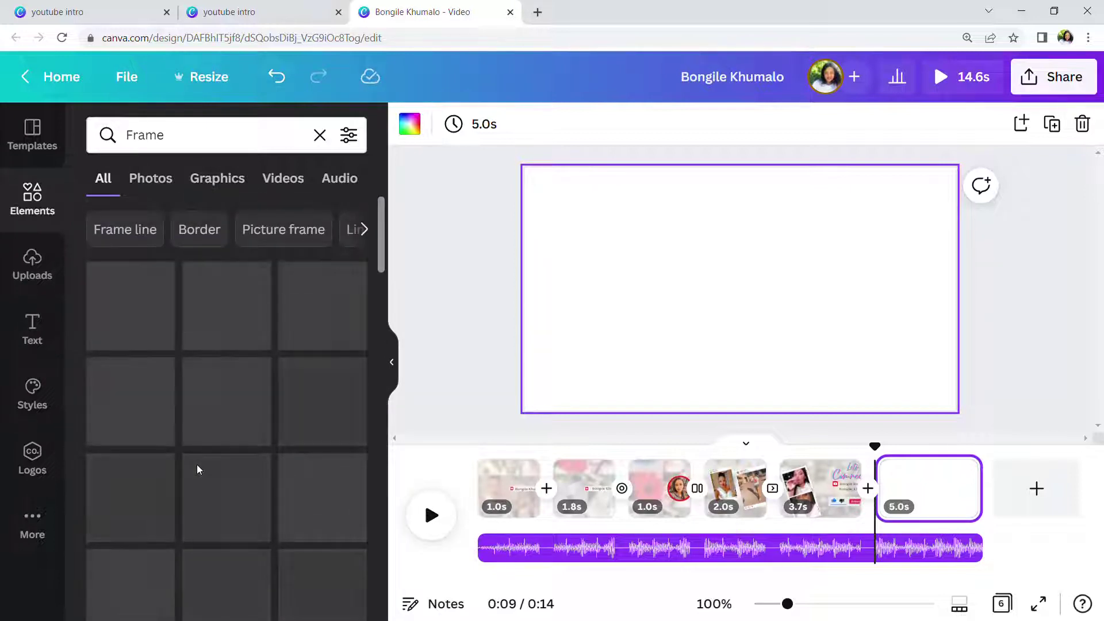
pyautogui.scroll(-6, 197, 464)
pyautogui.scroll(-8, 224, 466)
pyautogui.scroll(-10, 223, 466)
pyautogui.scroll(-4, 224, 467)
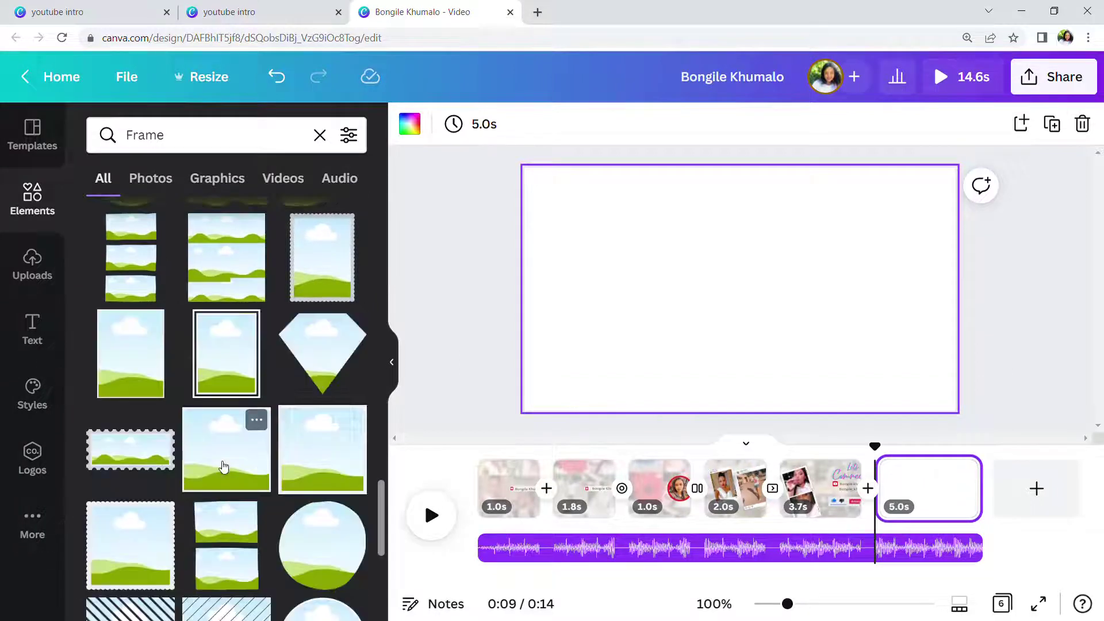
pyautogui.scroll(-10, 224, 466)
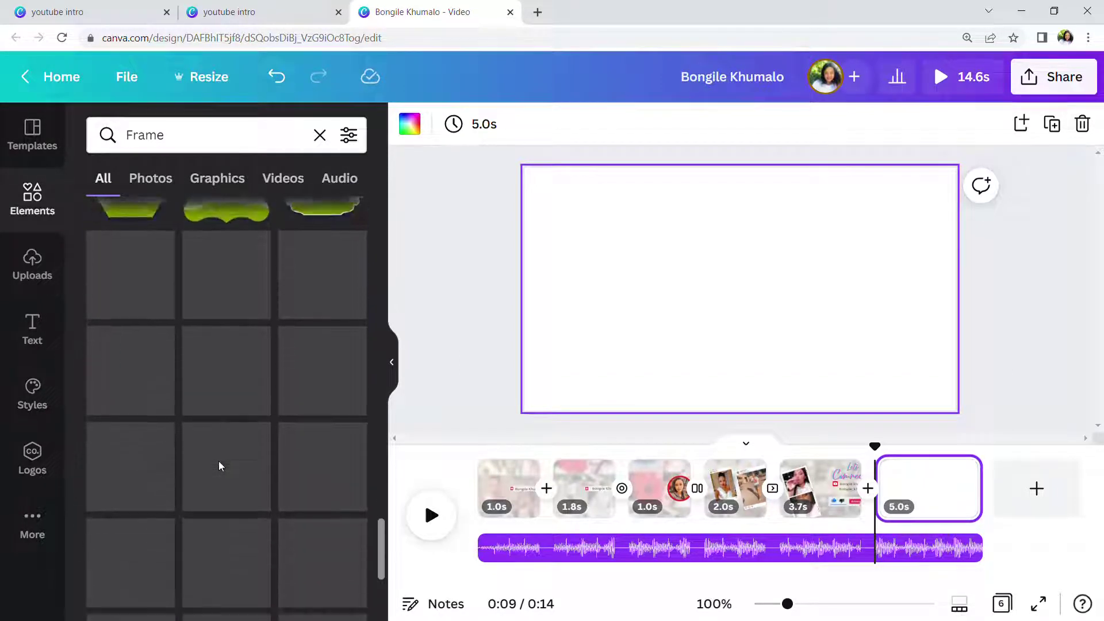
pyautogui.scroll(-3, 222, 463)
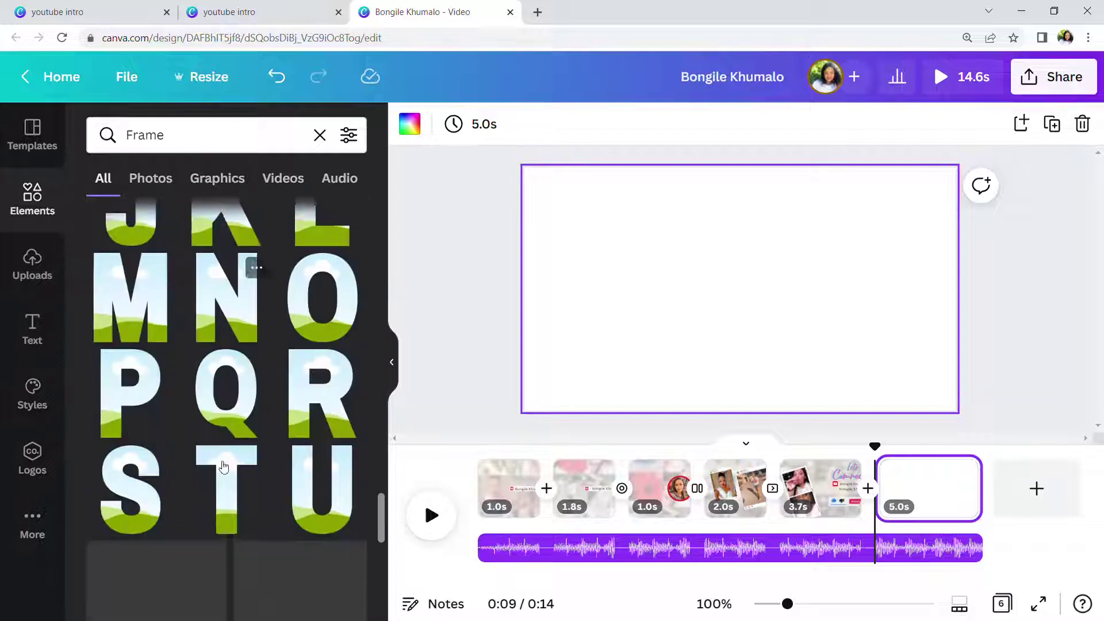
pyautogui.scroll(-5, 222, 463)
pyautogui.scroll(15, 219, 460)
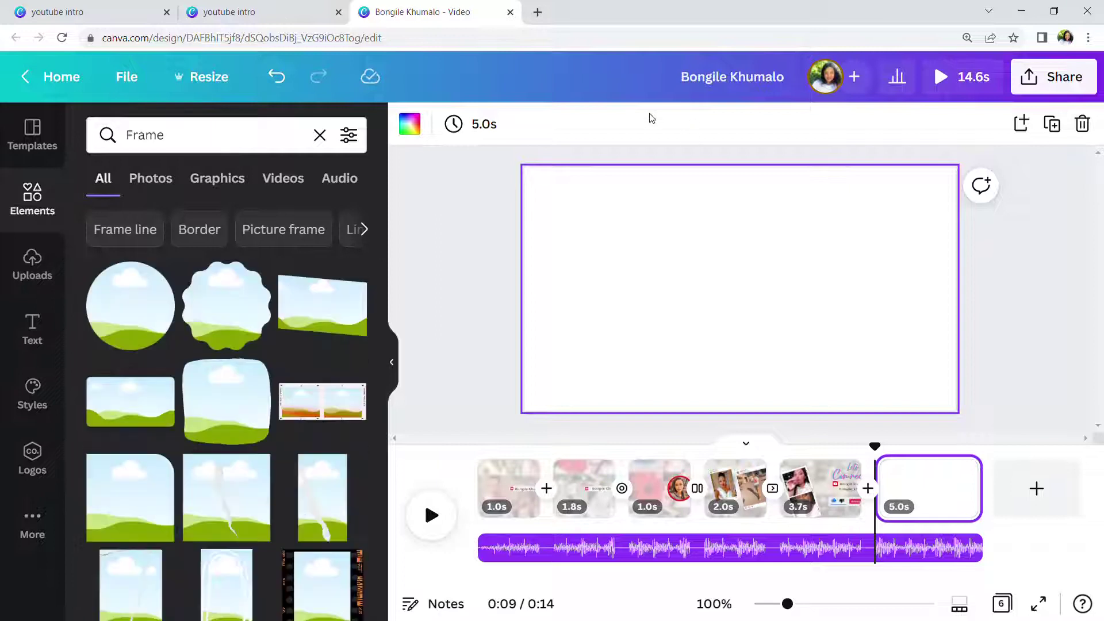
pyautogui.scroll(-10, 264, 555)
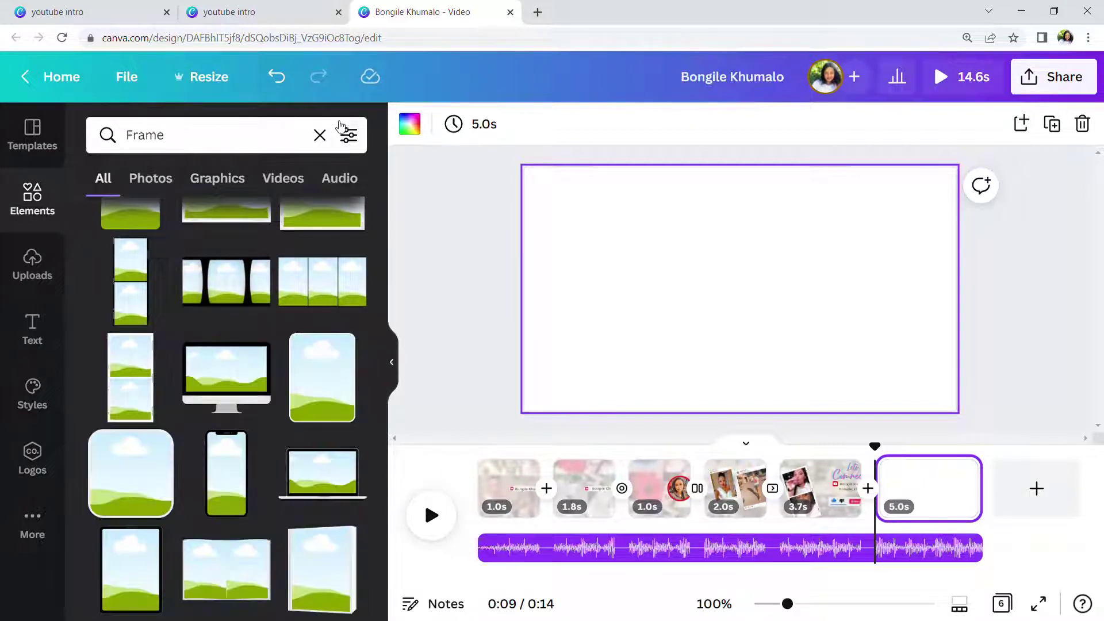
# - Clear the Frame search and open the full Grids collection
pyautogui.click(320, 136)
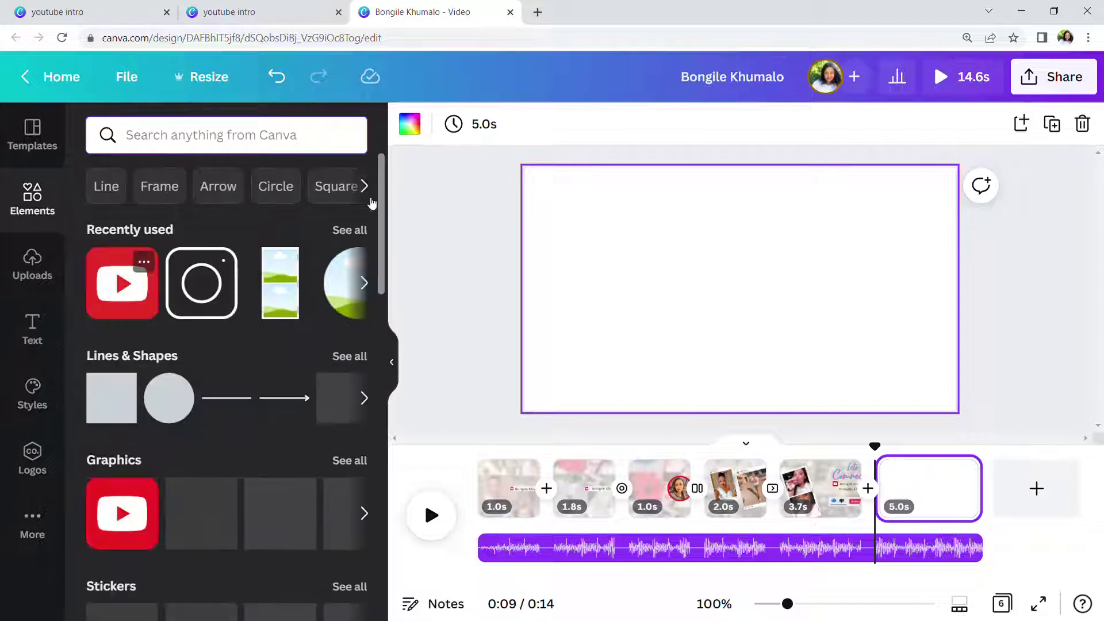
pyautogui.scroll(-10, 147, 482)
pyautogui.scroll(-8, 147, 482)
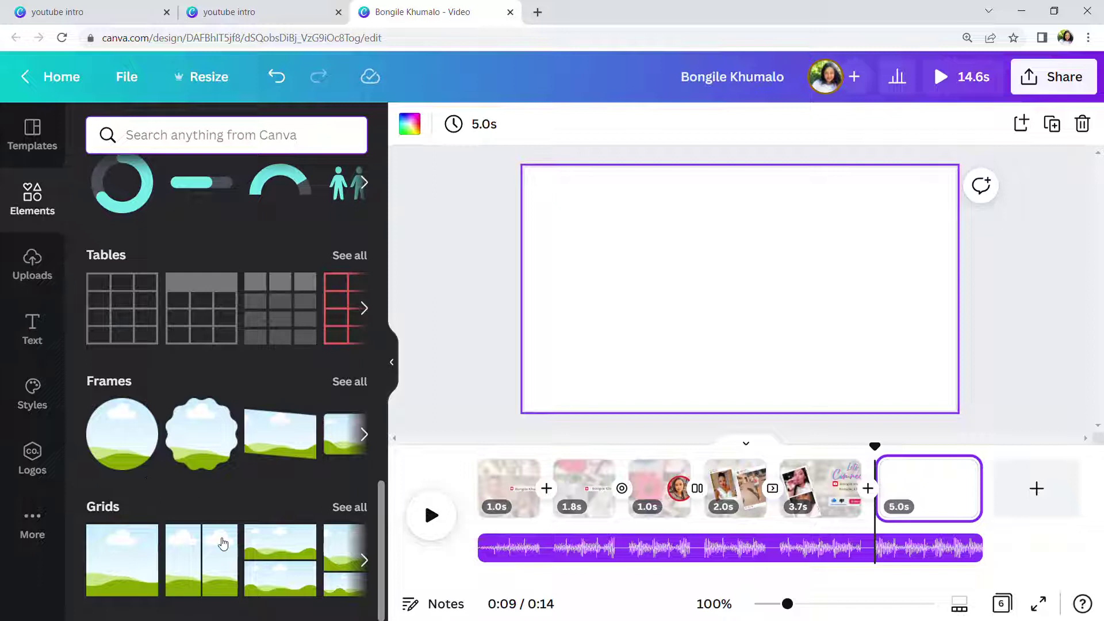
pyautogui.click(350, 508)
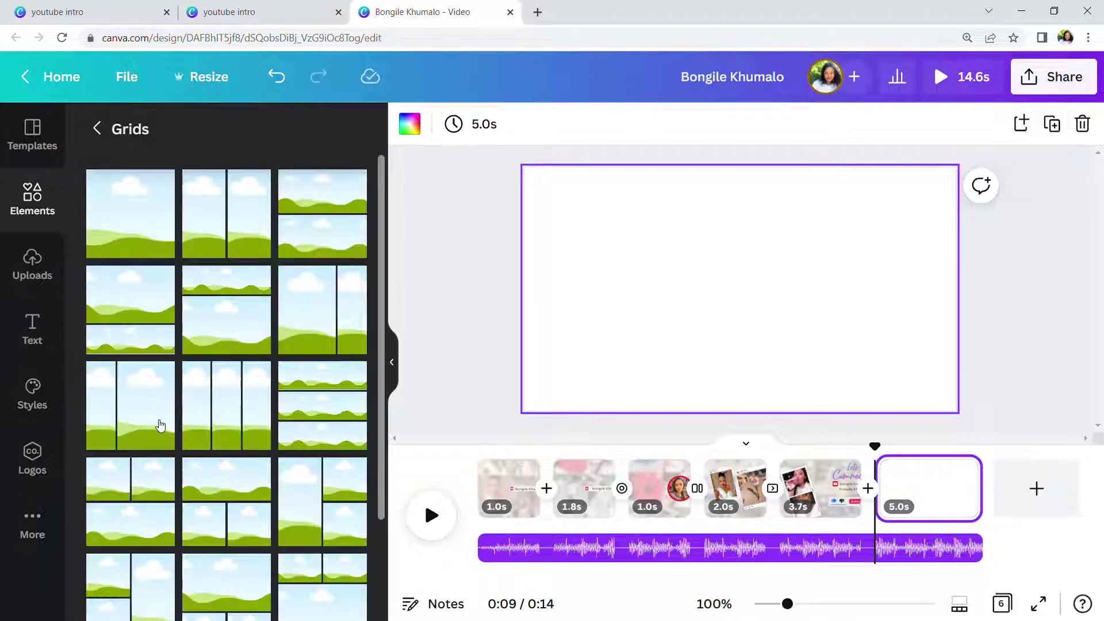
# - Add a five-cell photo grid layout to the blank sixth page
pyautogui.scroll(-5, 161, 426)
pyautogui.scroll(-4, 161, 426)
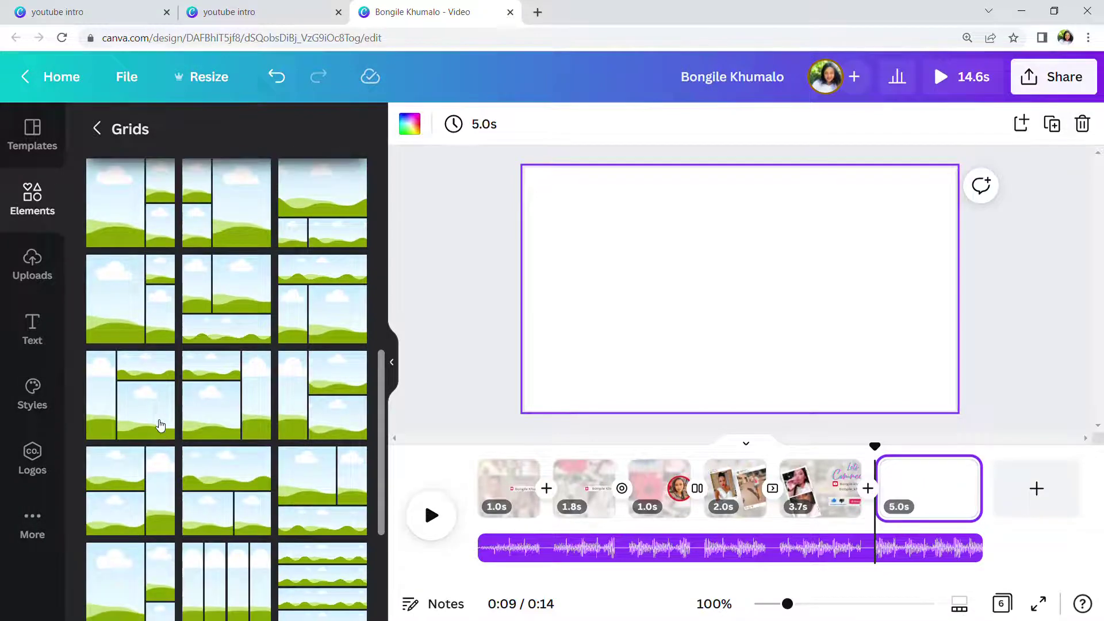
pyautogui.scroll(-4, 225, 531)
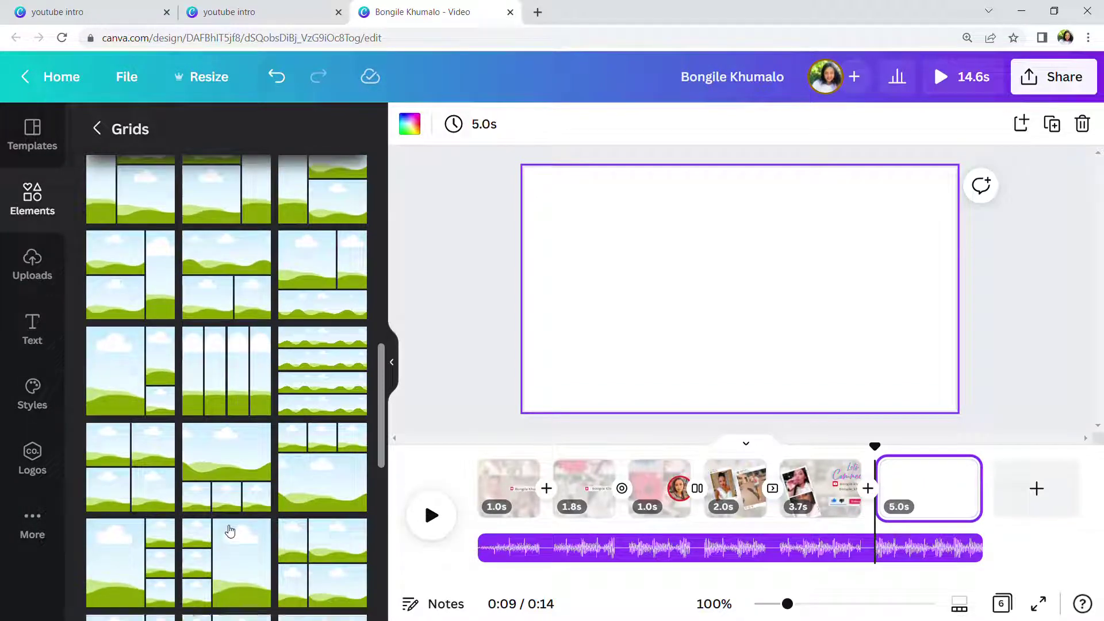
pyautogui.scroll(-5, 230, 531)
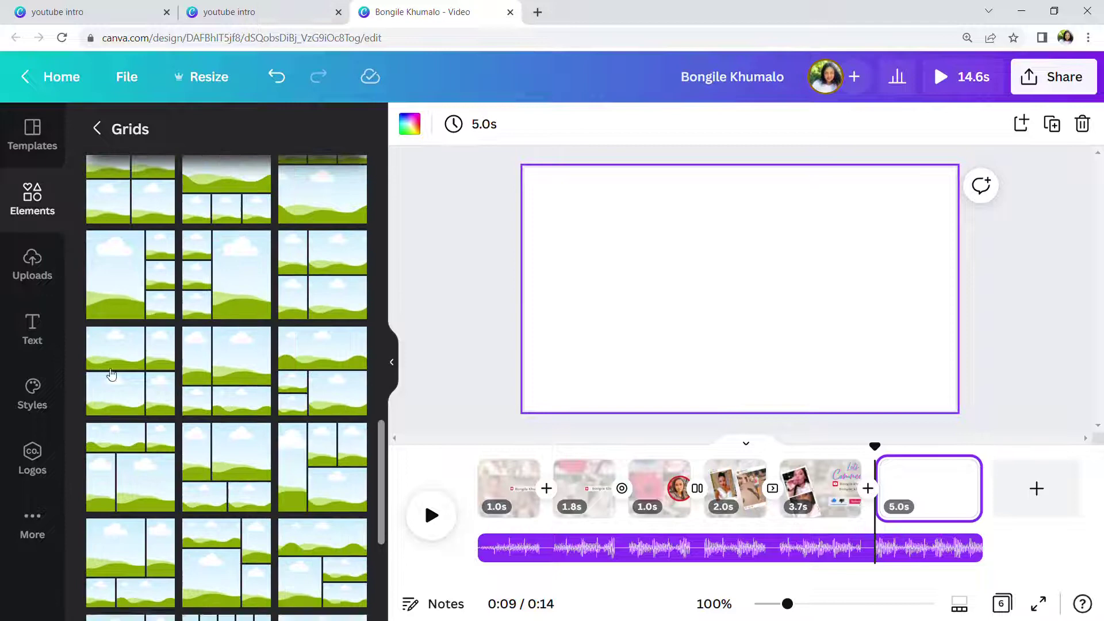
pyautogui.scroll(-4, 207, 446)
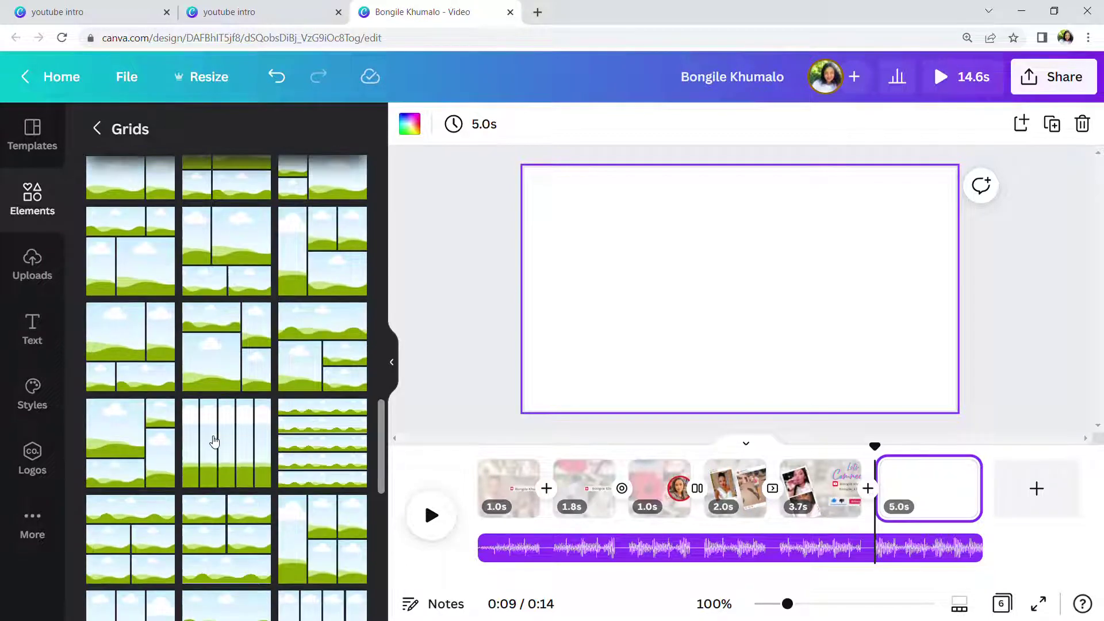
pyautogui.scroll(-4, 214, 441)
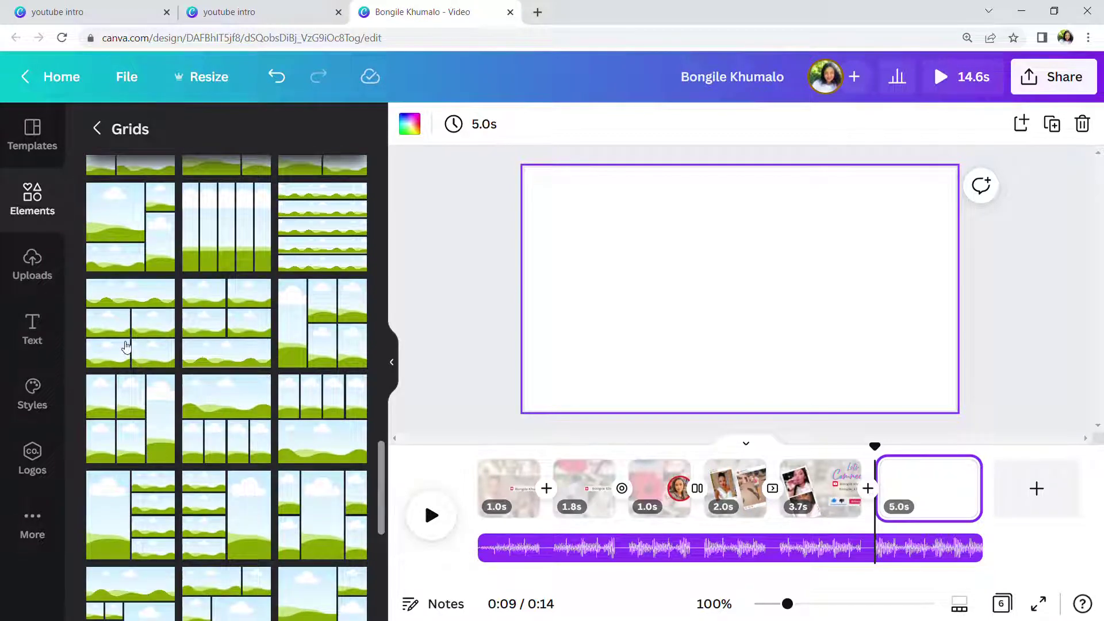
pyautogui.scroll(-3, 158, 406)
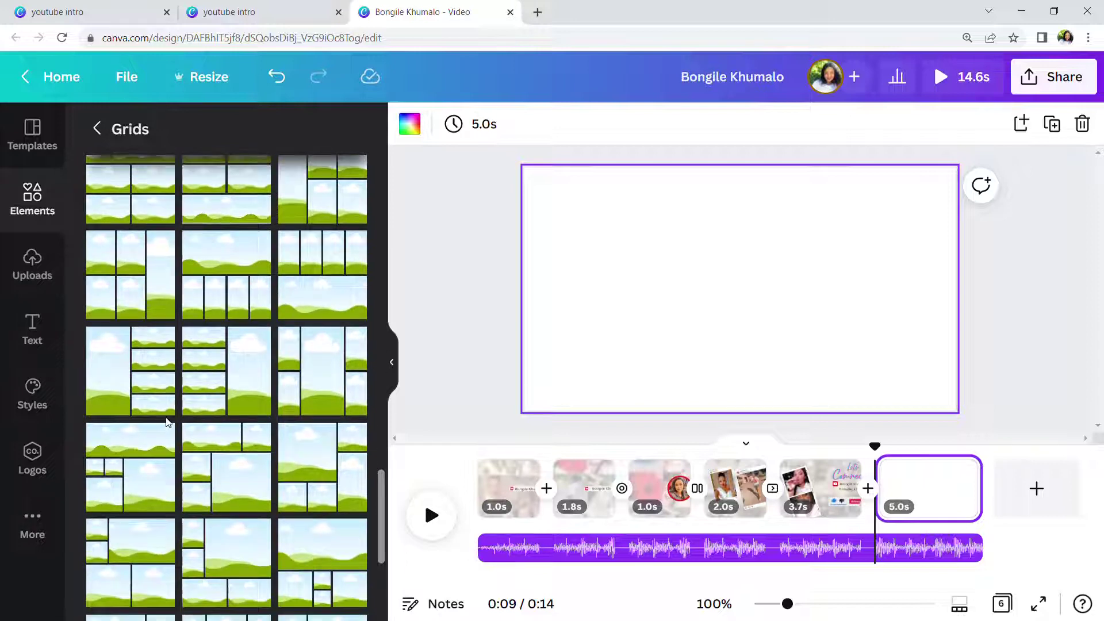
pyautogui.scroll(-5, 212, 433)
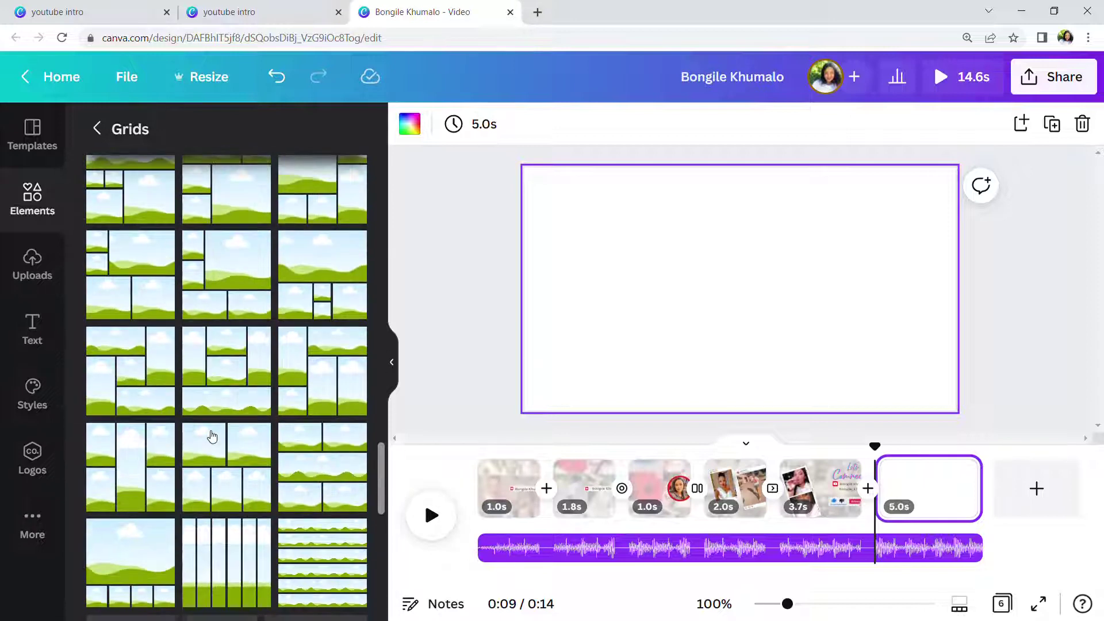
pyautogui.scroll(-3, 212, 437)
pyautogui.scroll(-3, 212, 437)
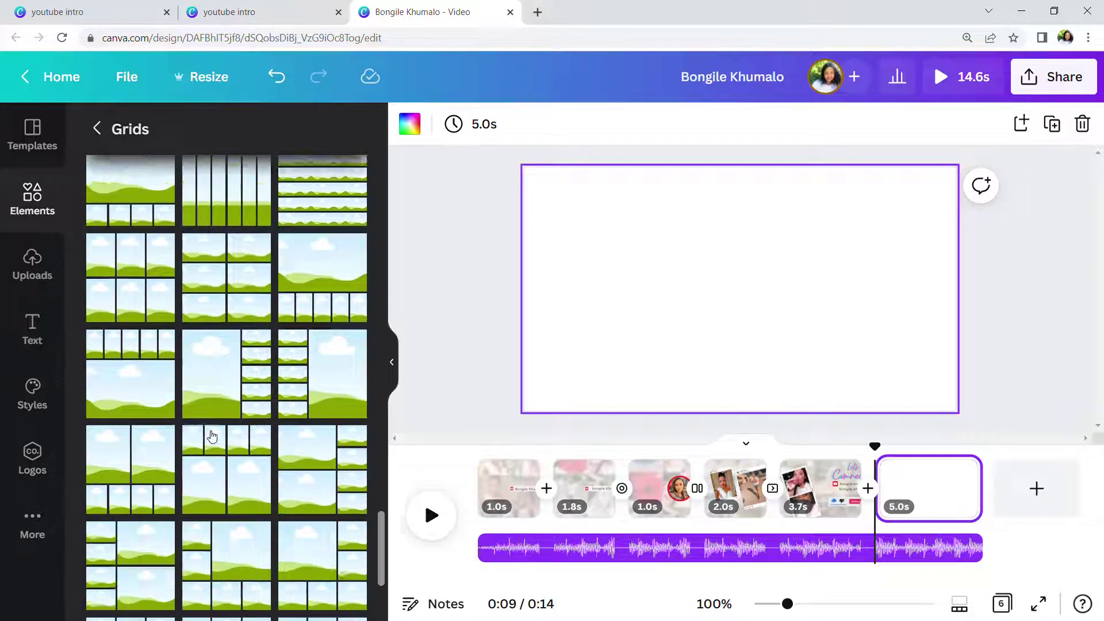
pyautogui.scroll(-5, 212, 436)
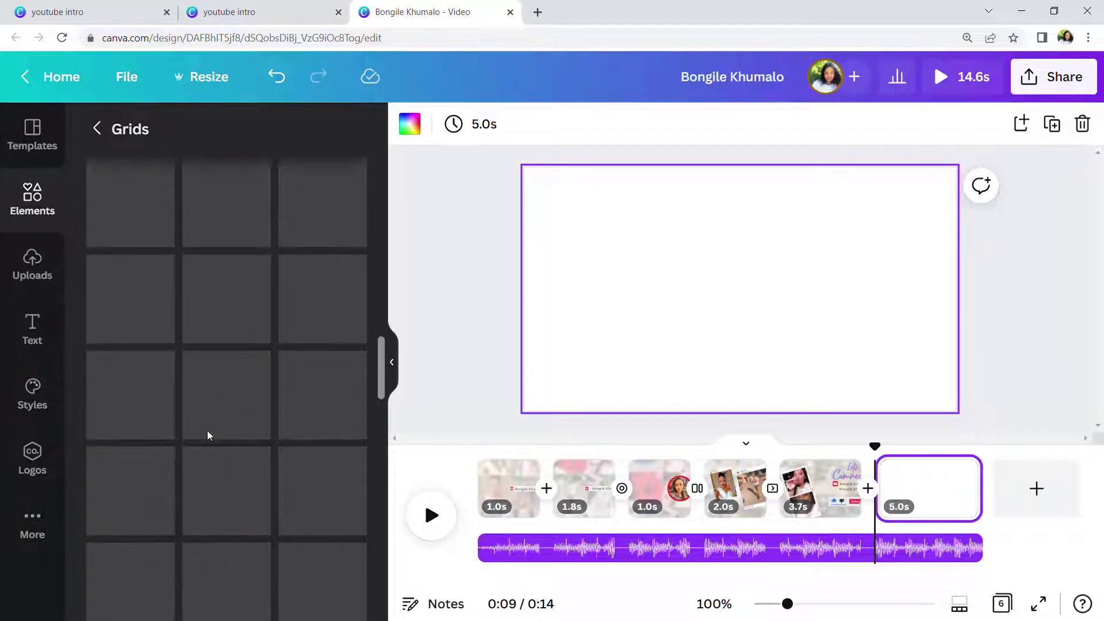
pyautogui.scroll(3, 212, 436)
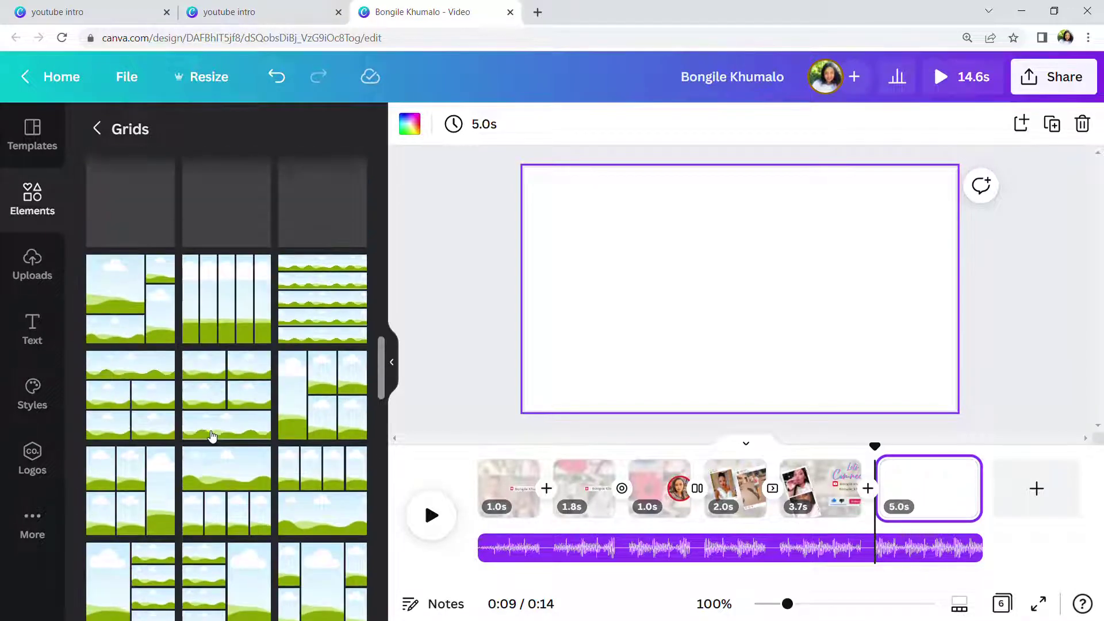
pyautogui.click(156, 406)
# - Replace the page's grid with a 2x2 photo grid layout
pyautogui.scroll(-5, 153, 370)
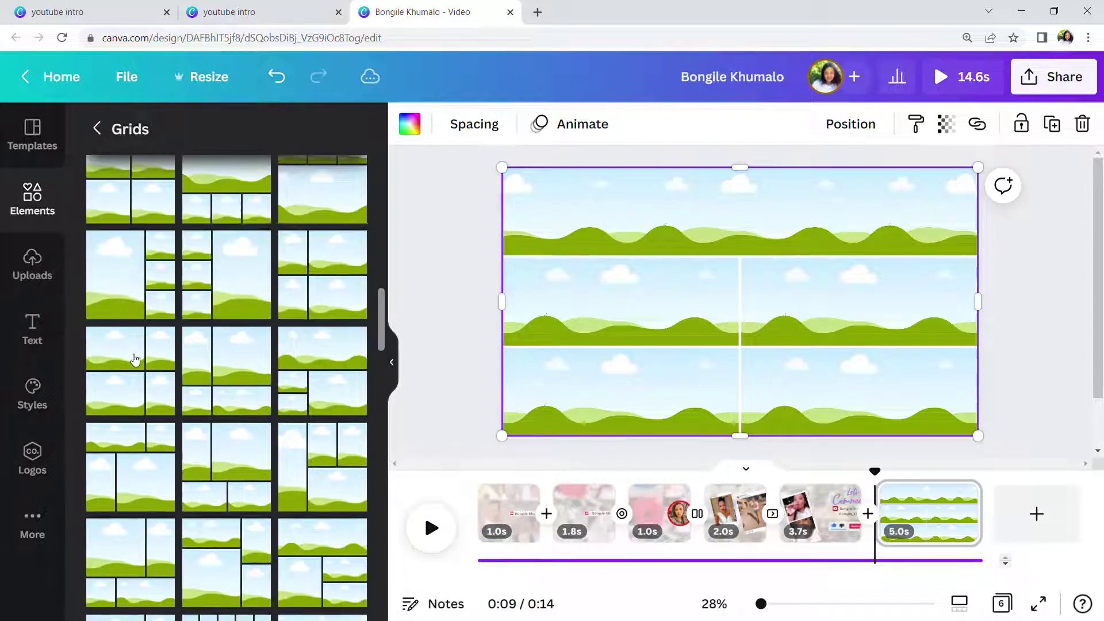
pyautogui.scroll(1, 135, 359)
pyautogui.click(145, 260)
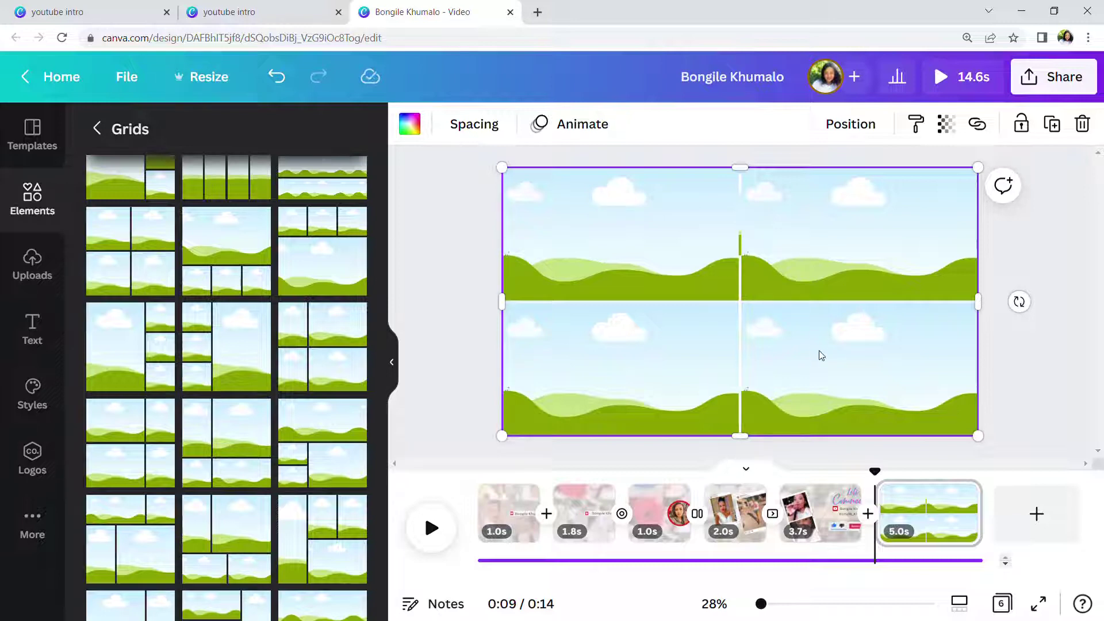
# - Drop the seated café photo from Uploads into the grid's top-left cell
pyautogui.click(33, 266)
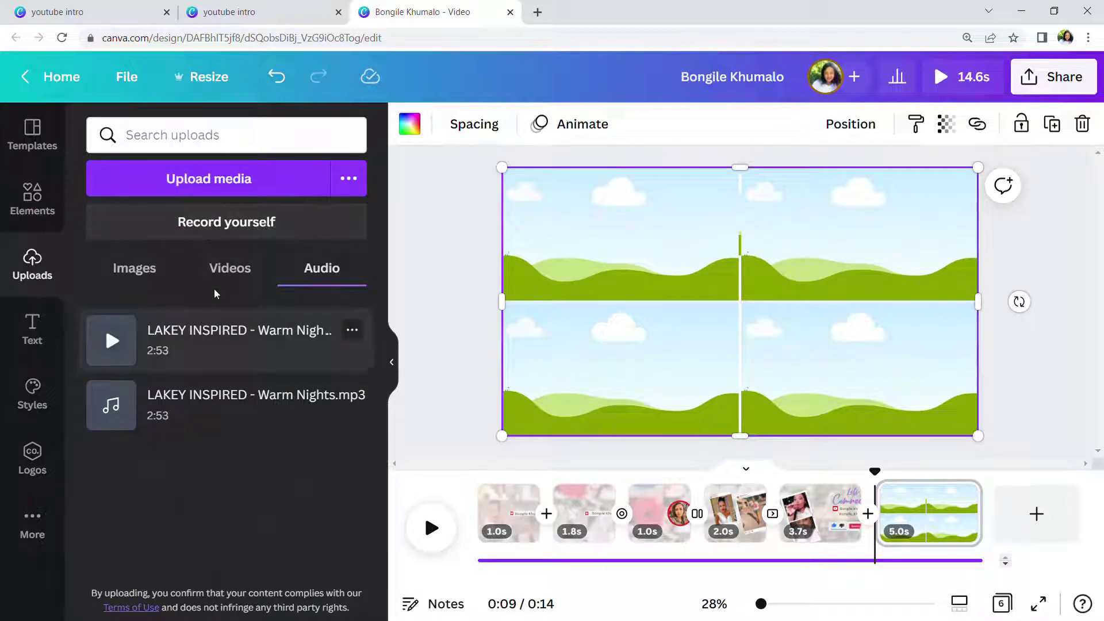
pyautogui.click(157, 272)
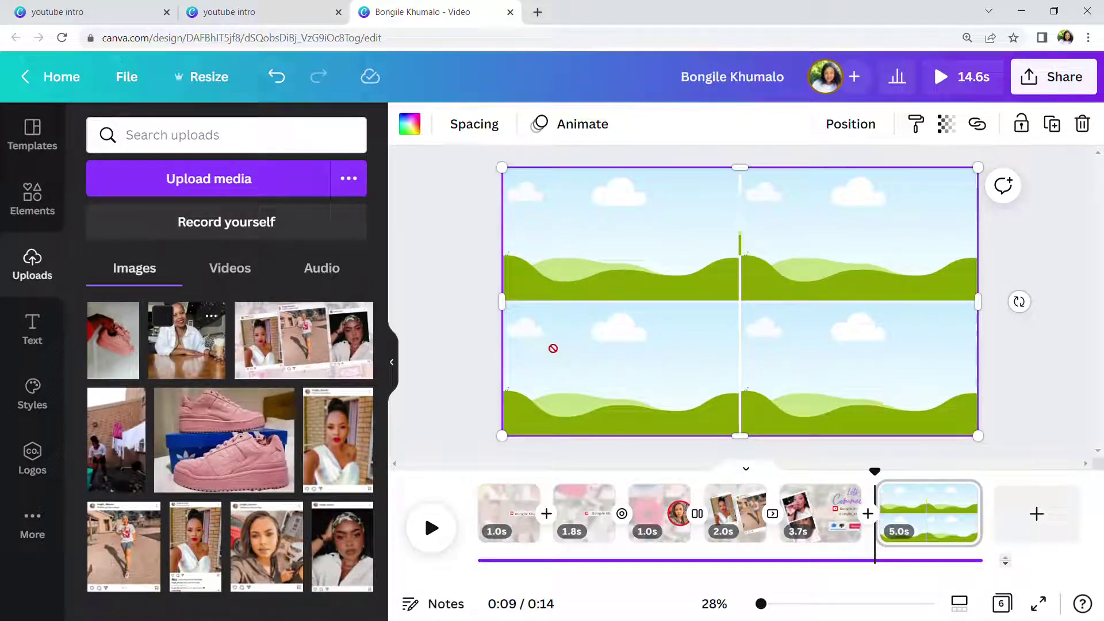
pyautogui.moveTo(401, 361); pyautogui.dragTo(650, 253)
pyautogui.moveTo(639, 208); pyautogui.dragTo(635, 251)
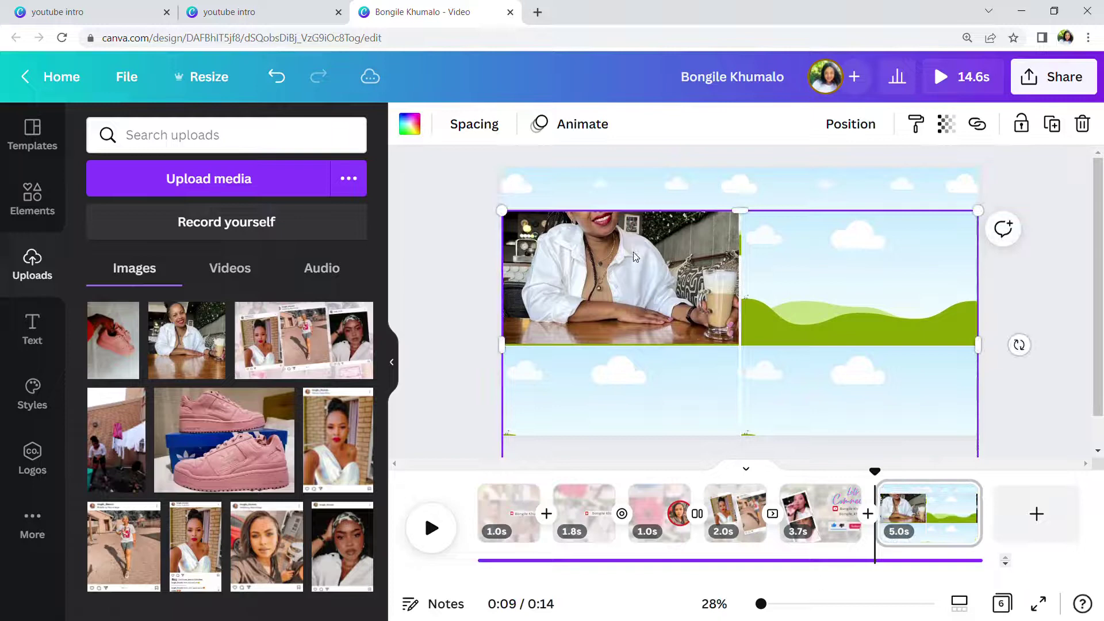
pyautogui.hotkey('ctrl', 'z')
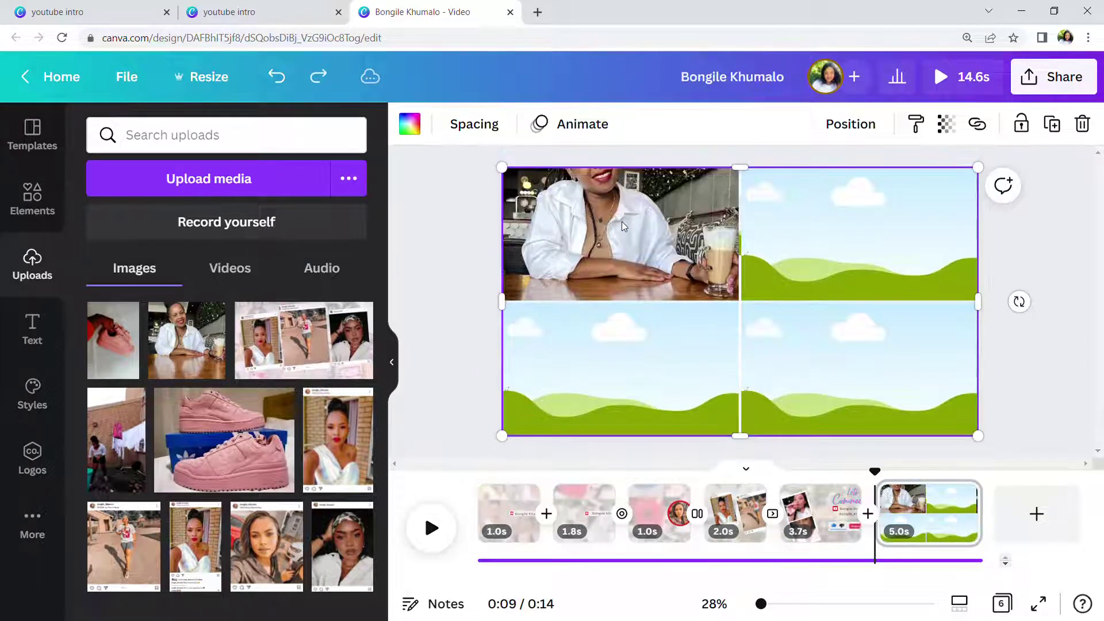
pyautogui.click(623, 222)
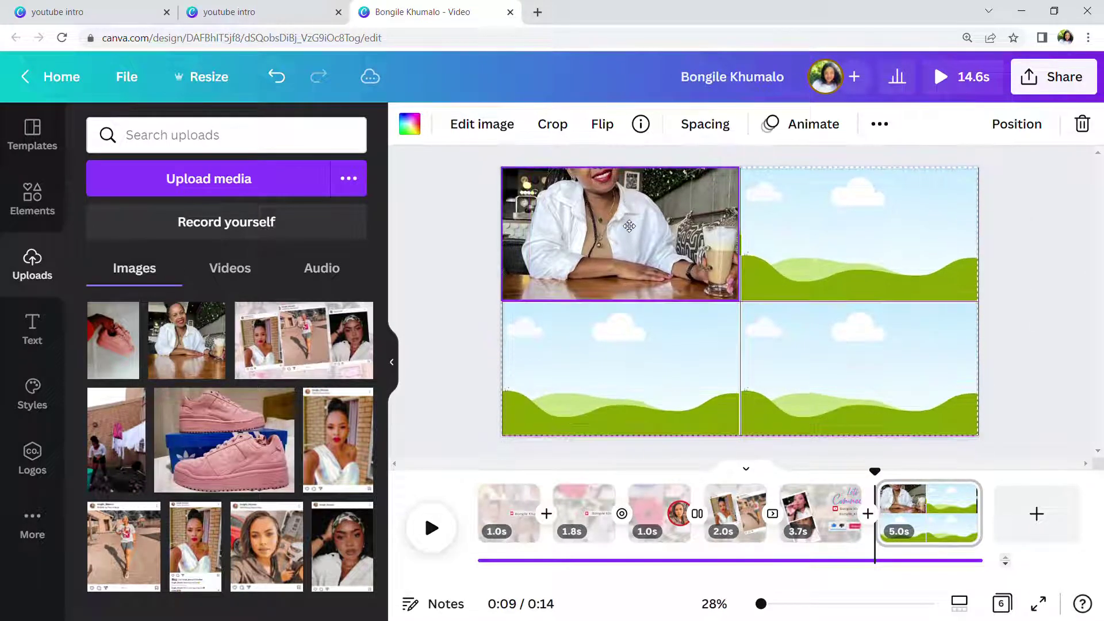
# - Return to page 6 and select the grid's top-left photo
pyautogui.press('pageup')
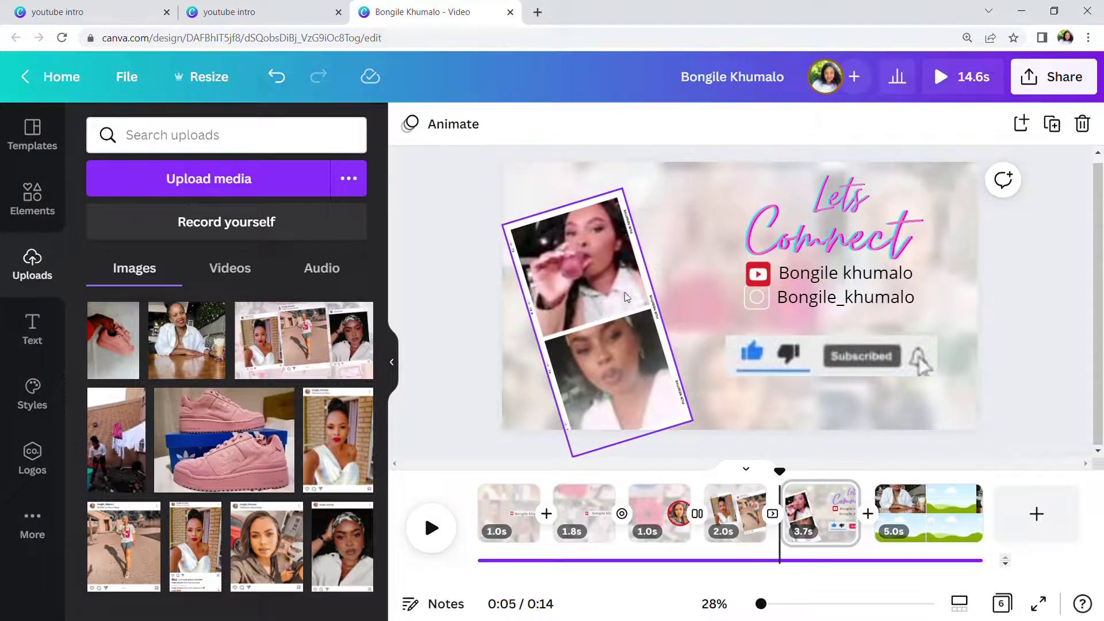
pyautogui.press('pagedown')
pyautogui.click(630, 239)
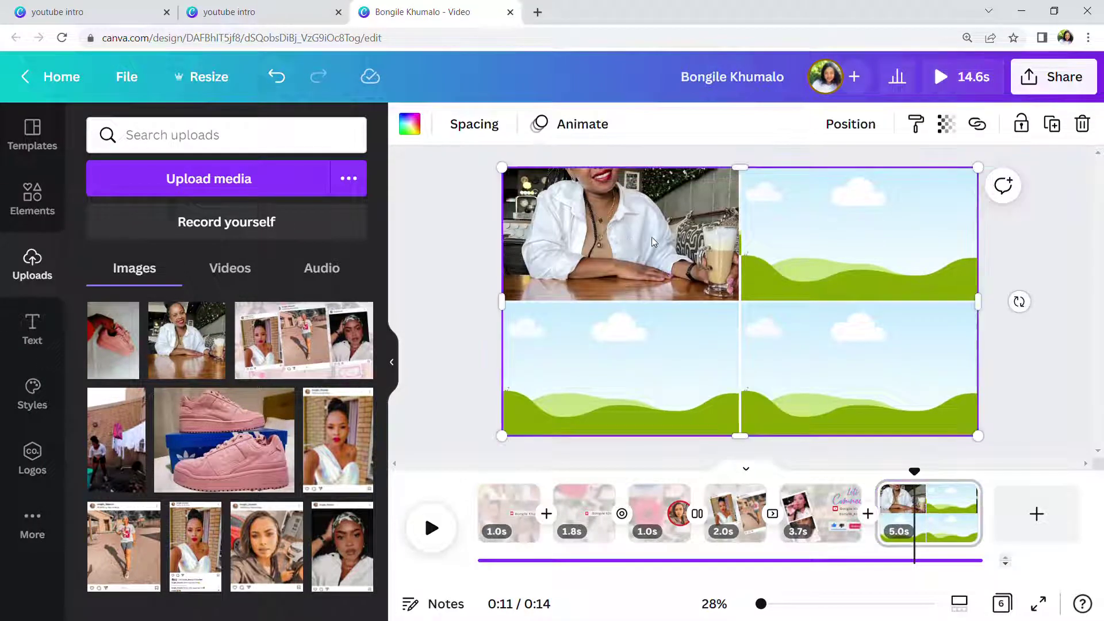
pyautogui.click(679, 259)
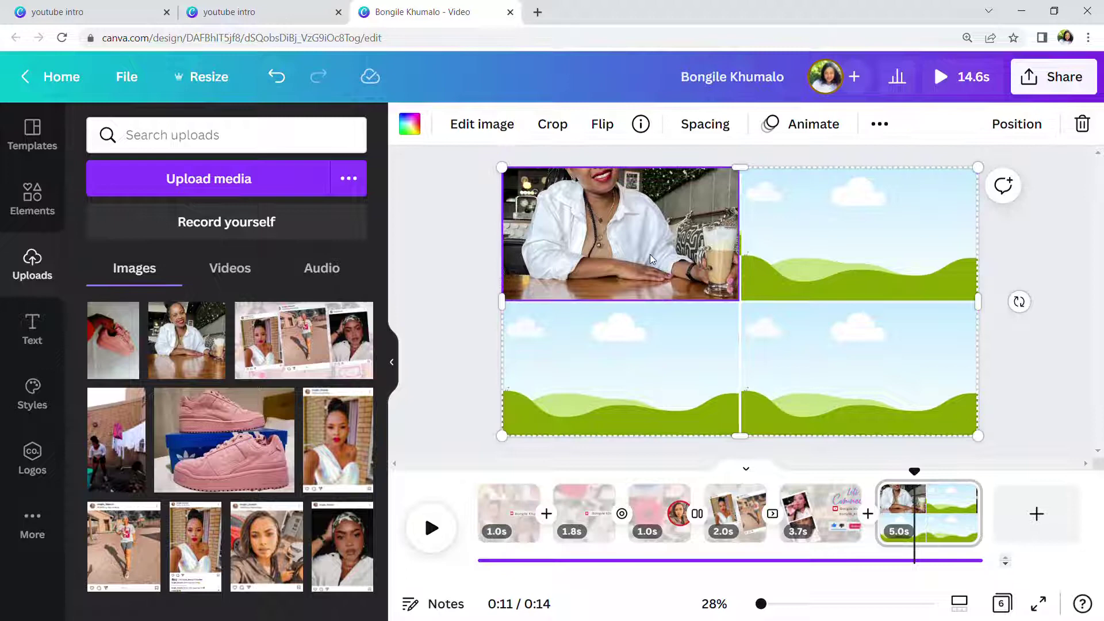
# - Move the photo grid back so it fills the page
pyautogui.moveTo(650, 254); pyautogui.dragTo(645, 195)
pyautogui.click(642, 321)
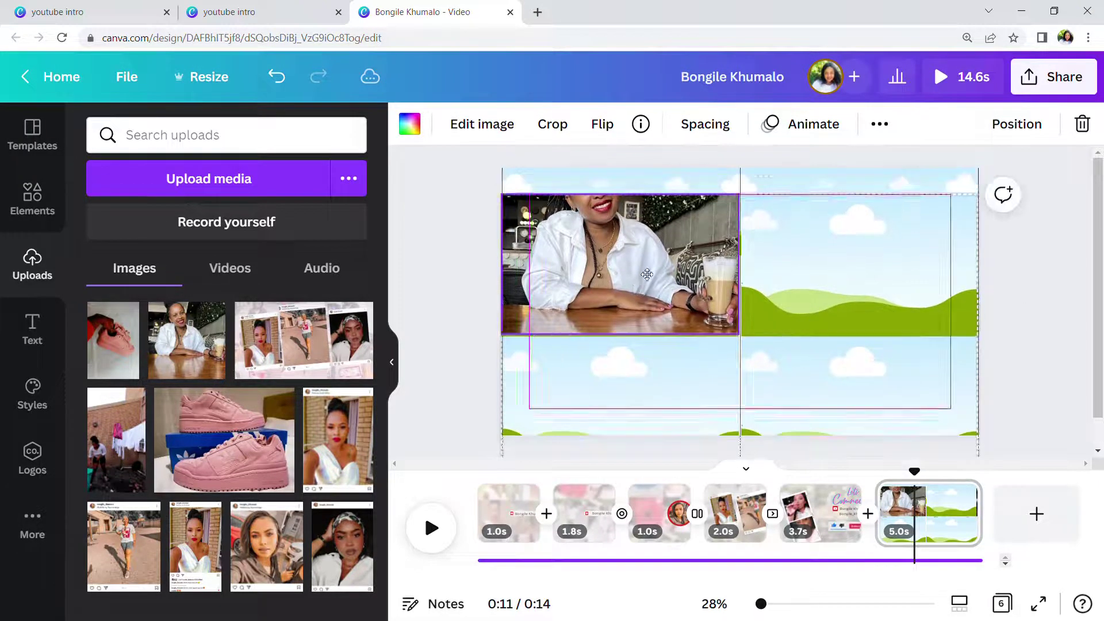
pyautogui.moveTo(732, 256); pyautogui.dragTo(685, 237)
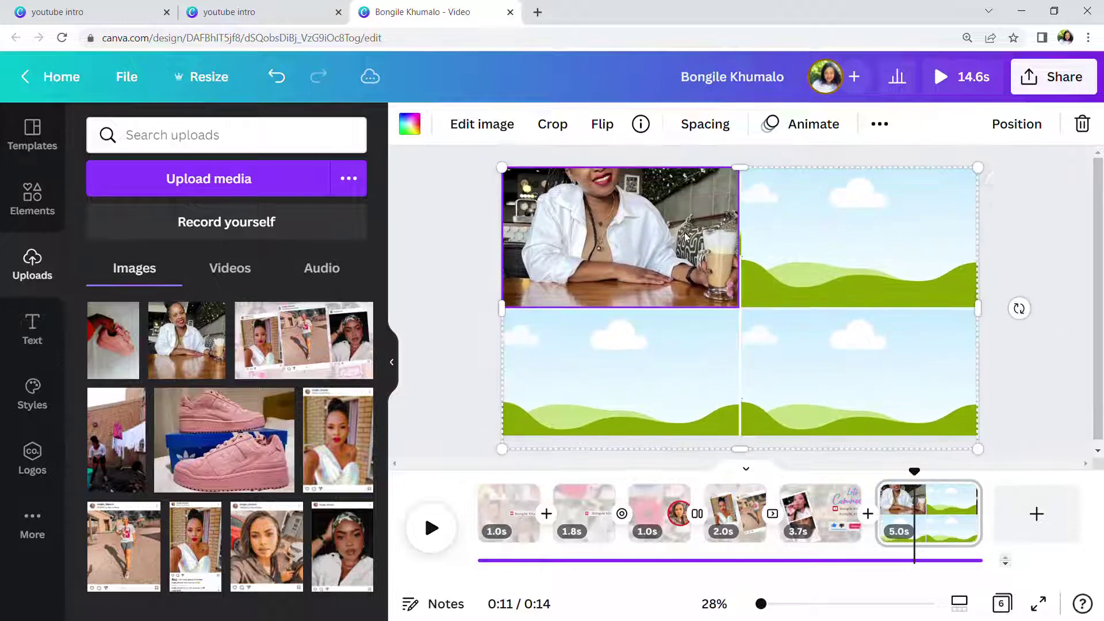
# - Crop the top-left photo, lowering it in its cell so the woman's face shows
pyautogui.rightClick(657, 246)
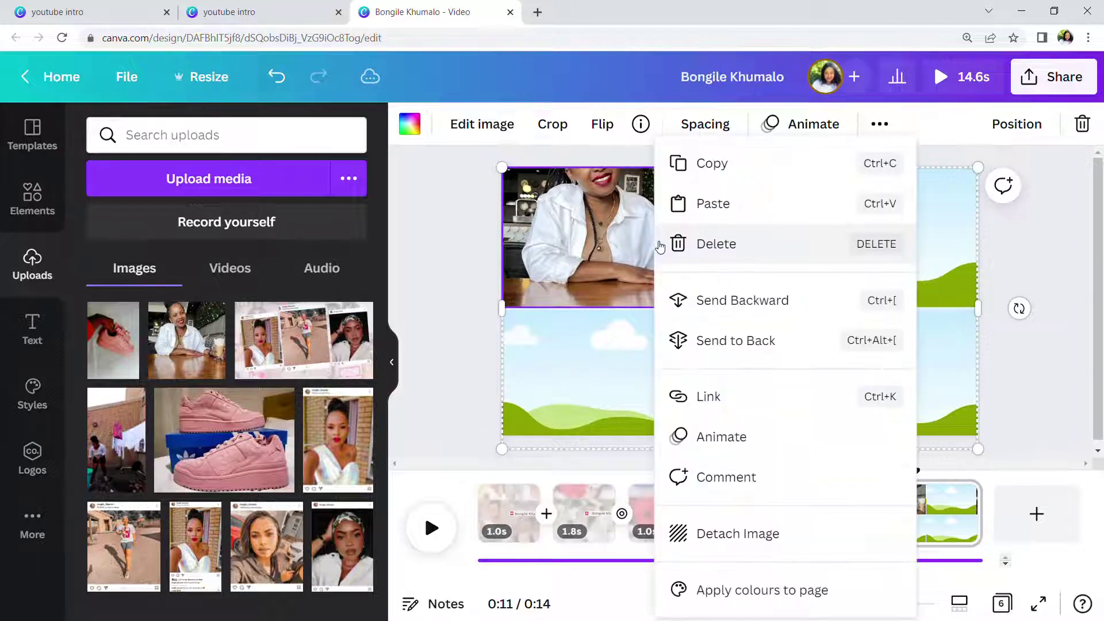
pyautogui.click(714, 305)
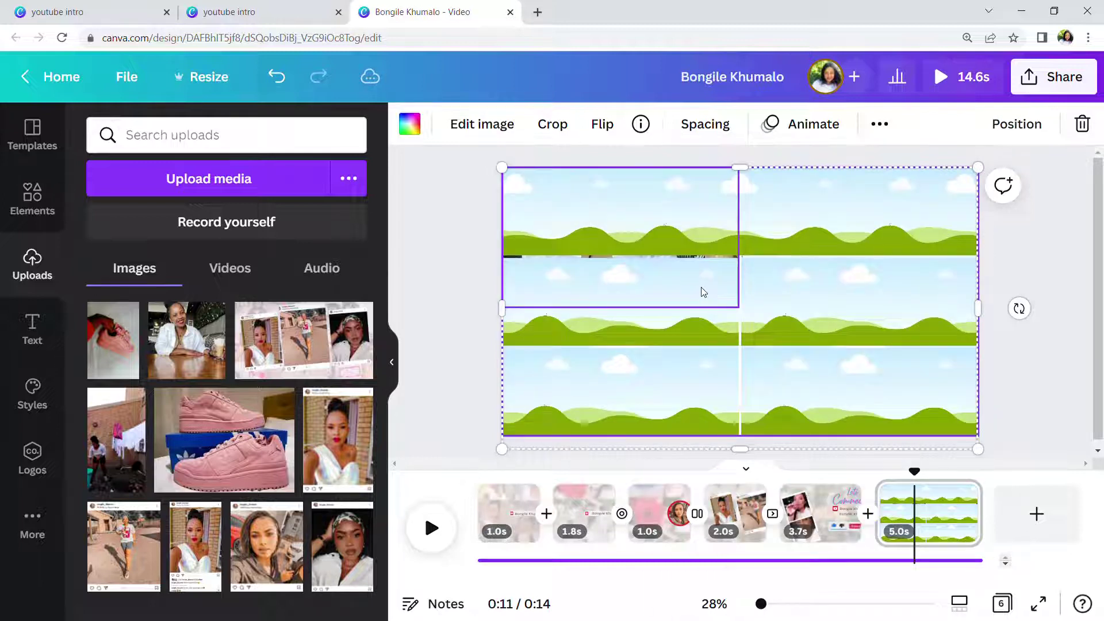
pyautogui.hotkey('ctrl', 'z')
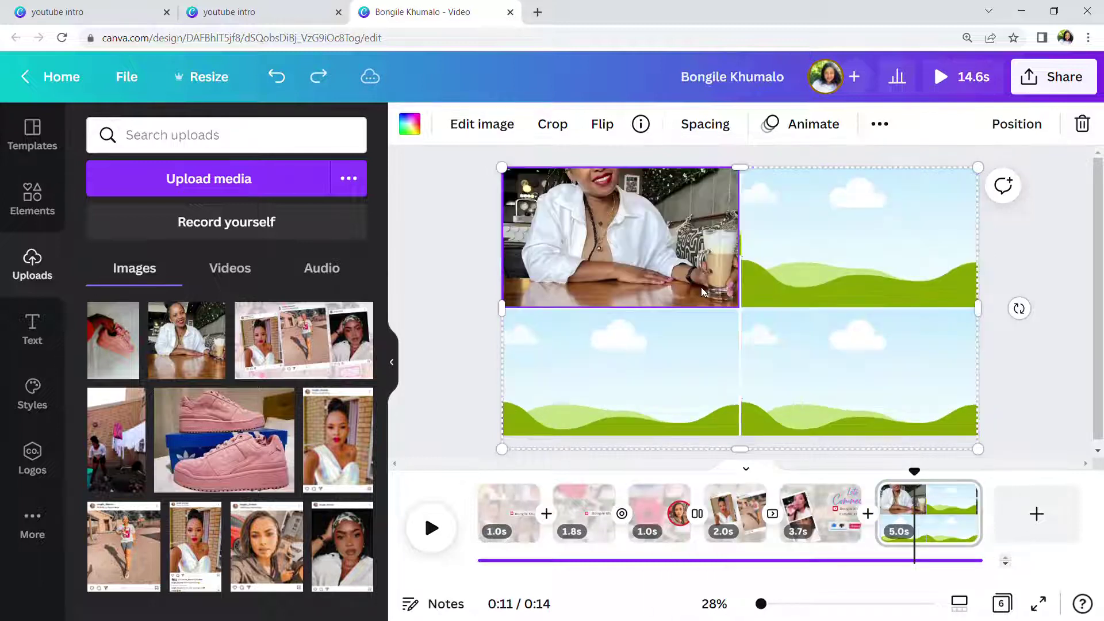
pyautogui.rightClick(670, 259)
pyautogui.click(632, 252)
pyautogui.doubleClick(633, 251)
pyautogui.moveTo(637, 228); pyautogui.dragTo(639, 273)
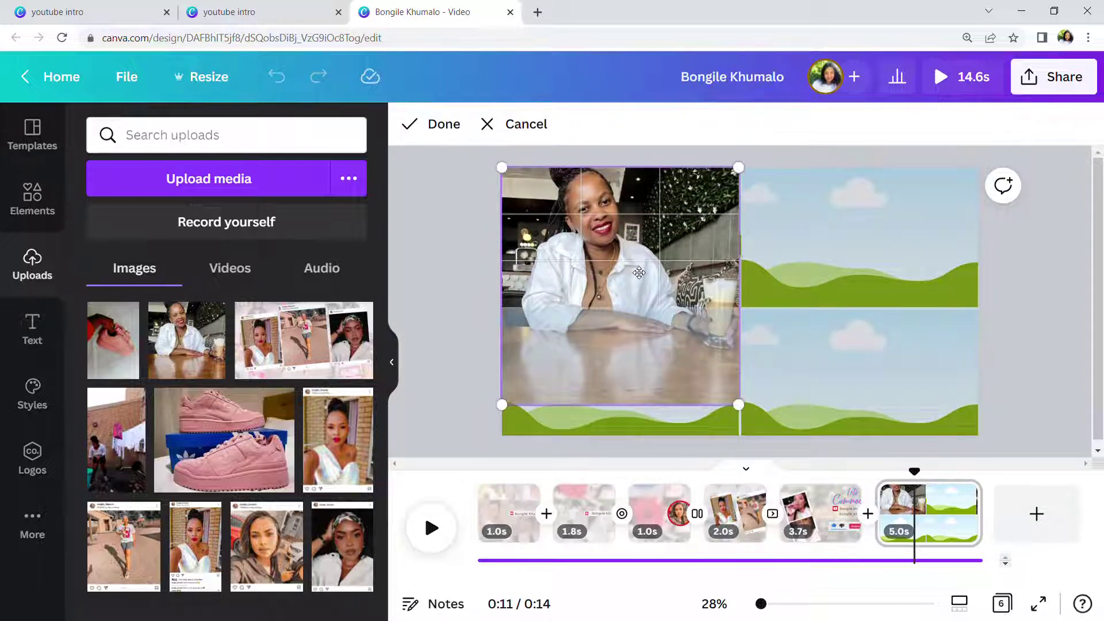
pyautogui.click(767, 357)
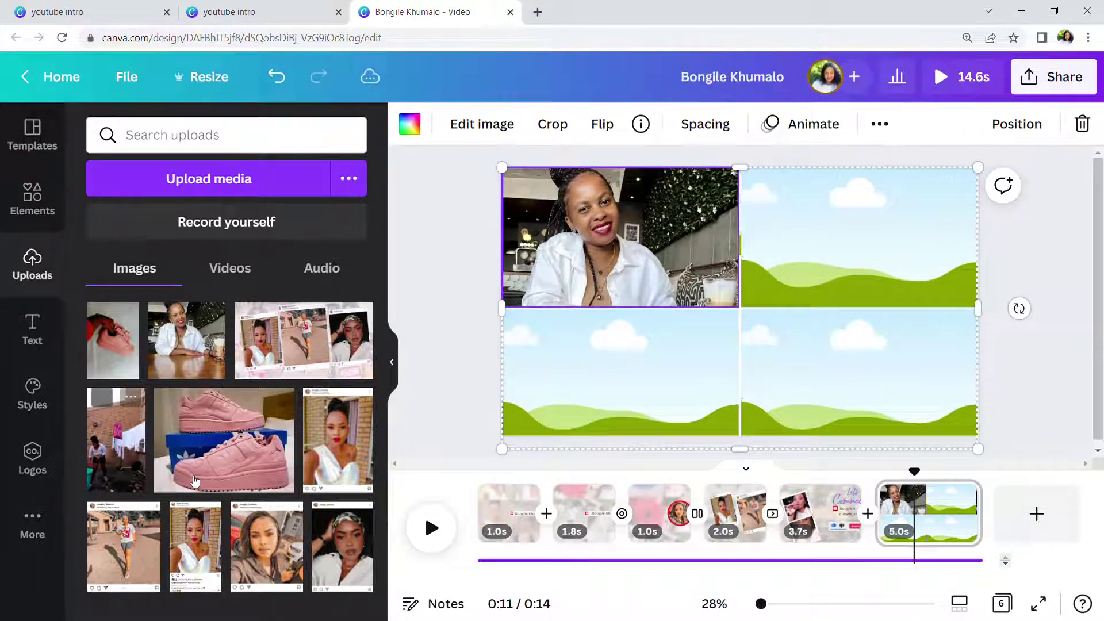
# - Place the pink sneaker, laundry and collage photos in the bottom-left, top-right and bottom-right cells
pyautogui.moveTo(228, 455); pyautogui.dragTo(651, 375)
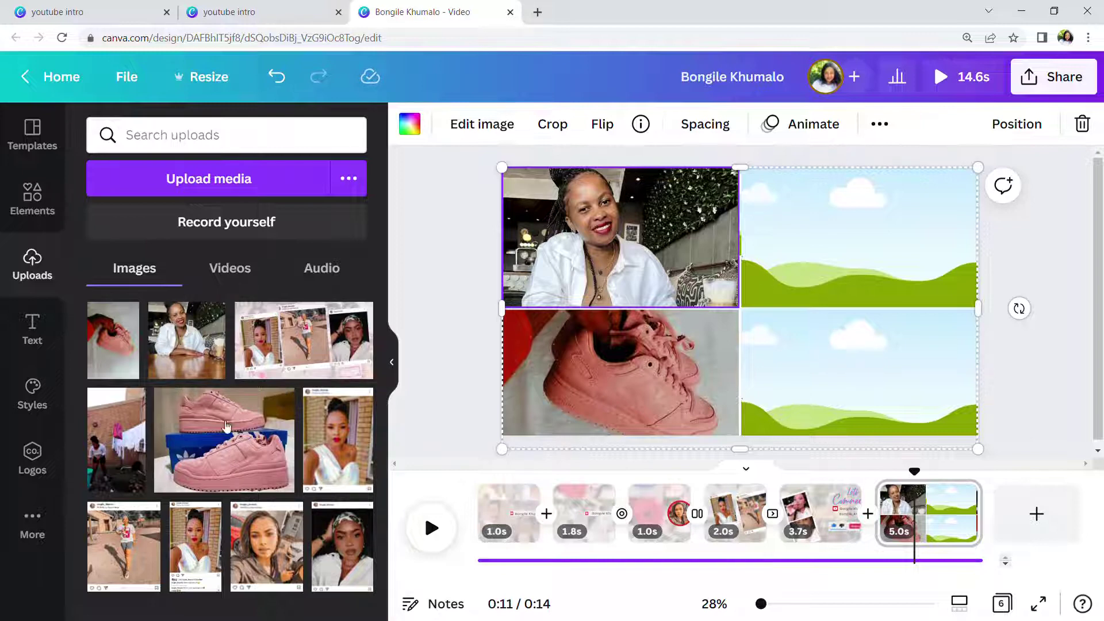
pyautogui.moveTo(116, 440); pyautogui.dragTo(806, 256)
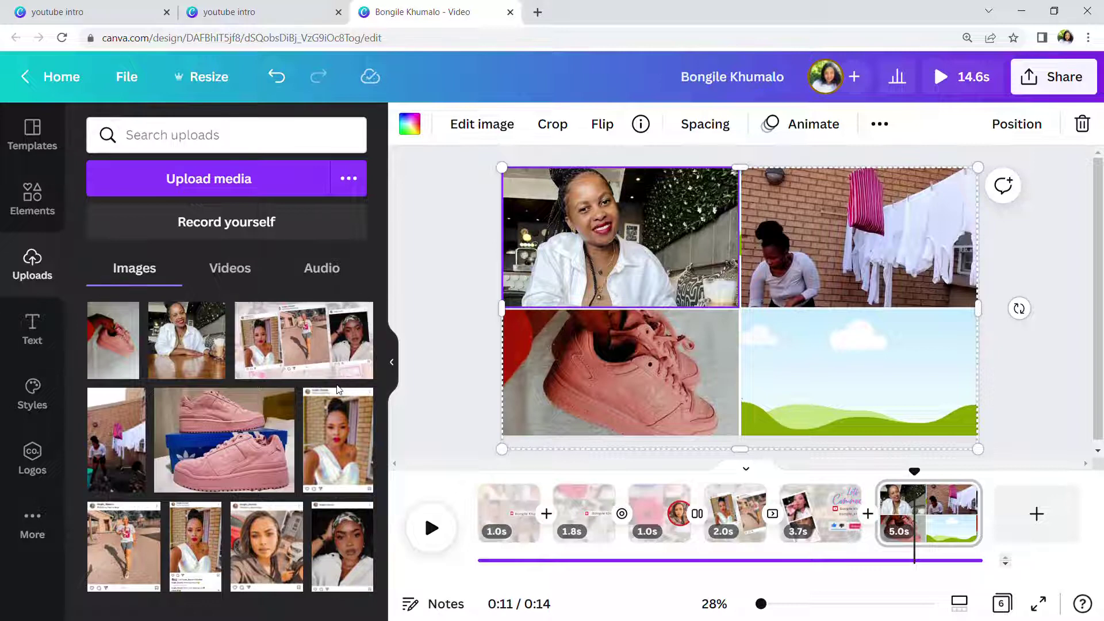
pyautogui.moveTo(304, 340); pyautogui.dragTo(816, 384)
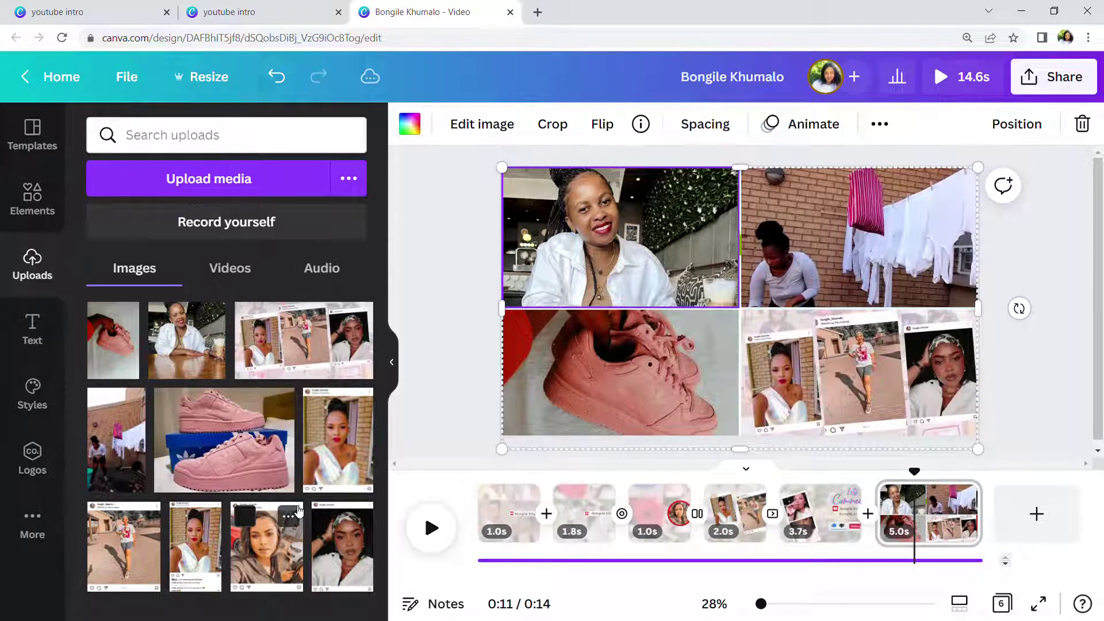
# - Browse Elements to the full Lines & Shapes collection
pyautogui.click(38, 222)
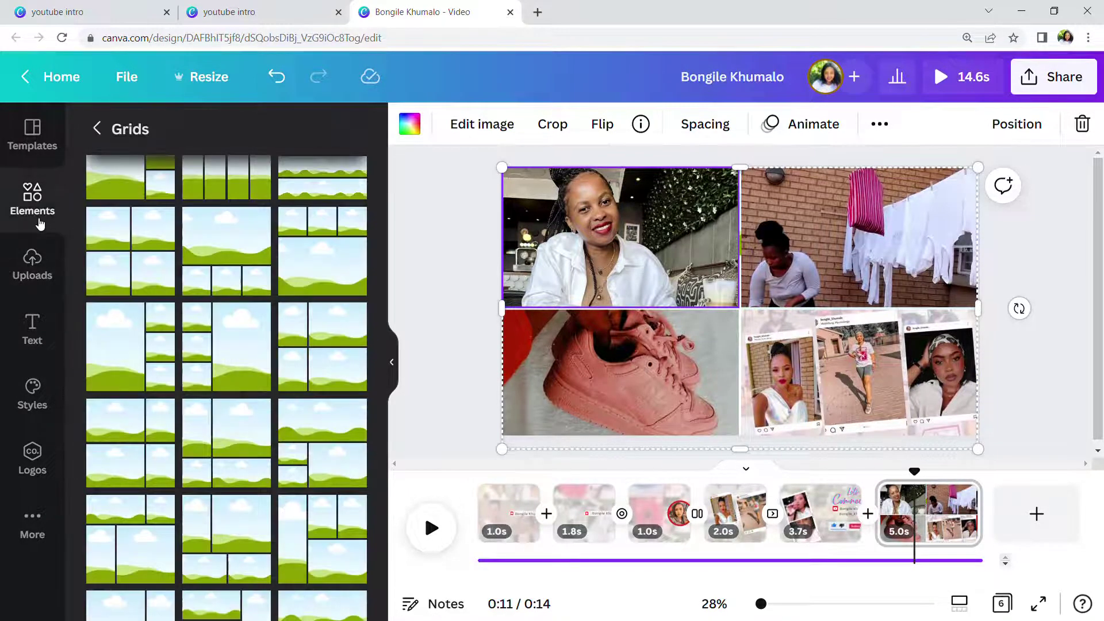
pyautogui.click(97, 129)
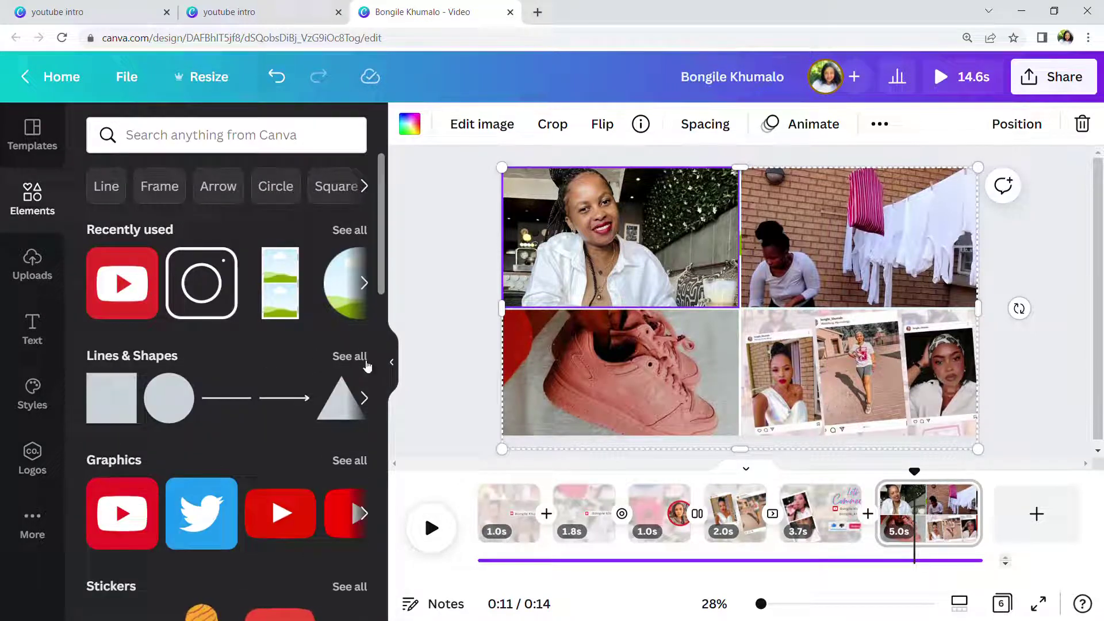
pyautogui.click(364, 357)
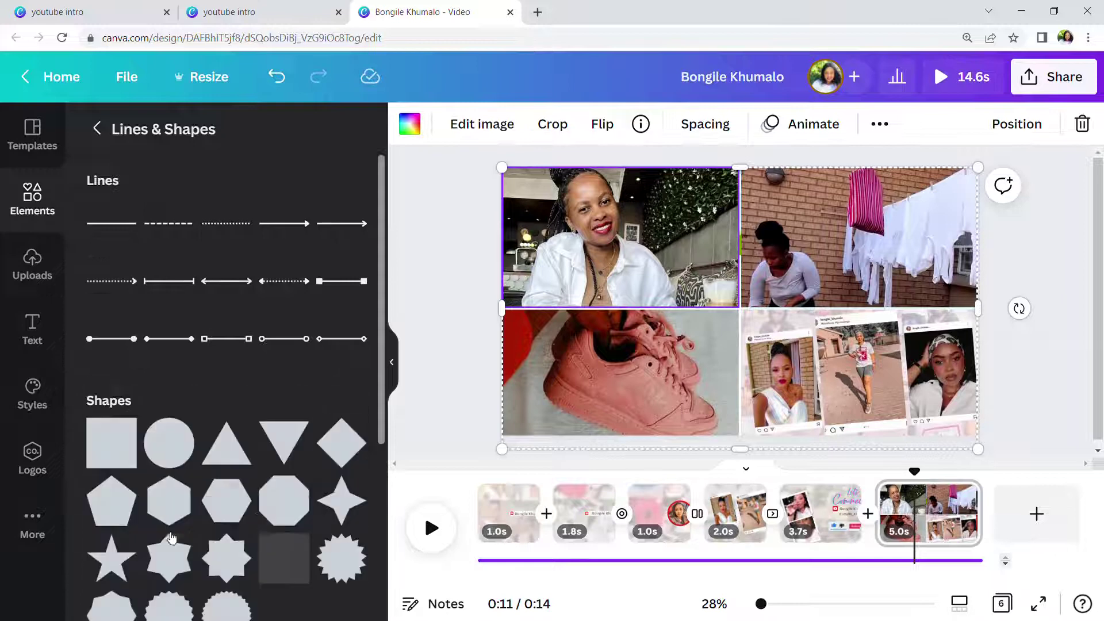
# - Add an outline square to the page and make its outline black
pyautogui.scroll(-12, 254, 513)
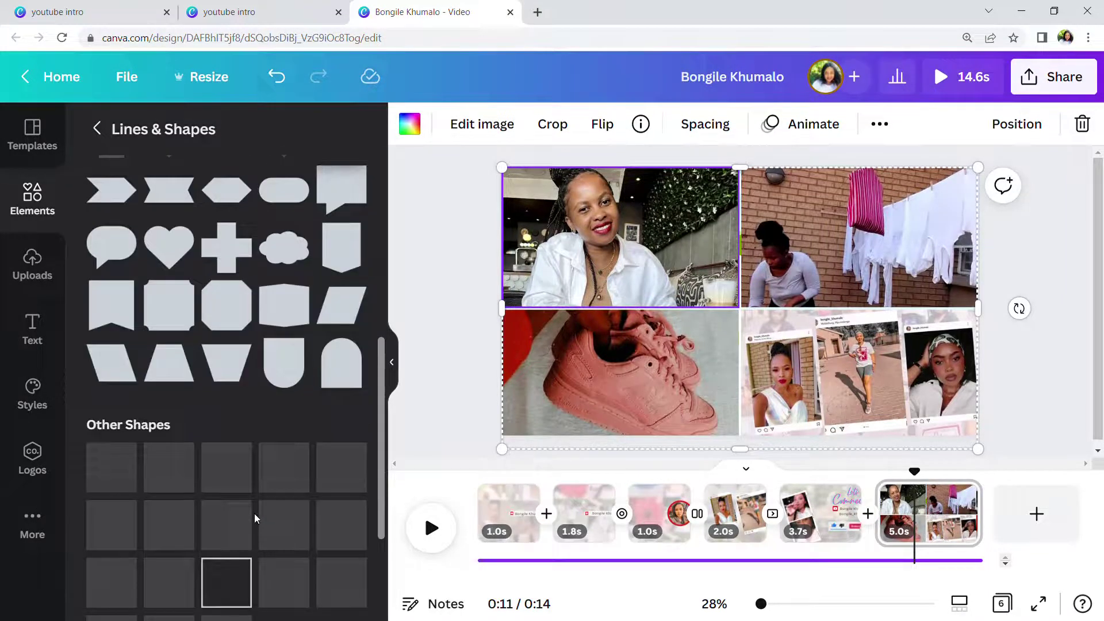
pyautogui.moveTo(235, 506); pyautogui.dragTo(622, 254)
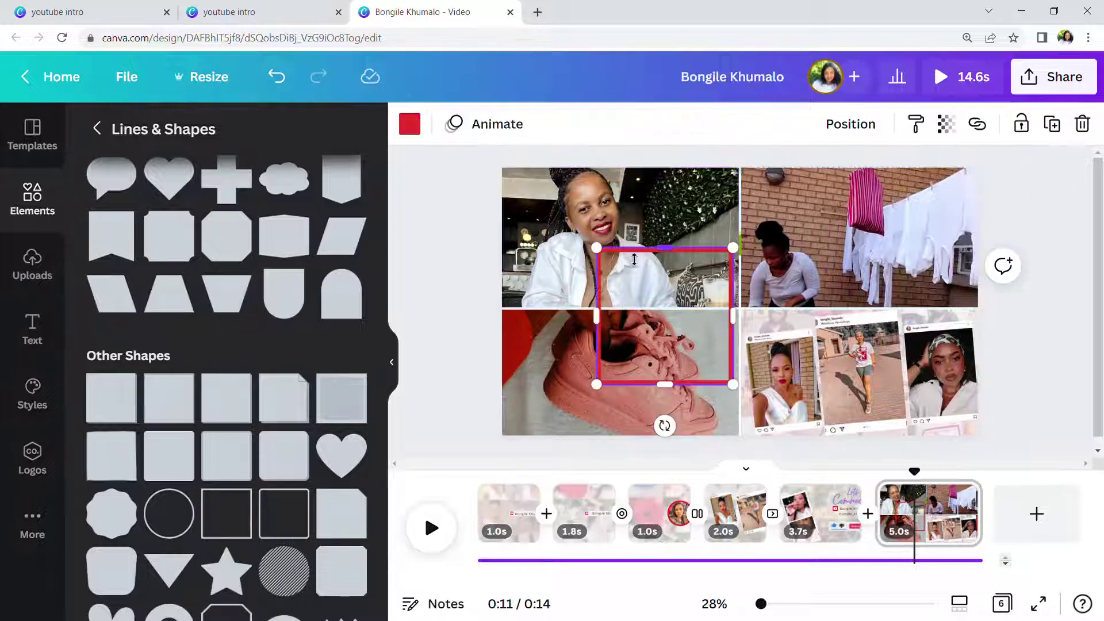
pyautogui.click(410, 124)
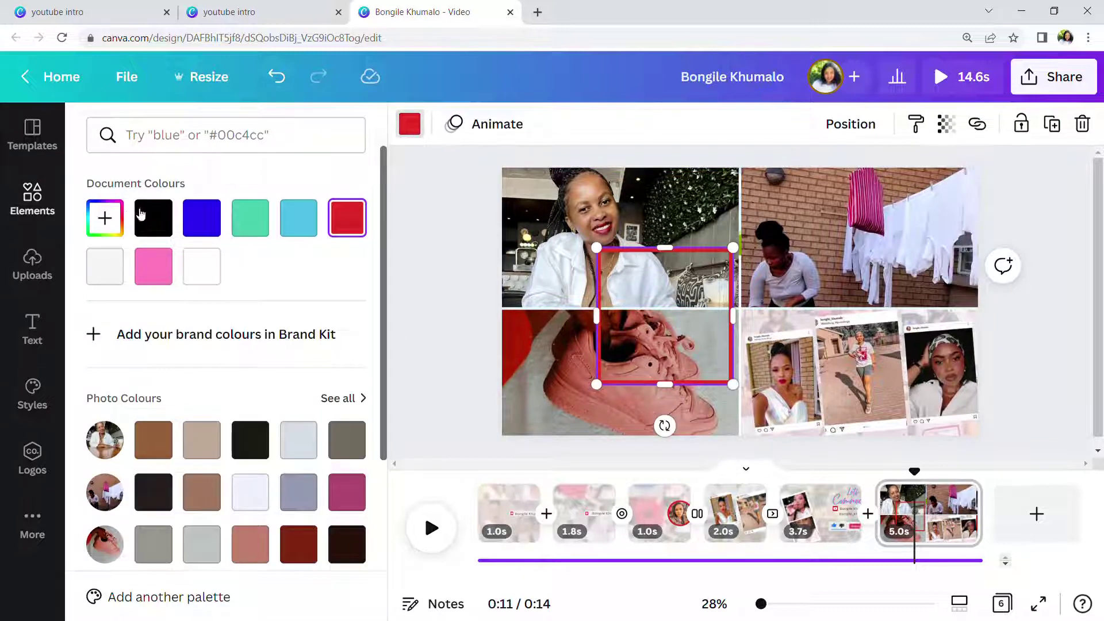
pyautogui.click(154, 214)
# - Stretch the black outline to the page's left, top, right and bottom edges
pyautogui.moveTo(604, 319); pyautogui.dragTo(508, 319)
pyautogui.moveTo(615, 248); pyautogui.dragTo(615, 167)
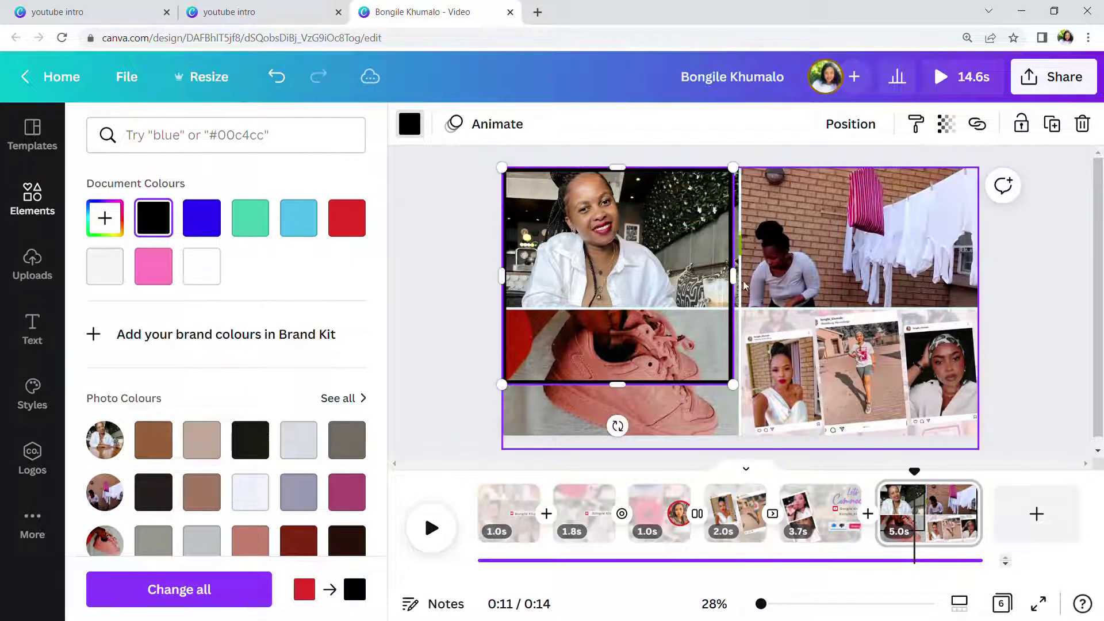
pyautogui.moveTo(739, 287); pyautogui.dragTo(1001, 304)
pyautogui.moveTo(748, 391); pyautogui.dragTo(744, 437)
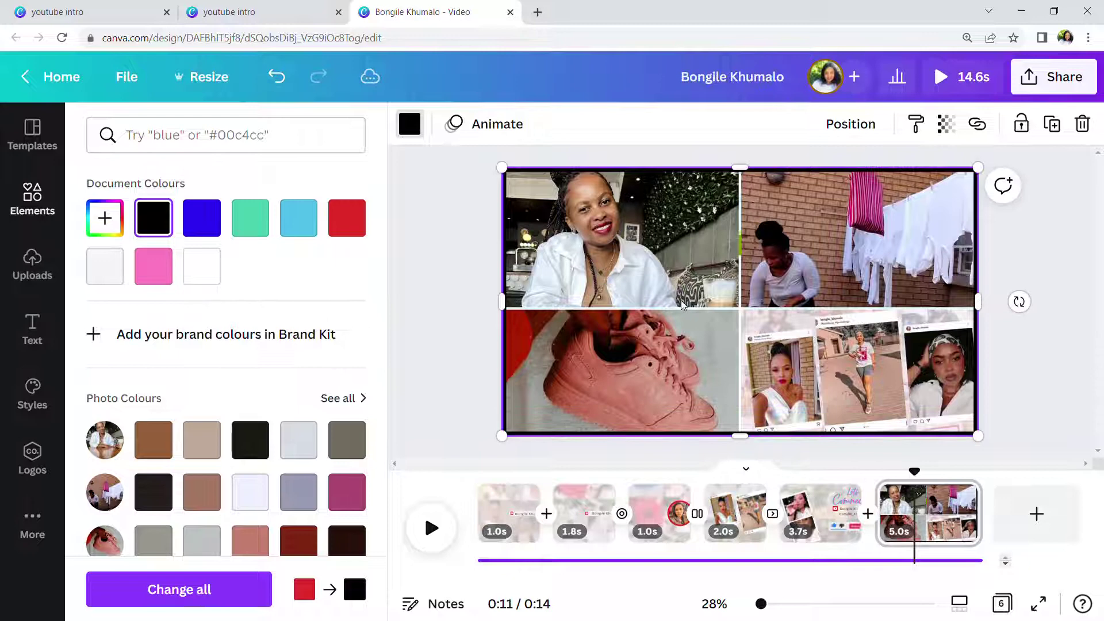
pyautogui.moveTo(655, 313); pyautogui.dragTo(781, 322)
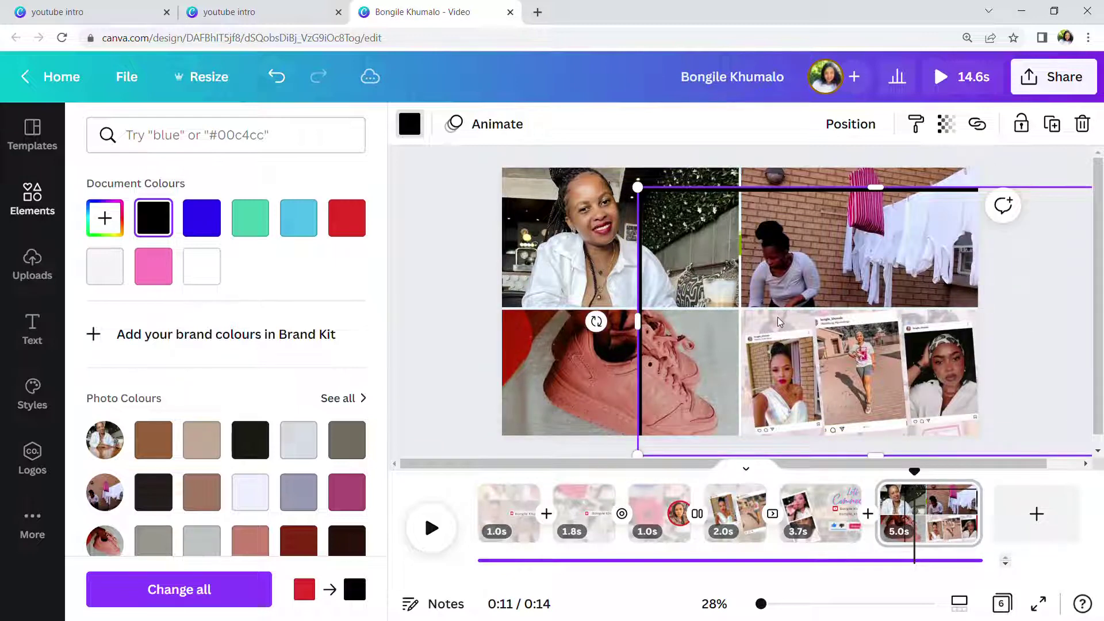
pyautogui.hotkey('ctrl', 'z')
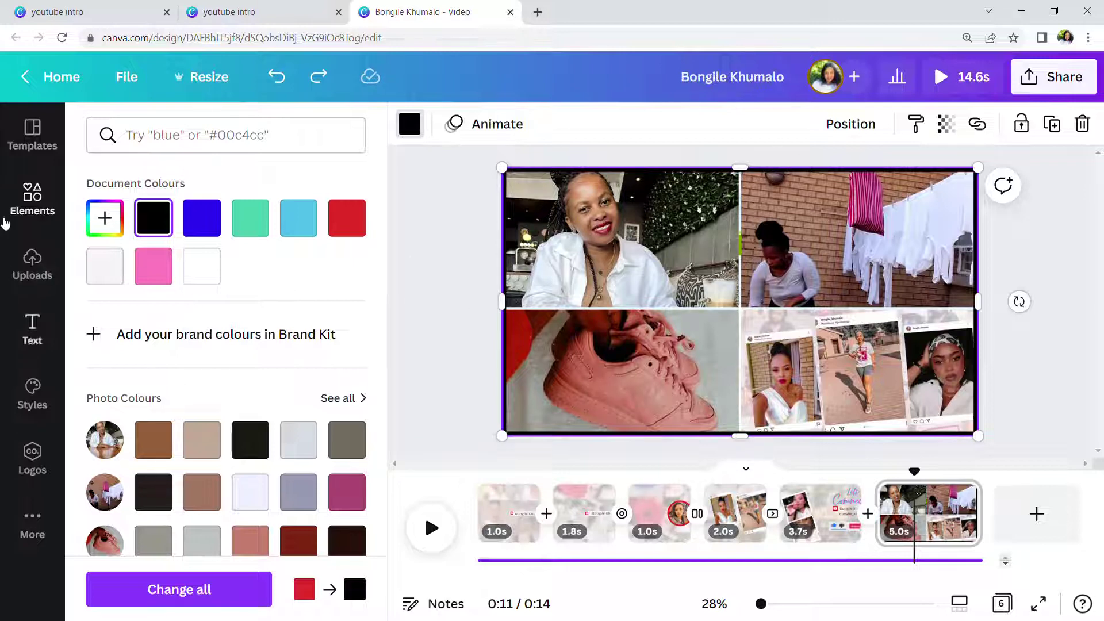
# - Add a heading text box reading 'A FEW DAYS IN MY LIFE'
pyautogui.click(27, 326)
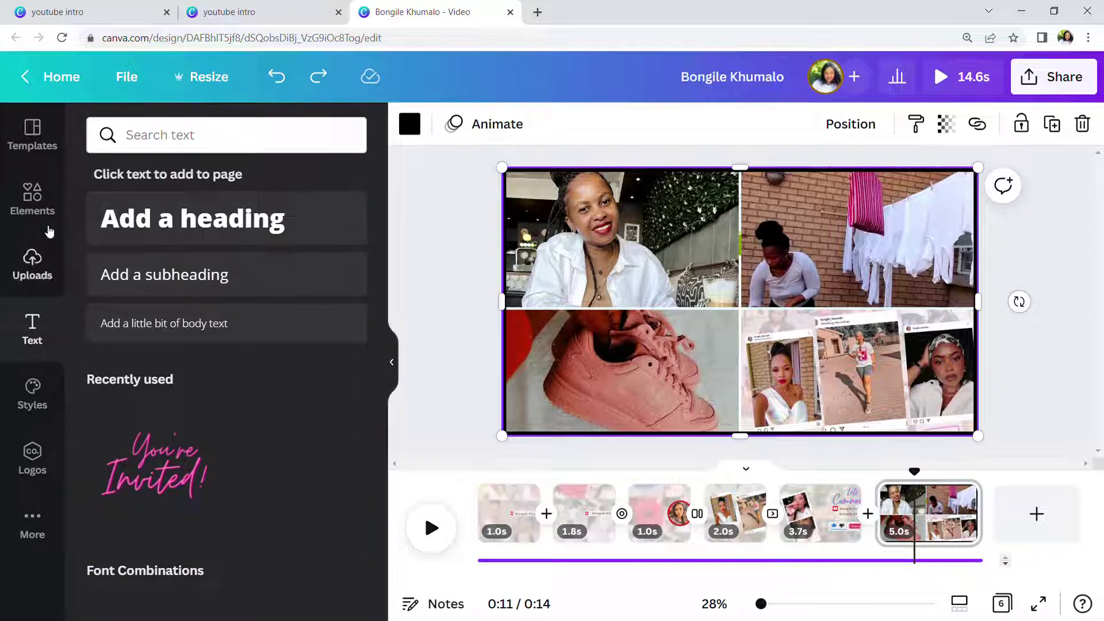
pyautogui.click(193, 217)
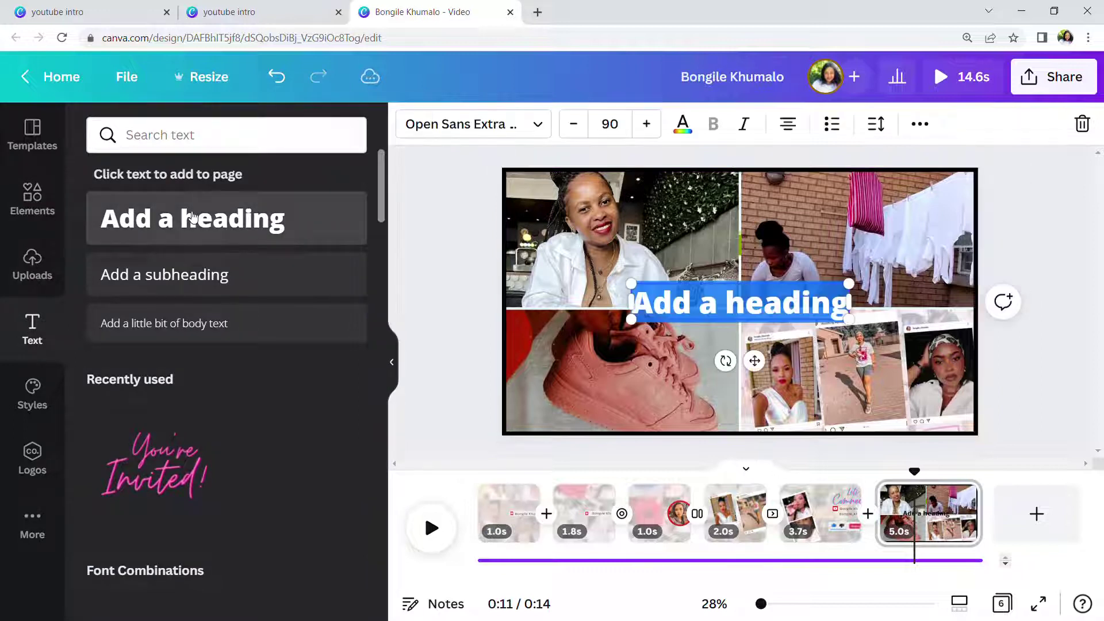
pyautogui.write('a few')
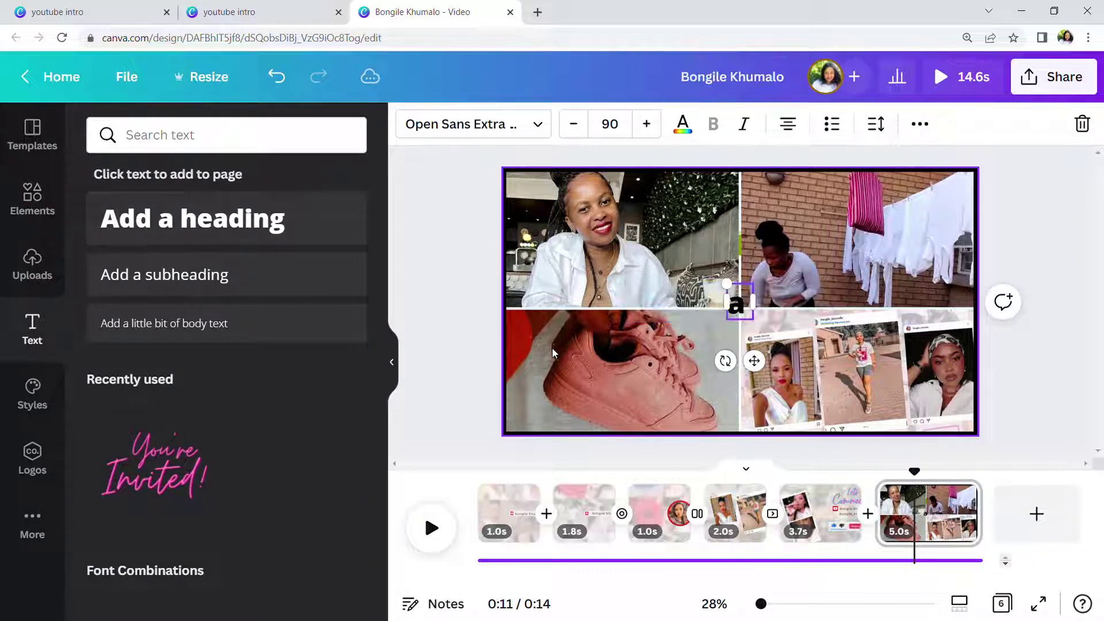
pyautogui.press('BackSpace')
pyautogui.press('BackSpace')
pyautogui.press('BackSpace')
pyautogui.press('BackSpace')
pyautogui.press('BackSpace')
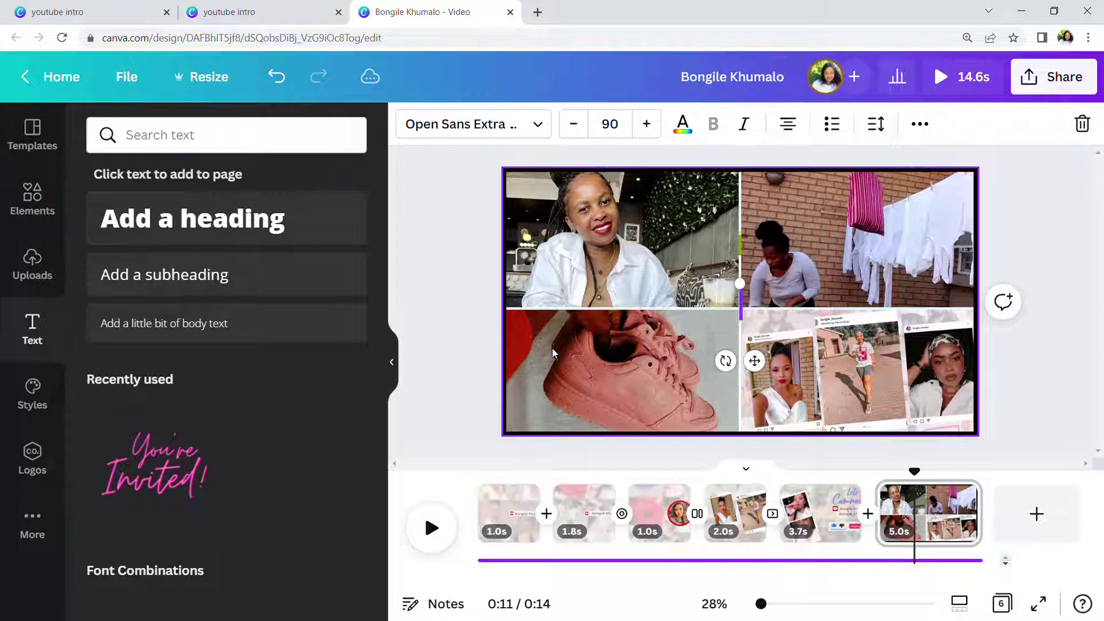
pyautogui.write('AFEW')
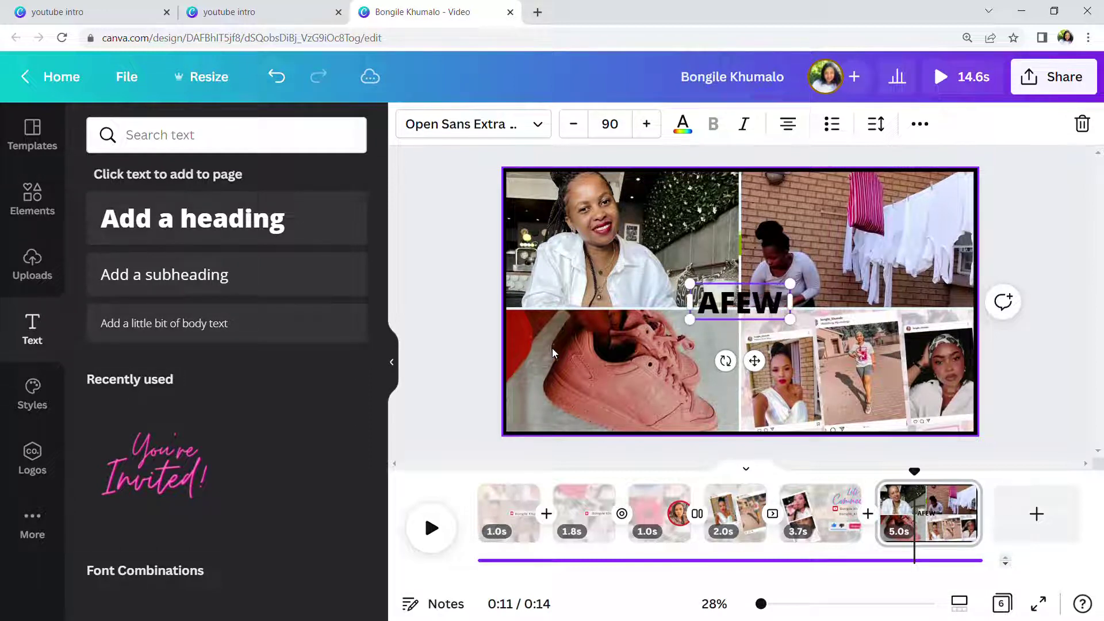
pyautogui.press('BackSpace')
pyautogui.press('BackSpace')
pyautogui.press('BackSpace')
pyautogui.write('FE')
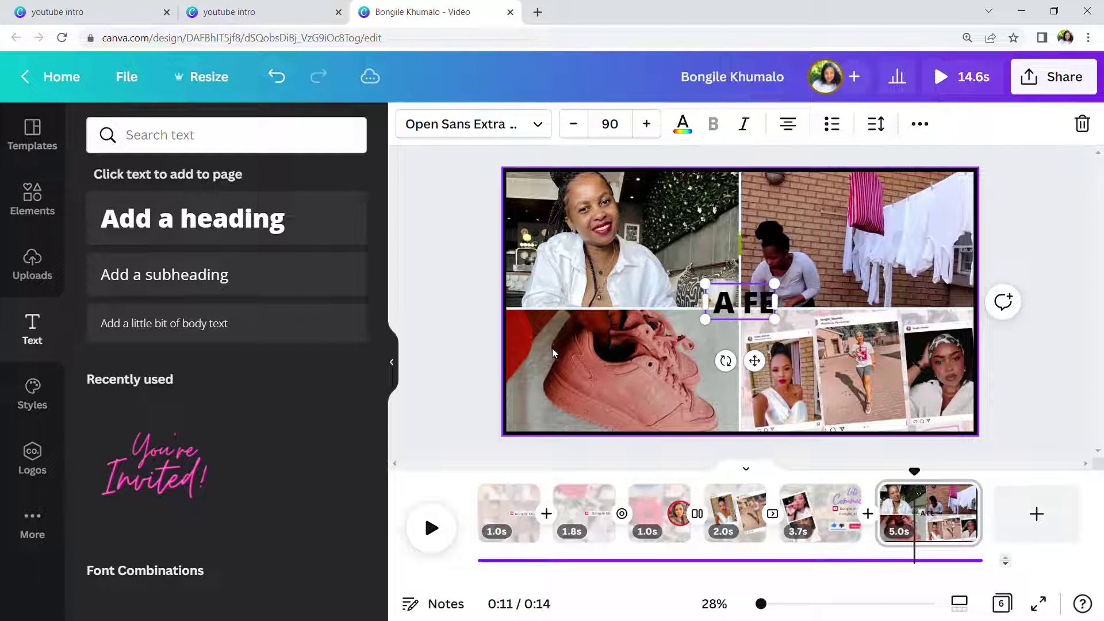
pyautogui.write('W DAYS IN MY LIFE')
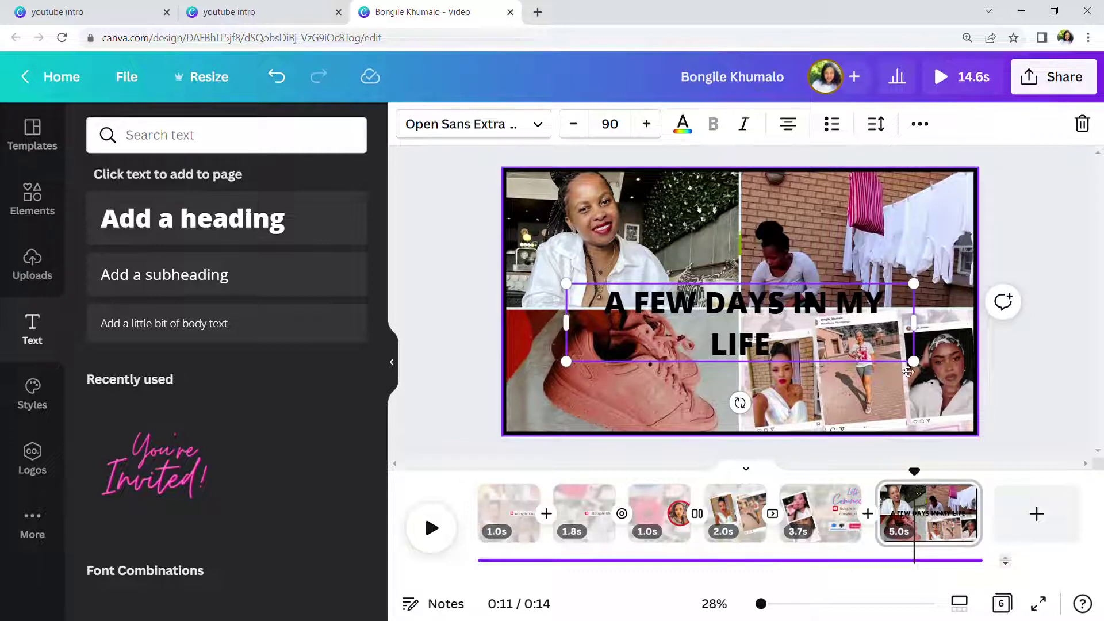
# - Shrink the heading to size 45 so it fits on one line
pyautogui.moveTo(914, 362); pyautogui.dragTo(762, 283)
pyautogui.moveTo(681, 294); pyautogui.dragTo(712, 294)
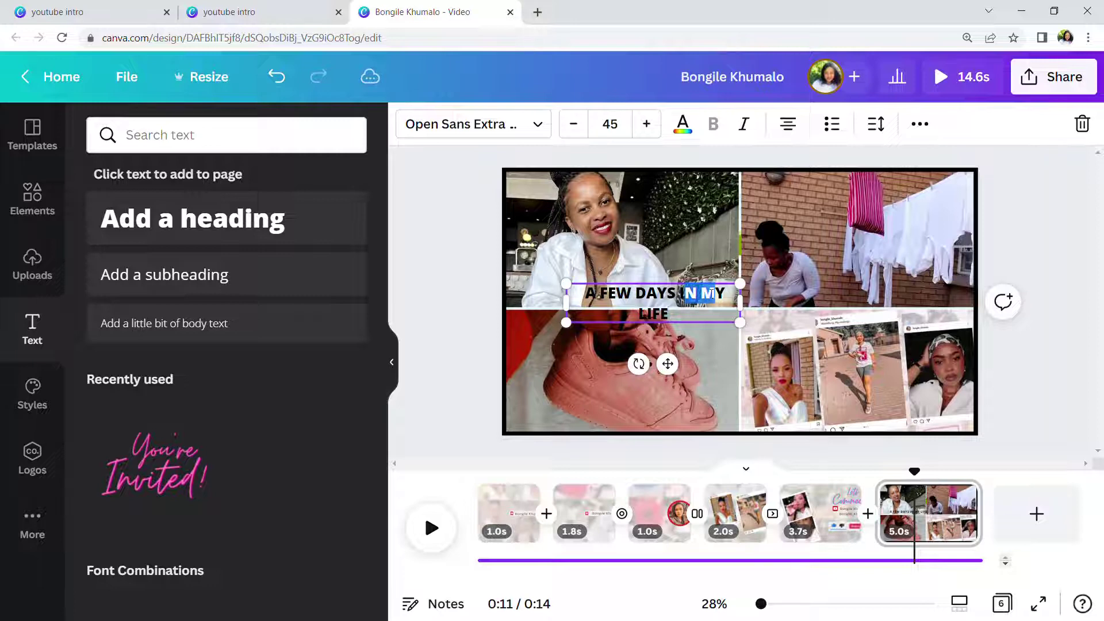
pyautogui.click(667, 288)
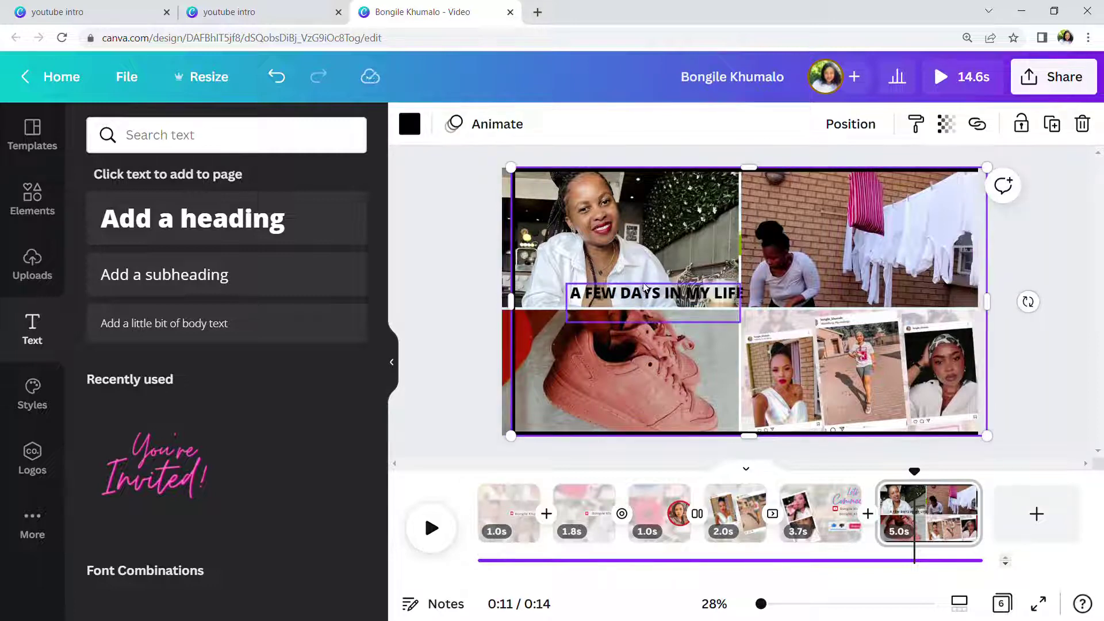
pyautogui.click(644, 287)
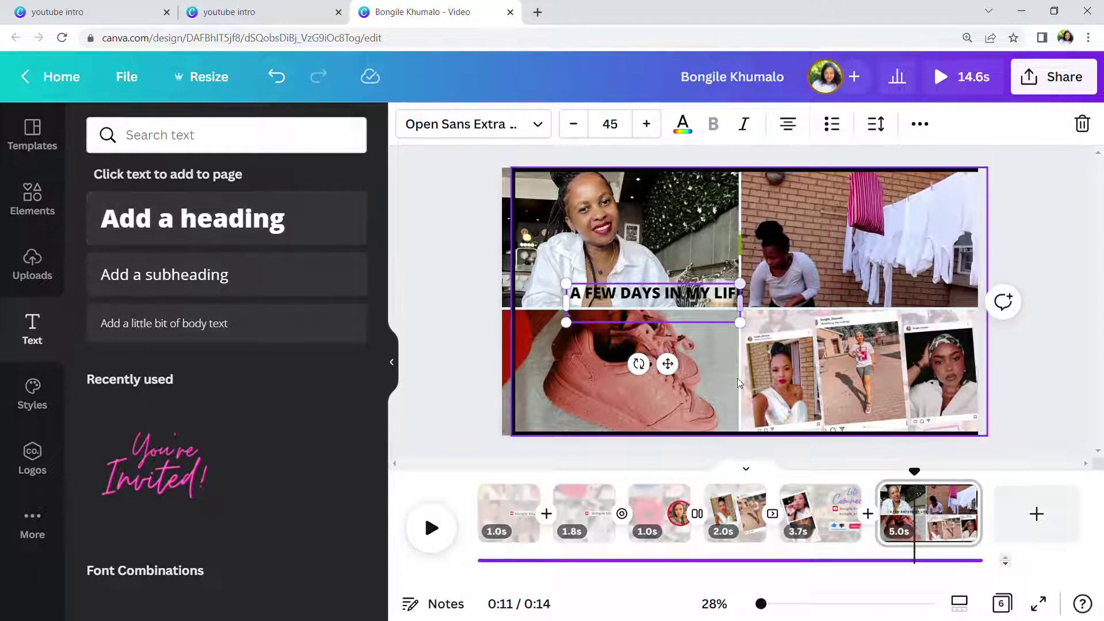
# - Set the heading to Bebas Neue Cyrillic, even the grid's side edges, and lock the grid
pyautogui.click(537, 124)
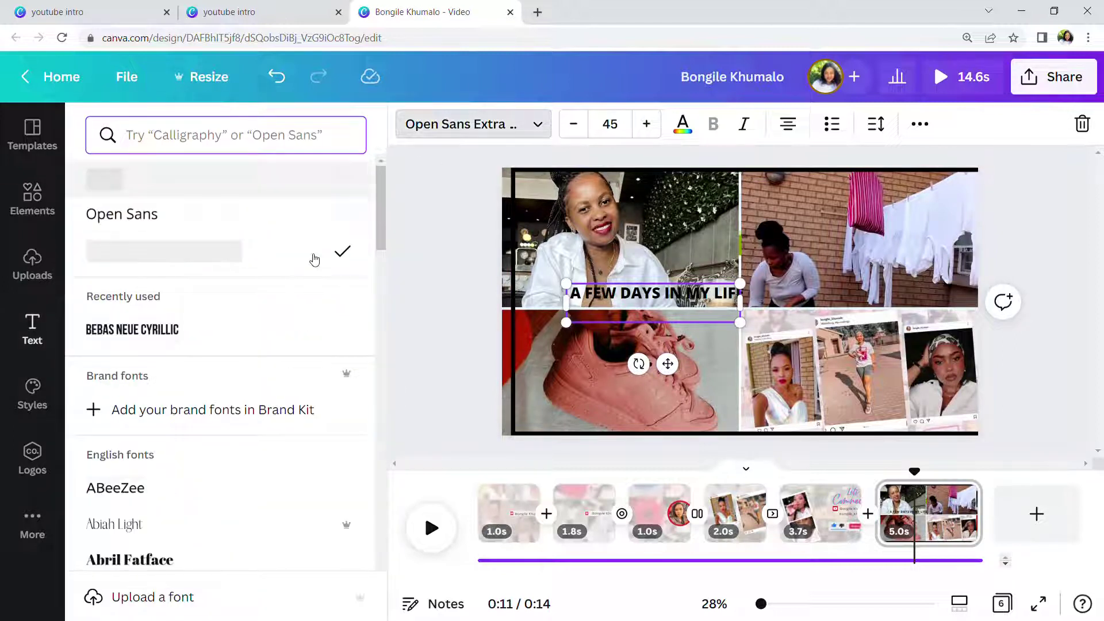
pyautogui.click(134, 332)
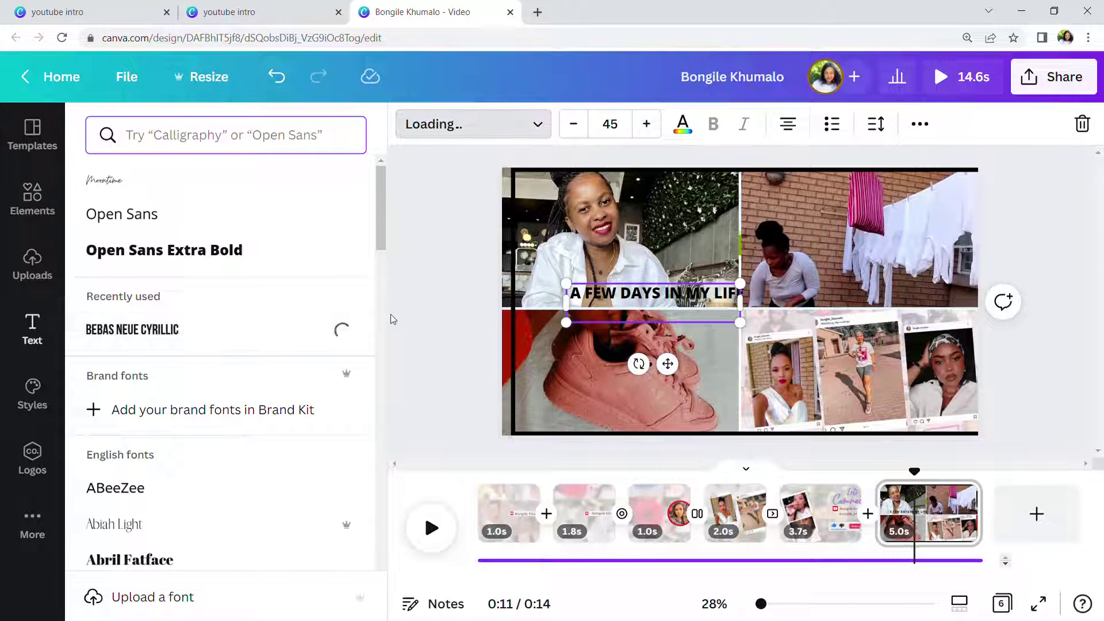
pyautogui.click(510, 303)
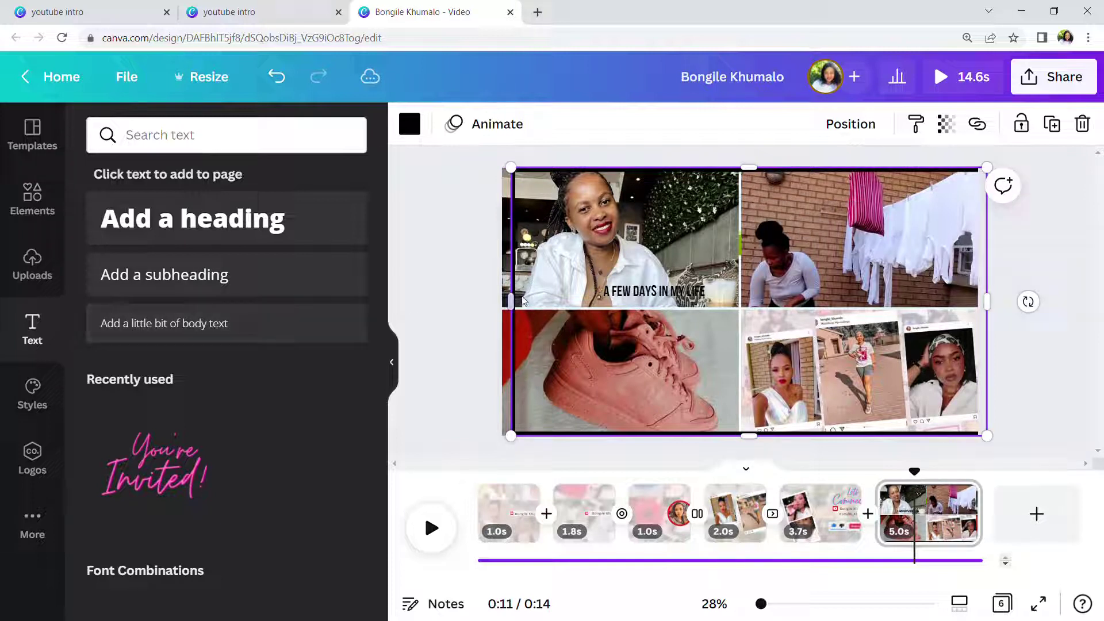
pyautogui.moveTo(519, 307); pyautogui.dragTo(504, 307)
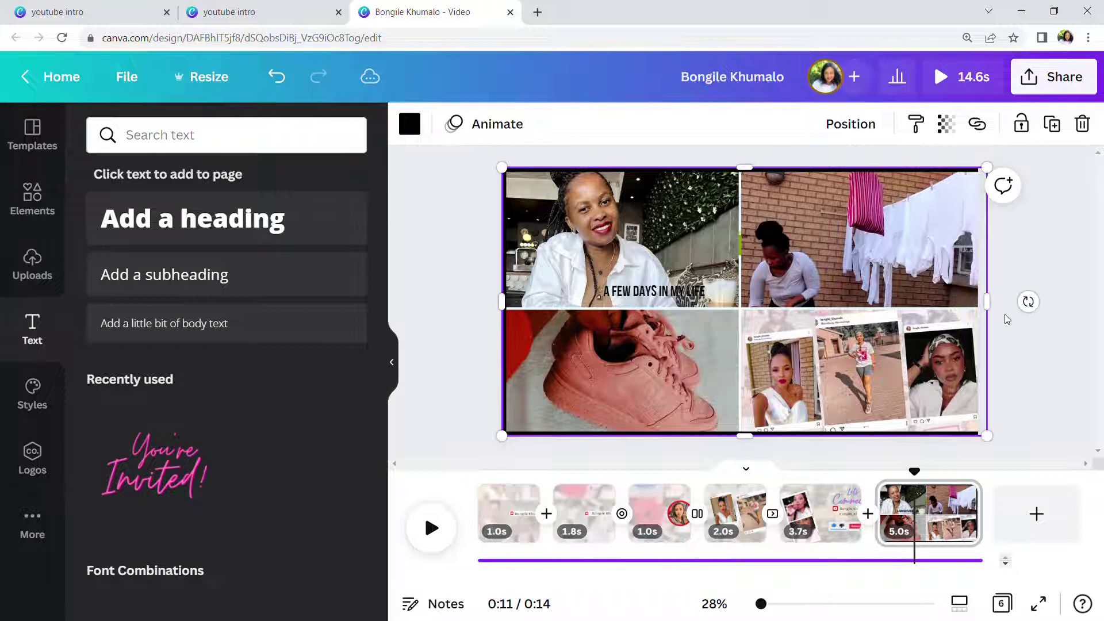
pyautogui.moveTo(996, 313); pyautogui.dragTo(988, 310)
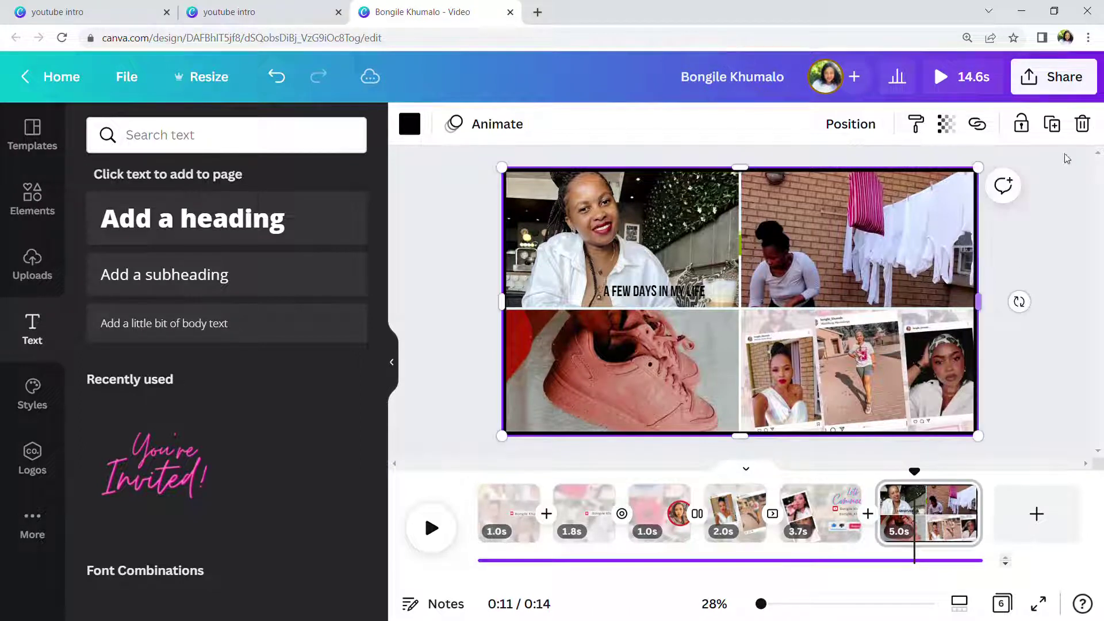
pyautogui.click(1035, 131)
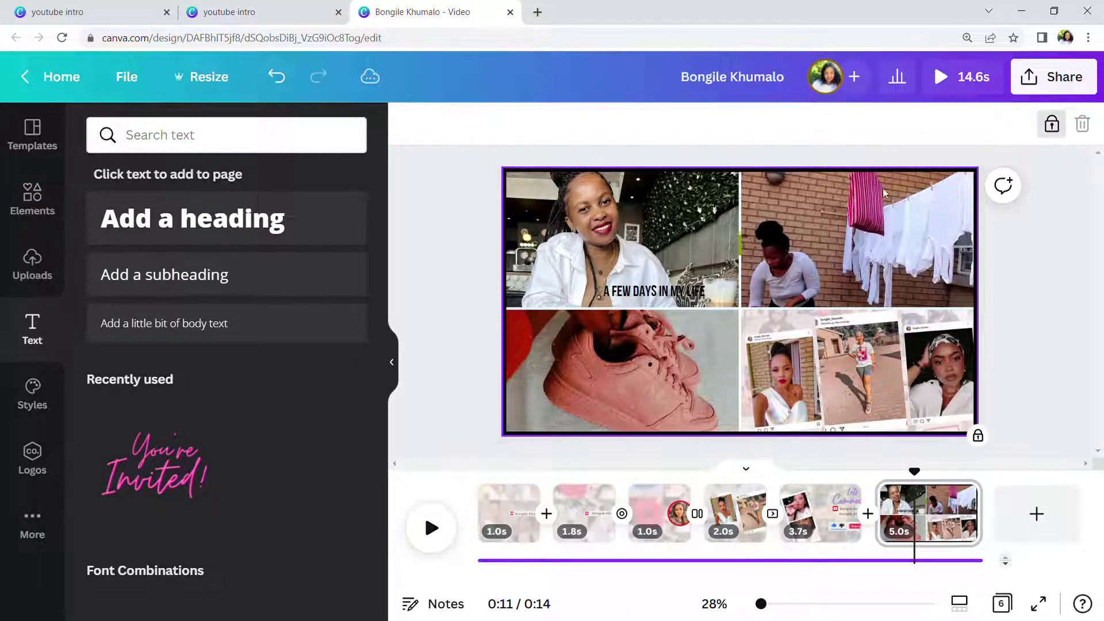
pyautogui.click(699, 297)
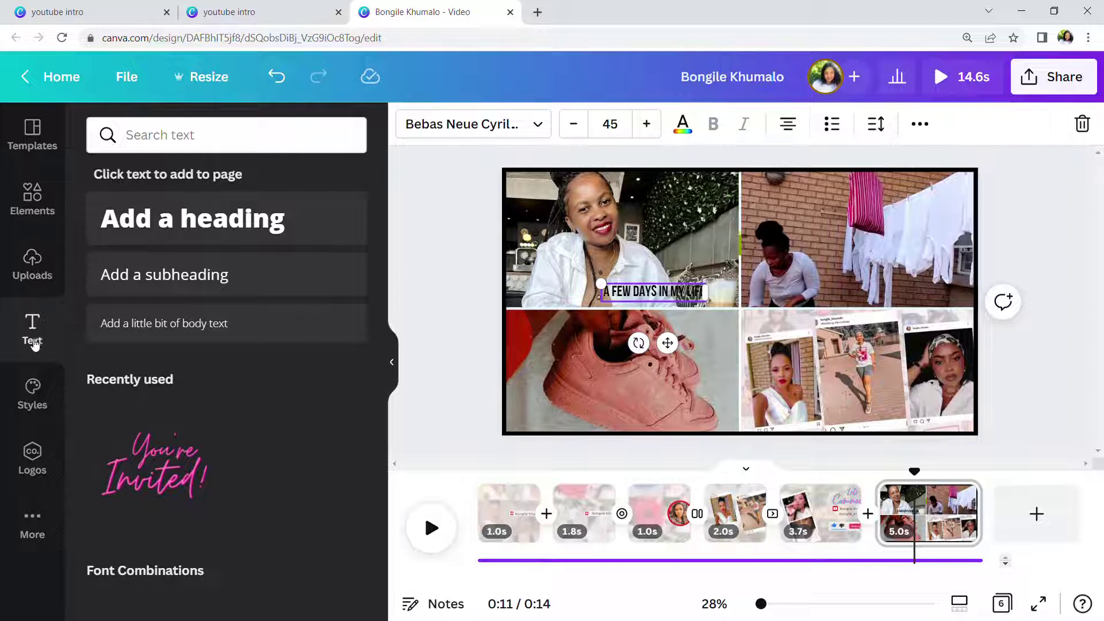
# - Drag a red square from Lines & Shapes onto the heading
pyautogui.click(33, 196)
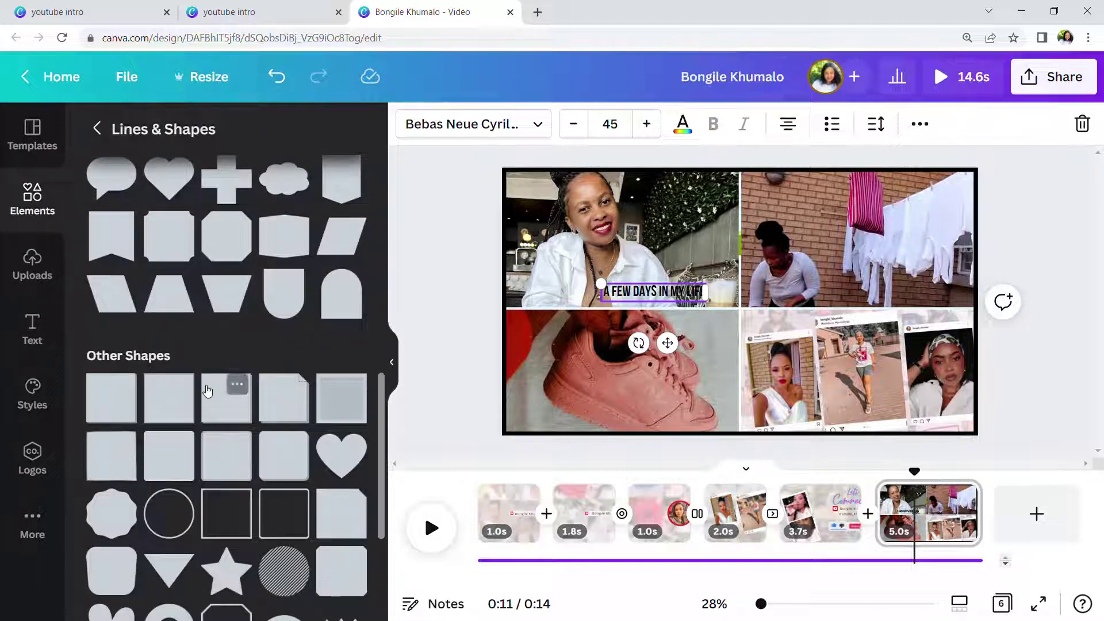
pyautogui.scroll(8, 209, 387)
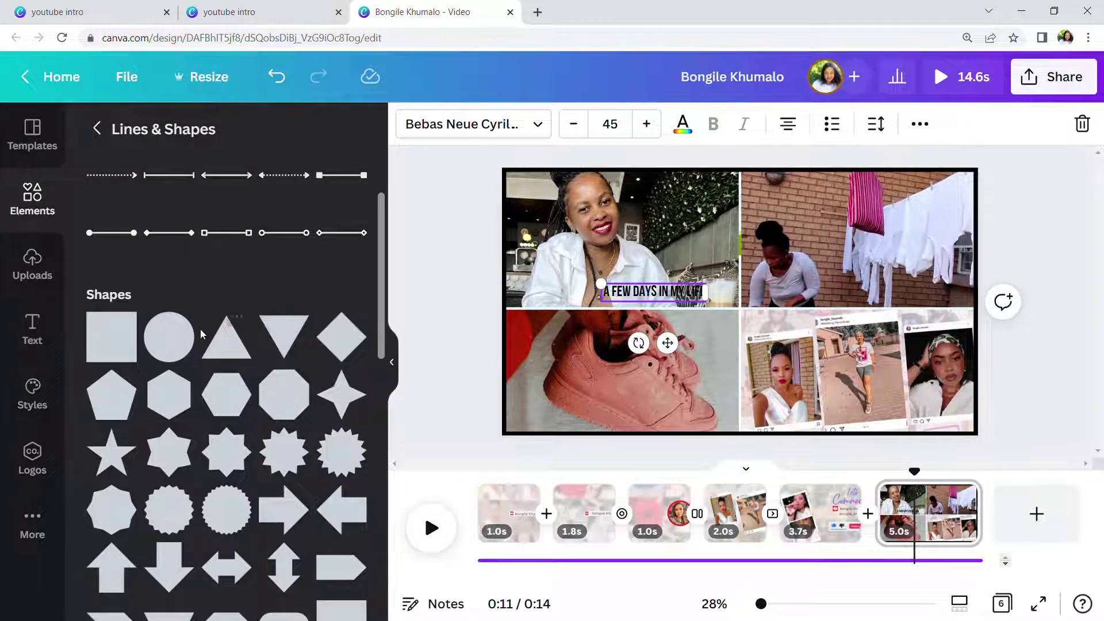
pyautogui.moveTo(378, 237); pyautogui.dragTo(377, 437)
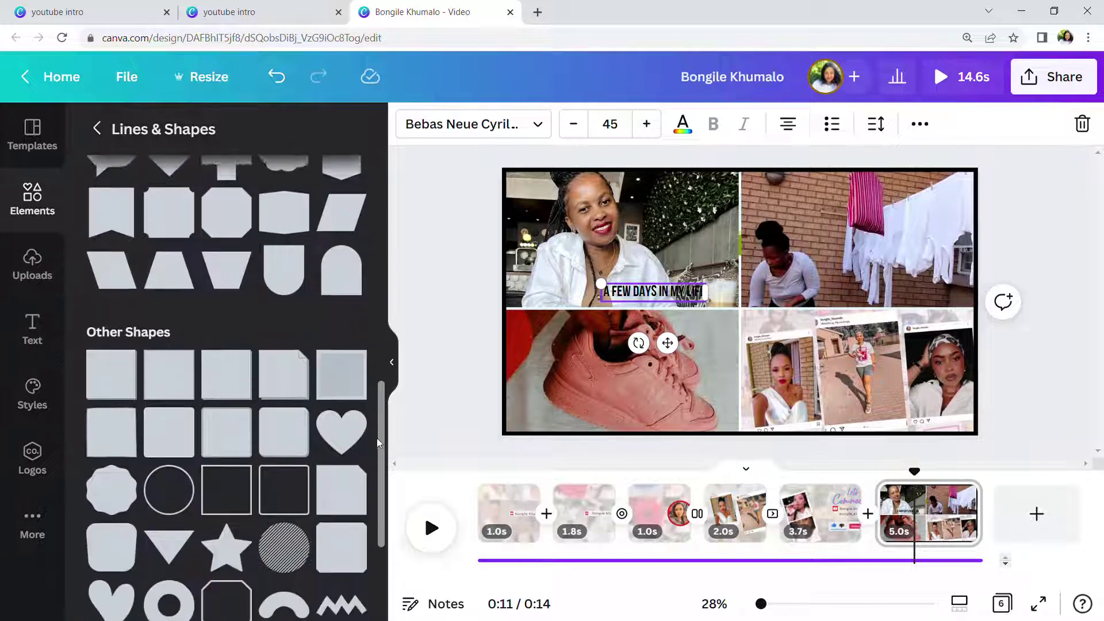
pyautogui.scroll(10, 343, 197)
pyautogui.scroll(-2, 346, 202)
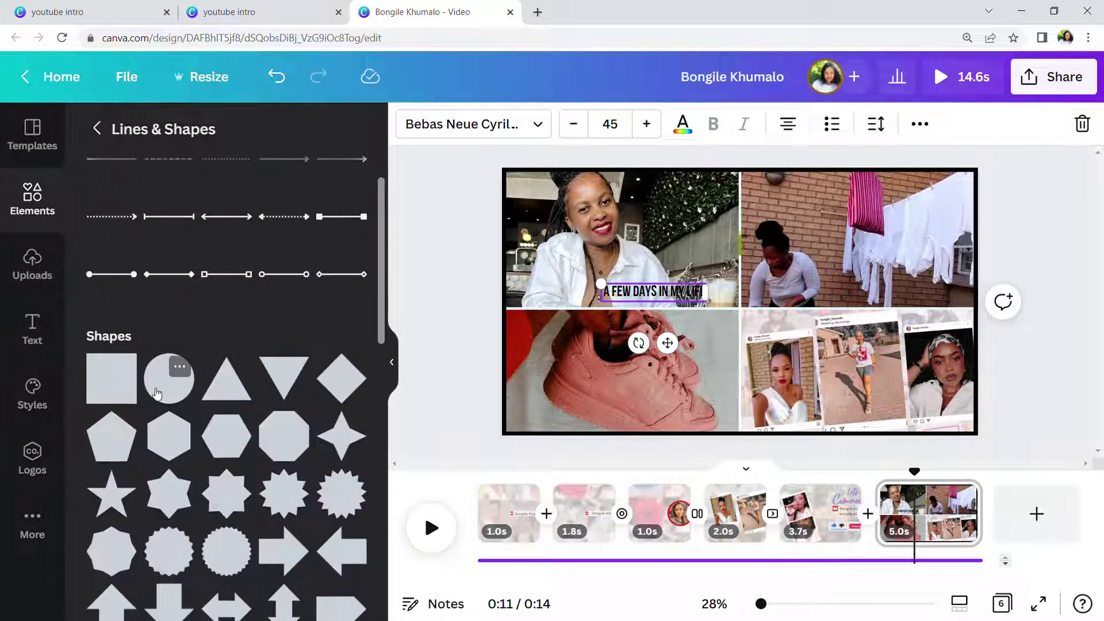
pyautogui.moveTo(112, 379); pyautogui.dragTo(612, 305)
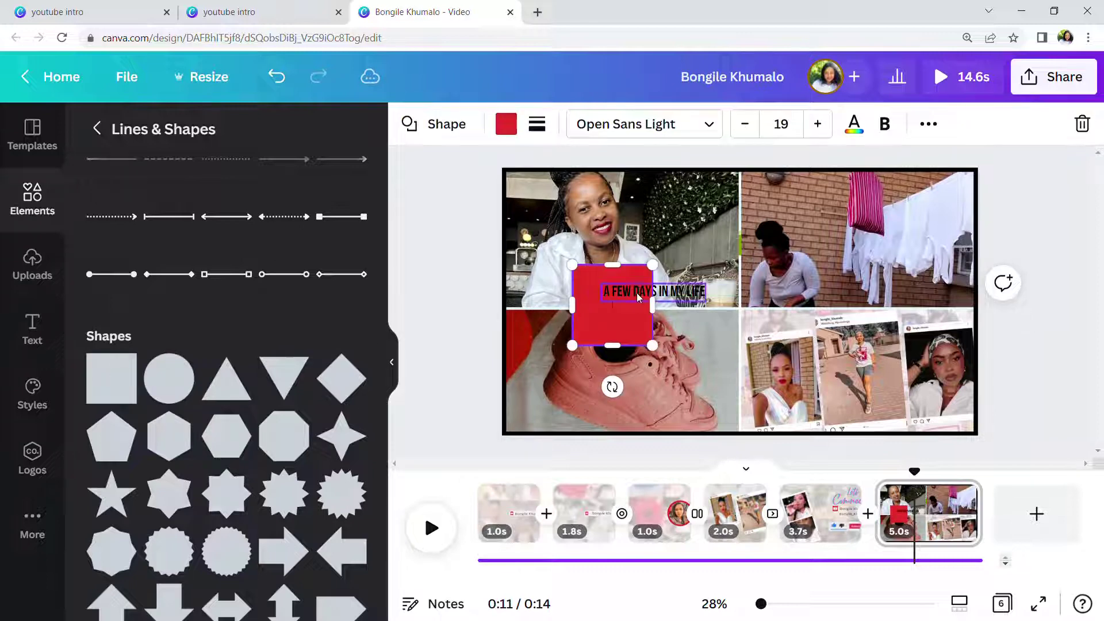
# - Resize the red square into a thin bar behind the heading
pyautogui.moveTo(717, 307)
pyautogui.mouseDown()
pyautogui.moveTo(740, 307)
pyautogui.moveTo(722, 307)
pyautogui.mouseUp()
pyautogui.moveTo(656, 348); pyautogui.dragTo(658, 288)
pyautogui.moveTo(585, 305); pyautogui.dragTo(605, 305)
pyautogui.moveTo(729, 313); pyautogui.dragTo(664, 314)
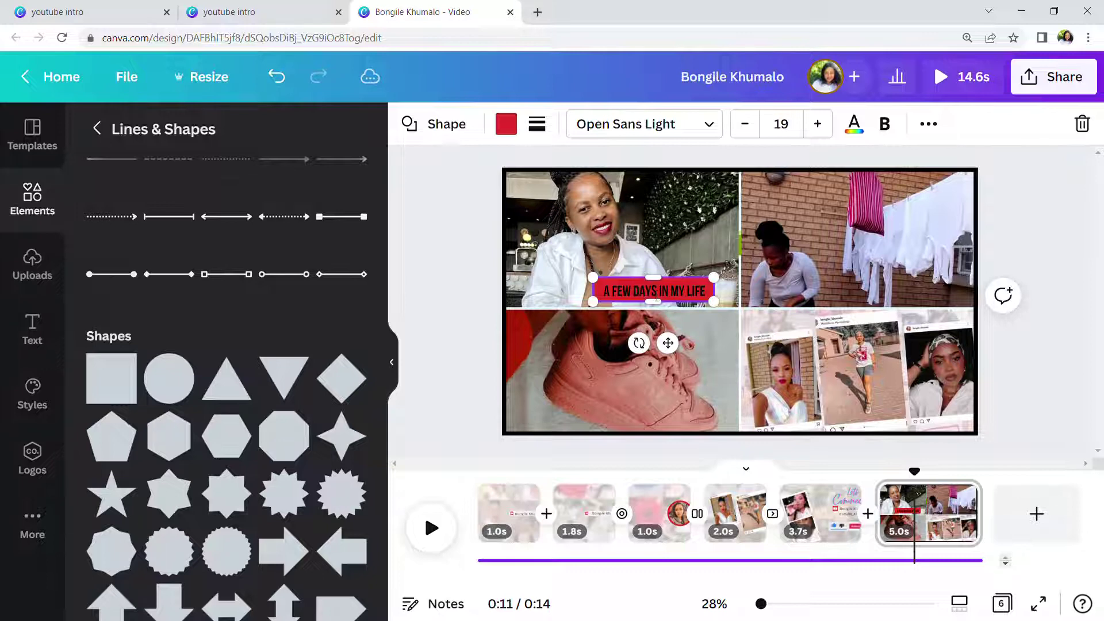
# - Move the red bar and label to the centre where the four photos meet
pyautogui.moveTo(668, 343); pyautogui.dragTo(757, 350)
pyautogui.moveTo(658, 301); pyautogui.dragTo(724, 303)
pyautogui.click(814, 299)
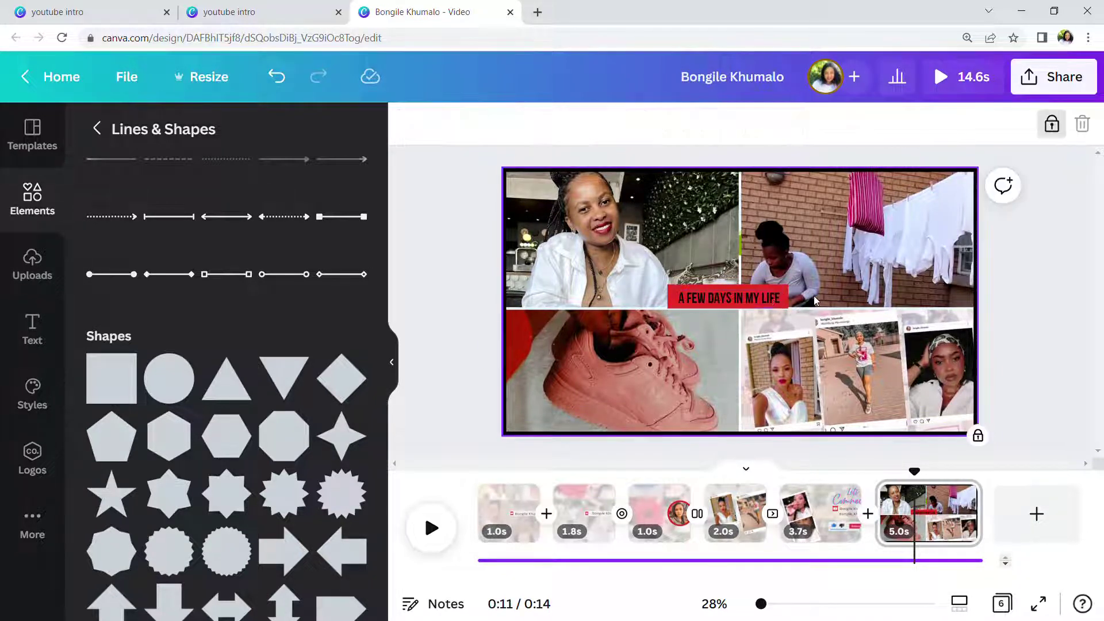
pyautogui.click(762, 291)
# - Recolour the label bar to the brown from Photo Colours, then return to Elements
pyautogui.click(507, 132)
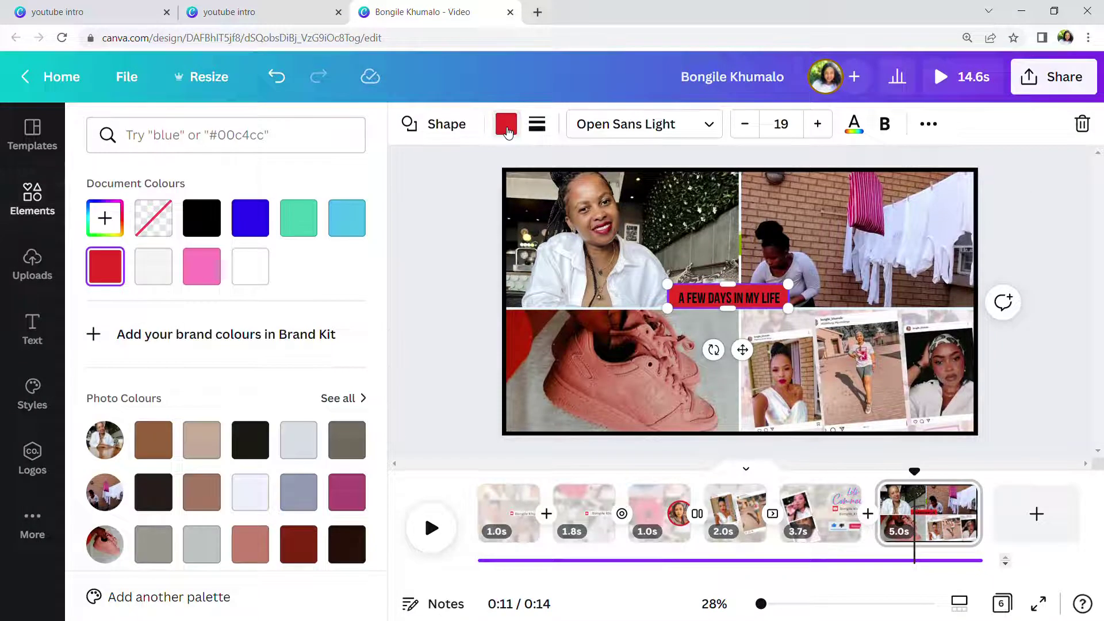
pyautogui.click(164, 436)
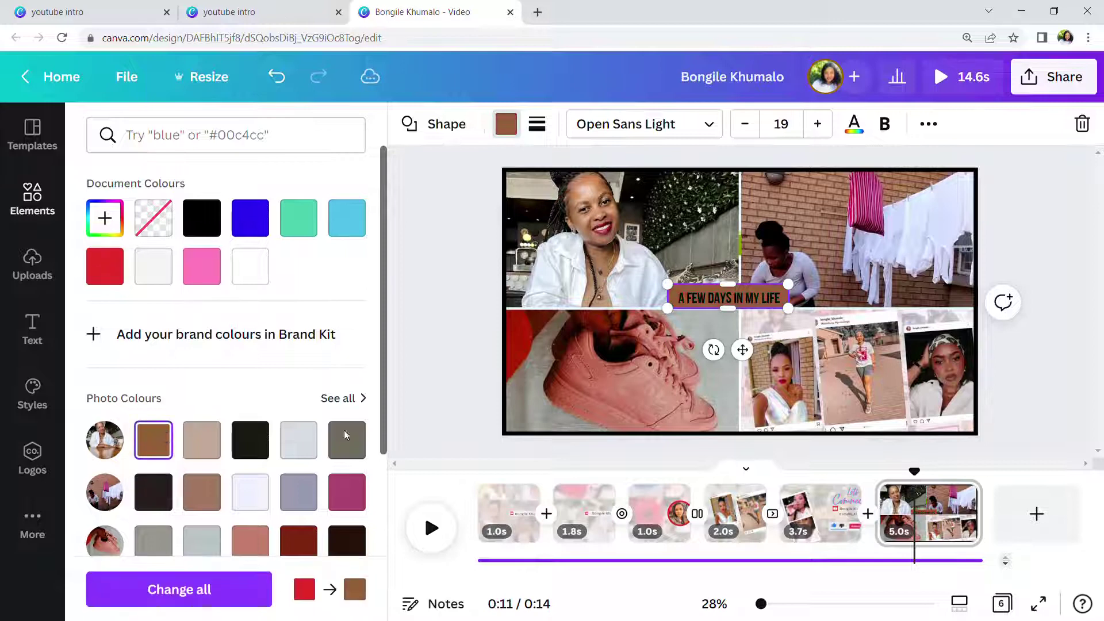
pyautogui.click(798, 330)
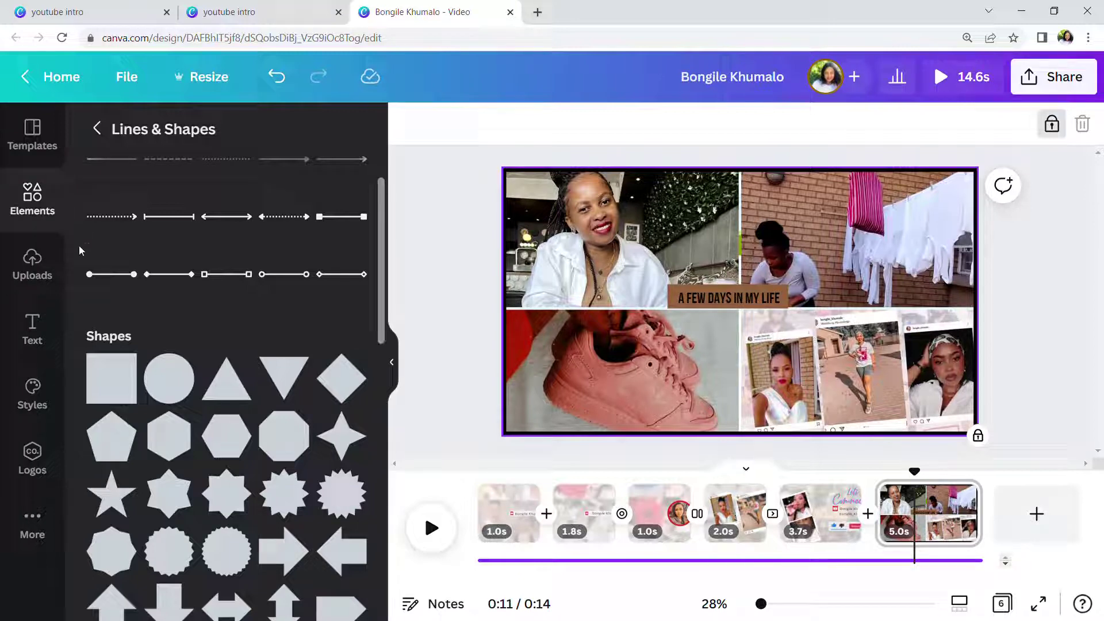
pyautogui.click(29, 269)
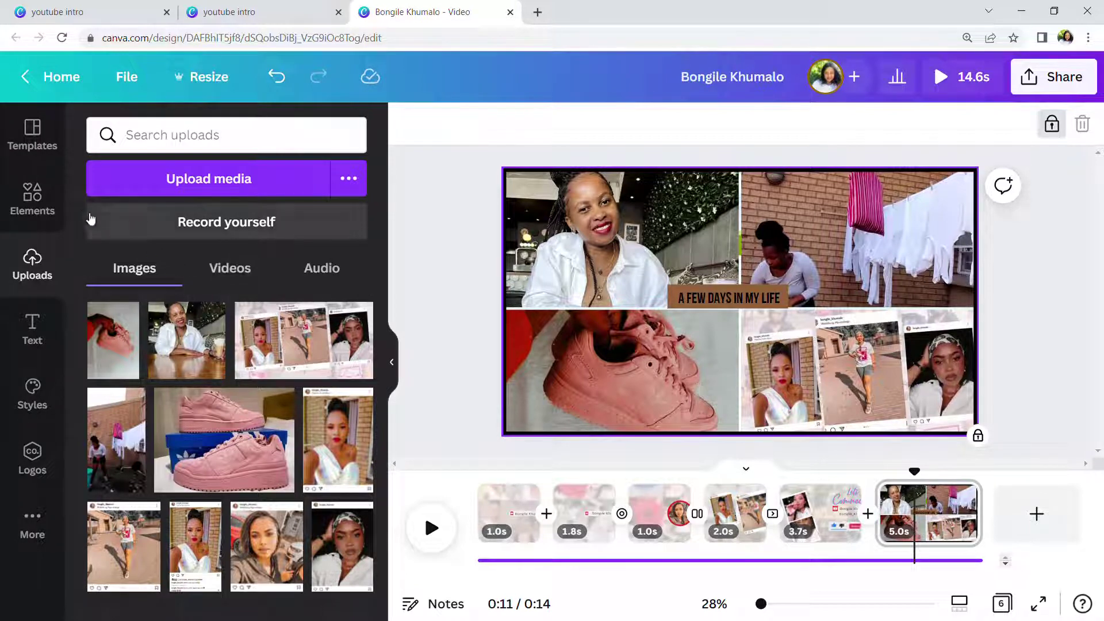
pyautogui.click(28, 206)
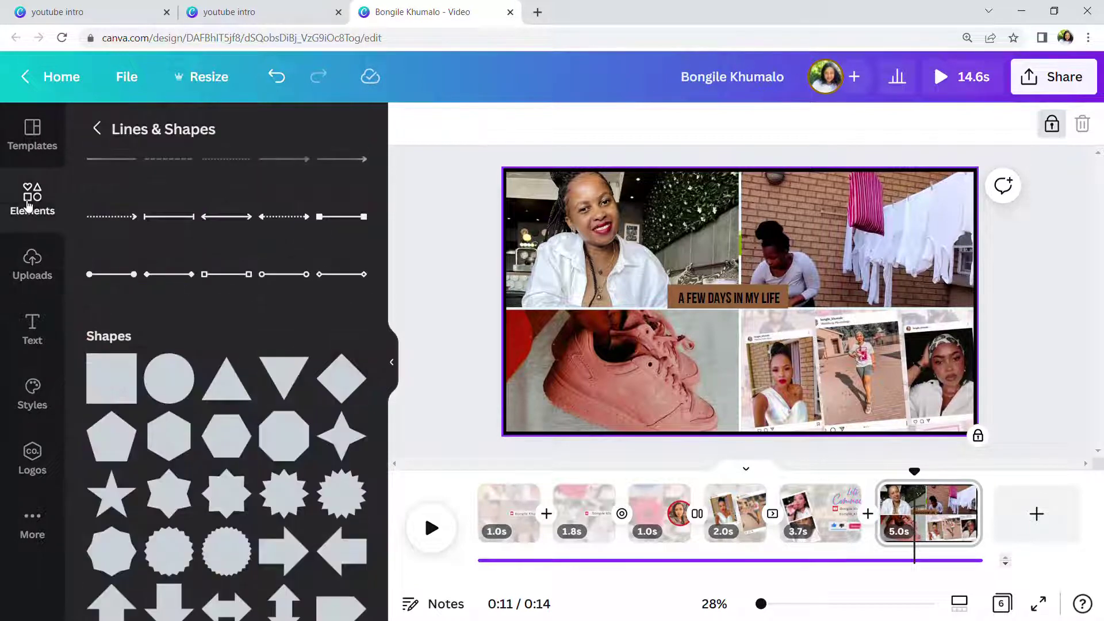